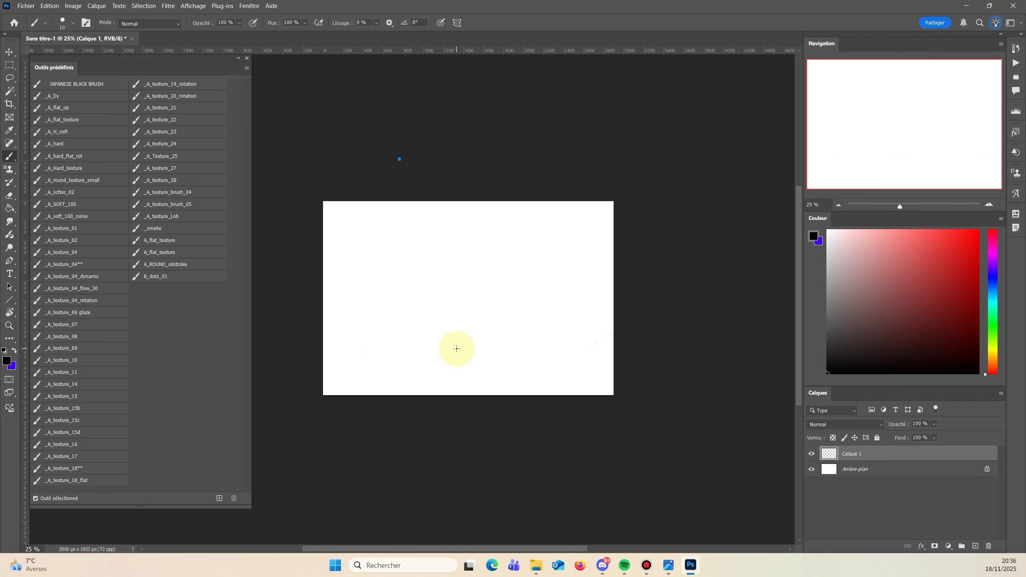
Sketch a leaning figure with a circular head, a curved back running diagonally down, and two long arms stretched to either side.
left_click_drag(446, 264, 452, 268)
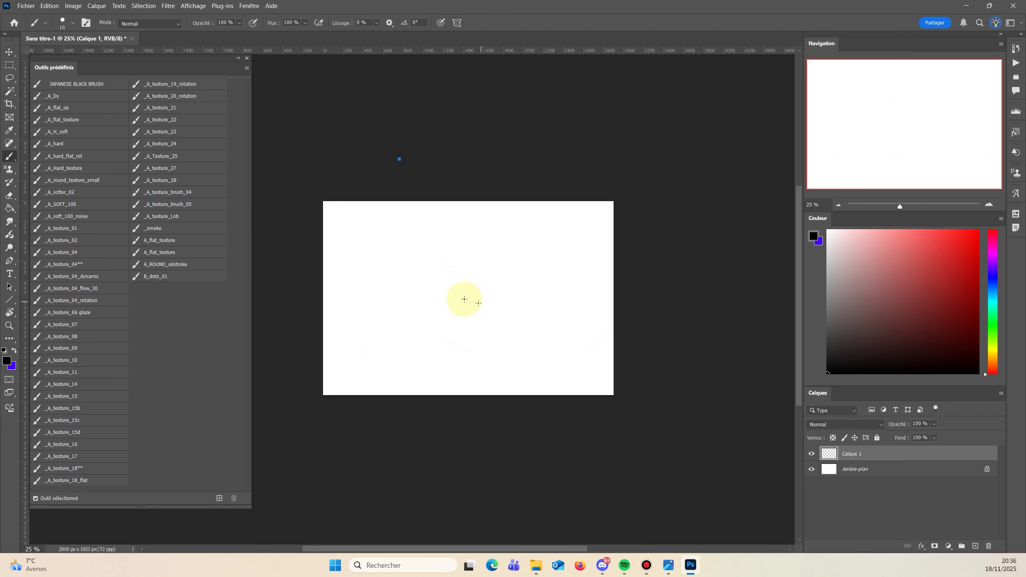
left_click_drag(419, 252, 418, 282)
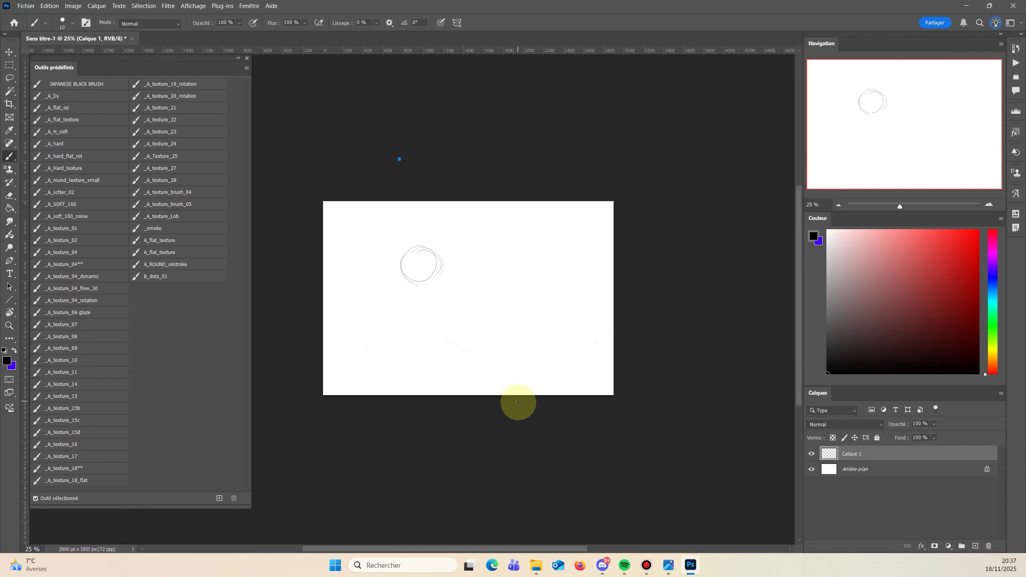
mouse_move(410, 289)
left_mouse_down()
mouse_move(434, 284)
mouse_move(423, 276)
mouse_move(495, 327)
left_mouse_up()
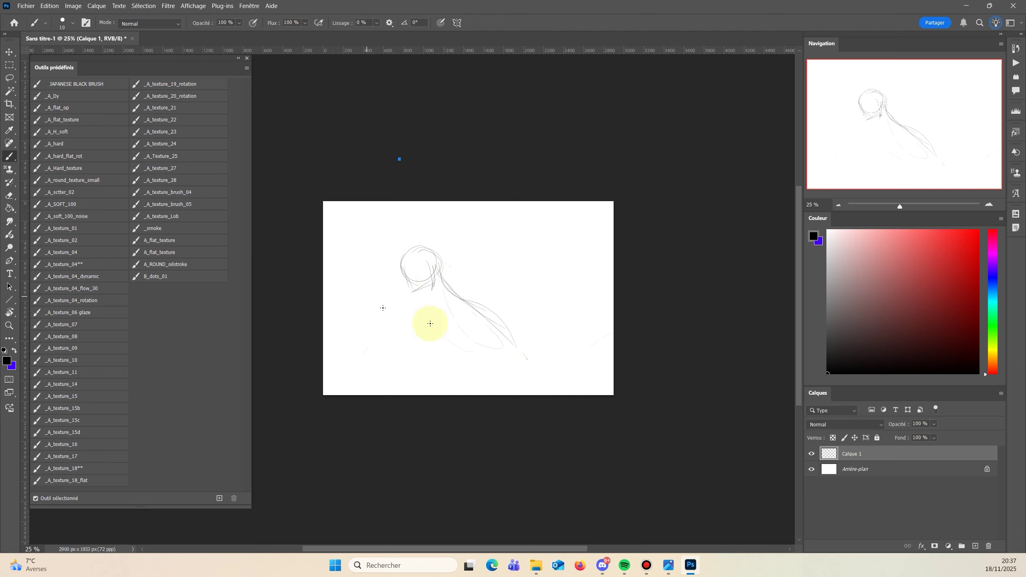
left_click_drag(446, 299, 341, 306)
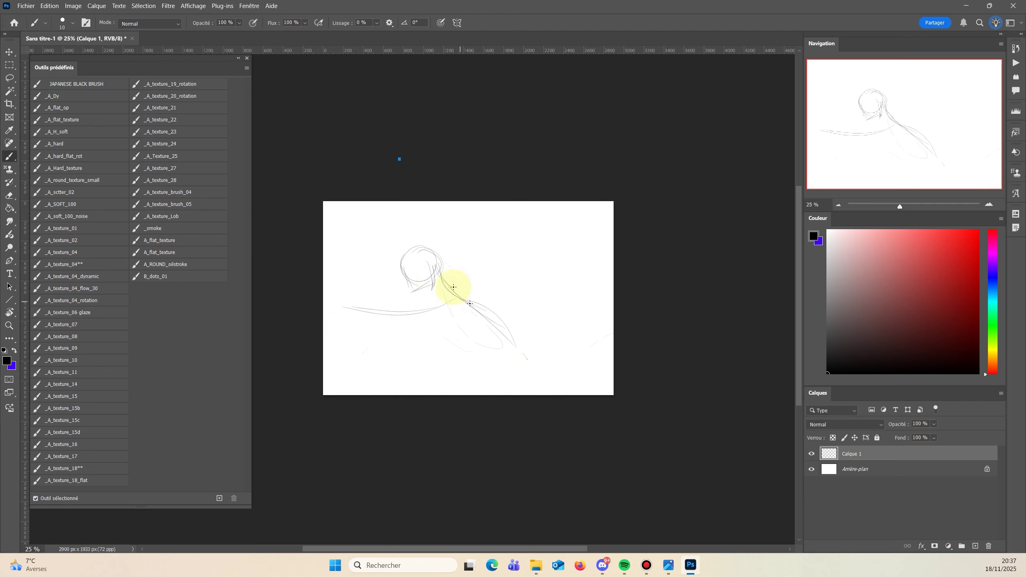
left_click_drag(458, 294, 560, 286)
left_click_drag(421, 361, 418, 370)
Try to free-transform the sketched figure on Calque 1.
key("ctrl+t")
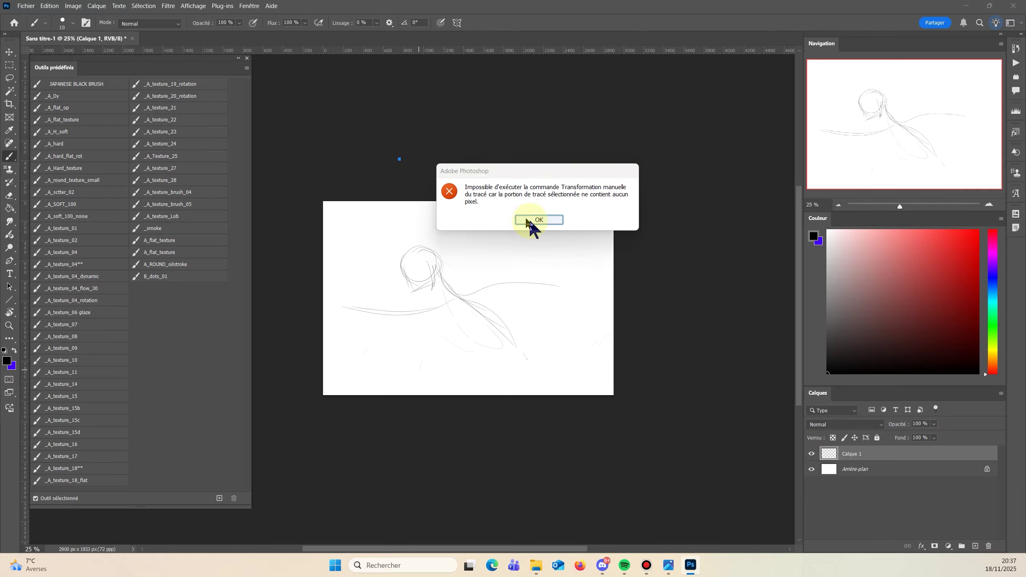
left_click(532, 221)
left_click_drag(525, 231, 386, 390)
key("ctrl+t")
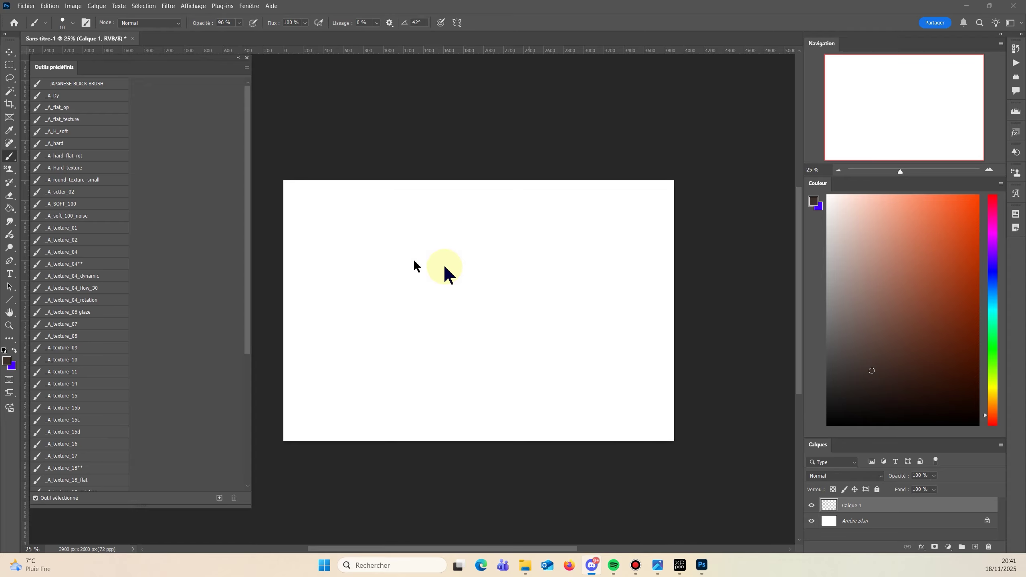
Sketch the figure's rounded head, jaw and neck in the upper part of the blank canvas.
left_click(422, 285)
left_click_drag(410, 282, 430, 300)
mouse_move(426, 262)
left_mouse_down()
mouse_move(436, 308)
mouse_move(432, 259)
left_mouse_up()
left_click_drag(420, 263, 424, 329)
mouse_move(418, 328)
left_mouse_down()
mouse_move(451, 319)
mouse_move(505, 378)
mouse_move(456, 317)
left_mouse_up()
Reposition and resize the rough figure sketch with Free Transform.
key("ctrl+t")
left_click_drag(405, 286, 431, 255)
left_click_drag(399, 226, 393, 230)
mouse_move(431, 274)
left_mouse_down()
mouse_move(534, 309)
mouse_move(472, 375)
mouse_move(493, 416)
left_mouse_up()
key("Return")
Brush in both outstretched arms, the rear thigh curving away, and short strokes marking the hip.
key("b")
mouse_move(456, 280)
left_mouse_down()
mouse_move(352, 302)
mouse_move(368, 300)
left_mouse_up()
left_click_drag(471, 275, 585, 263)
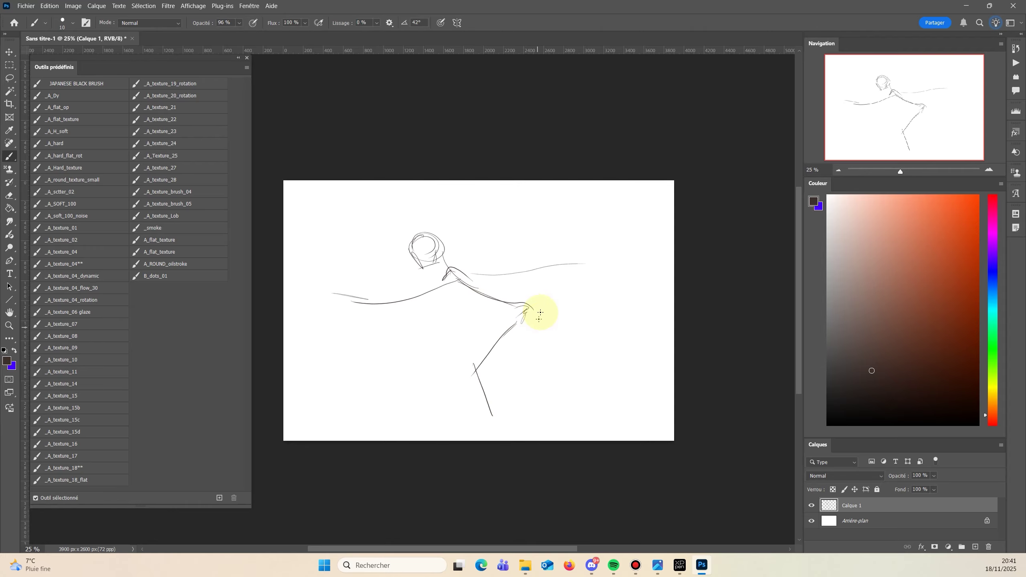
left_click_drag(541, 315, 584, 376)
left_click_drag(510, 315, 527, 307)
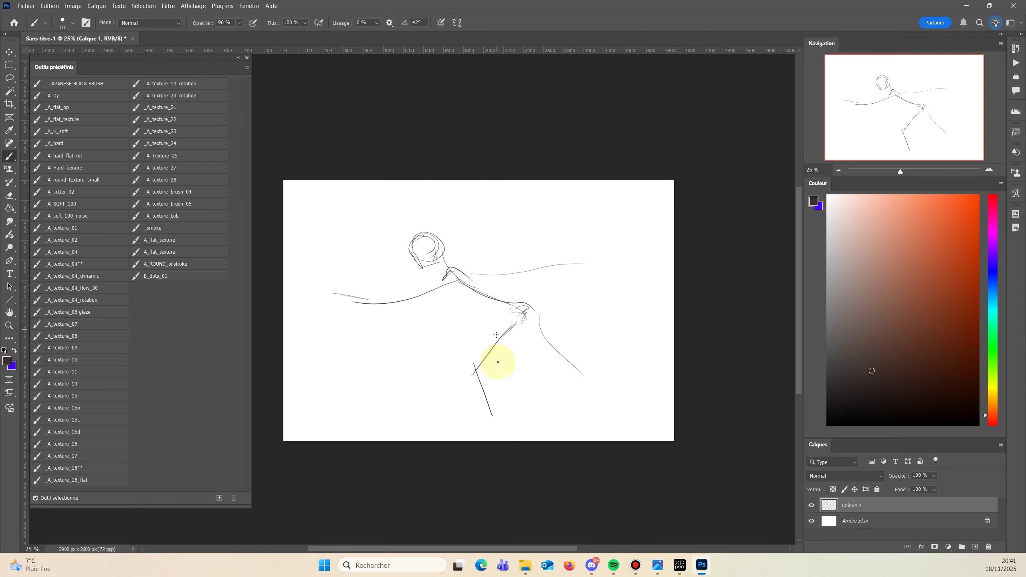
Sketch the front shin and foot near the canvas's lower edge and extend the rear leg with its knee and foot.
left_click_drag(474, 366, 496, 432)
left_click_drag(485, 379, 502, 435)
left_click_drag(502, 435, 456, 438)
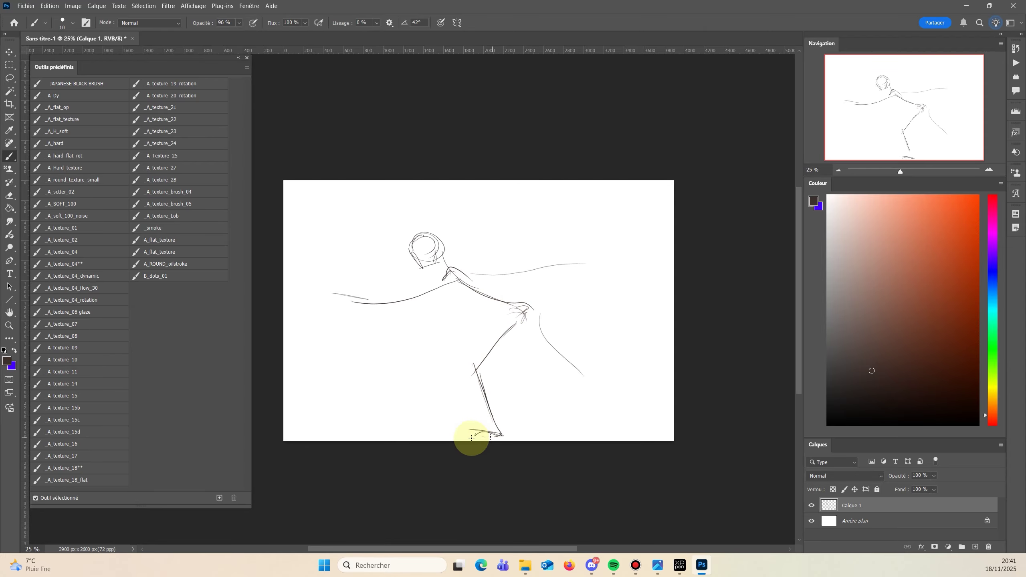
left_click_drag(480, 370, 506, 440)
mouse_move(535, 315)
left_mouse_down()
mouse_move(580, 373)
mouse_move(574, 365)
mouse_move(630, 396)
left_mouse_up()
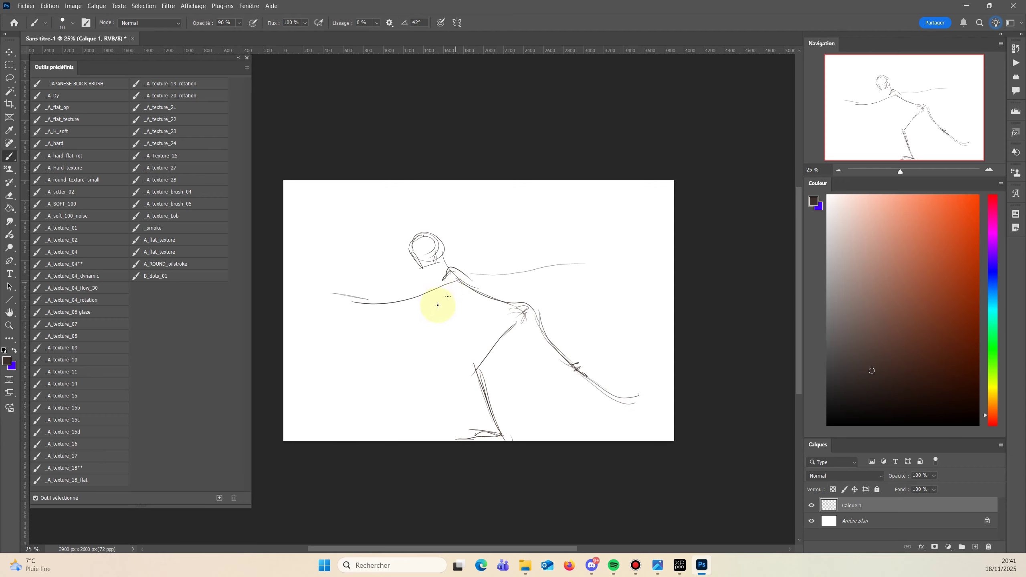
Draw the chest line, detail the face and head, and reinforce the back and buttocks of the figure.
mouse_move(445, 284)
left_mouse_down()
mouse_move(488, 314)
mouse_move(450, 271)
mouse_move(502, 284)
left_mouse_up()
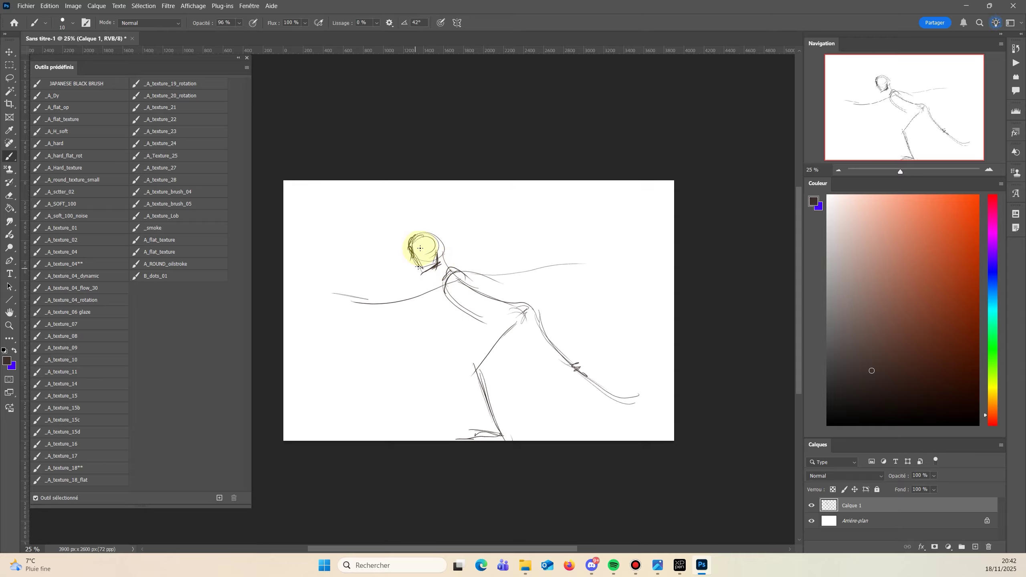
mouse_move(425, 258)
left_mouse_down()
mouse_move(428, 228)
mouse_move(428, 247)
mouse_move(445, 256)
mouse_move(408, 223)
mouse_move(420, 231)
mouse_move(414, 241)
mouse_move(424, 231)
mouse_move(447, 243)
mouse_move(431, 229)
mouse_move(446, 262)
mouse_move(378, 296)
mouse_move(488, 291)
mouse_move(461, 279)
mouse_move(541, 317)
left_mouse_up()
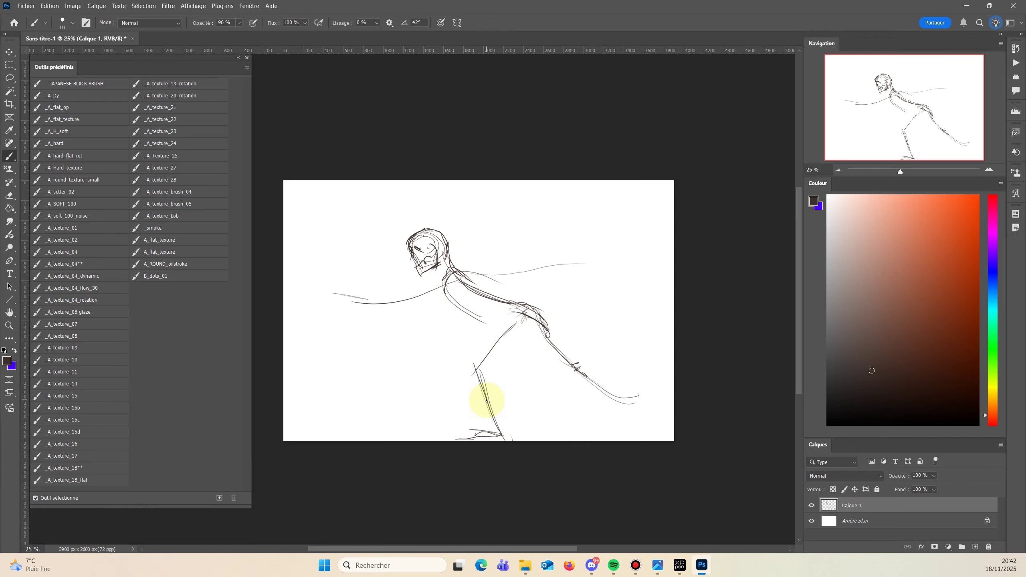
Free-transform the whole figure to 86.72% scale and -6.42° rotation, placing it entirely inside the canvas.
key("ctrl+t")
left_click_drag(330, 227, 400, 283)
left_click_drag(504, 345, 467, 278)
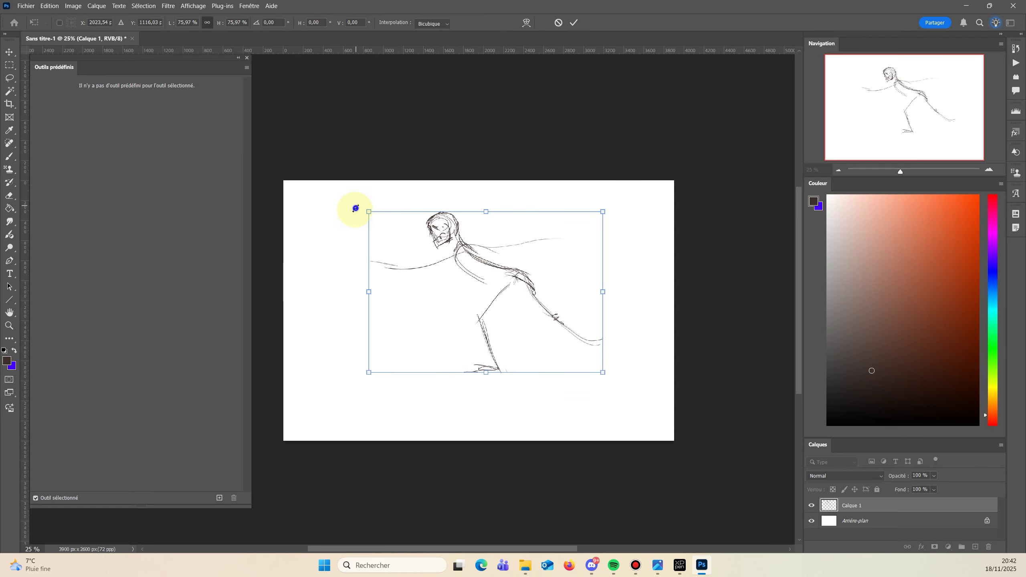
left_click_drag(355, 208, 351, 215)
left_click_drag(417, 281, 420, 292)
left_click_drag(365, 227, 371, 232)
left_click_drag(453, 316, 449, 332)
left_click_drag(367, 241, 330, 228)
mouse_move(398, 309)
left_mouse_down()
mouse_move(408, 316)
mouse_move(407, 301)
left_mouse_up()
left_click_drag(323, 218, 318, 227)
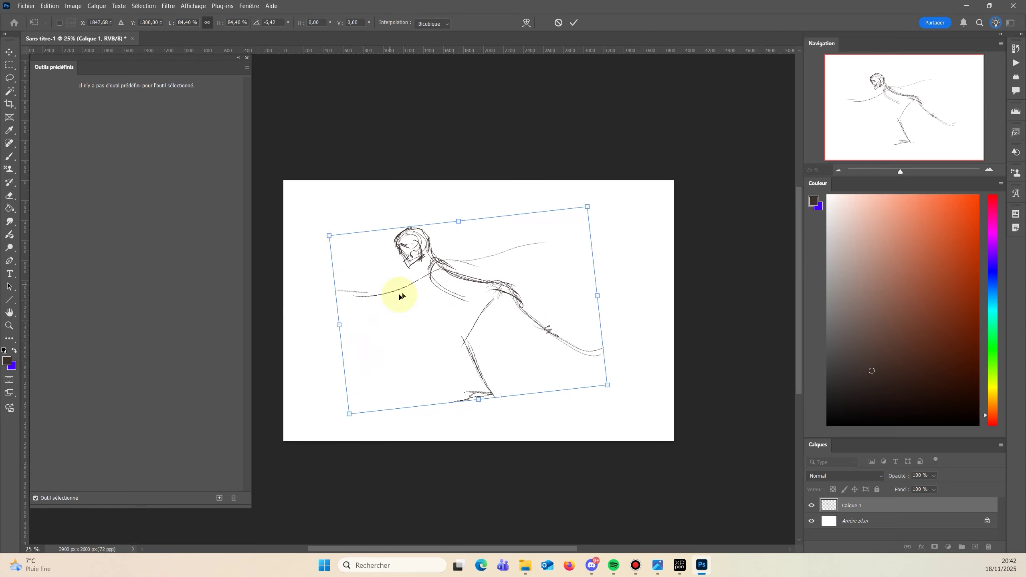
left_click_drag(400, 295, 395, 293)
left_click_drag(323, 234, 316, 229)
mouse_move(377, 287)
left_mouse_down()
mouse_move(392, 303)
mouse_move(394, 294)
left_mouse_up()
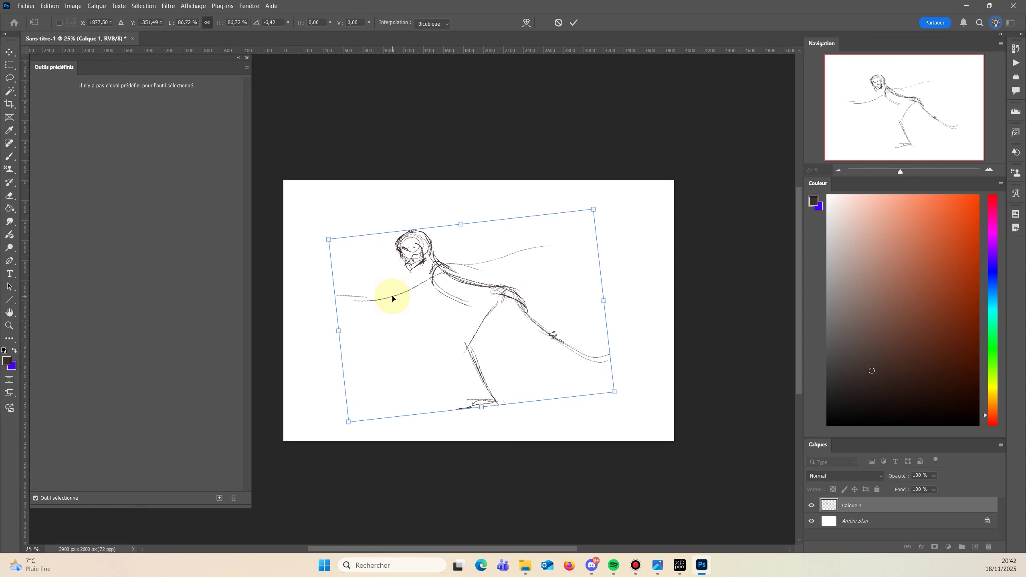
key("Return")
key("b")
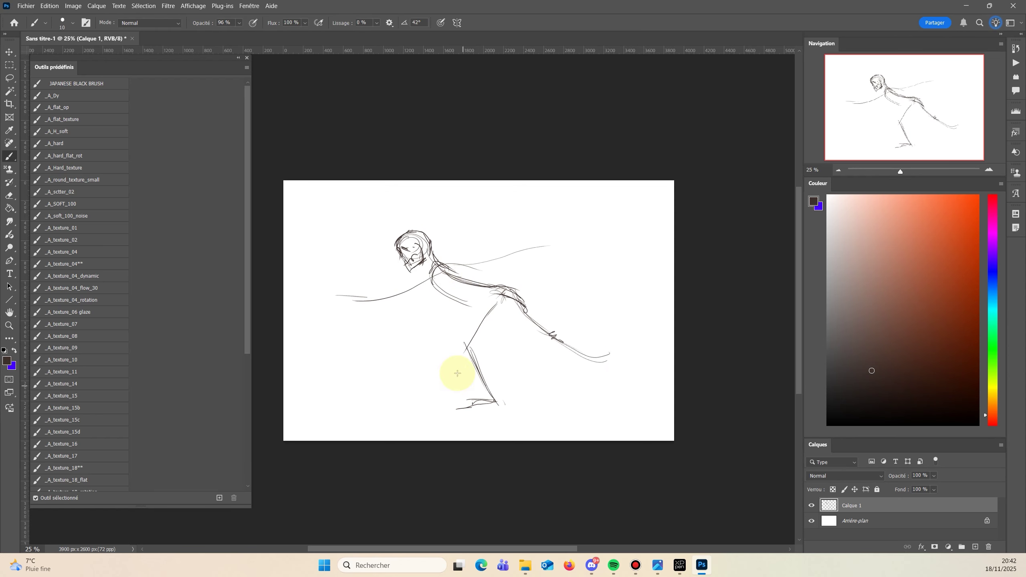
Lasso the hips and both legs, move them away from the torso to lengthen the waist, and clear the selection.
key("l")
mouse_move(513, 278)
left_mouse_down()
mouse_move(449, 346)
mouse_move(584, 421)
mouse_move(504, 277)
left_mouse_up()
key("ctrl+t")
mouse_move(522, 345)
left_mouse_down()
mouse_move(547, 350)
mouse_move(532, 369)
mouse_move(531, 359)
left_mouse_up()
key("Return")
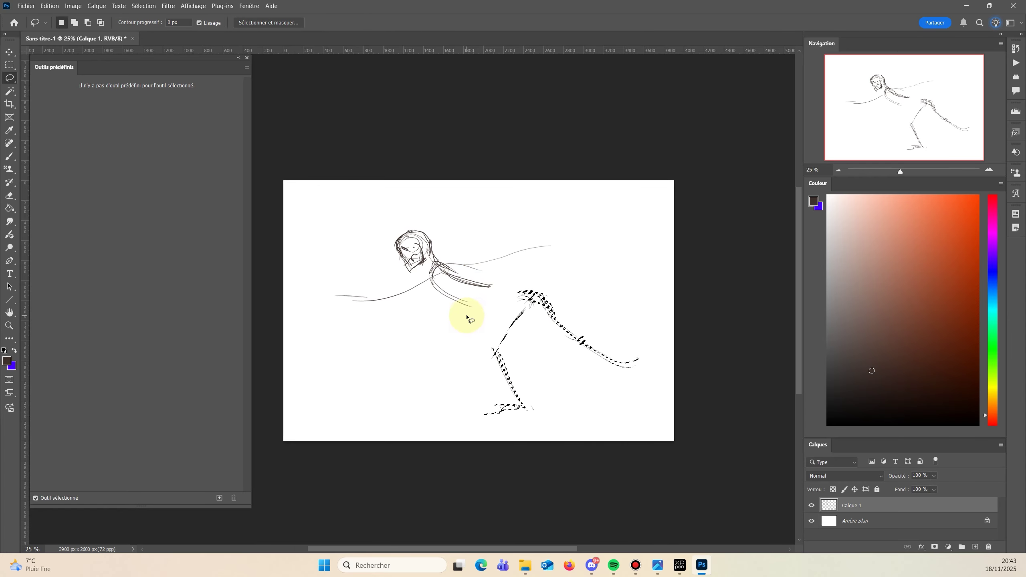
key("ctrl+d")
Brush in the shoulder oval, curved back, ribcage and rounded hip shapes to connect the torso to the legs.
key("b")
mouse_move(441, 276)
left_mouse_down()
mouse_move(462, 299)
mouse_move(494, 280)
left_mouse_up()
mouse_move(432, 250)
left_mouse_down()
mouse_move(550, 304)
mouse_move(454, 260)
left_mouse_up()
left_click_drag(515, 298, 507, 322)
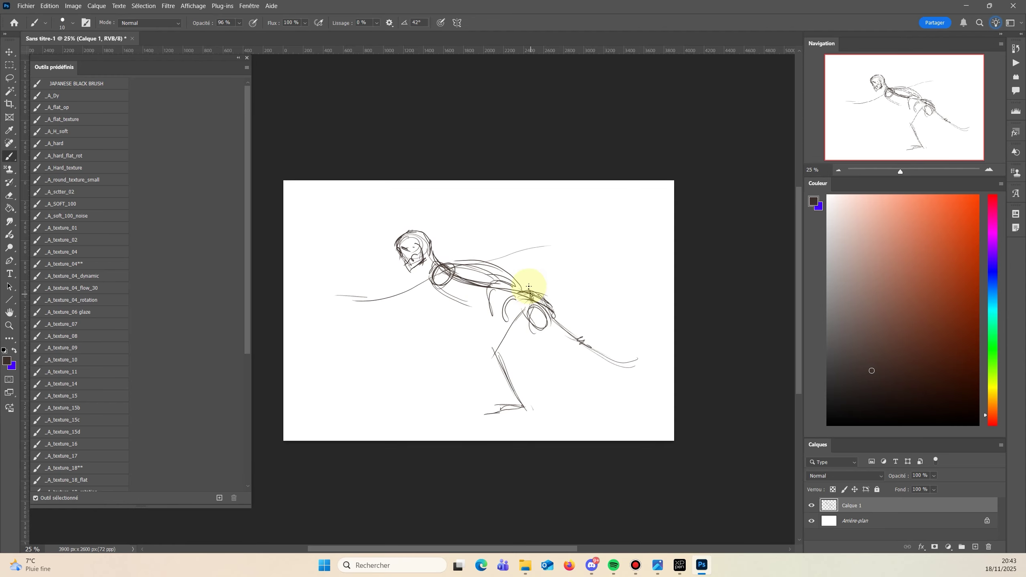
left_click_drag(529, 286, 565, 323)
Try redrawing the front leg with new thigh and shin strokes over the existing line.
left_click_drag(494, 371, 520, 430)
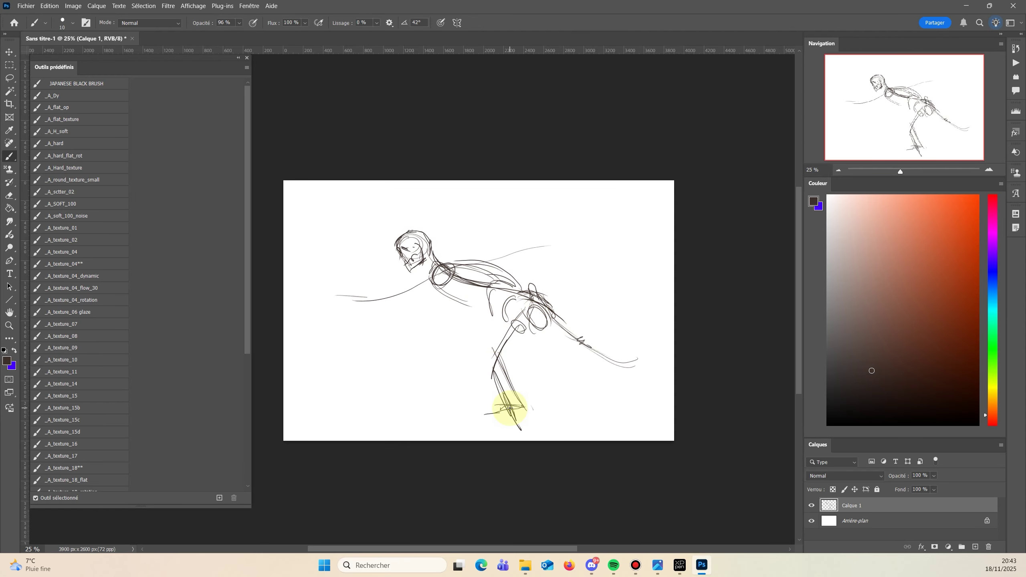
key("ctrl+z")
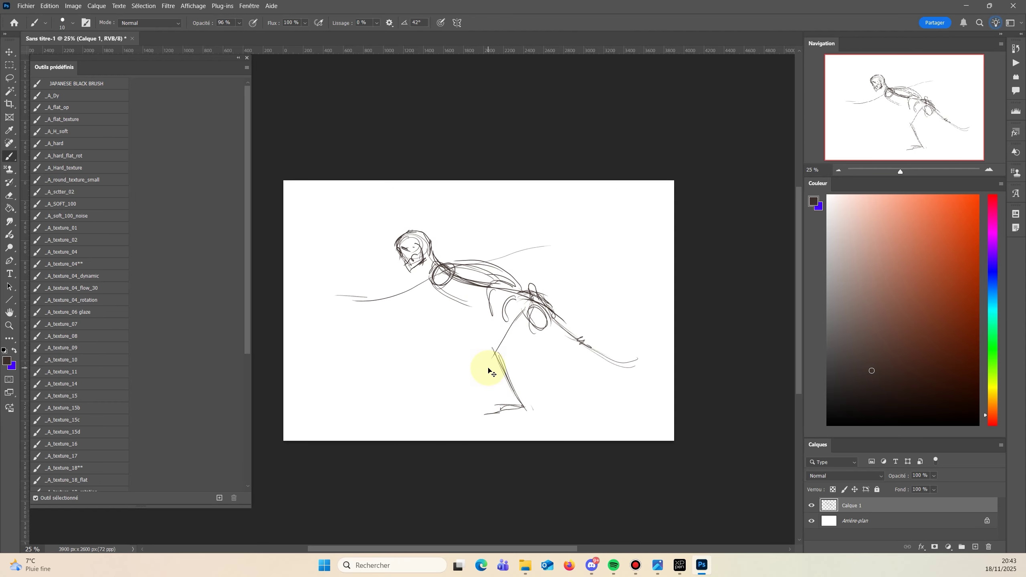
Lasso the front leg, rotate and shift it so the shin slants further back, and clear the selection.
key("l")
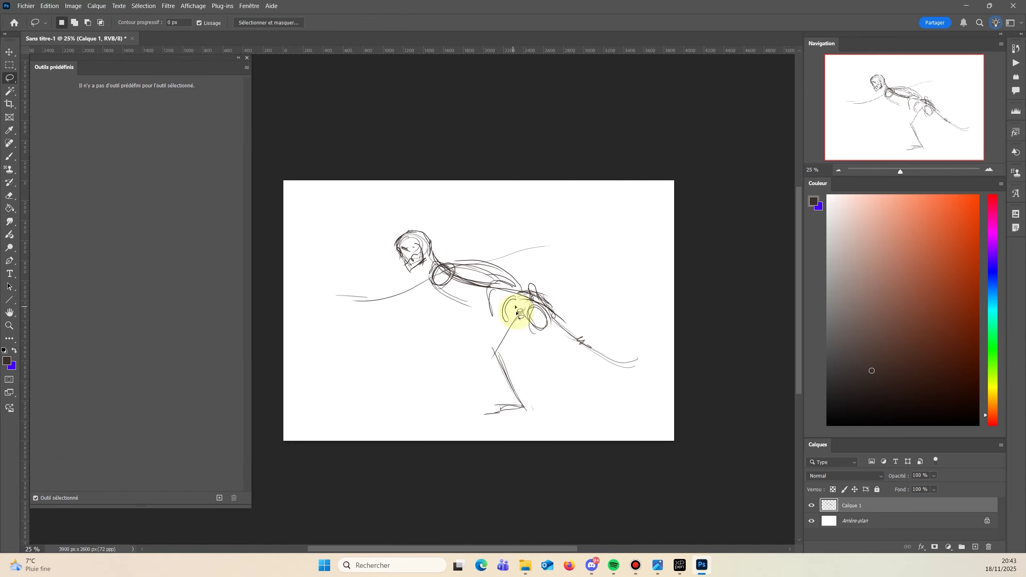
mouse_move(516, 310)
left_mouse_down()
mouse_move(541, 403)
mouse_move(471, 450)
left_mouse_up()
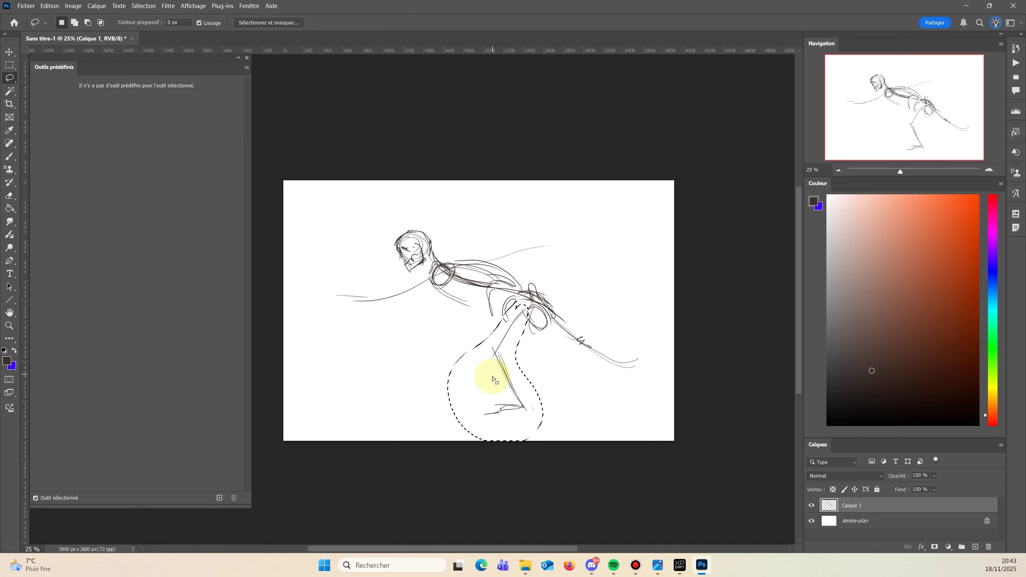
key("ctrl+d")
mouse_move(521, 303)
left_mouse_down()
mouse_move(481, 354)
mouse_move(530, 317)
mouse_move(522, 304)
left_mouse_up()
left_click_drag(500, 362, 511, 377)
left_click_drag(488, 313, 478, 327)
key("Return")
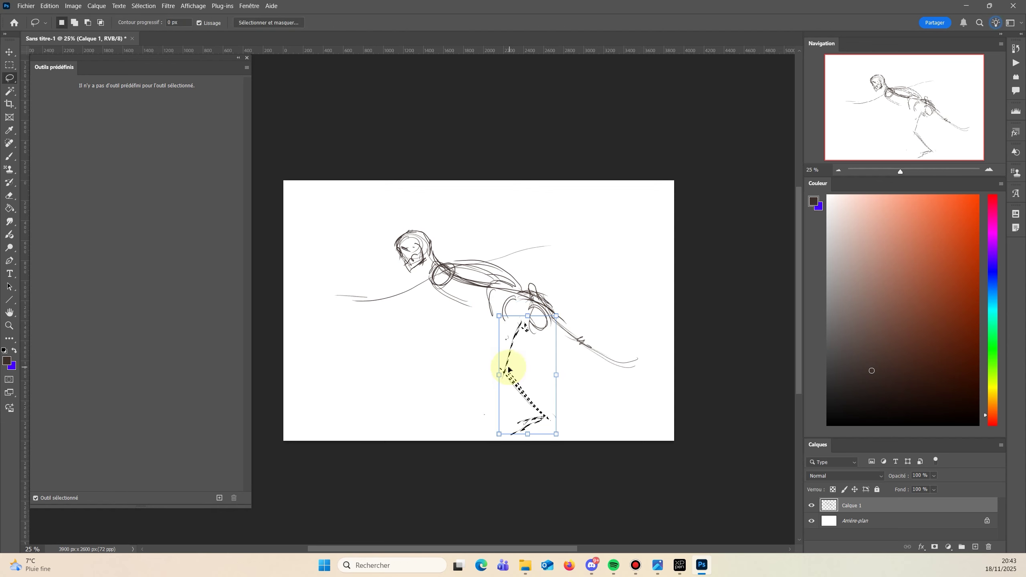
mouse_move(509, 374)
left_mouse_down()
mouse_move(523, 376)
mouse_move(522, 359)
left_mouse_up()
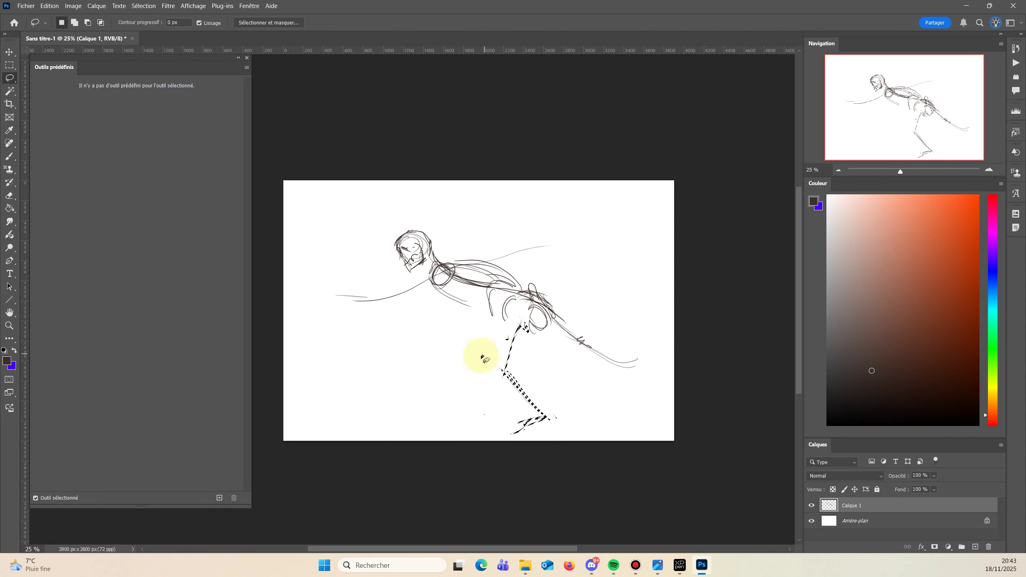
key("ctrl+d")
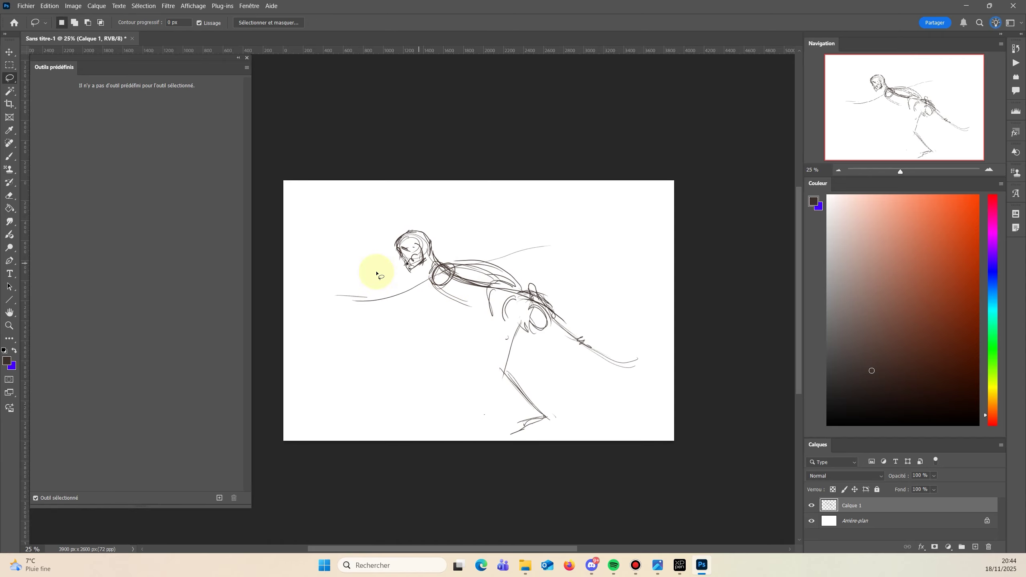
Reinforce the torso and pelvis strokes, mark the rear knee lower down, and lengthen the rear leg to a rounded foot.
key("b")
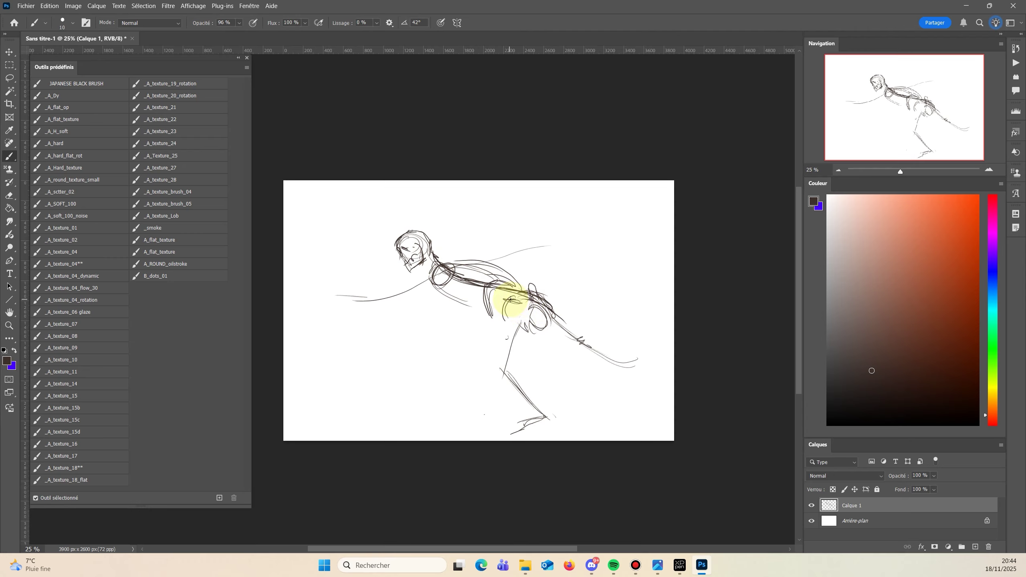
mouse_move(511, 299)
left_mouse_down()
mouse_move(501, 304)
mouse_move(543, 330)
left_mouse_up()
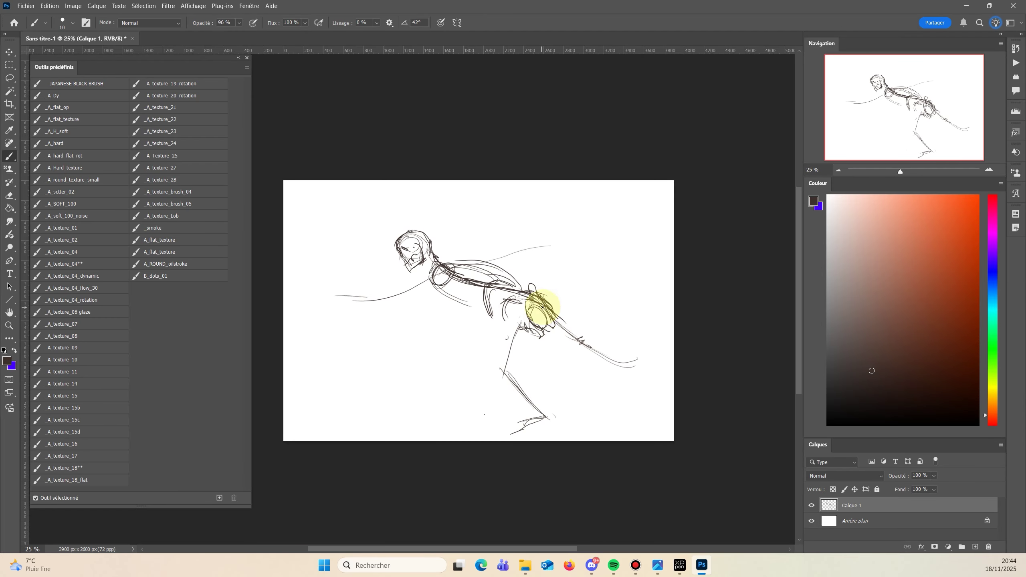
left_click_drag(598, 353, 592, 359)
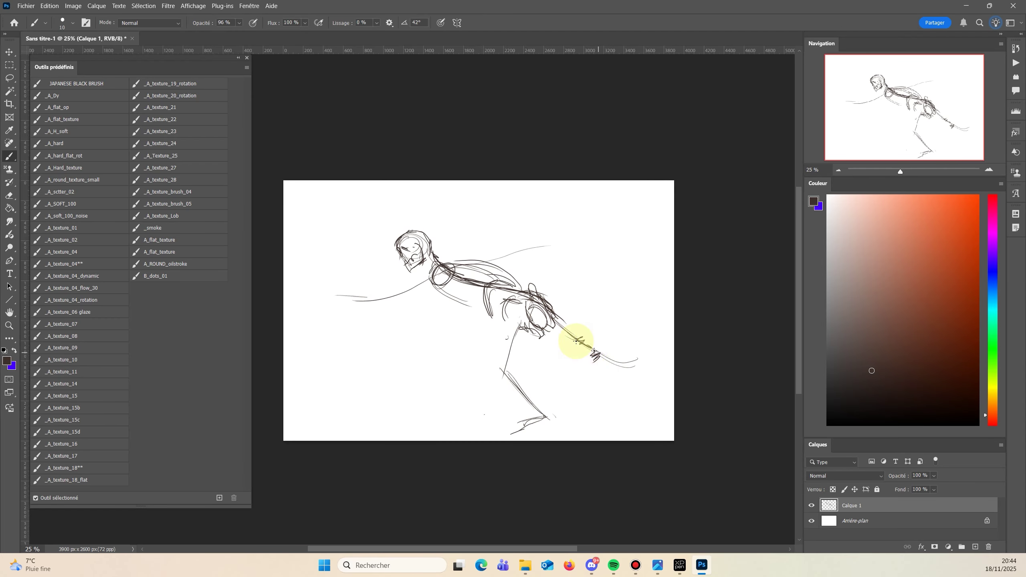
mouse_move(554, 314)
left_mouse_down()
mouse_move(607, 370)
mouse_move(656, 388)
left_mouse_up()
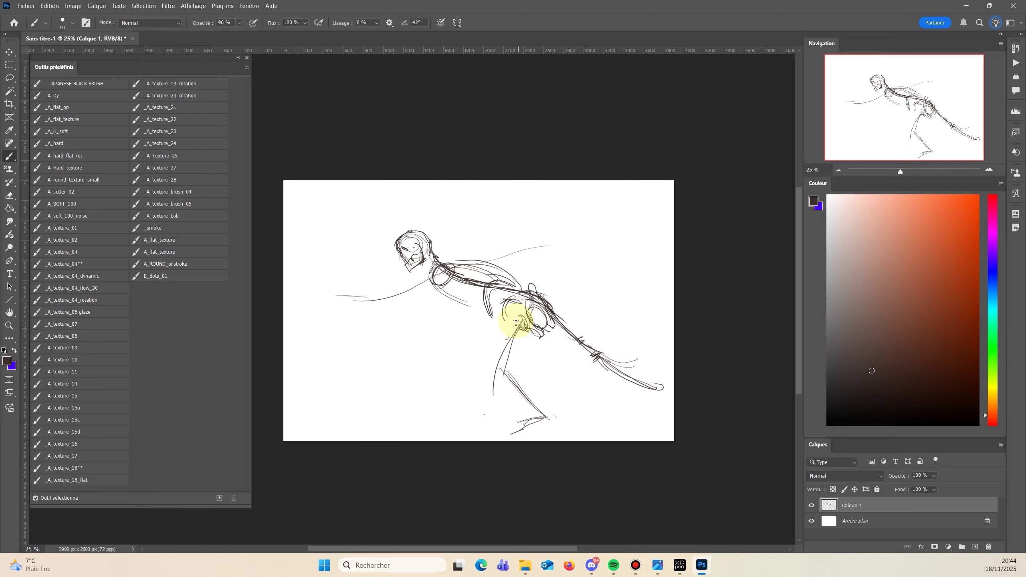
Redraw the front thigh, knee, shin and foot, adding a long action curve sweeping from the front hand to the foot.
left_click_drag(519, 326, 494, 392)
left_click_drag(499, 344, 492, 381)
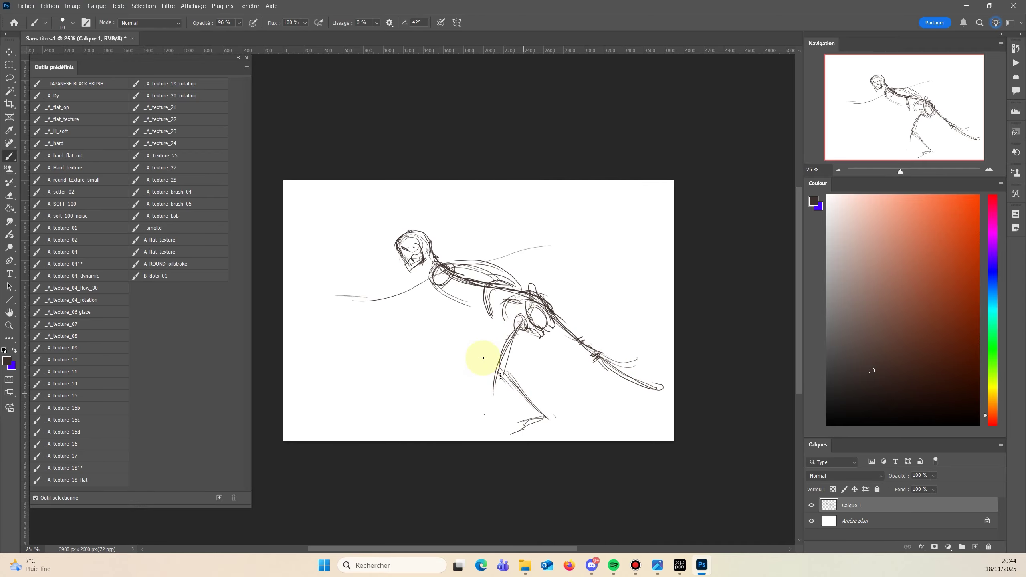
mouse_move(431, 316)
left_mouse_down()
mouse_move(553, 440)
mouse_move(352, 291)
left_mouse_up()
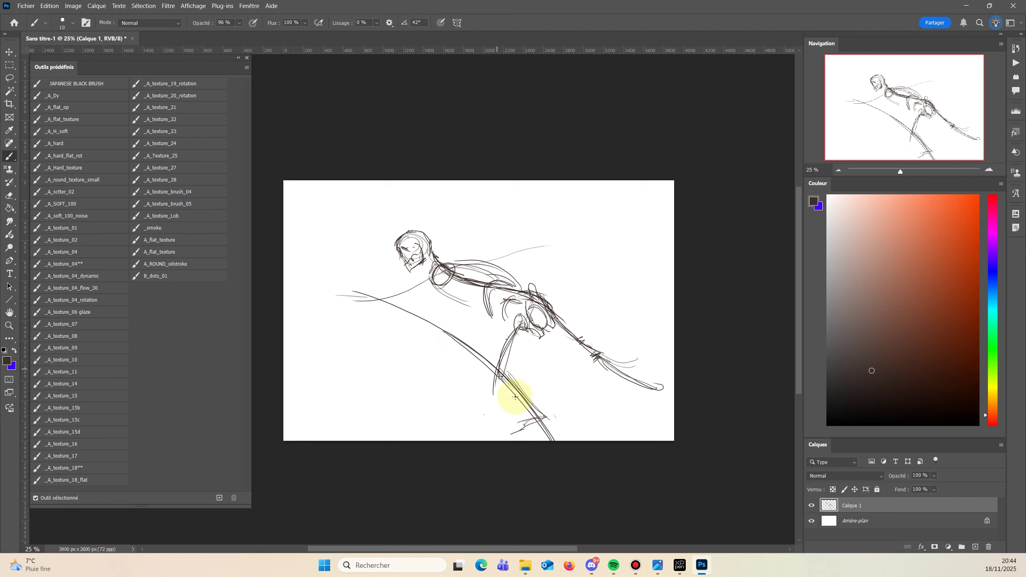
left_click_drag(488, 369, 542, 435)
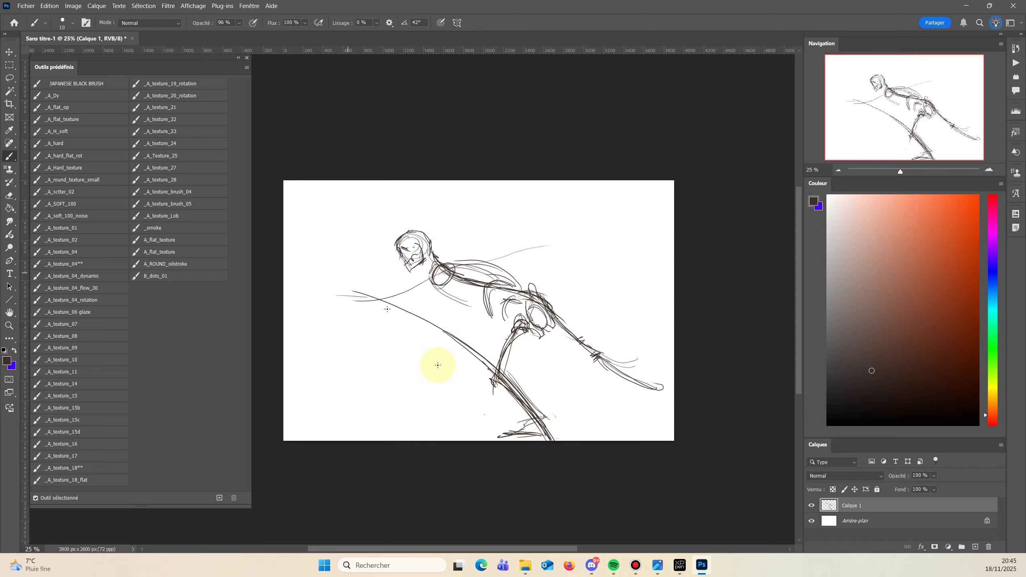
Scale the whole figure down slightly and move it up on the canvas with Free Transform.
key("ctrl+t")
left_click_drag(497, 289, 493, 257)
left_click_drag(332, 197, 362, 226)
left_click_drag(472, 300, 465, 257)
key("Return")
key("b")
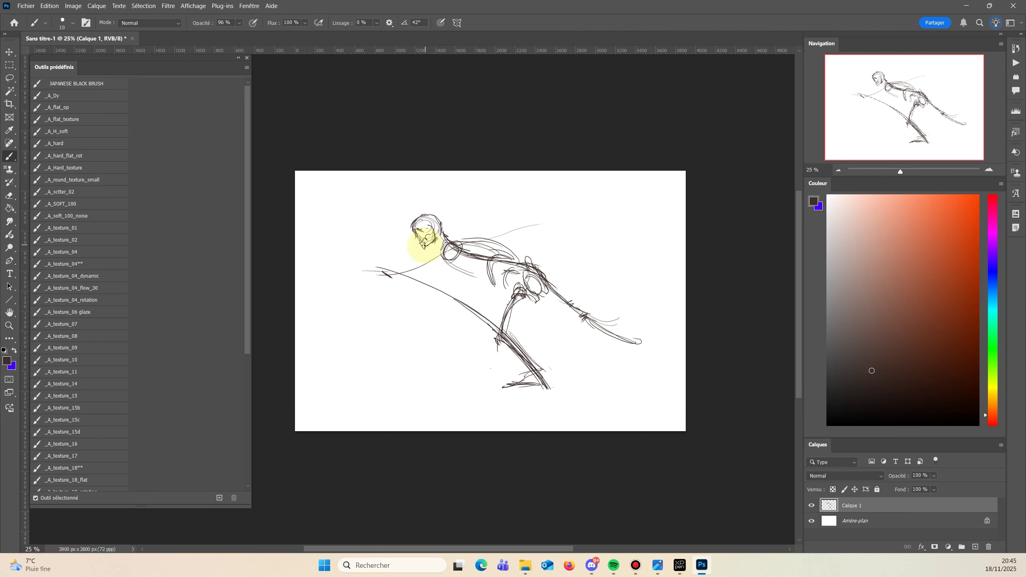
Sketch the forward arm reaching from the shoulder past the head, ending in a rounded hand shape.
mouse_move(467, 263)
left_mouse_down()
mouse_move(429, 250)
mouse_move(339, 259)
mouse_move(438, 256)
left_mouse_up()
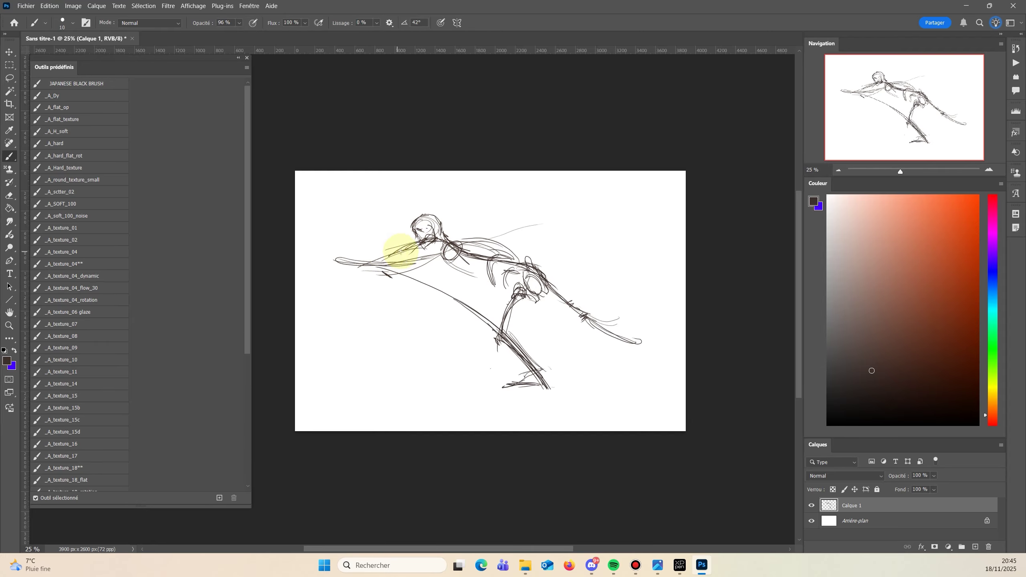
mouse_move(330, 255)
left_mouse_down()
mouse_move(431, 245)
mouse_move(350, 274)
left_mouse_up()
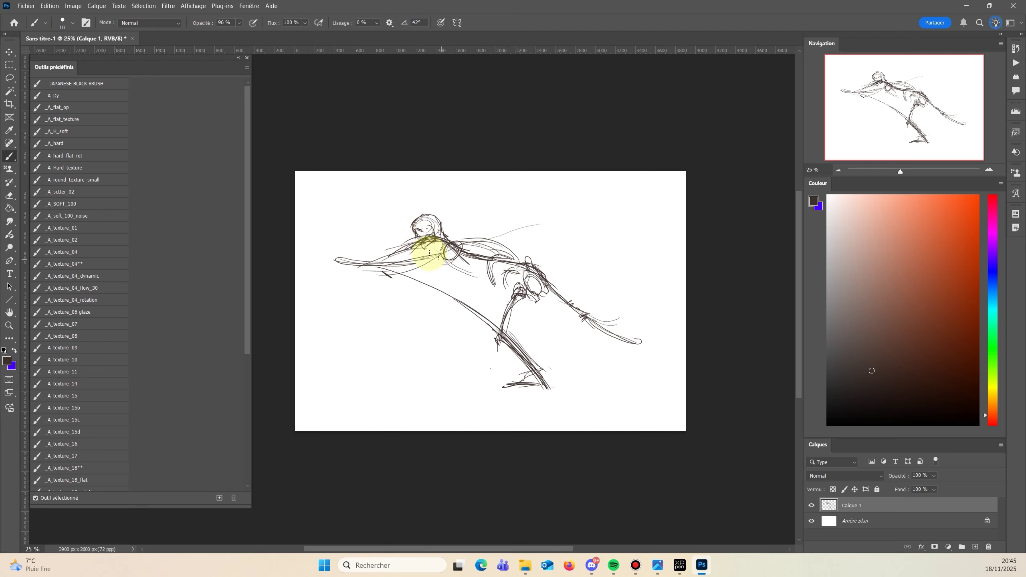
Sketch the front hand's fingers and long flowing lines trailing from the figure's shoulders and back to the canvas edge.
left_click_drag(472, 231, 567, 223)
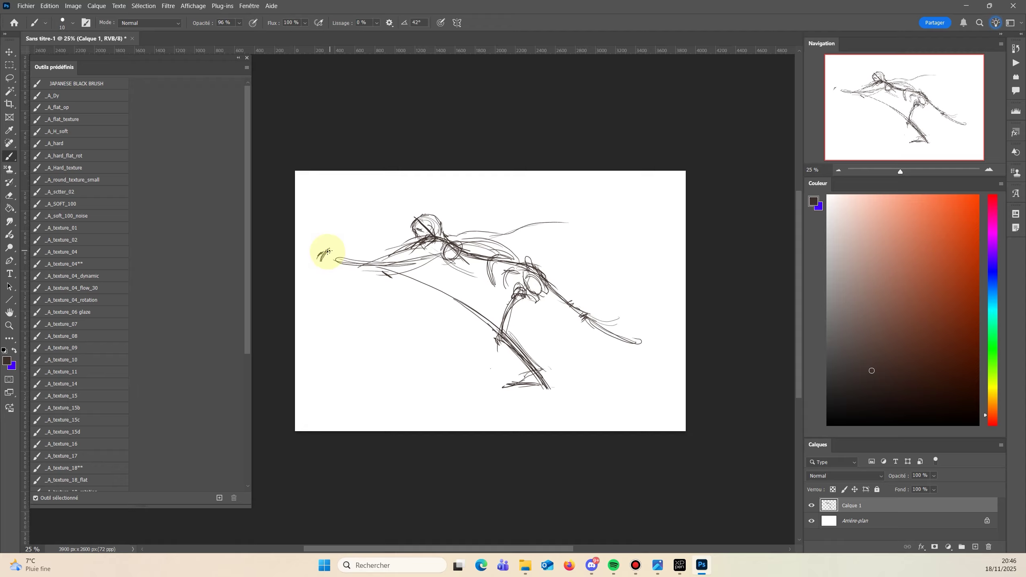
mouse_move(328, 252)
left_mouse_down()
mouse_move(323, 269)
mouse_move(616, 253)
mouse_move(687, 272)
left_mouse_up()
left_click_drag(360, 261, 685, 240)
left_click_drag(451, 242, 684, 231)
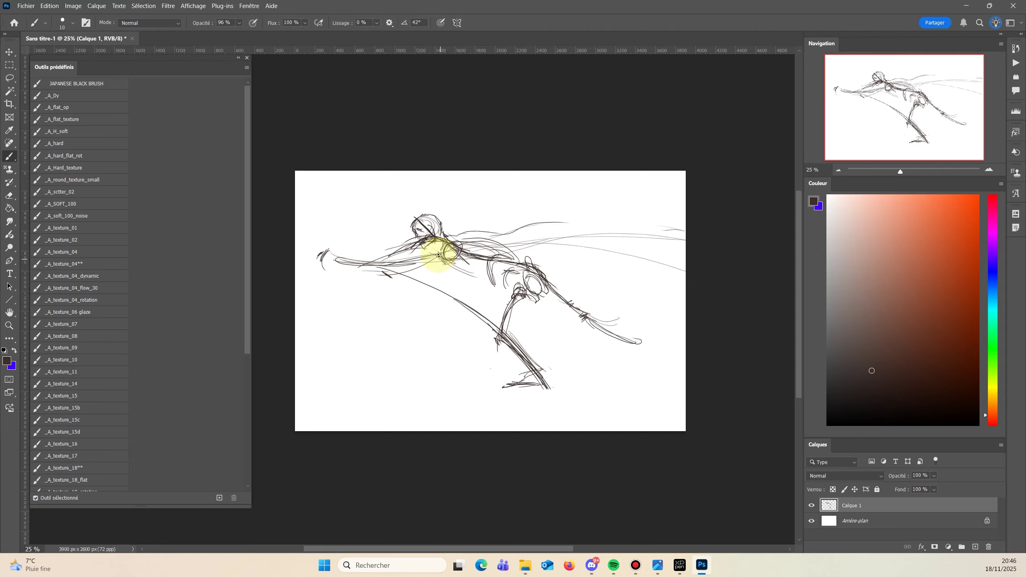
Add strokes along the chest and underside of the torso, and draw a wavy ground line from the front foot to the canvas edge.
left_click_drag(439, 255, 455, 240)
left_click_drag(490, 285, 481, 286)
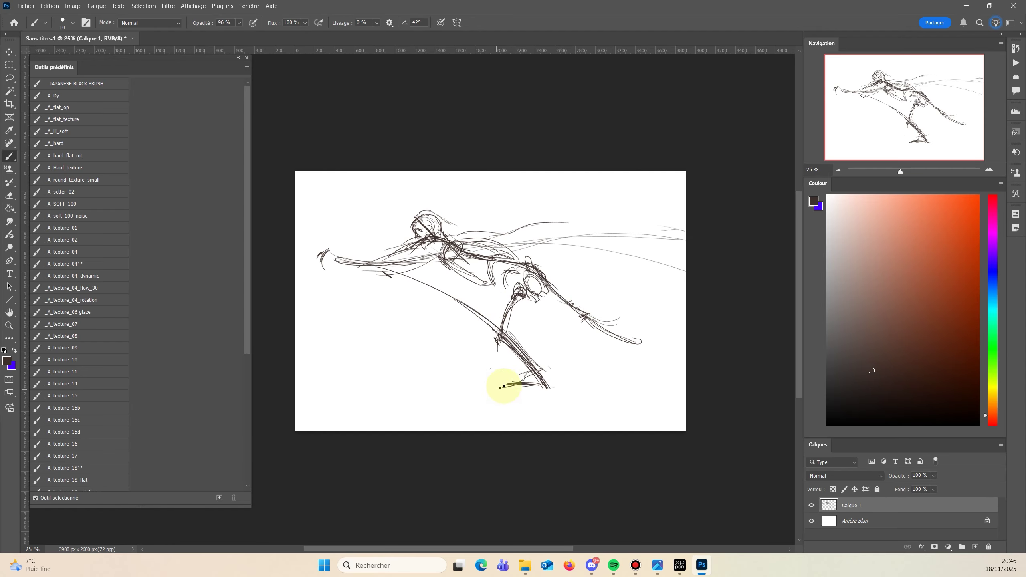
left_click_drag(496, 387, 741, 399)
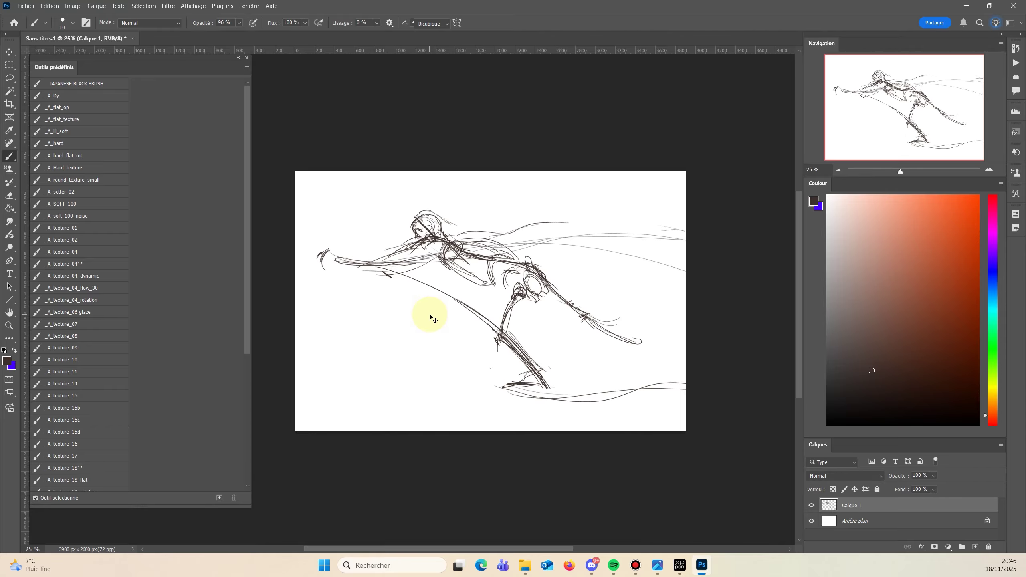
Scale the whole sketch down with Free Transform, shift it slightly inward, and extend the ground line from the front foot to the canvas edge.
key("ctrl+t")
left_click_drag(316, 210, 400, 254)
mouse_move(510, 293)
left_mouse_down()
mouse_move(469, 261)
mouse_move(439, 260)
left_mouse_up()
key("Return")
key("b")
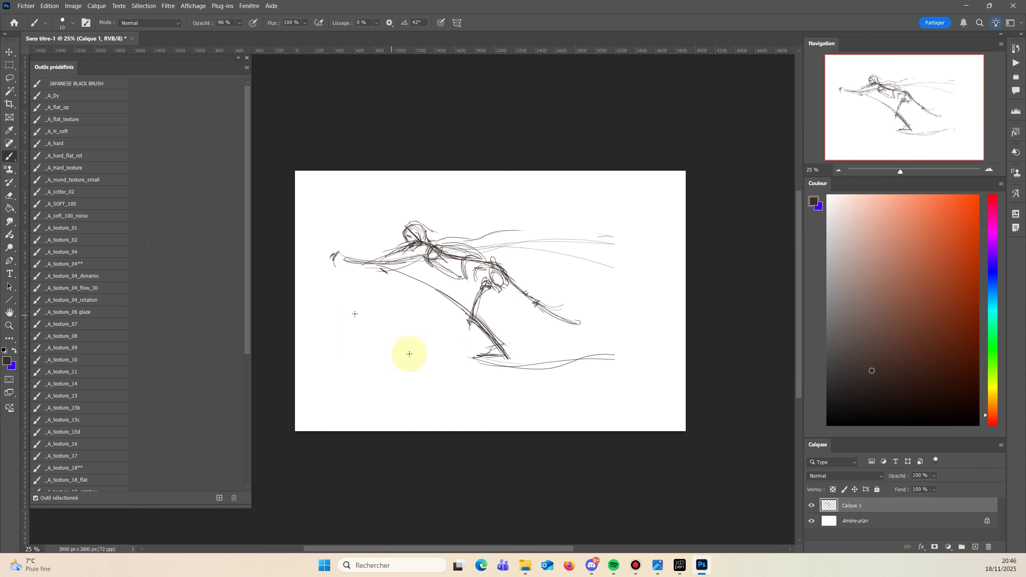
mouse_move(476, 328)
left_mouse_down()
mouse_move(524, 355)
mouse_move(683, 354)
mouse_move(686, 340)
left_mouse_up()
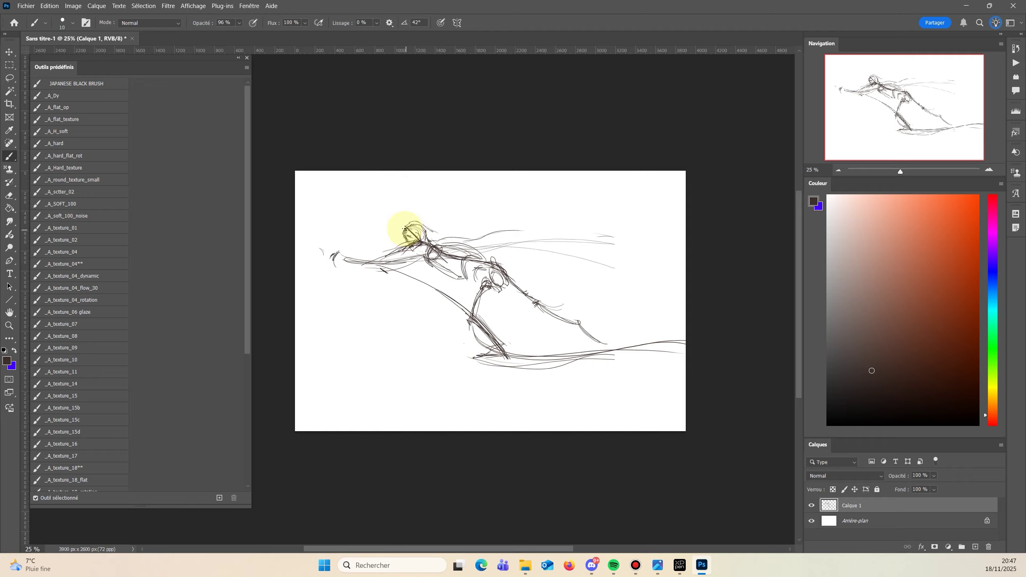
Choose a bright orange-red brush colour and circle the figure's head and upper torso.
left_click_drag(877, 327, 983, 170)
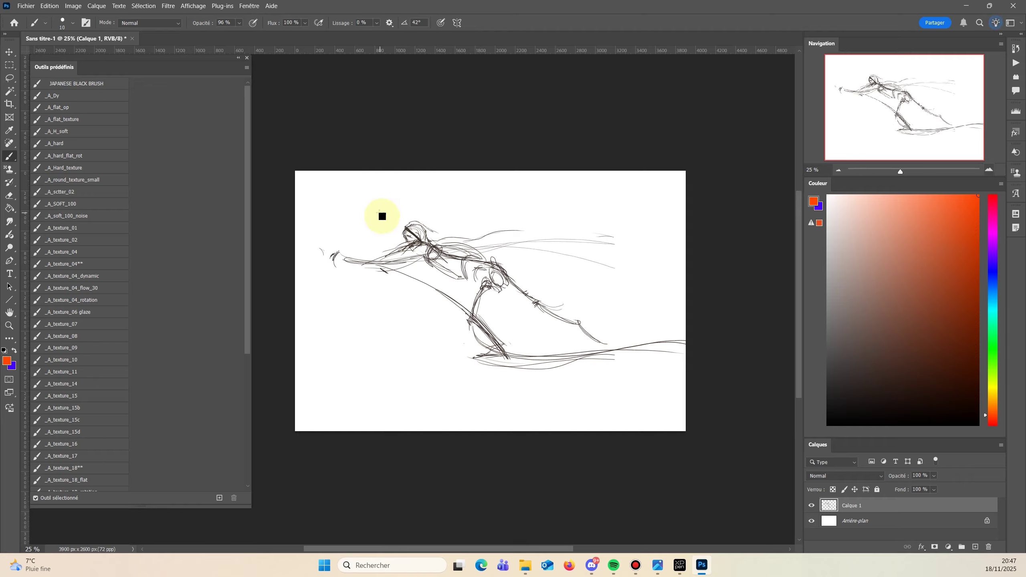
left_click_drag(380, 216, 457, 206)
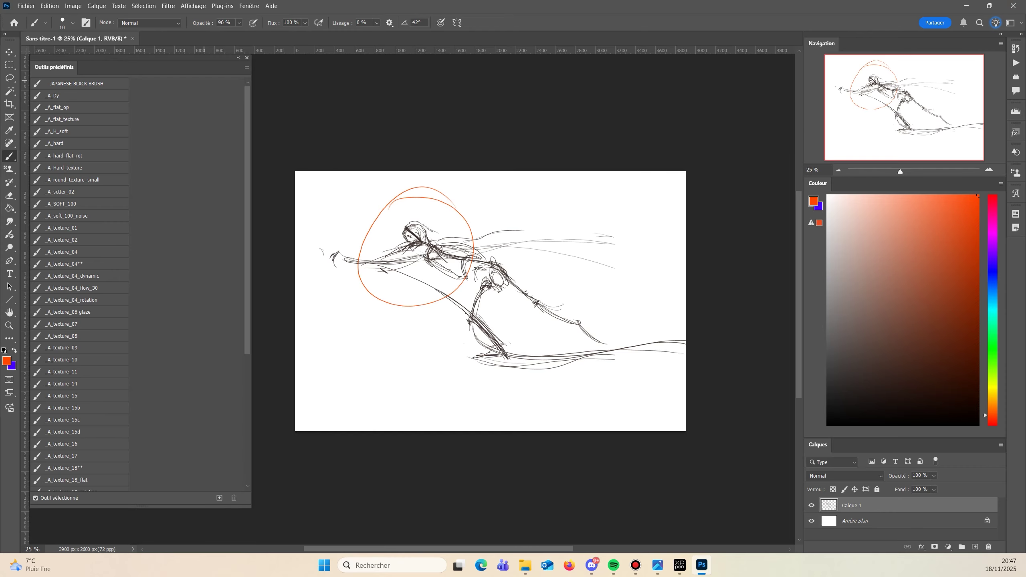
Unlock the background layer and display a Warp grid over it with Free Transform.
left_click(904, 525)
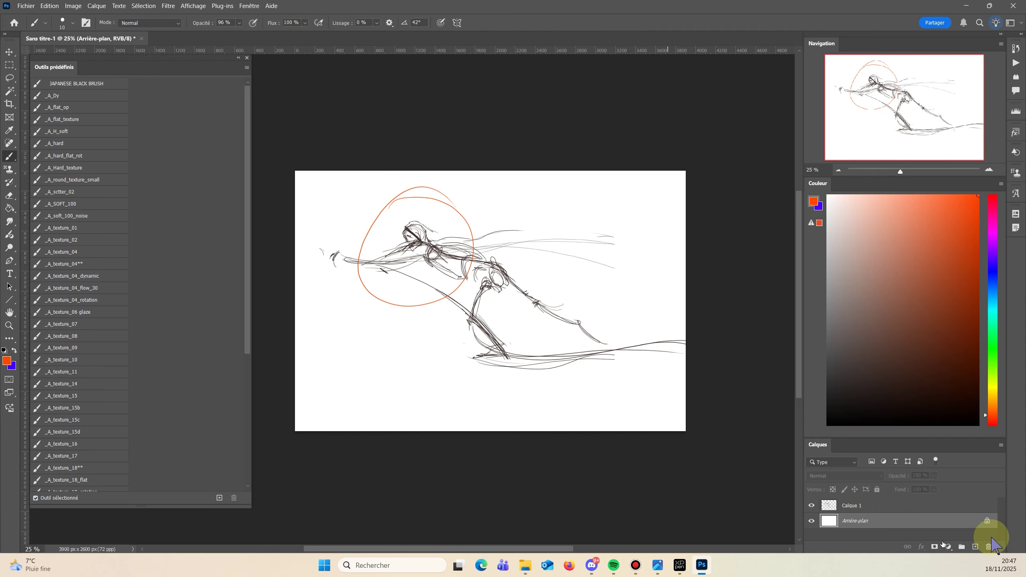
left_click(986, 521)
double_click(923, 523)
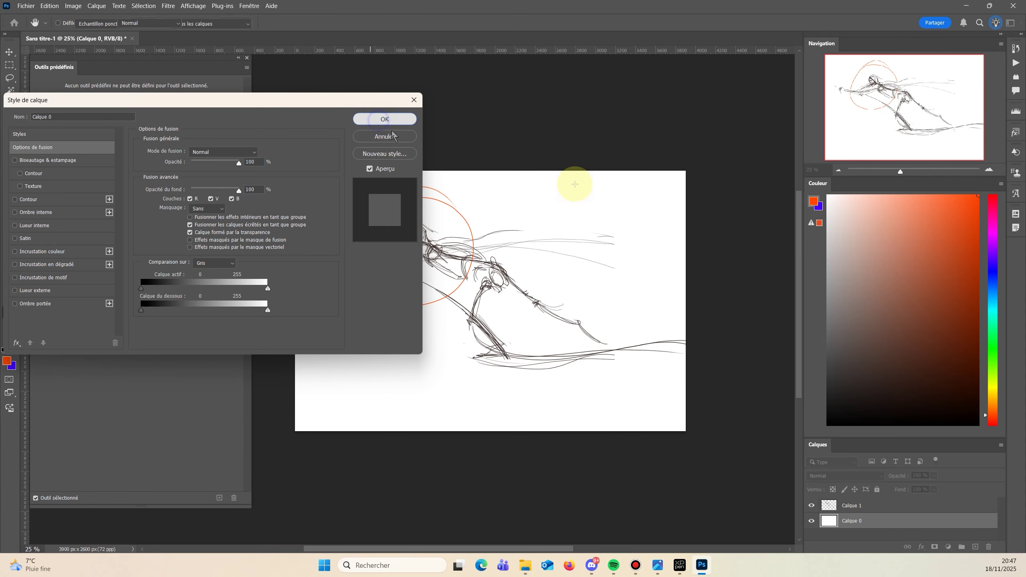
key("Return")
key("ctrl+t")
right_click(536, 225)
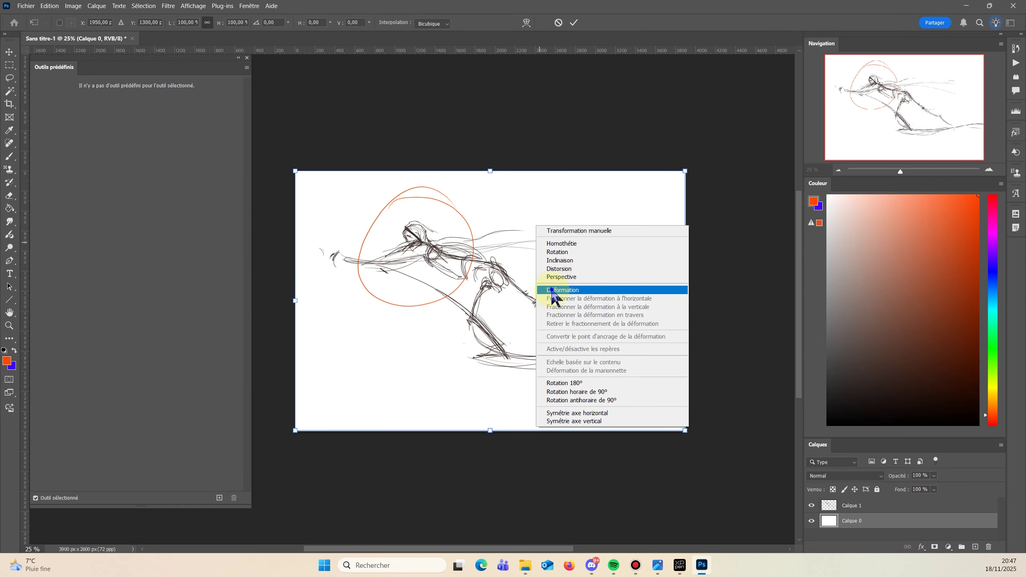
left_click(551, 290)
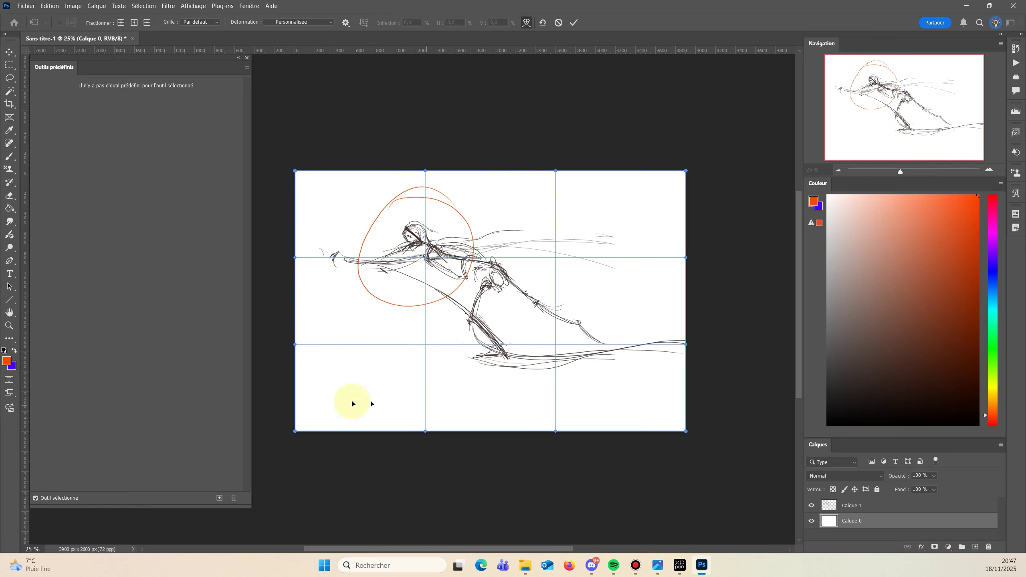
Leave the warp grid and try shifting the drawing with the Move tool, undoing the shift.
left_click(8, 52)
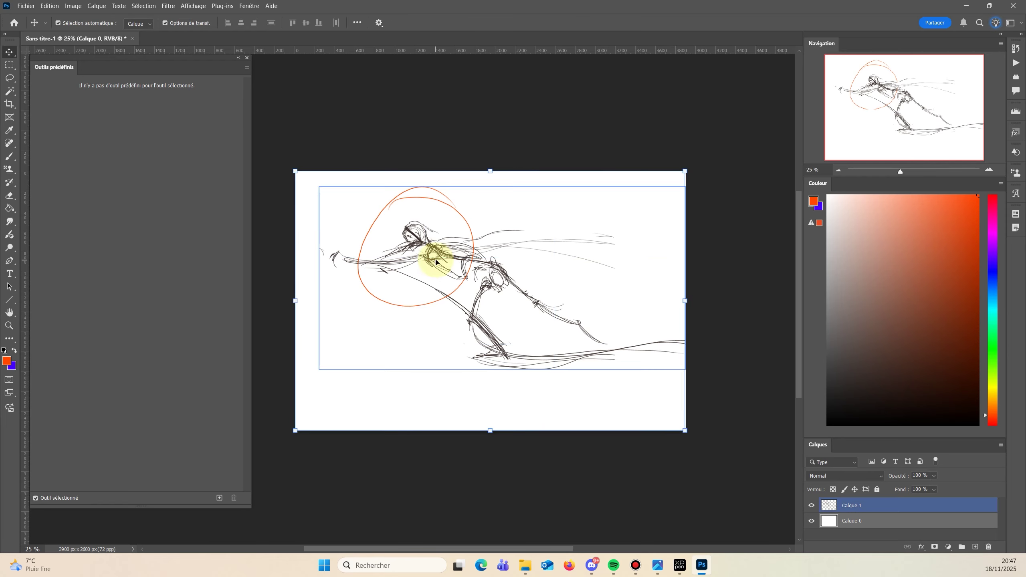
left_click_drag(432, 246, 432, 251)
key("ctrl+z")
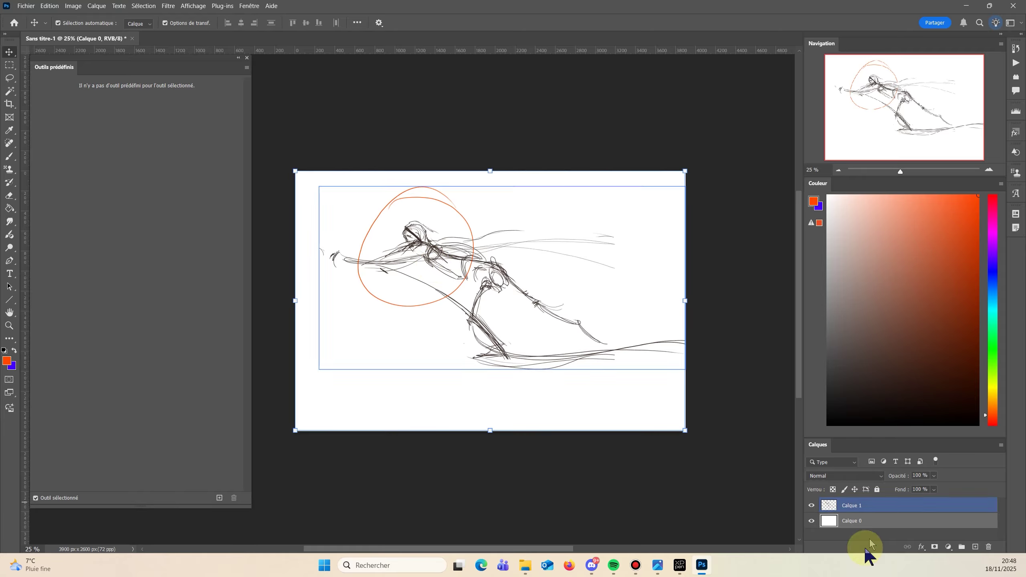
Display the Warp grid on the background layer again and place two vertical guides and one horizontal guide on its third lines.
key("ctrl+t")
right_click(503, 228)
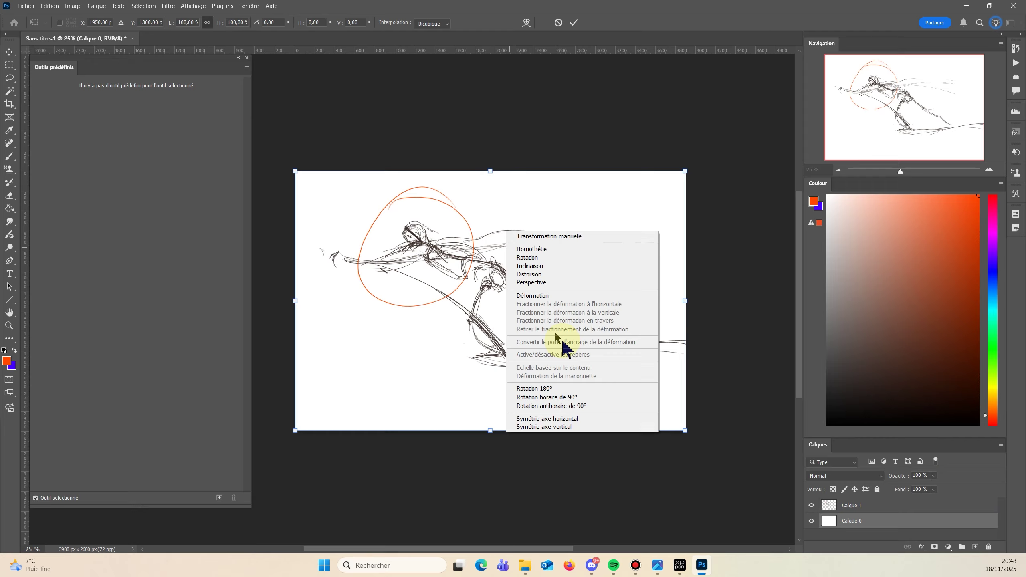
left_click(536, 299)
left_click_drag(25, 82, 425, 133)
left_click_drag(39, 93, 556, 151)
left_click_drag(468, 49, 474, 256)
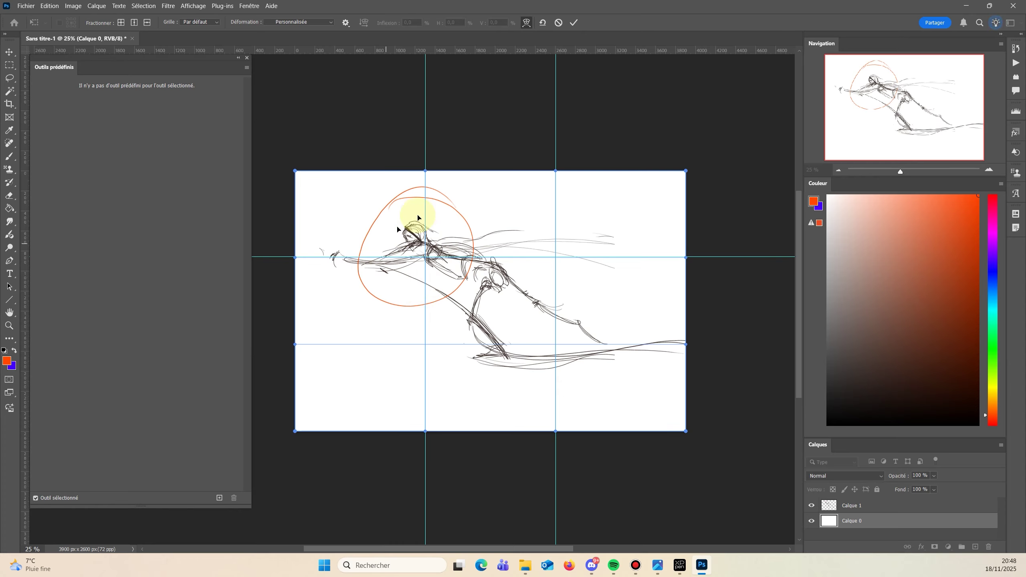
Move the sketch layer so the figure's head sits at the intersection of the horizontal and first vertical guides, and hide the transform box.
left_click(865, 503)
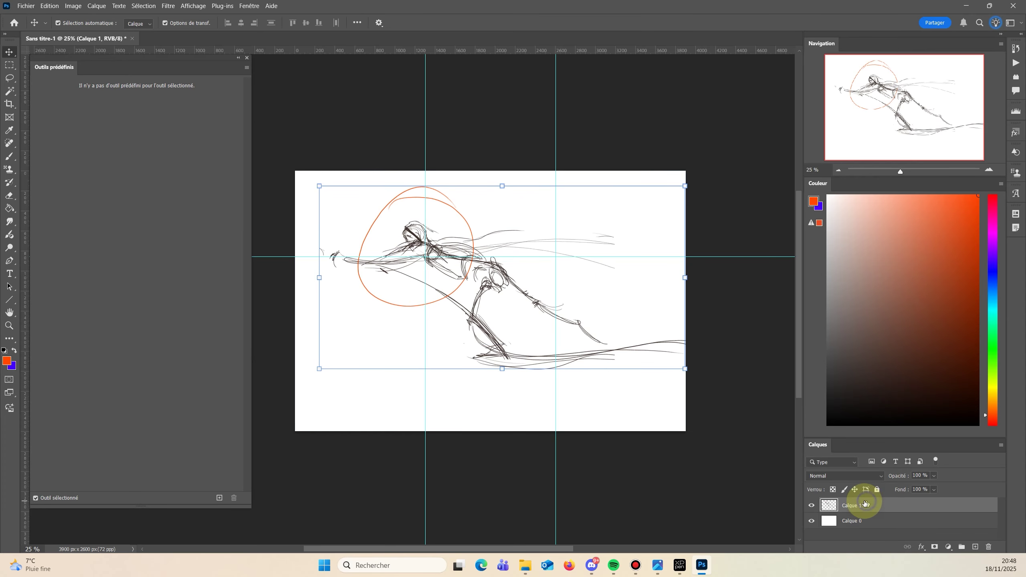
left_click(502, 279)
left_click_drag(501, 279, 514, 296)
left_click(959, 506)
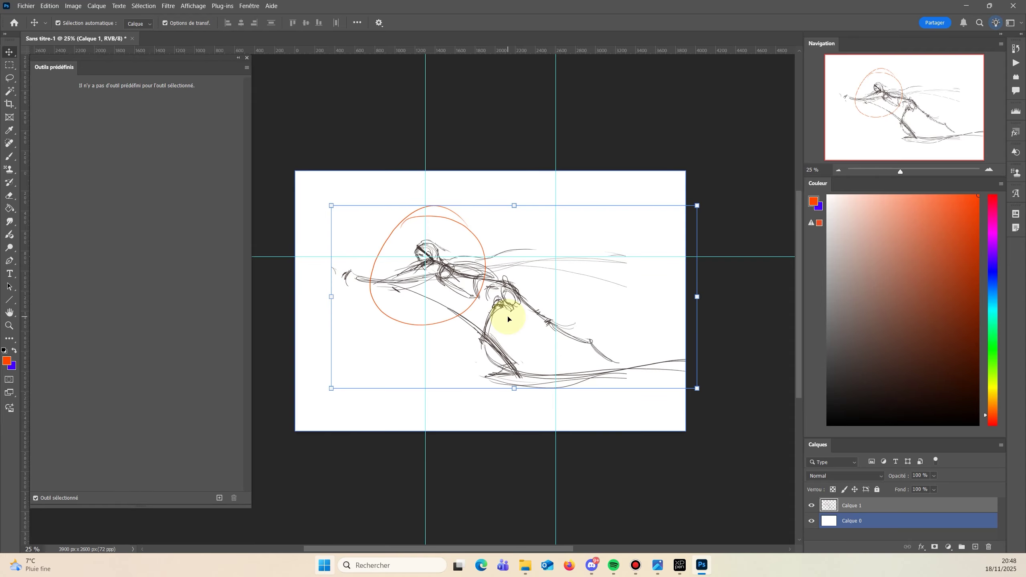
left_click(9, 64)
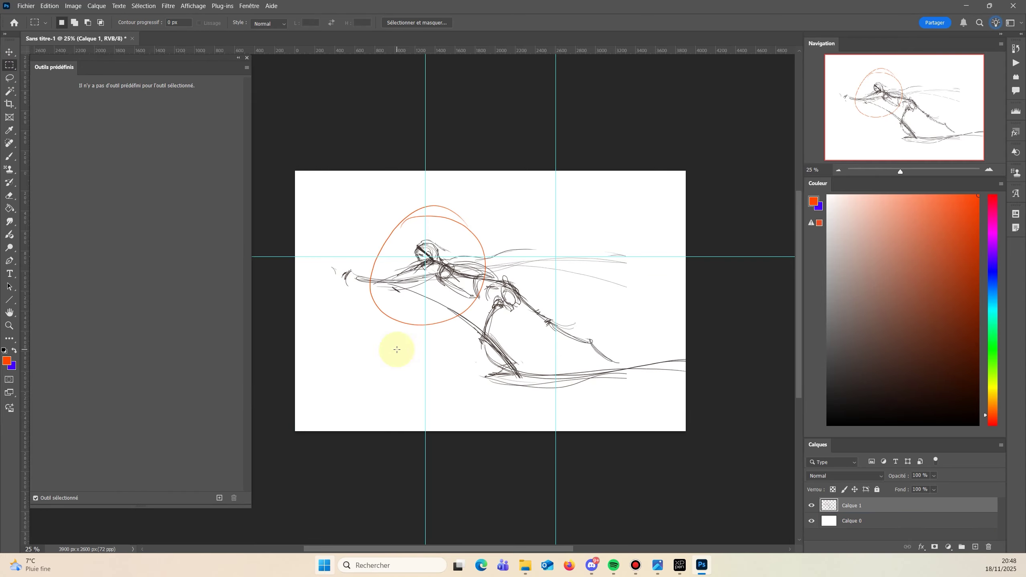
left_click_drag(469, 348, 385, 346)
left_click(355, 363)
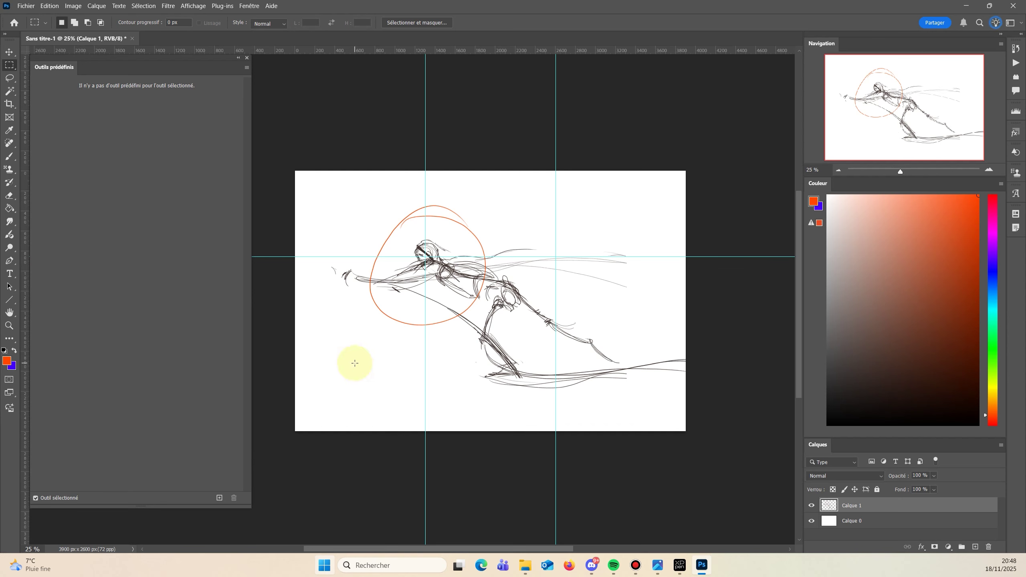
Draw a large orange arrow below the figure, pointing in the direction of its lunge.
key("b")
mouse_move(453, 346)
left_mouse_down()
mouse_move(366, 348)
mouse_move(369, 362)
mouse_move(455, 362)
left_mouse_up()
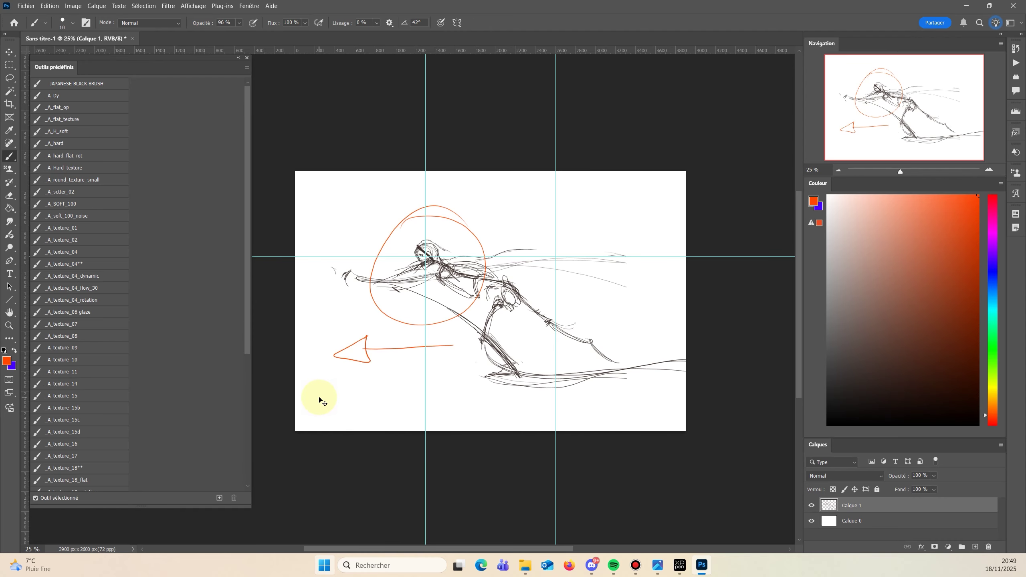
Undo the arrow, the sketch move, the guides, the background unlock and the orange circle.
key("ctrl+z")
key("ctrl+z")
key("ctrl+z")
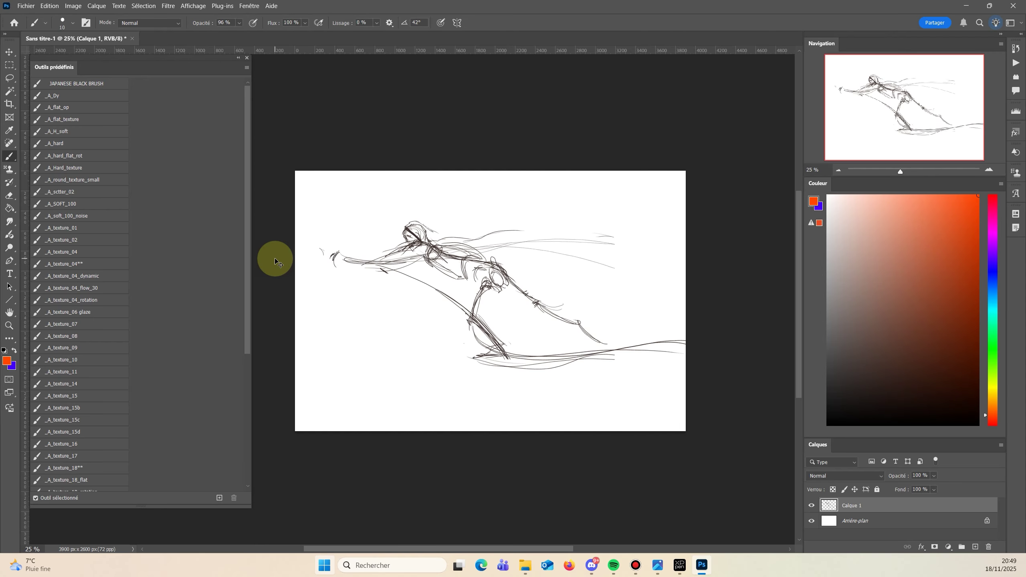
Add a new layer above the sketch, unlock the background layer and display a Warp grid over it.
left_click(975, 546)
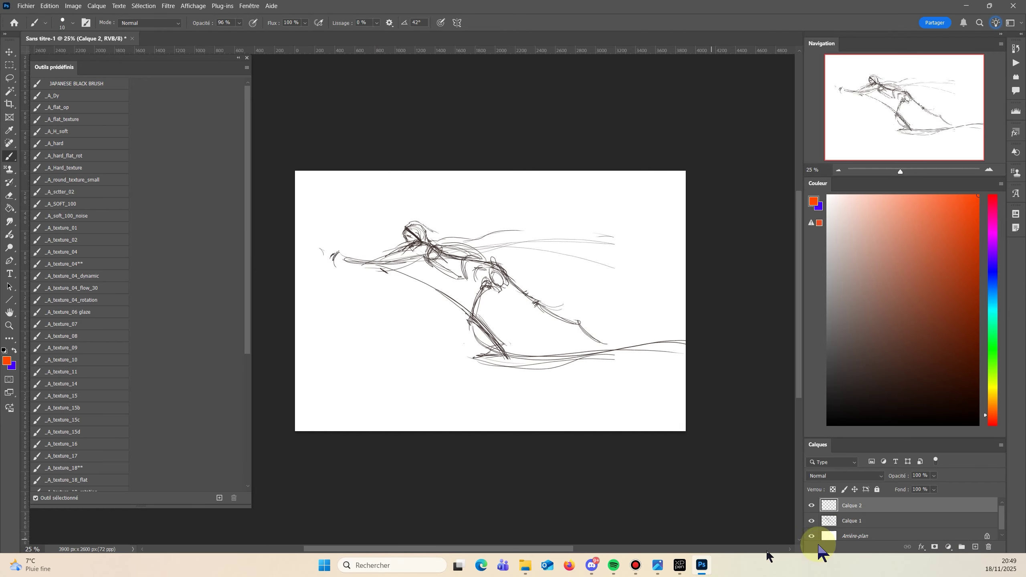
left_click(855, 537)
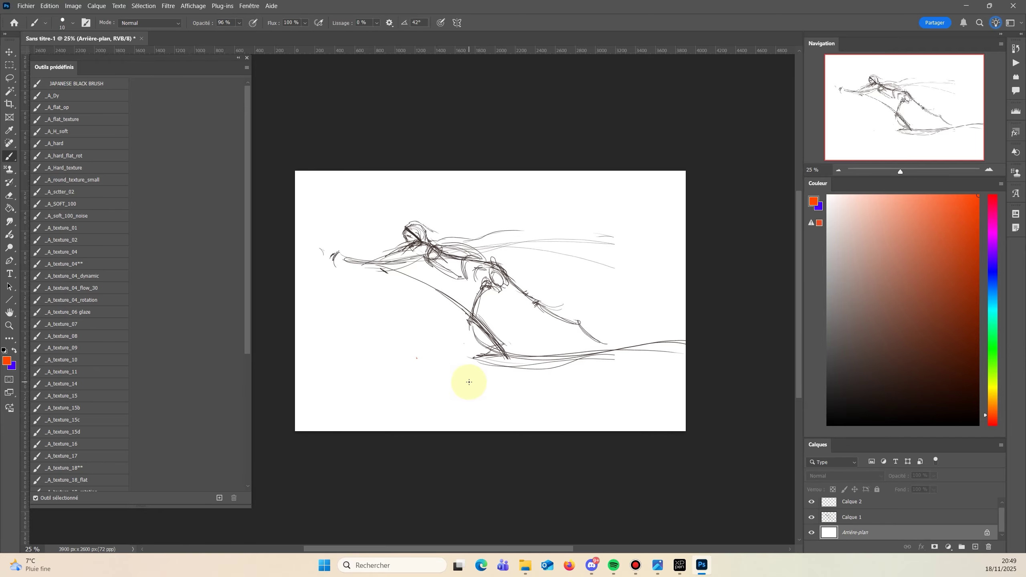
left_click(986, 532)
key("ctrl+t")
right_click(447, 214)
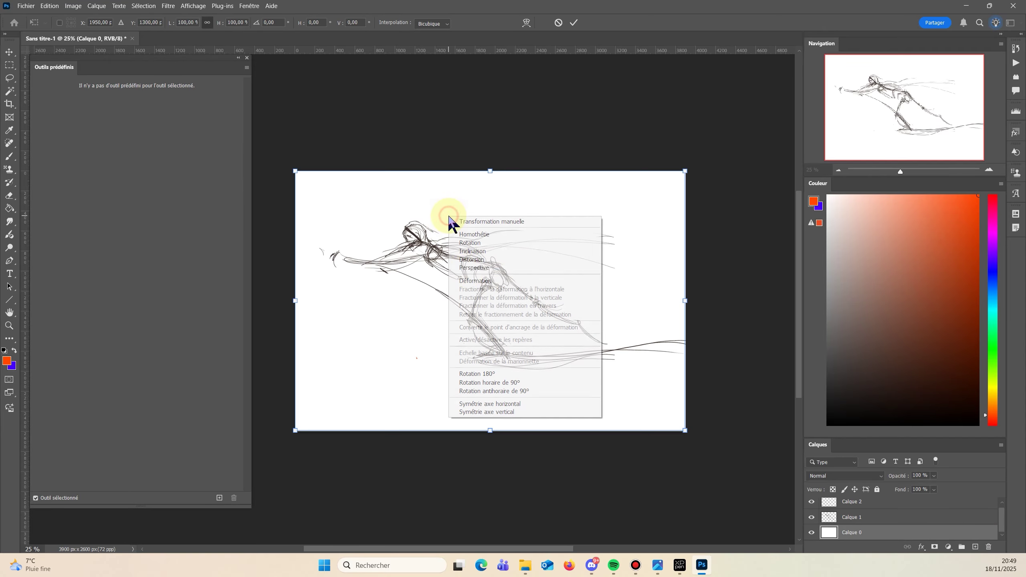
left_click(470, 285)
Place a vertical guide on the first third and a horizontal guide on the upper third of the canvas, and select the new empty layer.
left_click_drag(25, 65, 426, 113)
left_click_drag(483, 50, 484, 255)
left_click(872, 502)
Paint straight orange lines over the horizontal and vertical guides on the new layer, undo stray strokes, and hide the guides.
key("b")
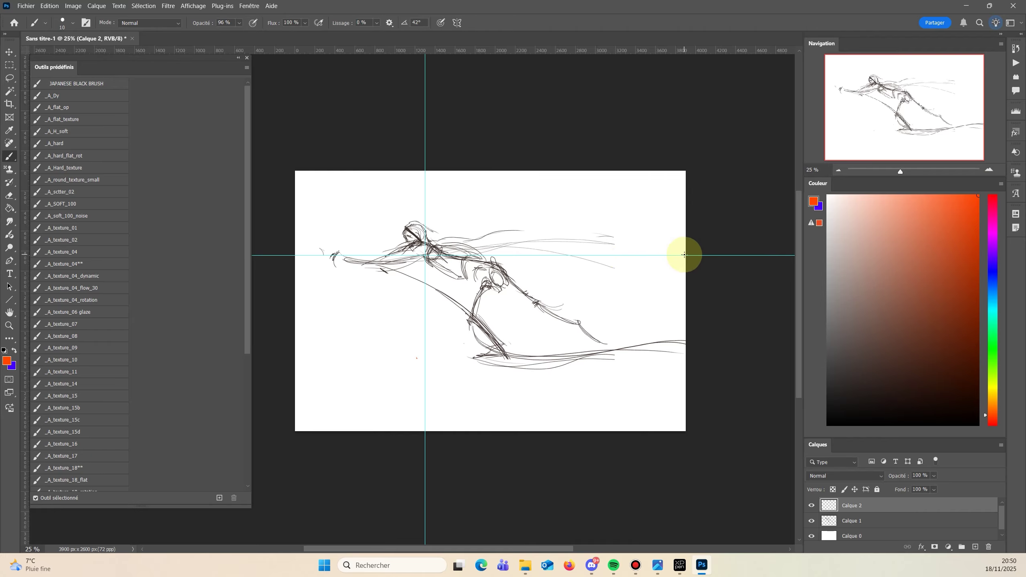
mouse_move(643, 259)
left_mouse_down()
mouse_move(734, 276)
mouse_move(365, 254)
left_mouse_up()
mouse_move(411, 166)
left_mouse_down()
mouse_move(397, 506)
mouse_move(410, 388)
left_mouse_up()
left_click_drag(403, 74, 418, 485)
key("ctrl+z")
key("ctrl+z")
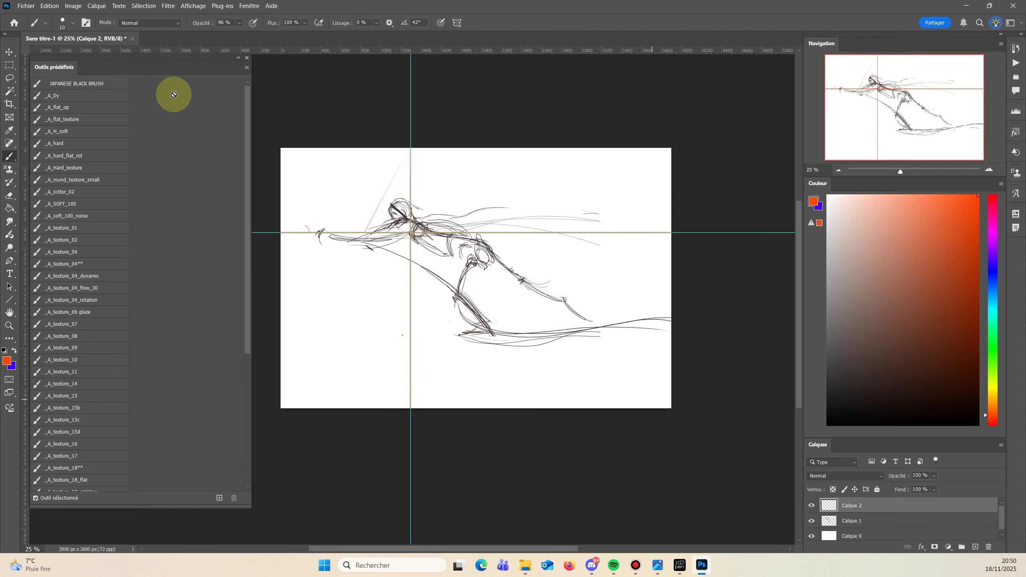
key("ctrl+semicolon")
Move the sketch layer down so the head meets the orange lines' intersection, and enlarge it to about 108% with Free Transform.
left_click(869, 520)
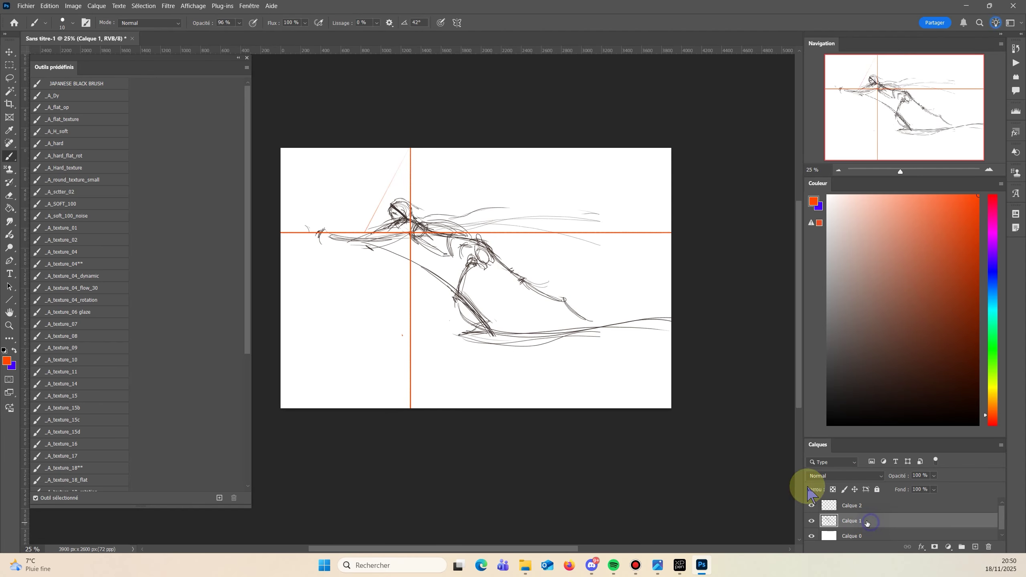
left_click(9, 52)
left_click_drag(476, 260, 482, 277)
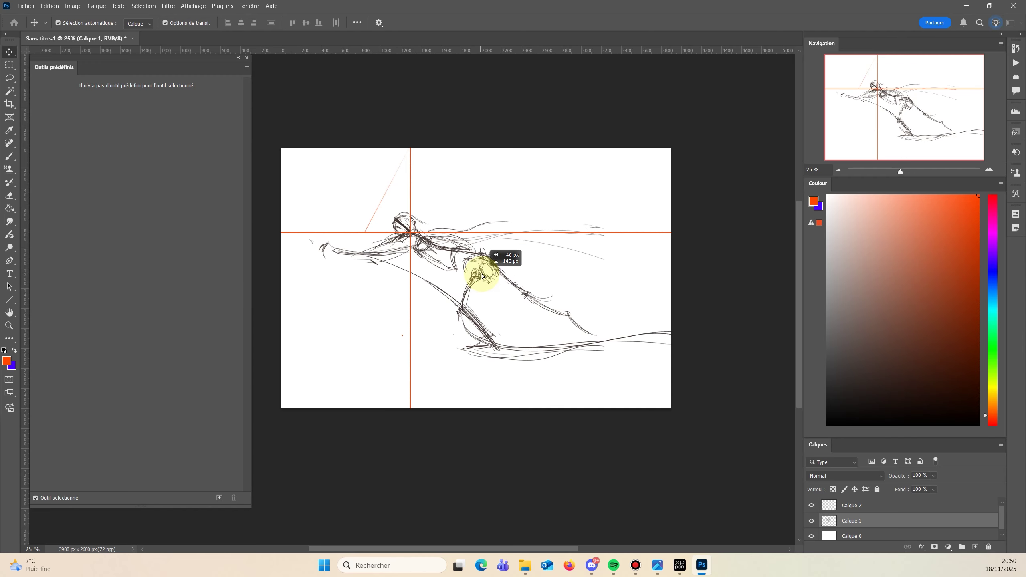
key("ctrl+t")
mouse_move(308, 211)
left_mouse_down()
mouse_move(291, 172)
mouse_move(279, 199)
left_mouse_up()
left_click_drag(471, 294, 494, 304)
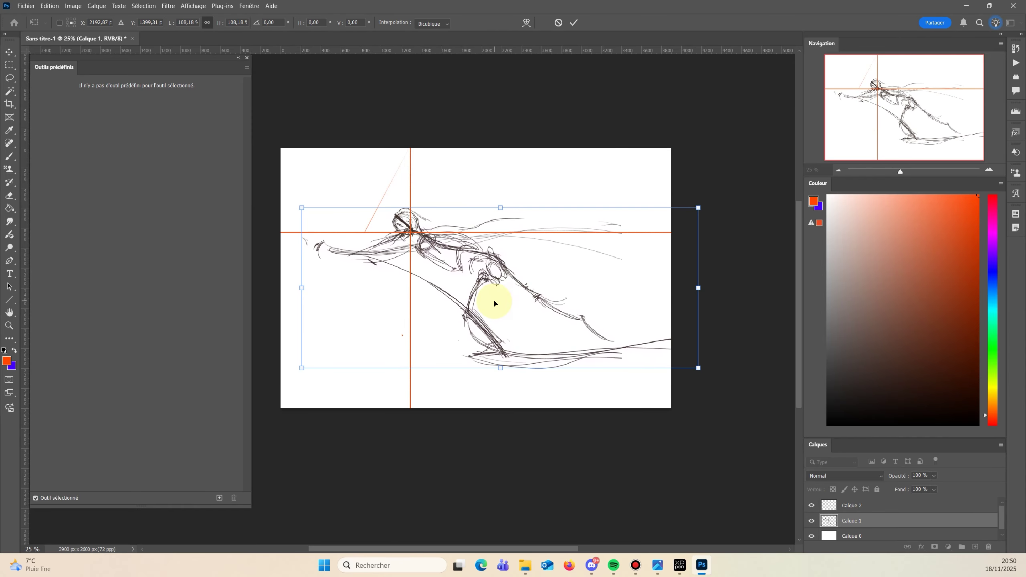
double_click(322, 231)
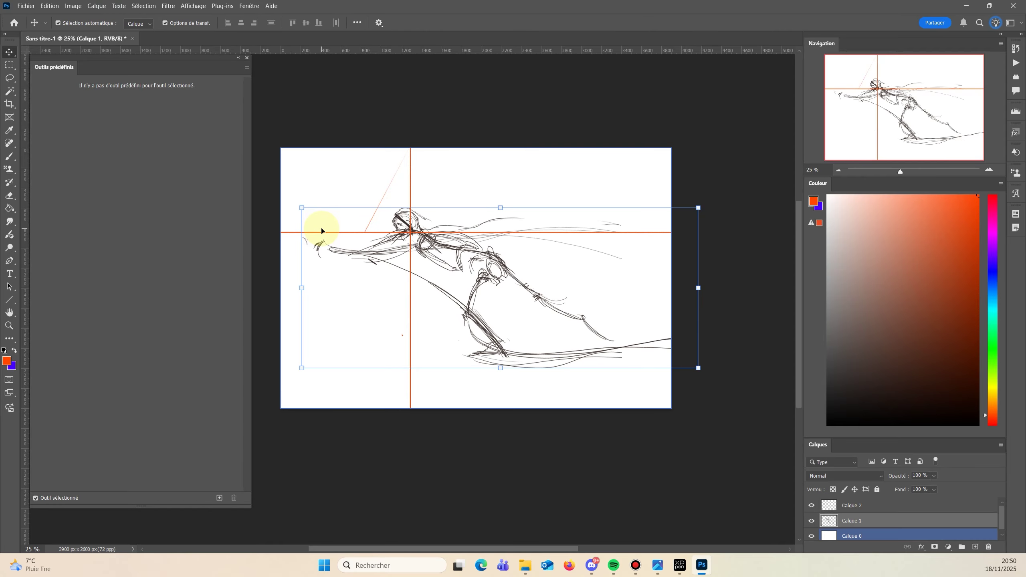
Hide the transform box and flip the canvas horizontally so the figure faces the opposite way.
left_click(9, 65)
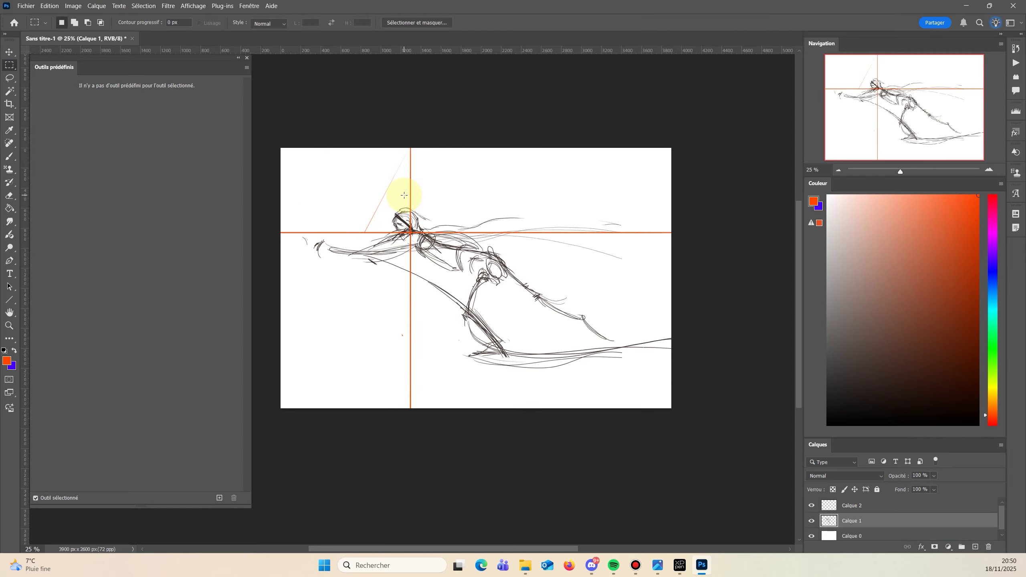
key("F11")
key("F11")
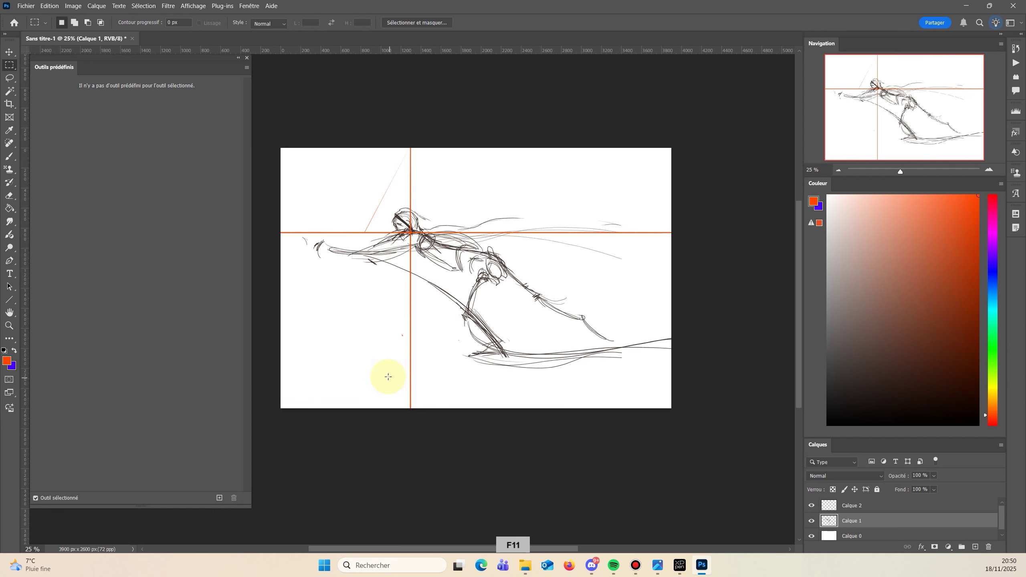
key("F11")
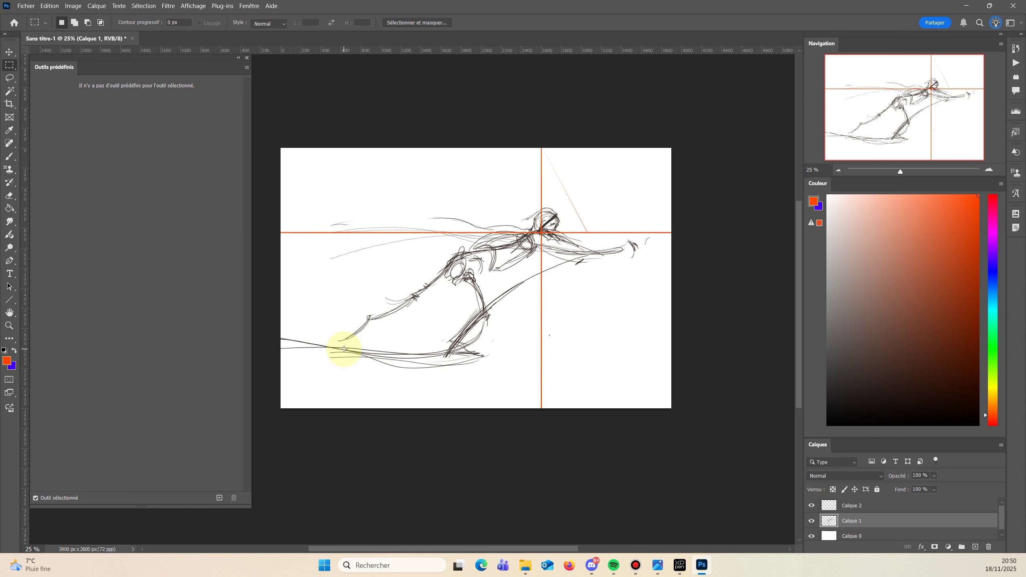
Lower the fill of the orange guide-line layer Calque 2 to 29% and flip the canvas horizontally again.
left_click(934, 490)
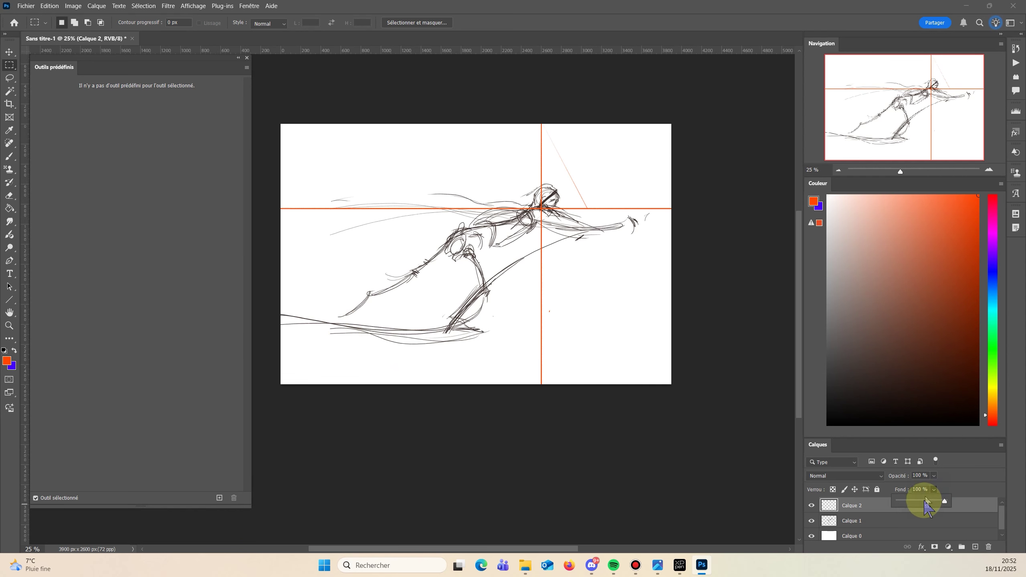
left_click_drag(925, 501, 912, 501)
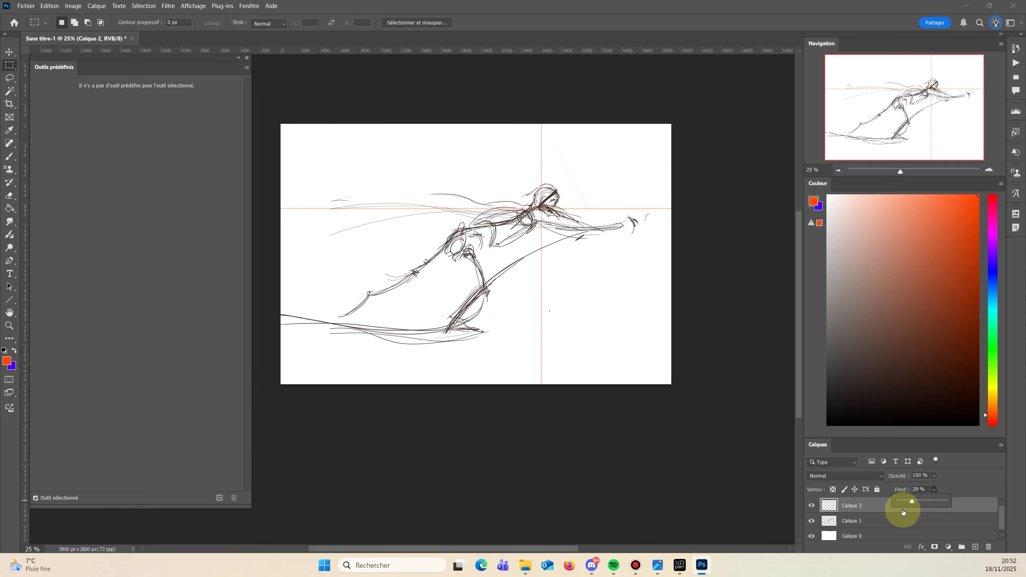
key("F11")
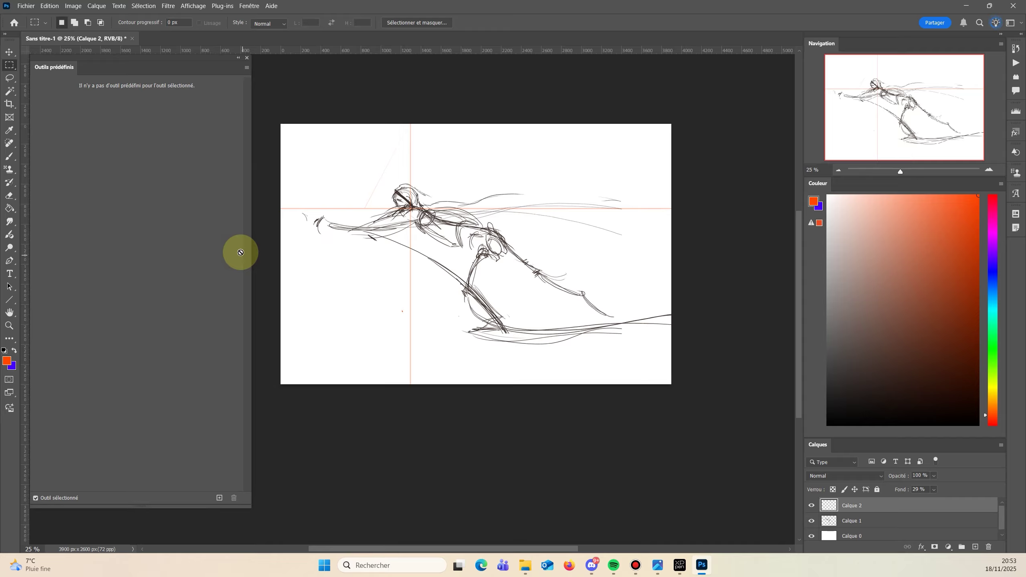
Brush faint orange construction arcs around the shoulders on Calque 2, swinging from above the back down to the forward elbow.
left_click(9, 326)
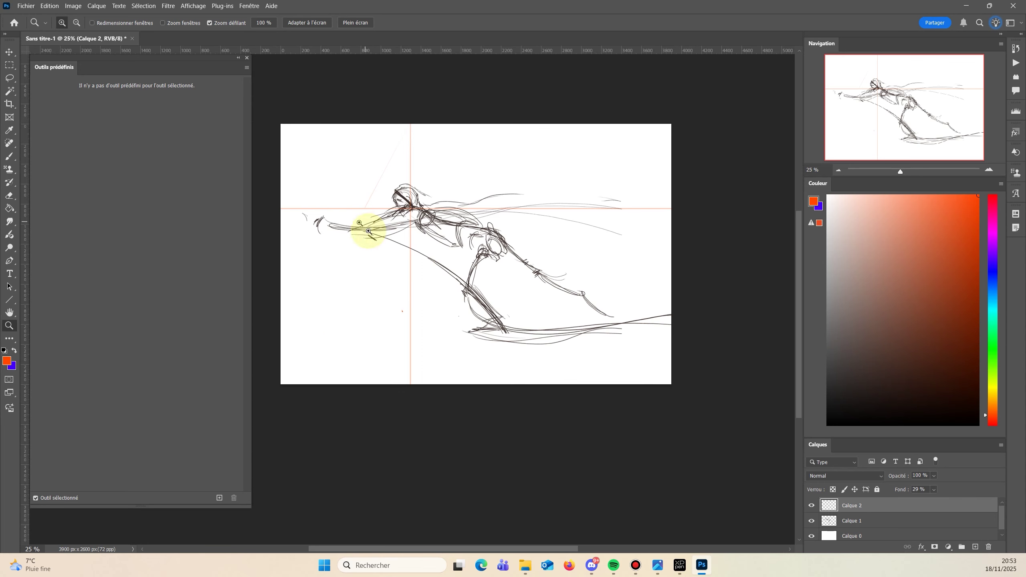
key("b")
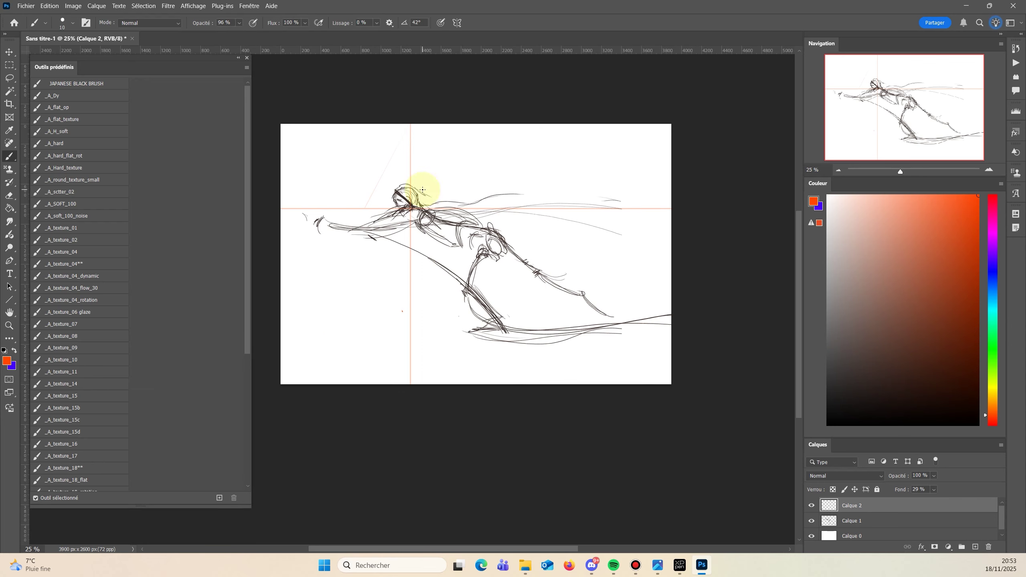
left_click(9, 325)
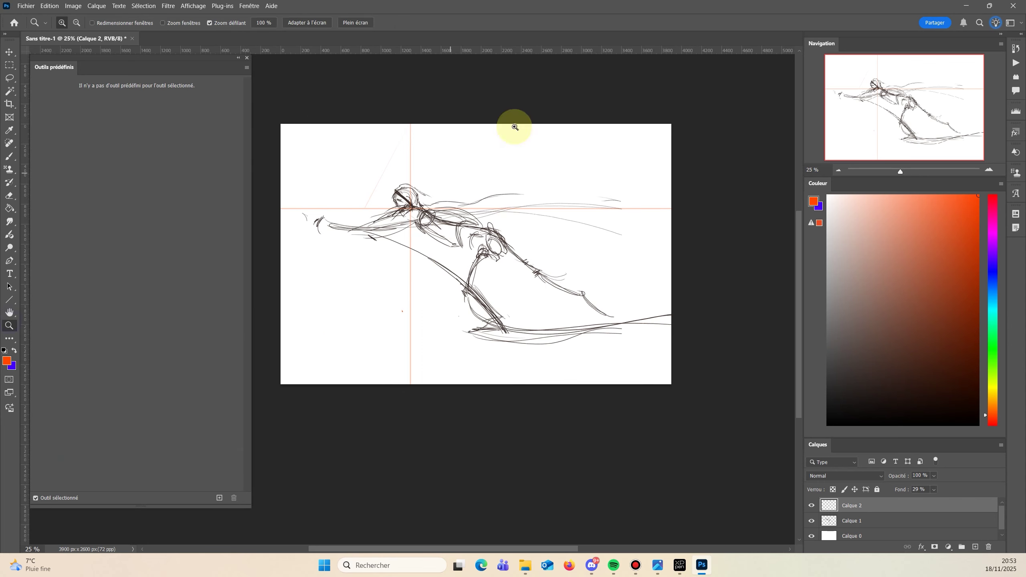
left_click(467, 248)
left_click(487, 239)
key("Tab")
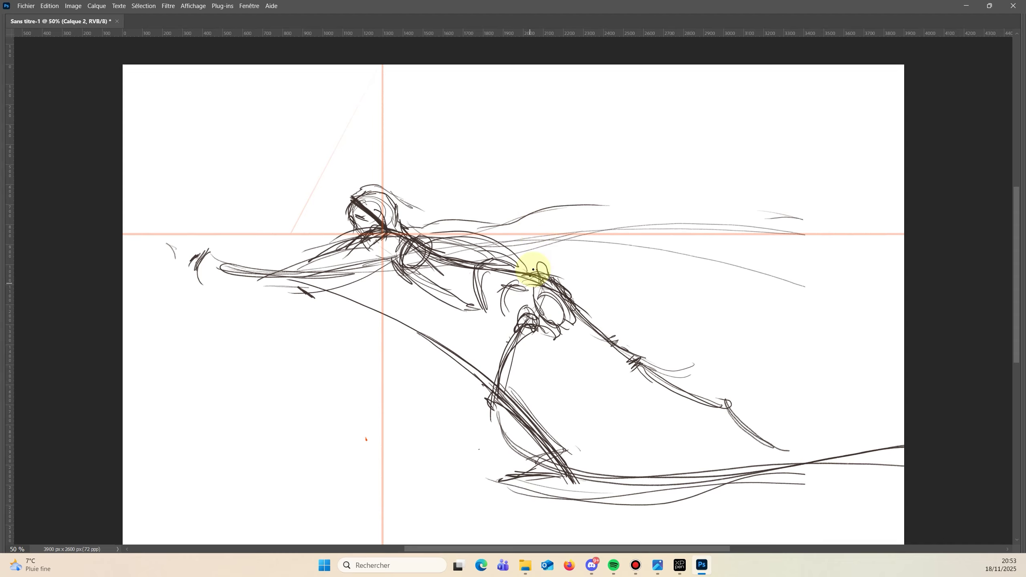
mouse_move(513, 158)
left_mouse_down()
mouse_move(495, 316)
mouse_move(357, 347)
left_mouse_up()
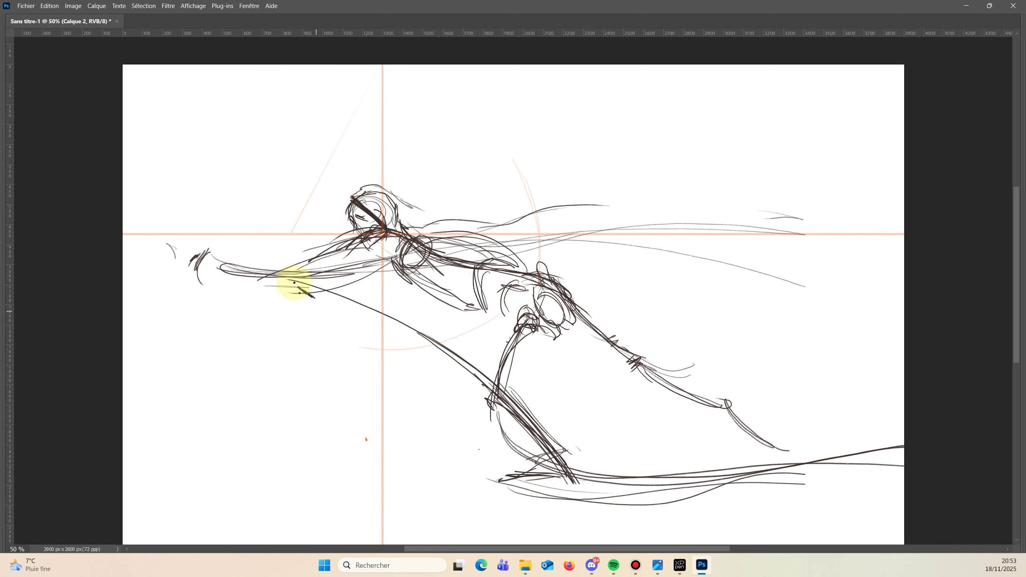
left_click_drag(485, 321, 309, 299)
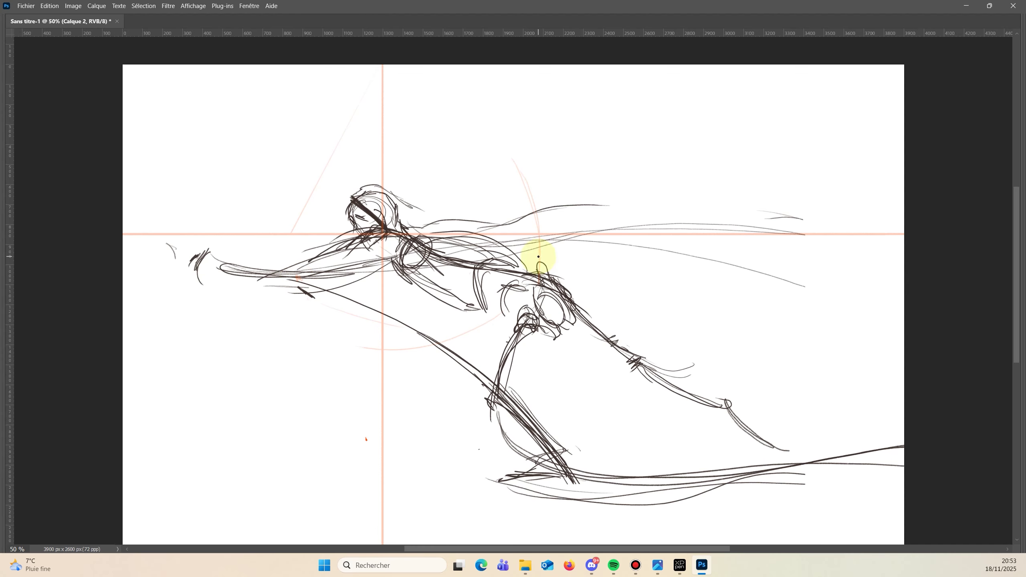
Select the figure sketch layer Calque 1, set the drawing colour to black, and collapse the brush settings.
key("Tab")
left_click(857, 521)
key("Tab")
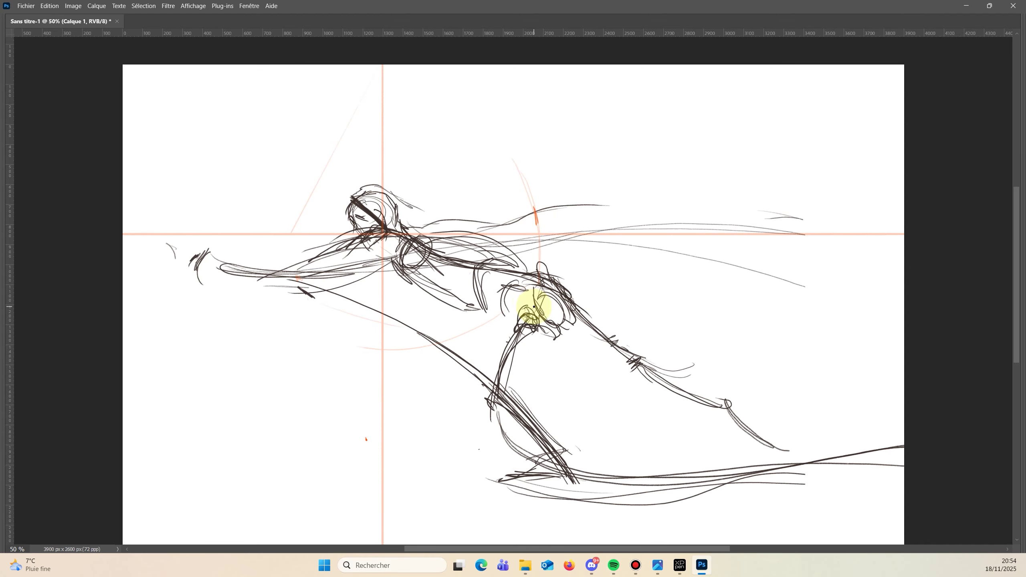
key("Tab")
key("F5")
key("Tab")
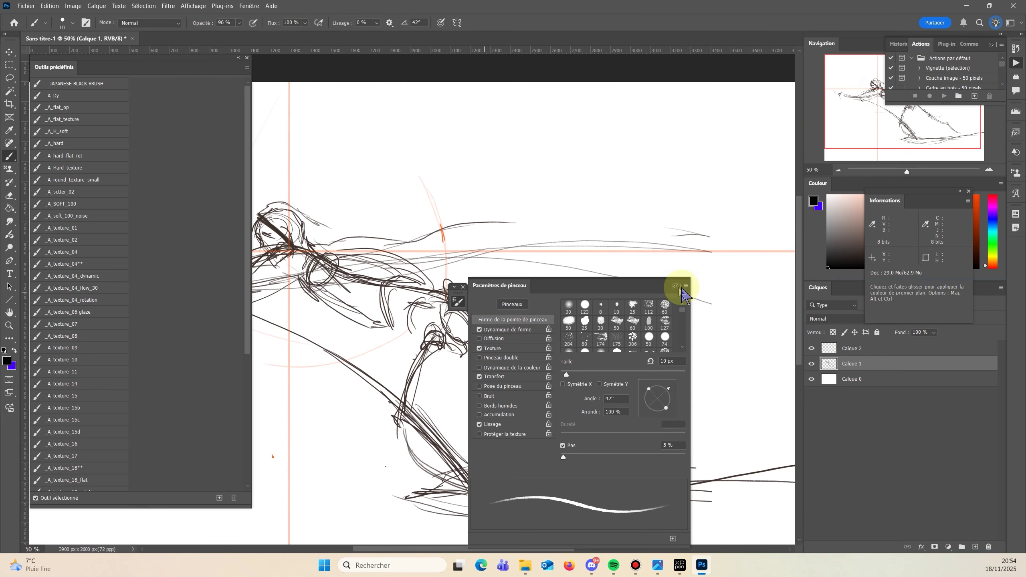
left_click(675, 286)
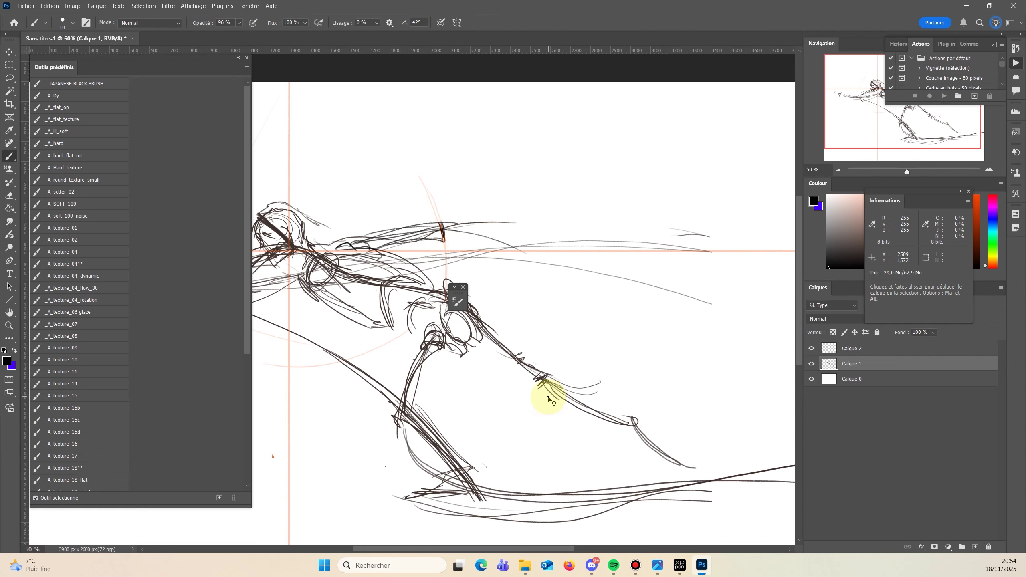
Sketch the rear arm stretched out behind the figure, adding the elbow, forearm, wrist and a rough hand with fingers.
left_click_drag(446, 241, 459, 235)
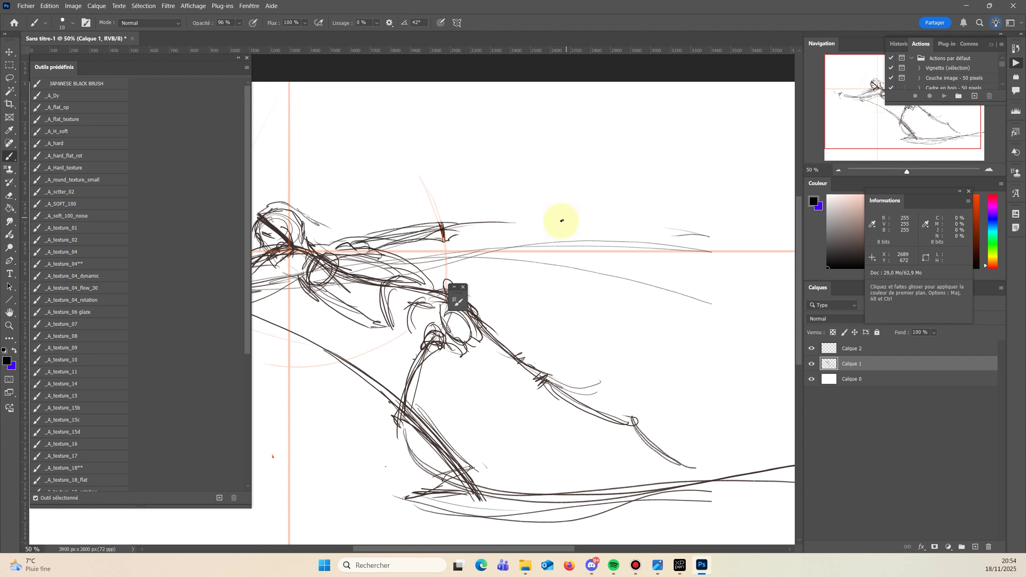
left_click_drag(392, 225, 391, 217)
right_click(392, 209)
left_click(505, 170)
left_click(528, 216)
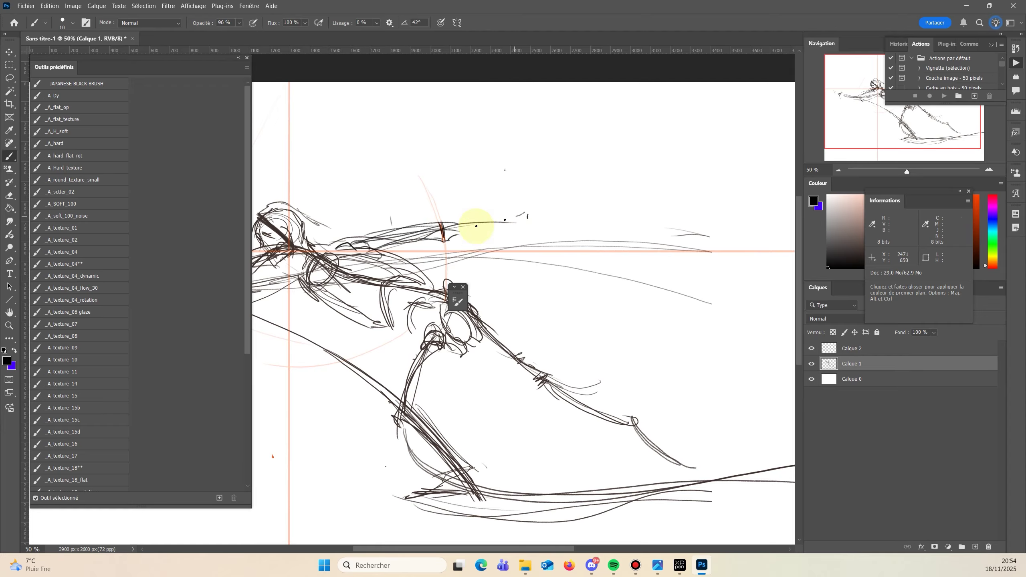
mouse_move(476, 226)
left_mouse_down()
mouse_move(520, 211)
mouse_move(546, 229)
left_mouse_up()
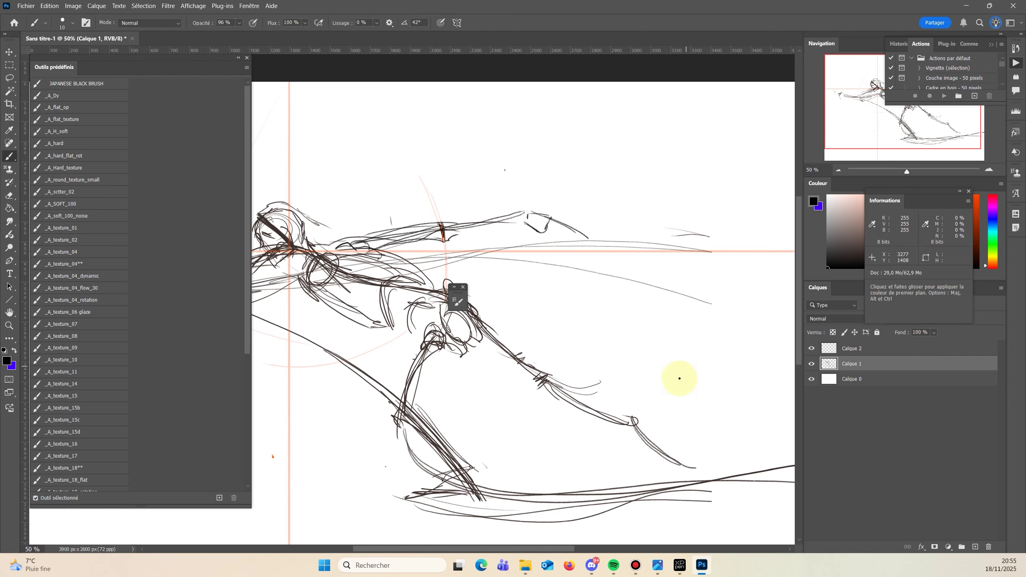
mouse_move(342, 430)
left_mouse_down()
mouse_move(548, 447)
mouse_move(494, 454)
left_mouse_up()
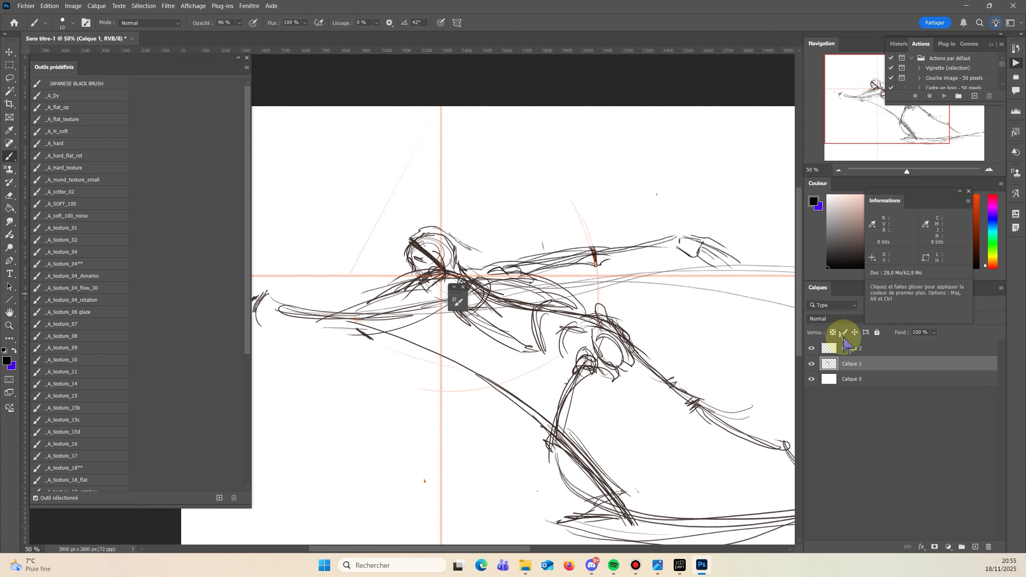
left_click_drag(673, 235, 681, 235)
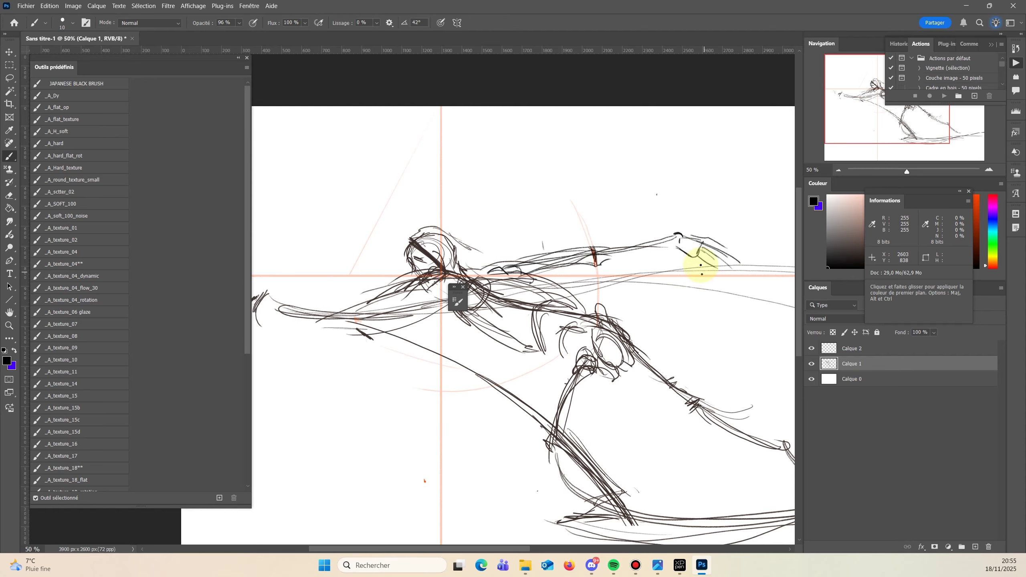
Mark the forward elbow and sketch the palm and spread fingers of the hand reaching ahead.
left_click_drag(313, 451, 438, 461)
left_click_drag(479, 322, 482, 334)
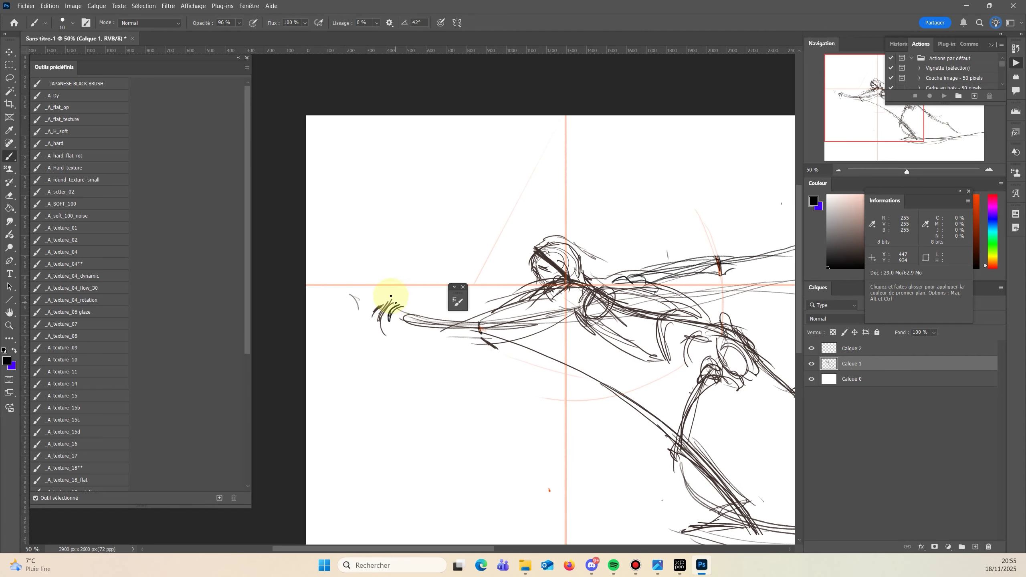
mouse_move(376, 290)
left_mouse_down()
mouse_move(384, 309)
mouse_move(392, 290)
mouse_move(380, 324)
mouse_move(375, 285)
left_mouse_up()
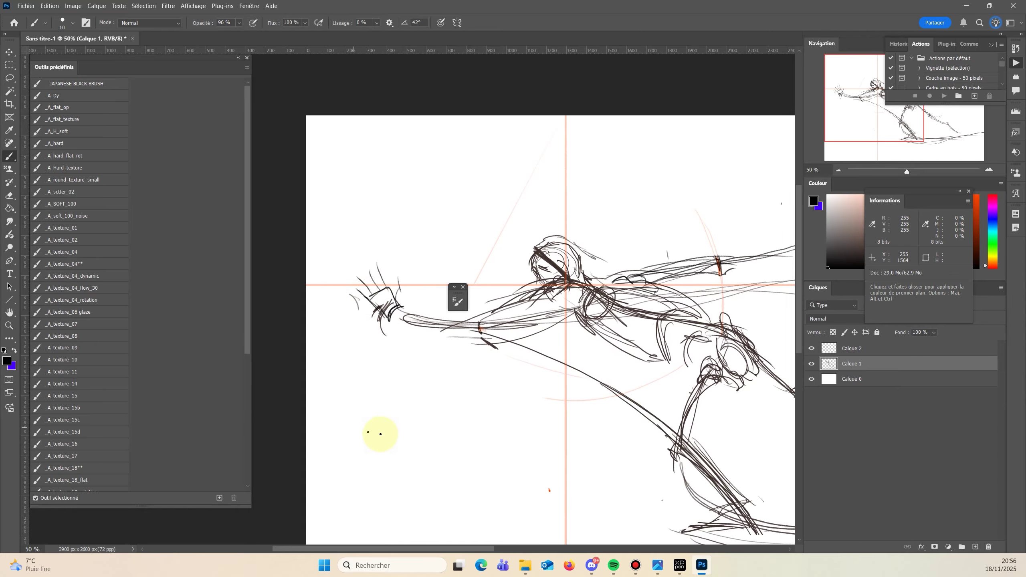
left_click_drag(380, 434, 292, 417)
left_click(9, 325)
left_click(432, 374, "alt")
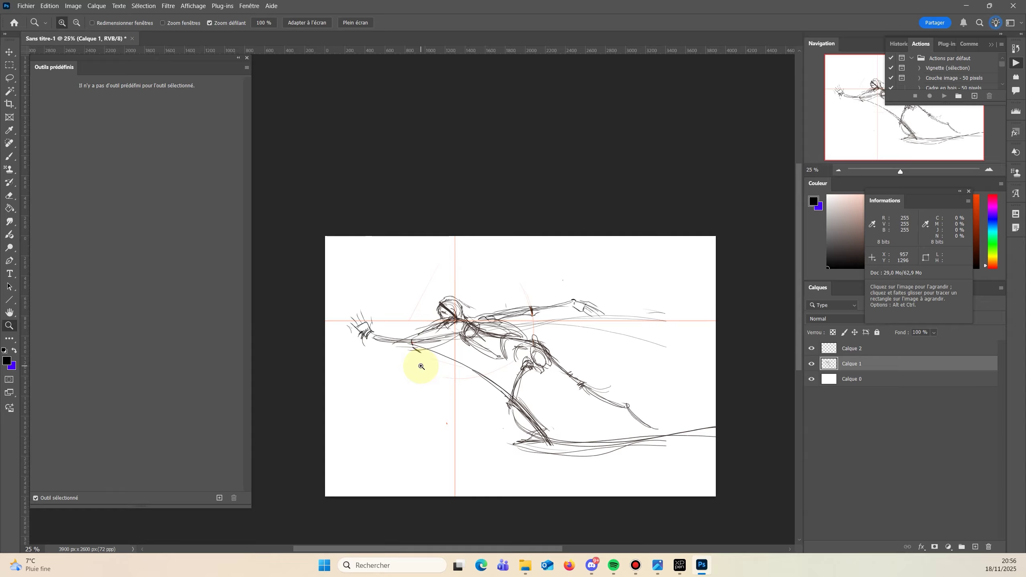
Close the Informations window and lower the opacity of sketch layer Calque 1 to 29%.
left_click(968, 191)
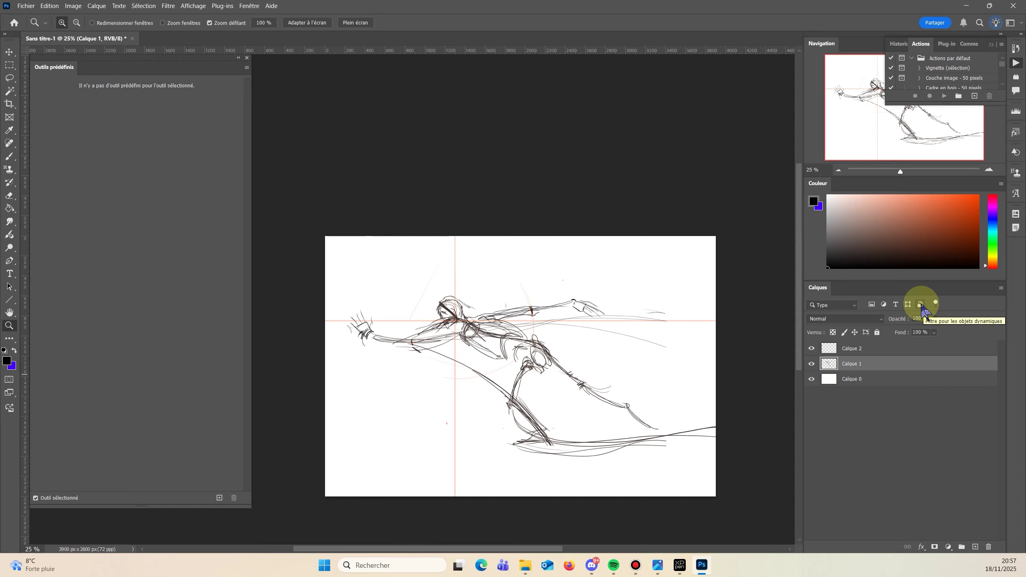
left_click(934, 318)
left_click_drag(923, 333, 912, 331)
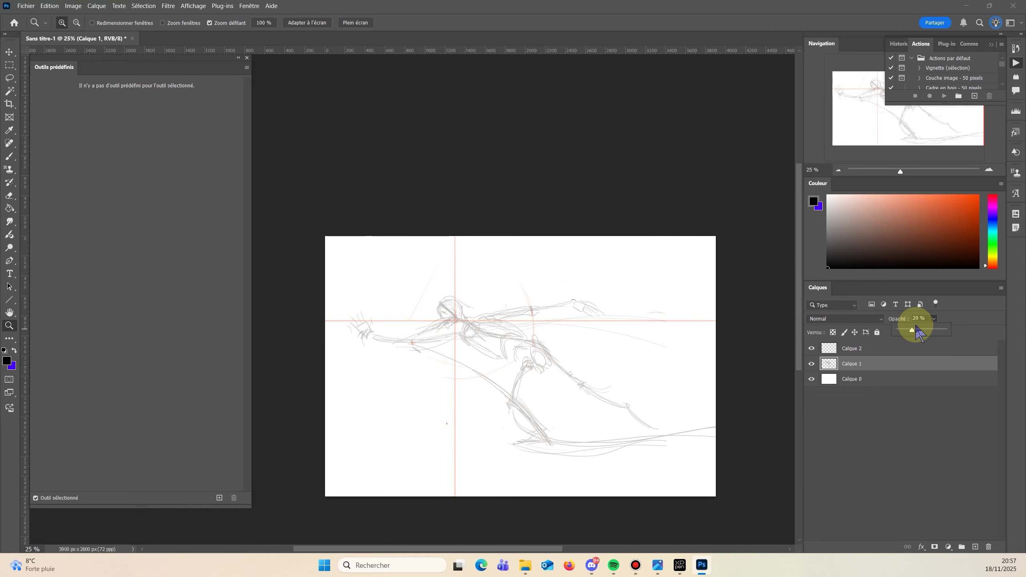
Add a new layer above the faded sketch and draw a black skull over the head, with eye socket, jaw and teeth.
left_click(447, 307)
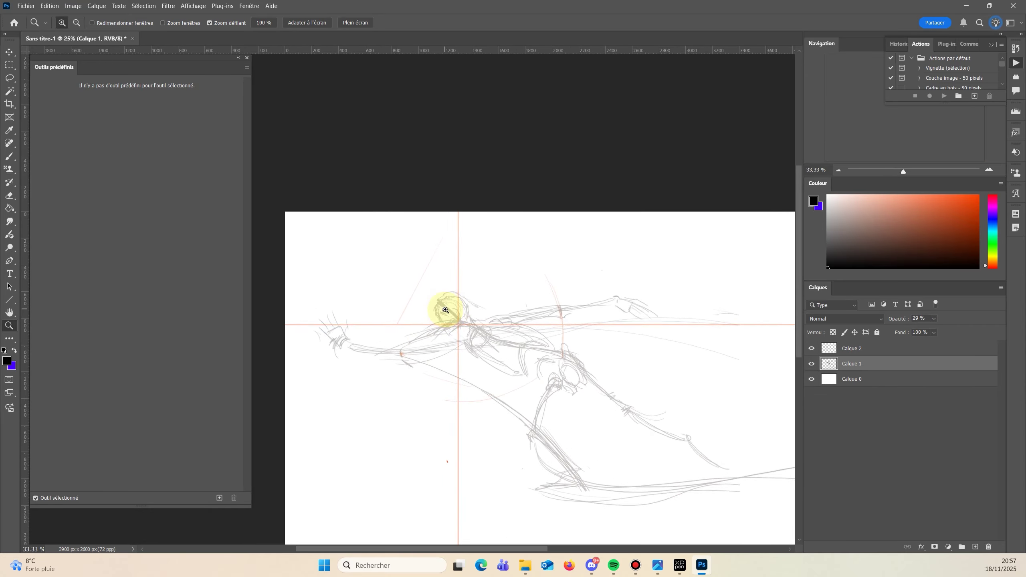
double_click(441, 315)
left_click_drag(343, 505, 457, 475)
left_click_drag(540, 367, 387, 502)
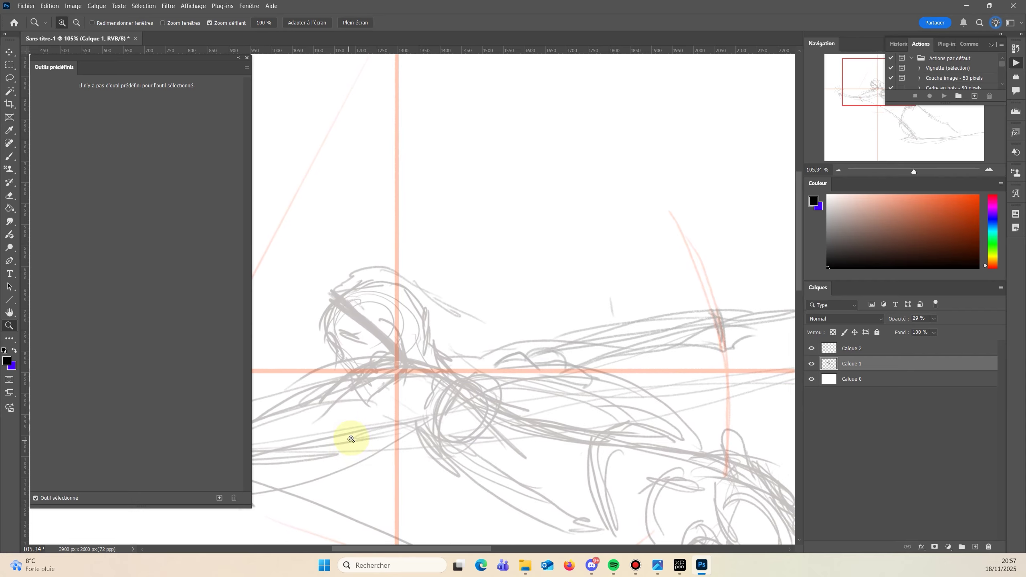
left_click_drag(352, 436, 356, 377)
left_click(411, 336, "alt")
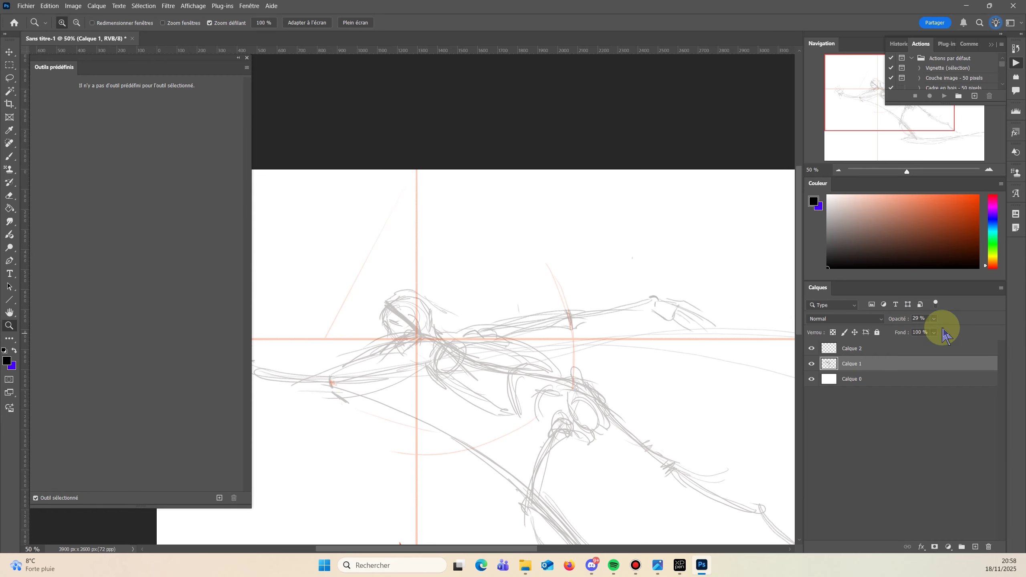
left_click(974, 546)
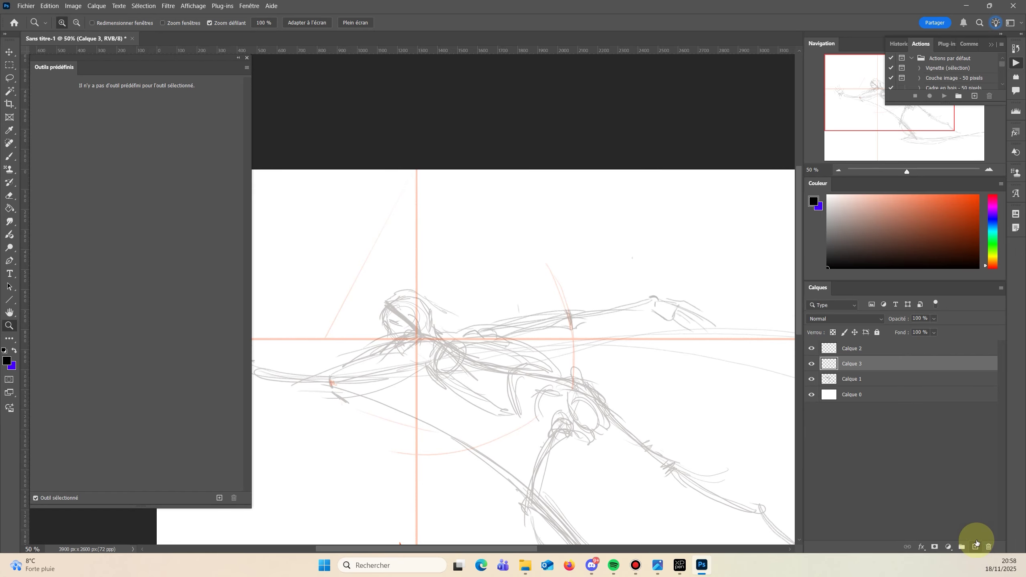
key("b")
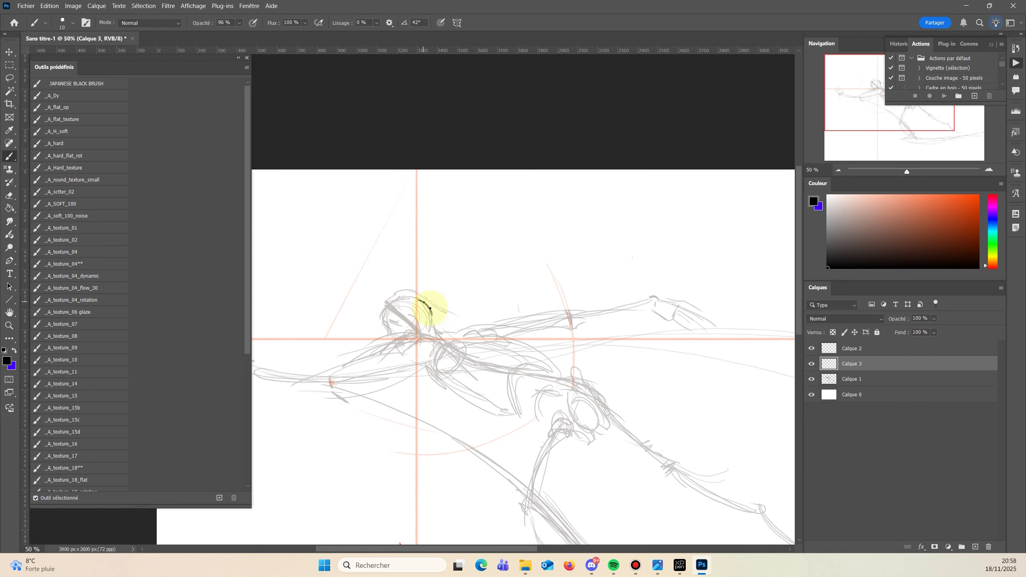
left_click_drag(420, 301, 384, 310)
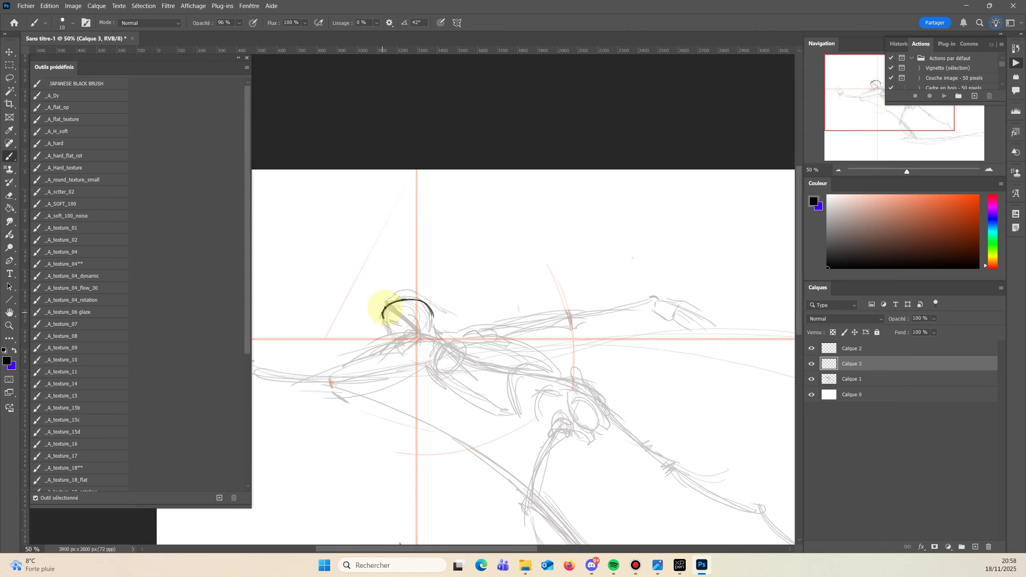
left_click_drag(434, 321, 432, 330)
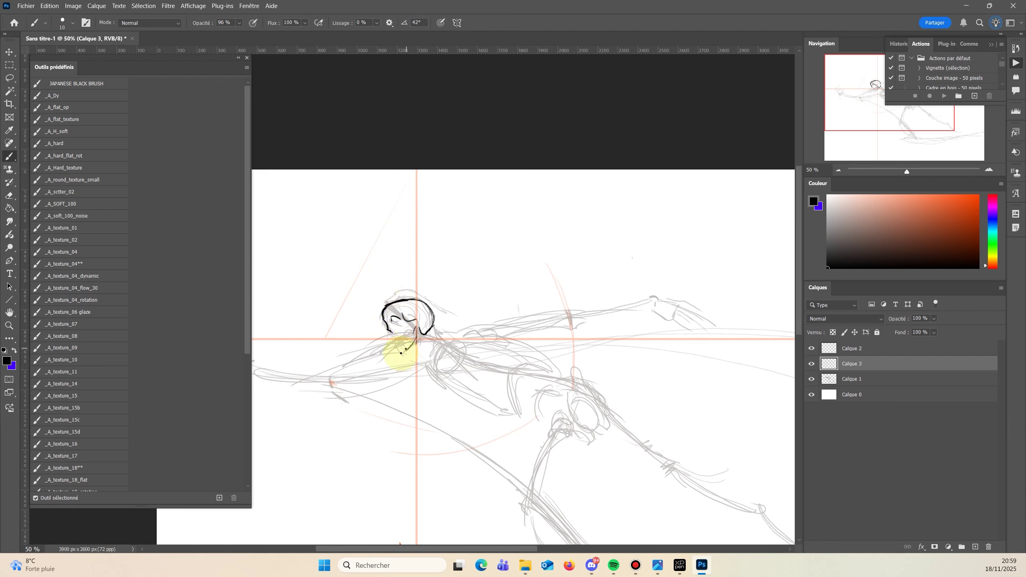
mouse_move(394, 339)
left_mouse_down()
mouse_move(406, 335)
mouse_move(391, 321)
left_mouse_up()
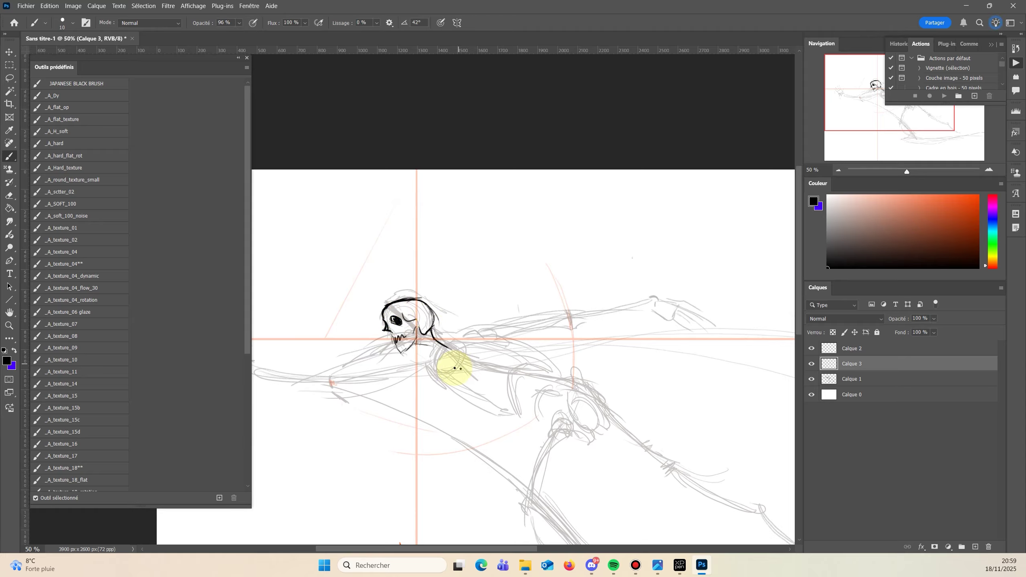
Draw the spine as long curved lines from the skull to the hips, and outline the pelvis bones.
left_click_drag(457, 351, 572, 384)
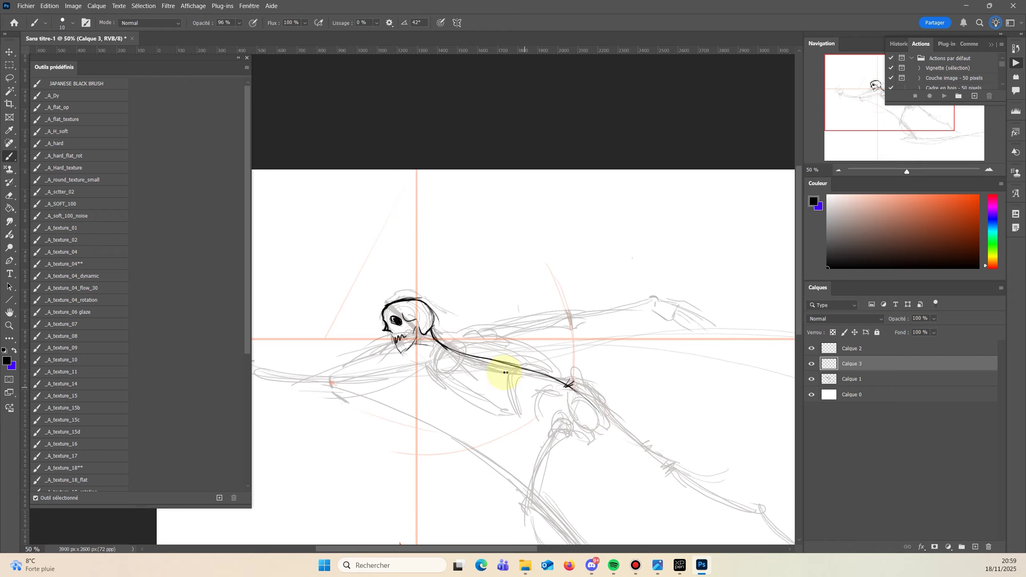
left_click_drag(431, 335, 570, 386)
left_click_drag(453, 355, 598, 412)
left_click_drag(570, 371, 609, 430)
left_click_drag(561, 399, 583, 427)
mouse_move(567, 396)
left_mouse_down()
mouse_move(595, 441)
mouse_move(525, 408)
mouse_move(550, 390)
mouse_move(548, 429)
left_mouse_up()
mouse_move(543, 392)
left_mouse_down()
mouse_move(536, 416)
mouse_move(539, 426)
mouse_move(541, 392)
mouse_move(552, 434)
mouse_move(535, 419)
mouse_move(560, 414)
mouse_move(558, 402)
mouse_move(551, 433)
mouse_move(568, 438)
mouse_move(535, 448)
mouse_move(561, 438)
mouse_move(546, 461)
left_mouse_up()
Undo the stray stroke and draw the bent front leg's thighbone from the hip socket to the knee joint.
left_click_drag(397, 482, 386, 427)
key("ctrl+z")
left_click_drag(439, 466, 409, 398)
mouse_move(533, 376)
left_mouse_down()
mouse_move(496, 456)
mouse_move(497, 430)
left_mouse_up()
mouse_move(527, 357)
left_mouse_down()
mouse_move(487, 433)
mouse_move(492, 451)
mouse_move(508, 445)
mouse_move(510, 412)
left_mouse_up()
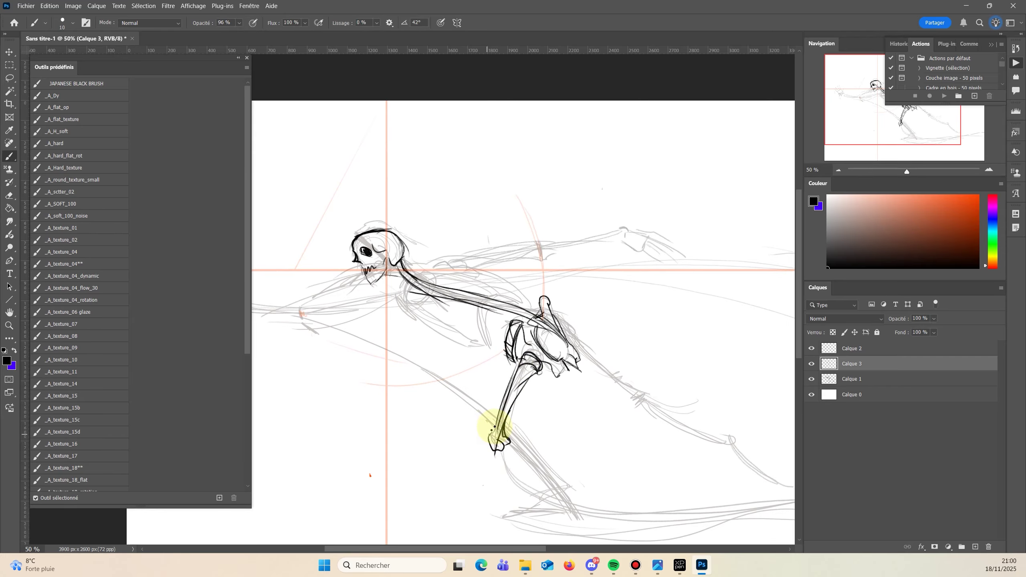
Draw the front leg's shin bones from knee to ankle, and add the heel and foot bones on the ground line.
left_click_drag(494, 454, 566, 525)
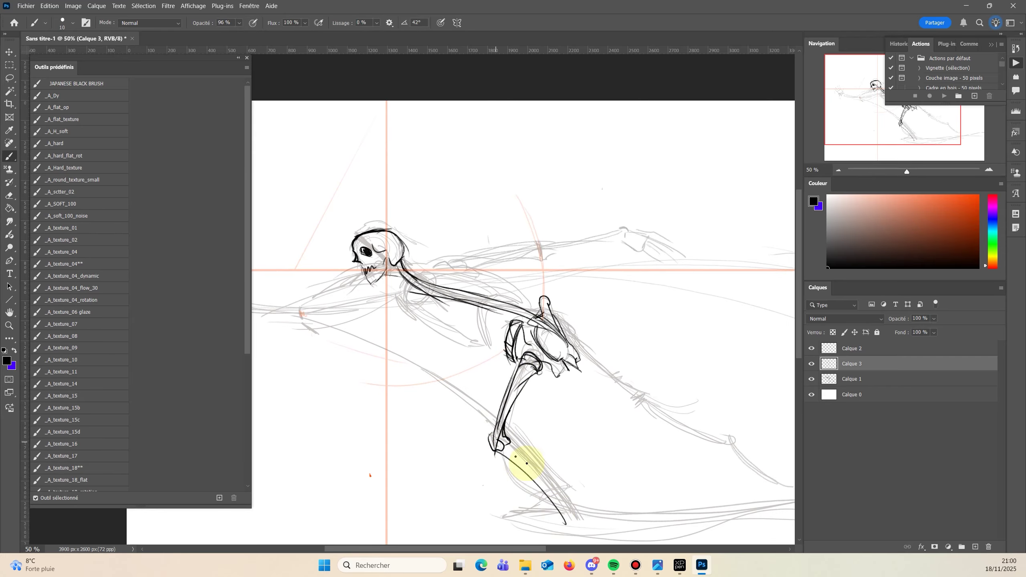
left_click_drag(517, 449, 591, 524)
mouse_move(564, 524)
left_mouse_down()
mouse_move(592, 529)
mouse_move(578, 545)
left_mouse_up()
left_click_drag(494, 529, 473, 465)
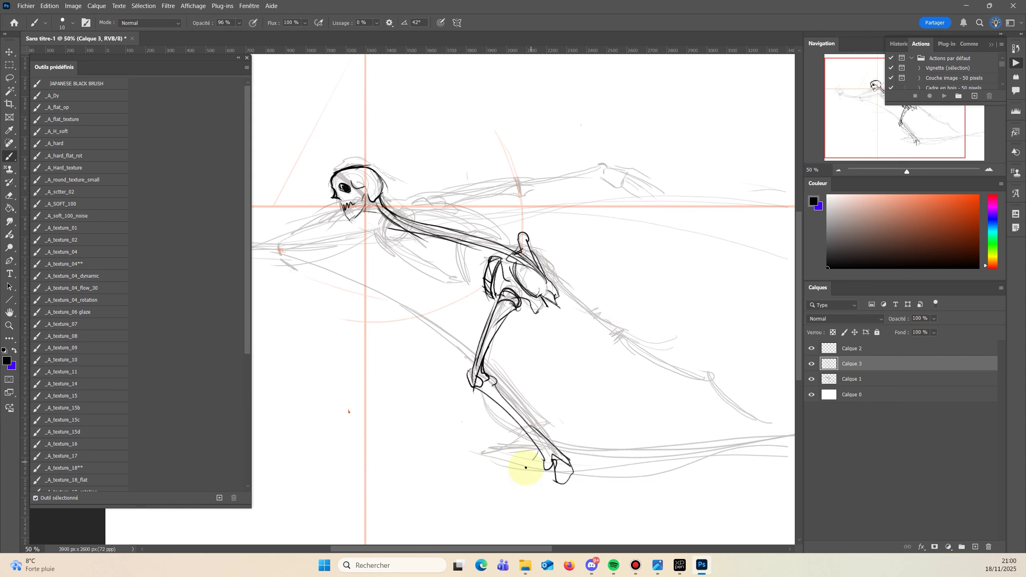
left_click_drag(557, 481, 488, 480)
mouse_move(488, 480)
left_mouse_down()
mouse_move(508, 471)
mouse_move(479, 476)
mouse_move(530, 463)
left_mouse_up()
Draw the forward arm's bones from the shoulder through the elbow to the wrist, and add the open hand's palm and finger bones.
left_click_drag(322, 329, 435, 403)
mouse_move(492, 288)
left_mouse_down()
mouse_move(470, 290)
mouse_move(481, 305)
mouse_move(400, 341)
mouse_move(312, 310)
mouse_move(366, 323)
left_mouse_up()
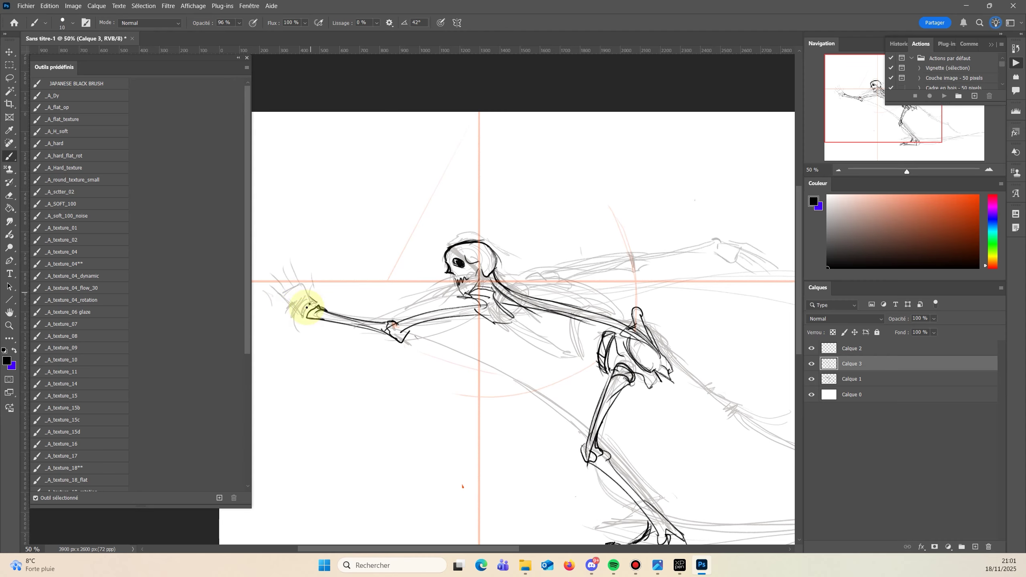
mouse_move(304, 288)
left_mouse_down()
mouse_move(298, 309)
mouse_move(304, 290)
mouse_move(281, 279)
left_mouse_up()
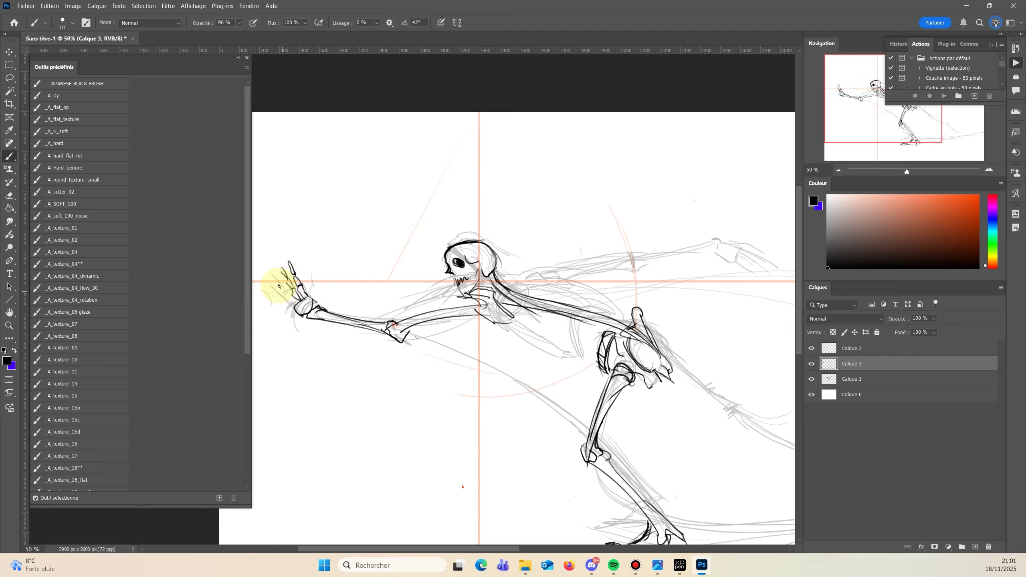
mouse_move(286, 286)
left_mouse_down()
mouse_move(270, 300)
mouse_move(316, 288)
left_mouse_up()
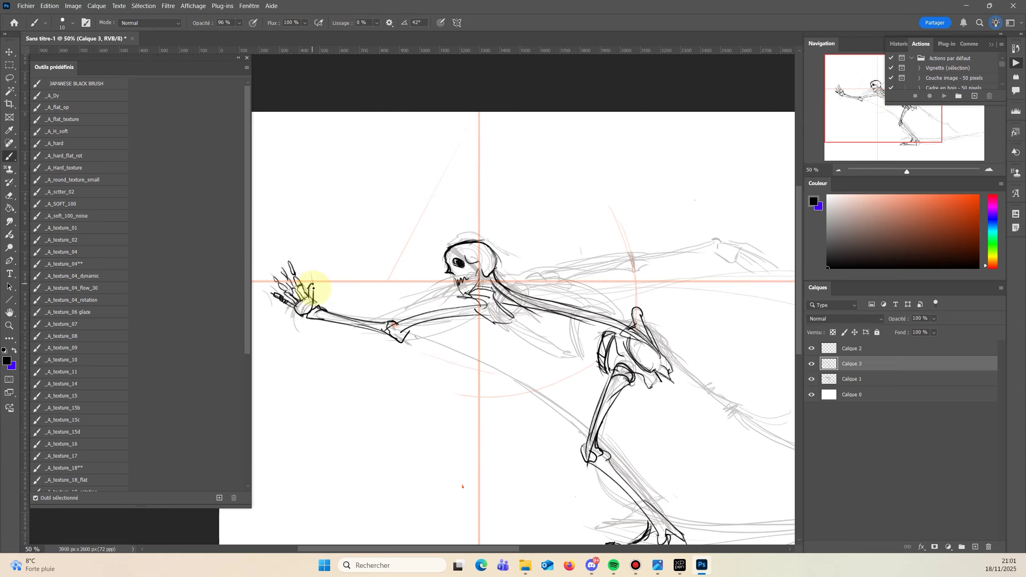
left_click_drag(357, 438, 364, 386)
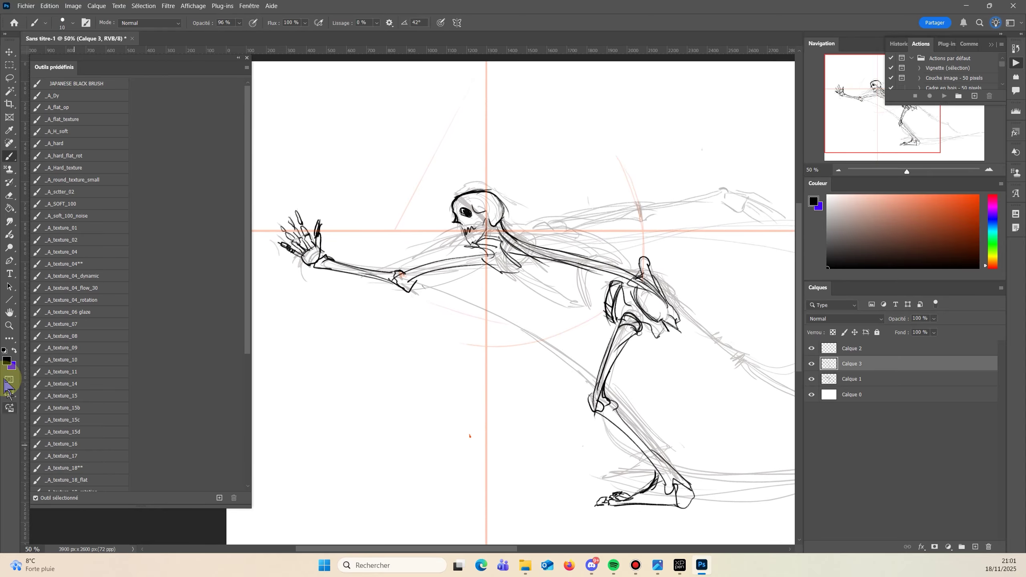
Select the skull with the Lasso, transform it to tilt and shift slightly forward, and clear the selection.
left_click(9, 326)
left_click(422, 385)
left_click(422, 385)
left_click(420, 383)
left_click(418, 381, "alt")
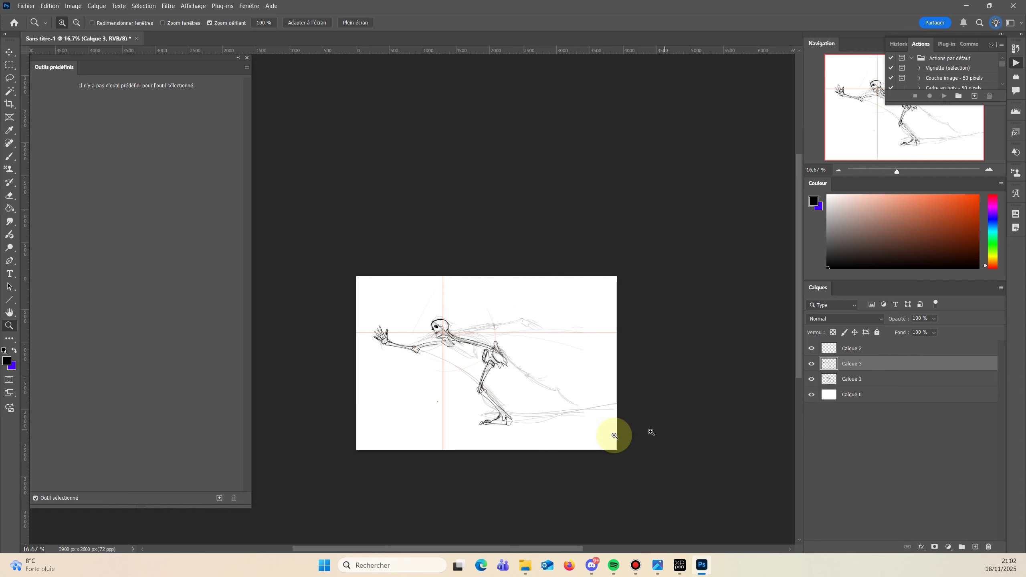
left_click(463, 357)
key("v")
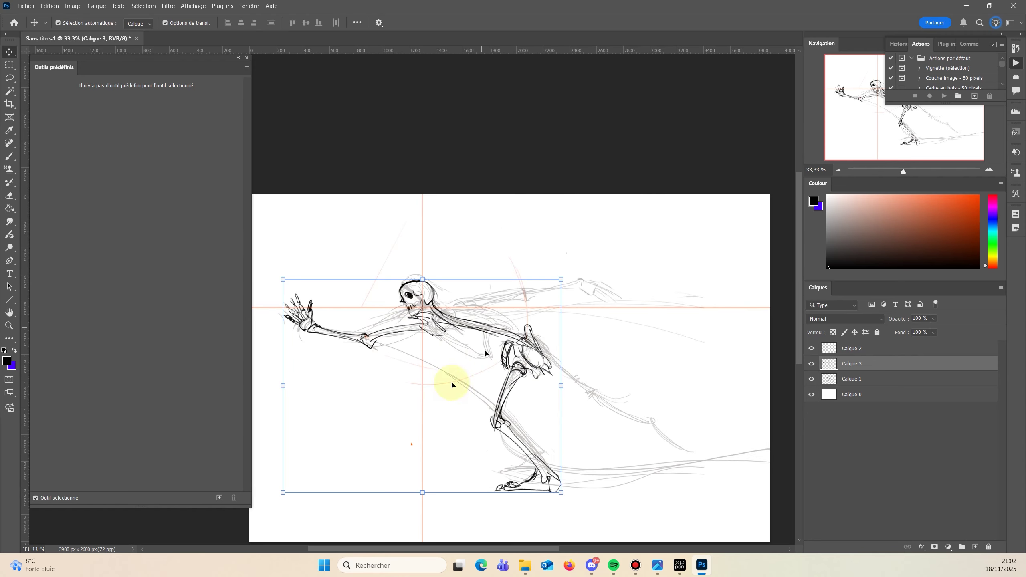
key("l")
mouse_move(424, 275)
left_mouse_down()
mouse_move(407, 319)
mouse_move(422, 266)
mouse_move(376, 297)
mouse_move(368, 267)
left_mouse_up()
key("ctrl+t")
left_click_drag(389, 285, 385, 285)
left_click_drag(356, 265, 354, 270)
left_click_drag(382, 286, 378, 286)
key("Return")
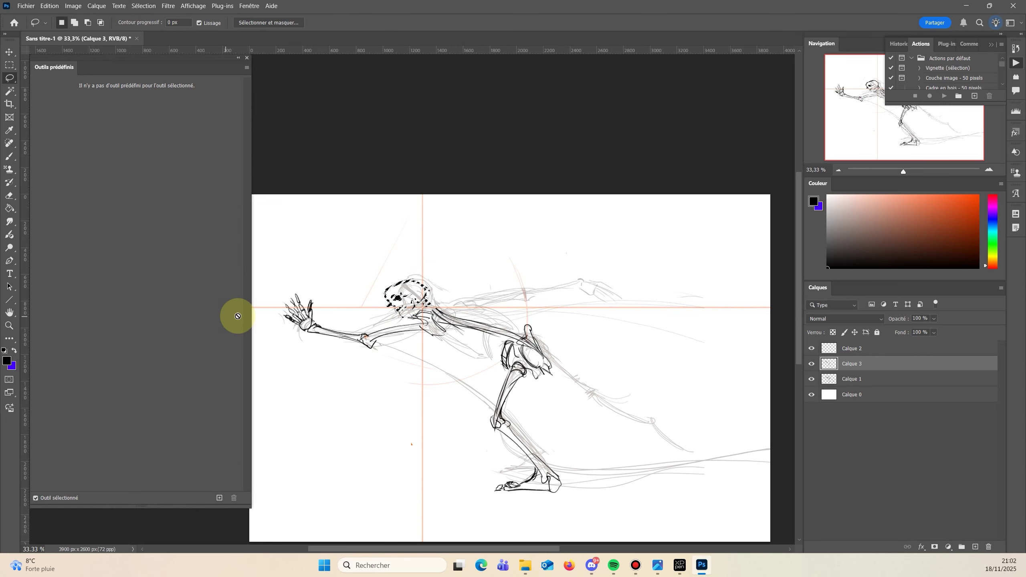
key("ctrl+d")
Draw the rib cage and the rear leg's thighbone, knee and shin down to the ankle, undoing the stray curve below the pelvis.
key("b")
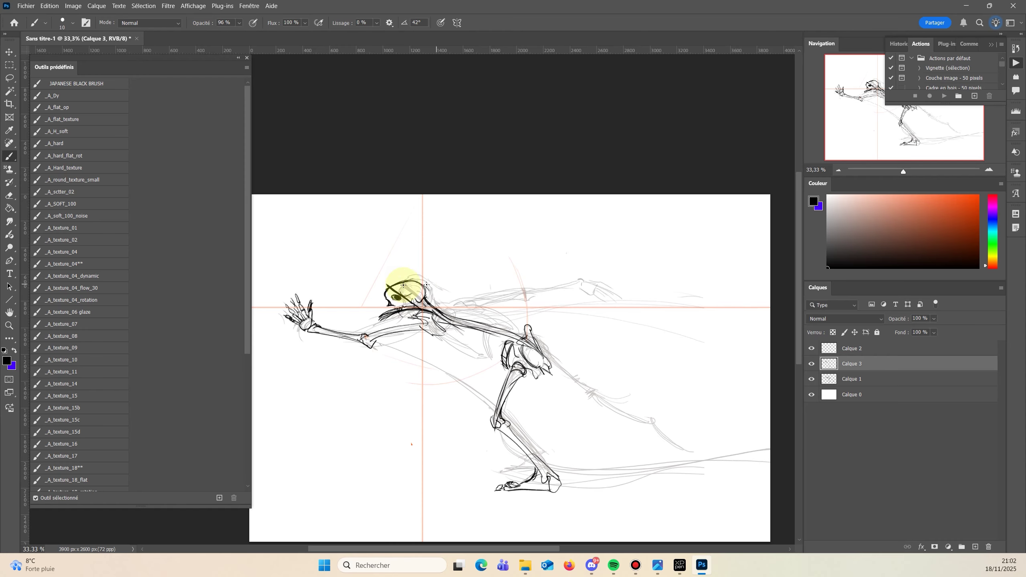
mouse_move(448, 303)
left_mouse_down()
mouse_move(502, 323)
mouse_move(502, 365)
mouse_move(597, 393)
left_mouse_up()
mouse_move(541, 346)
left_mouse_down()
mouse_move(593, 391)
mouse_move(594, 404)
mouse_move(658, 403)
mouse_move(601, 378)
mouse_move(596, 406)
mouse_move(587, 388)
mouse_move(607, 396)
mouse_move(602, 413)
mouse_move(596, 401)
mouse_move(600, 417)
mouse_move(603, 396)
mouse_move(672, 431)
left_mouse_up()
left_click_drag(674, 436, 689, 464)
mouse_move(579, 420)
left_mouse_down()
mouse_move(518, 424)
mouse_move(525, 371)
left_mouse_up()
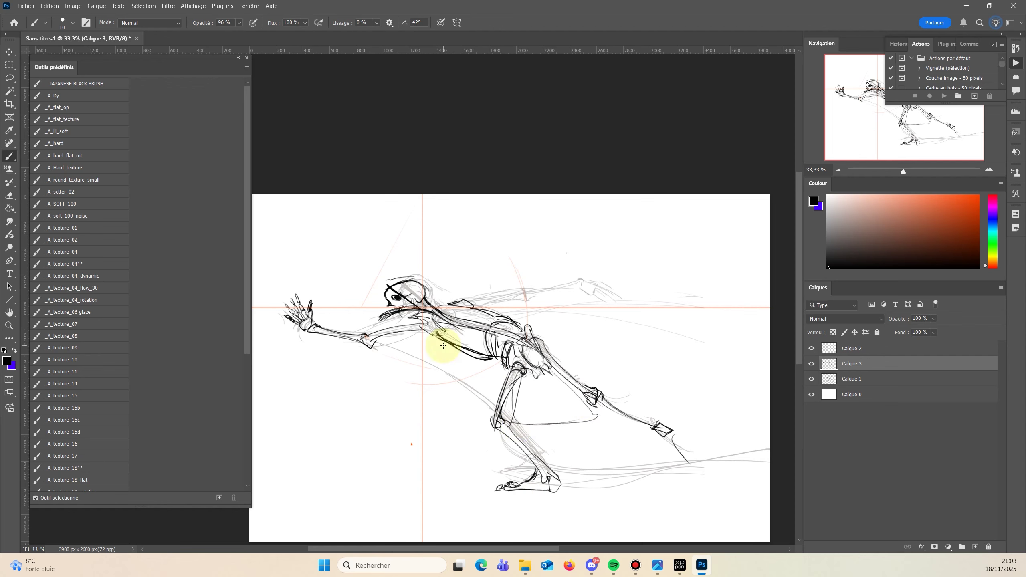
key("ctrl+z")
Draw a long ground line beneath the front foot, and complete the rear shin and the foot bones hanging from the ankle.
mouse_move(597, 405)
left_mouse_down()
mouse_move(652, 432)
mouse_move(672, 462)
left_mouse_up()
left_click_drag(704, 492, 412, 496)
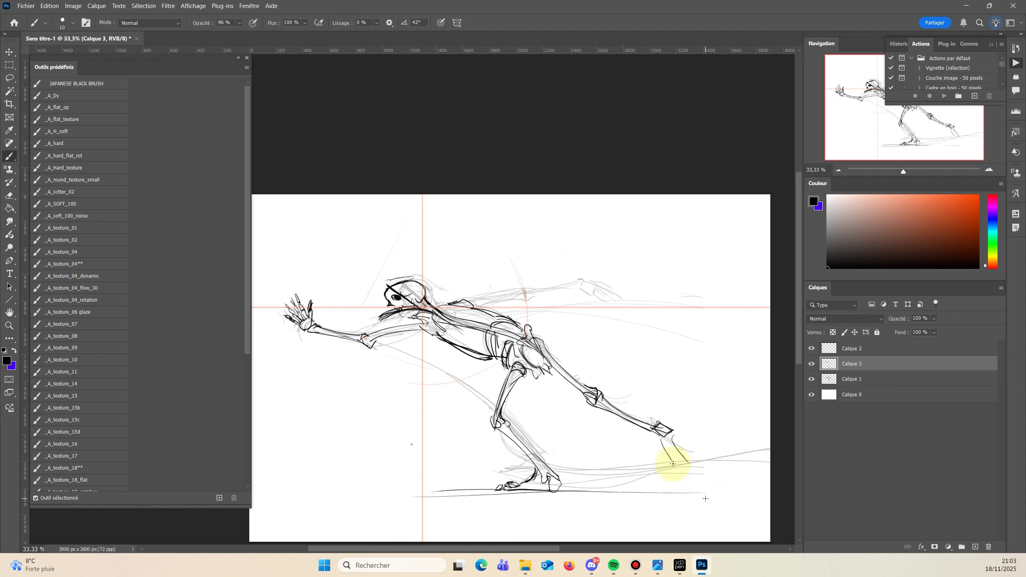
mouse_move(650, 438)
left_mouse_down()
mouse_move(662, 464)
mouse_move(659, 445)
left_mouse_up()
left_click_drag(673, 437, 672, 471)
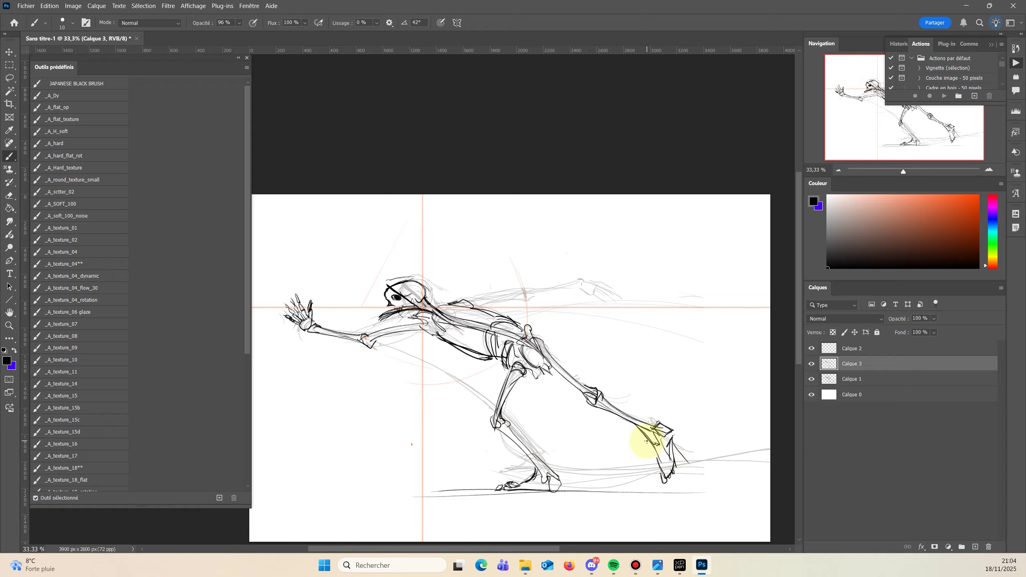
Select the whole rear leg with the Lasso, scale it down to about 91.93%, and clear the selection.
key("l")
mouse_move(535, 323)
left_mouse_down()
mouse_move(684, 415)
mouse_move(545, 321)
left_mouse_up()
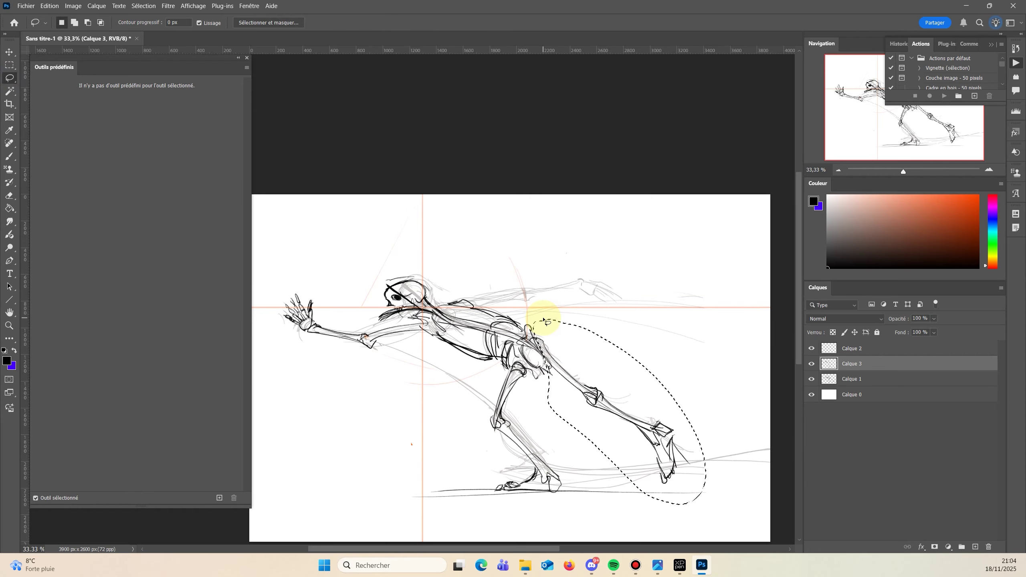
key("ctrl+t")
left_click_drag(705, 504, 692, 488)
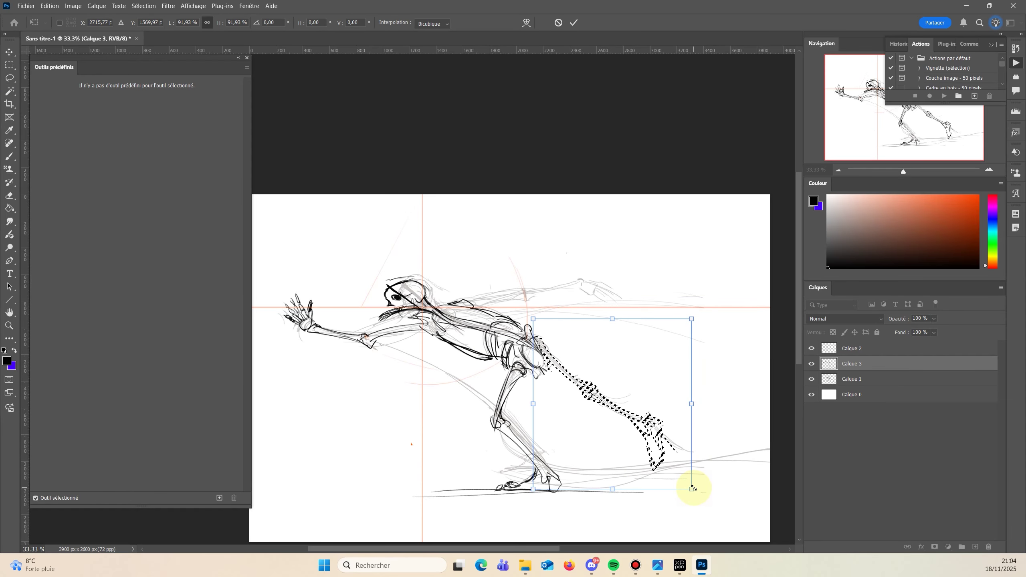
left_click(9, 52)
left_click(339, 430)
key("ctrl+d")
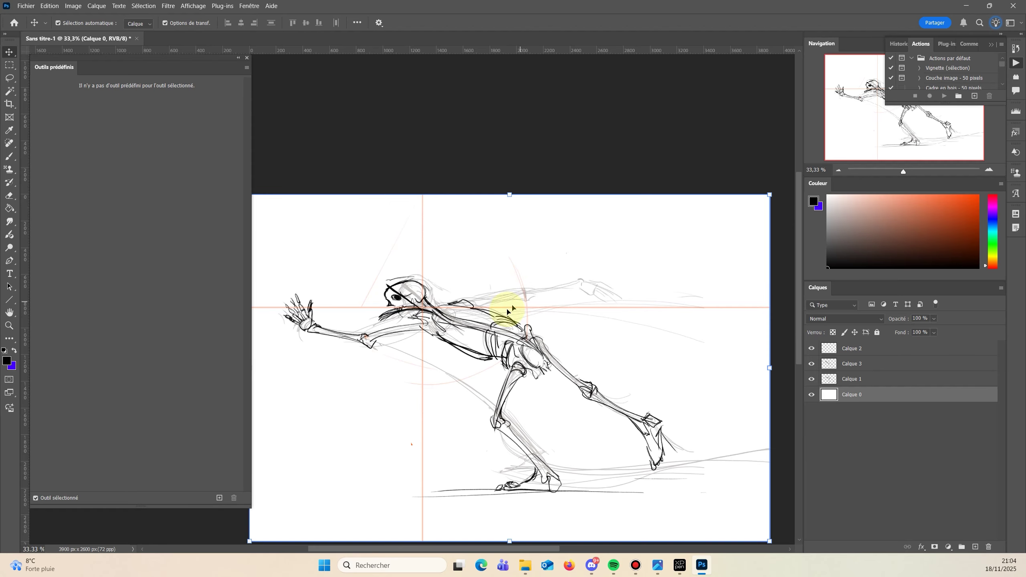
Reselect layer Calque 3 and draw the rear arm's bones from the shoulder through the elbow to the wrist.
left_click_drag(534, 303, 461, 298)
key("ctrl+z")
left_click(852, 349)
left_click(845, 365)
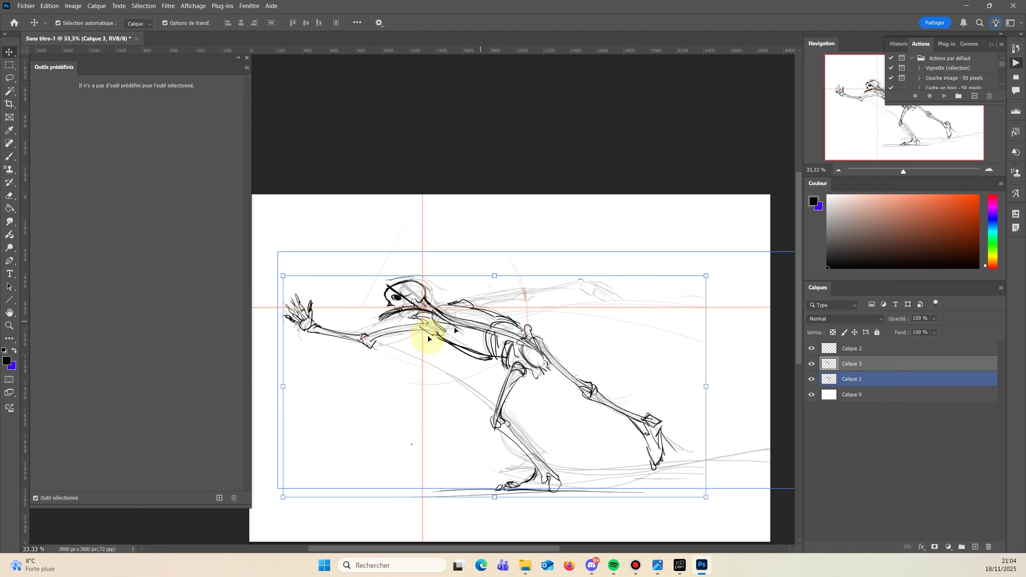
key("b")
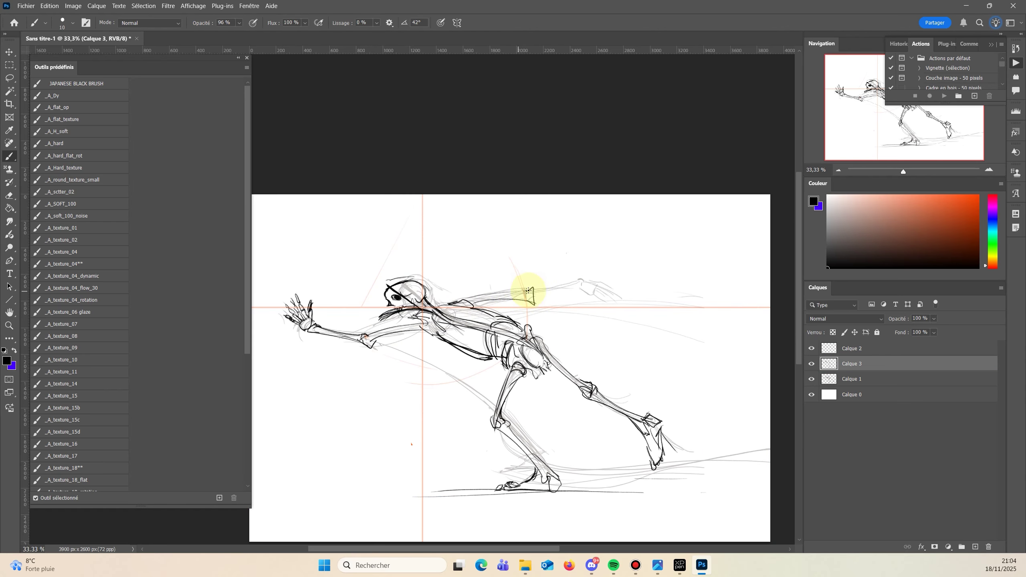
left_click_drag(528, 290, 455, 305)
mouse_move(534, 303)
left_mouse_down()
mouse_move(586, 287)
mouse_move(592, 297)
left_mouse_up()
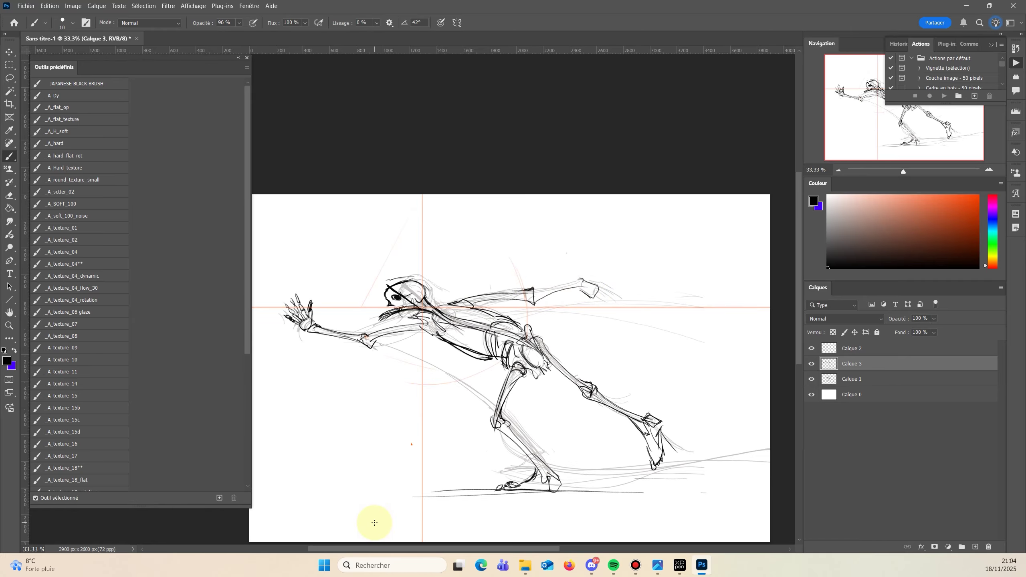
Select the rear forearm with the Lasso, enlarge it to about 110.45%, rotate it about 4.68° and shift it away from the elbow.
key("l")
left_click_drag(540, 275, 546, 258)
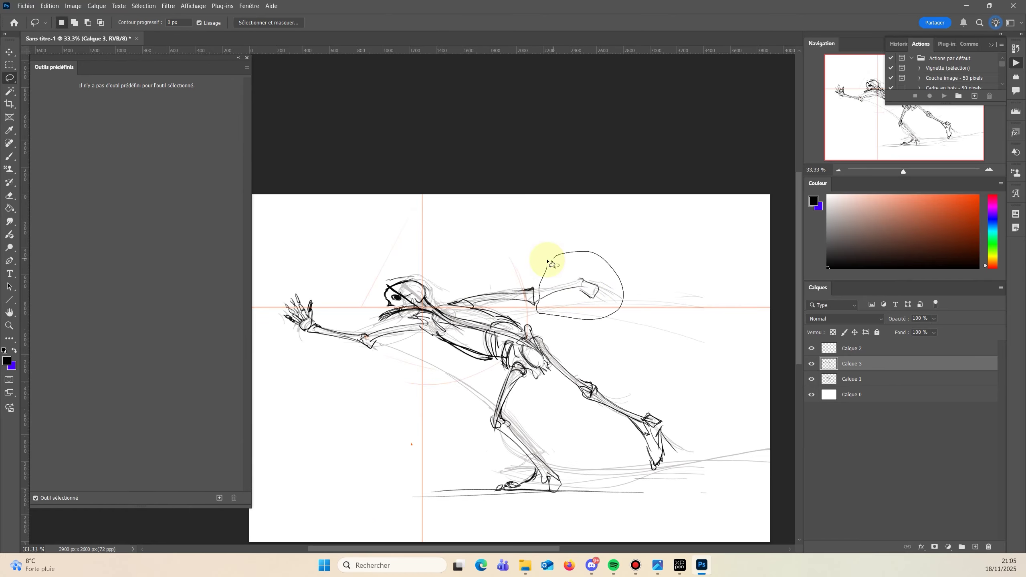
key("ctrl+t")
left_click_drag(624, 251, 643, 225)
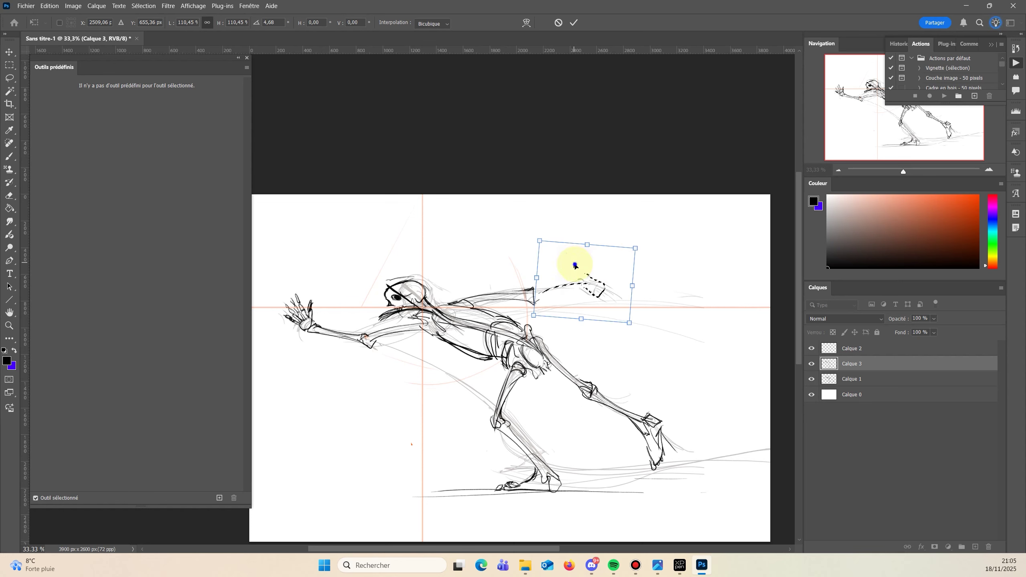
left_click_drag(572, 267, 580, 270)
key("Return")
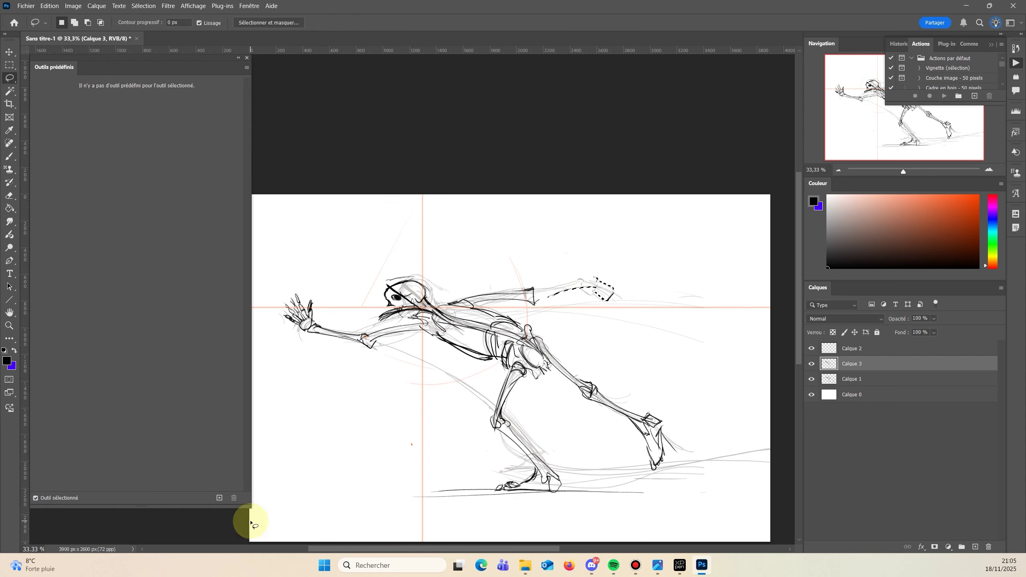
key("ctrl+d")
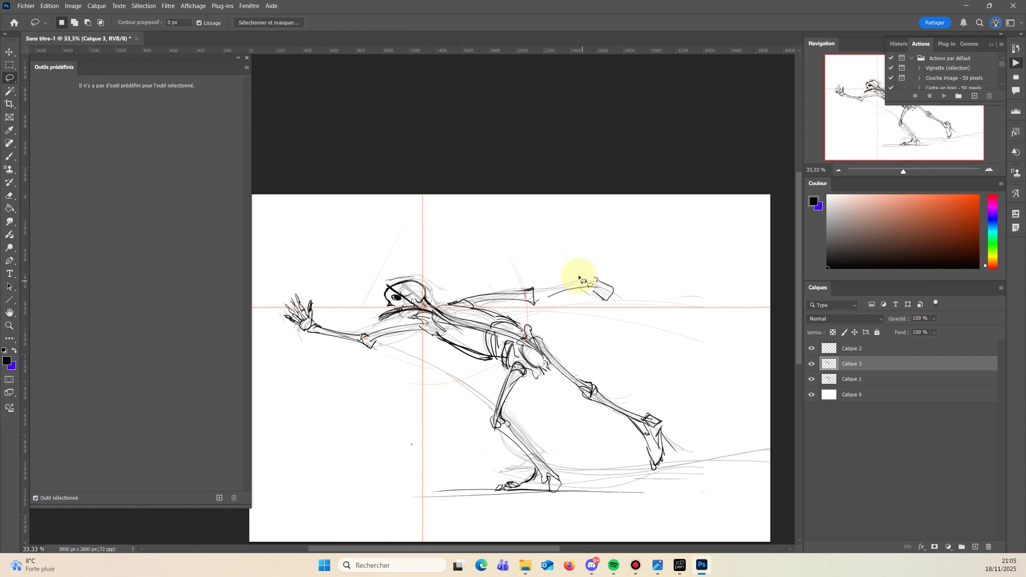
Draw the rear forearm's upper line and the drooping hand's finger bones, and hide the rough sketch layer Calque 1.
key("b")
left_click_drag(585, 279, 532, 288)
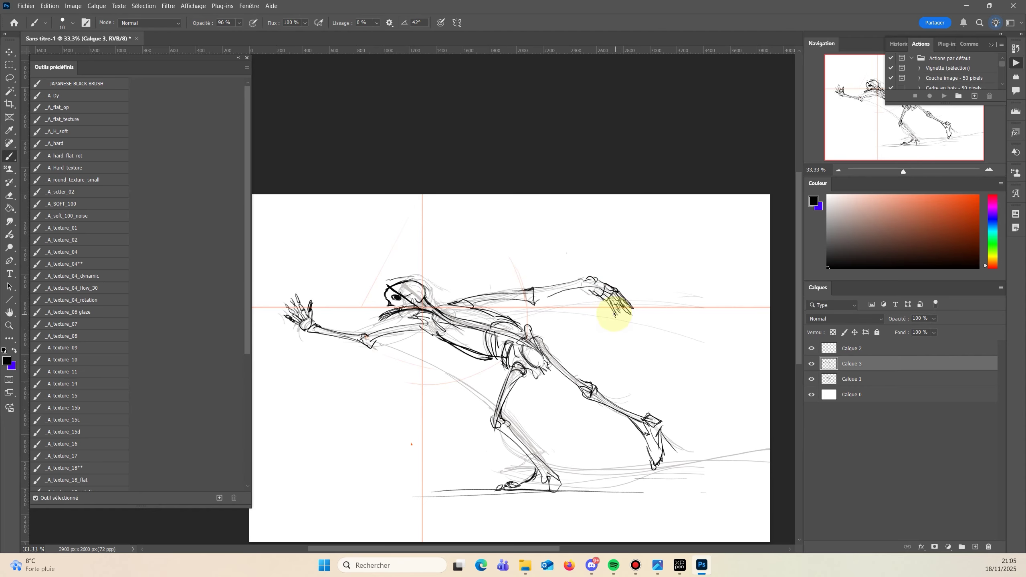
left_click(812, 379)
Flip the canvas horizontally to check the skeleton's pose at a reduced size.
left_click(10, 326)
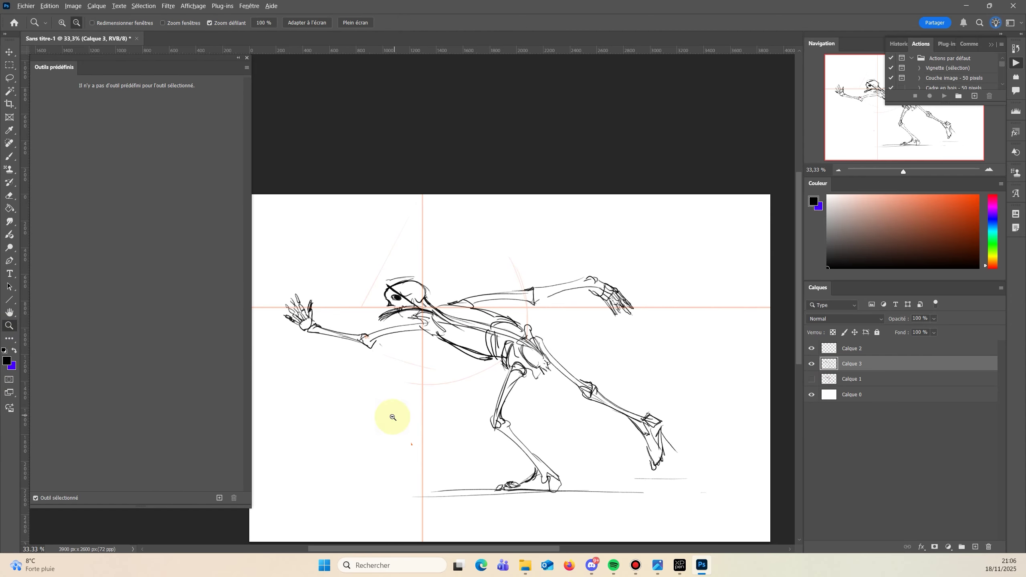
left_click_drag(394, 417, 363, 401)
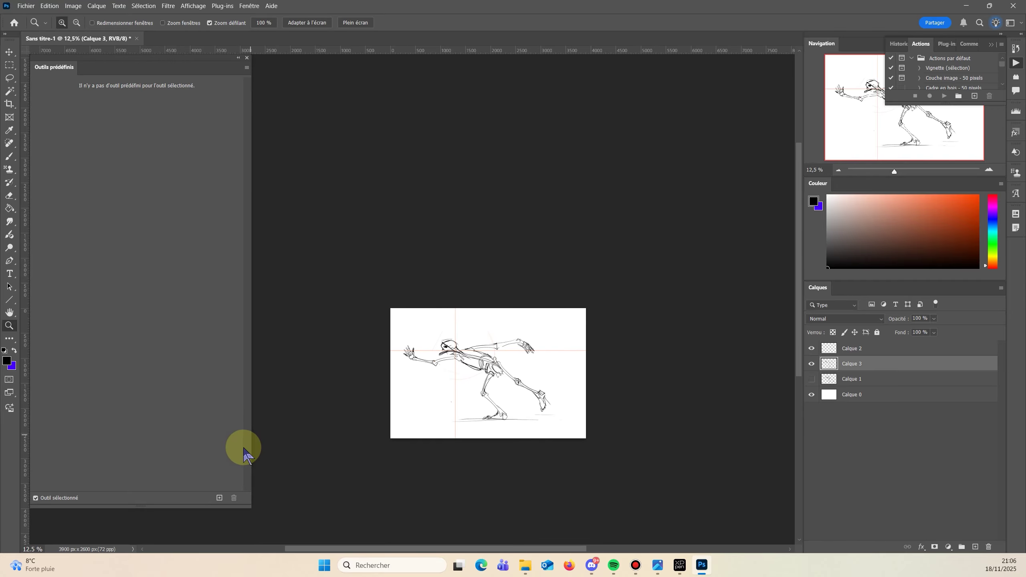
key("F11")
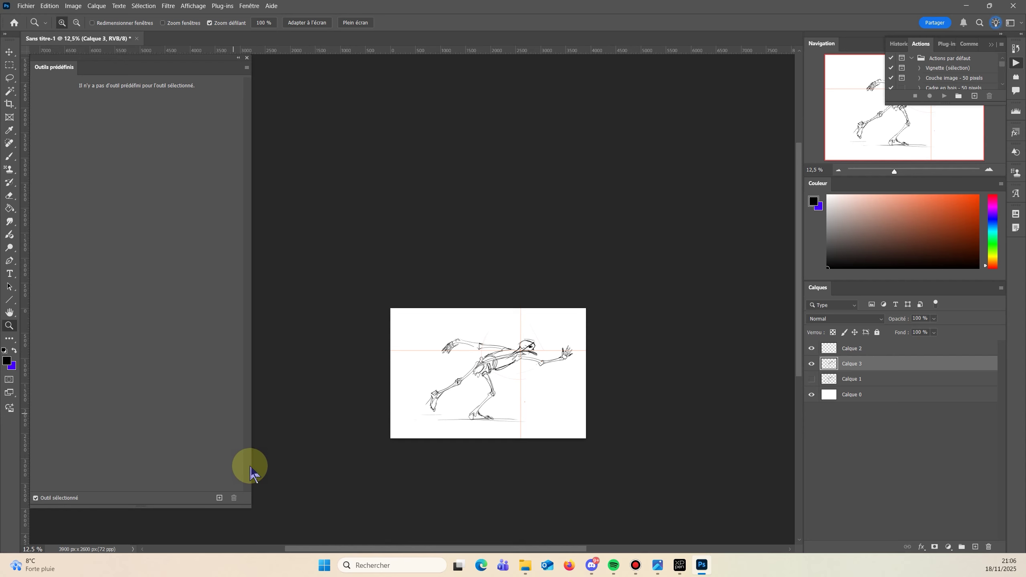
Scale the skeleton layer to 109.62% and nudge it to about X 2022 px, Y 1431.83 px on the canvas.
key("ctrl+t")
left_click_drag(414, 338, 399, 330)
left_click_drag(432, 360, 434, 366)
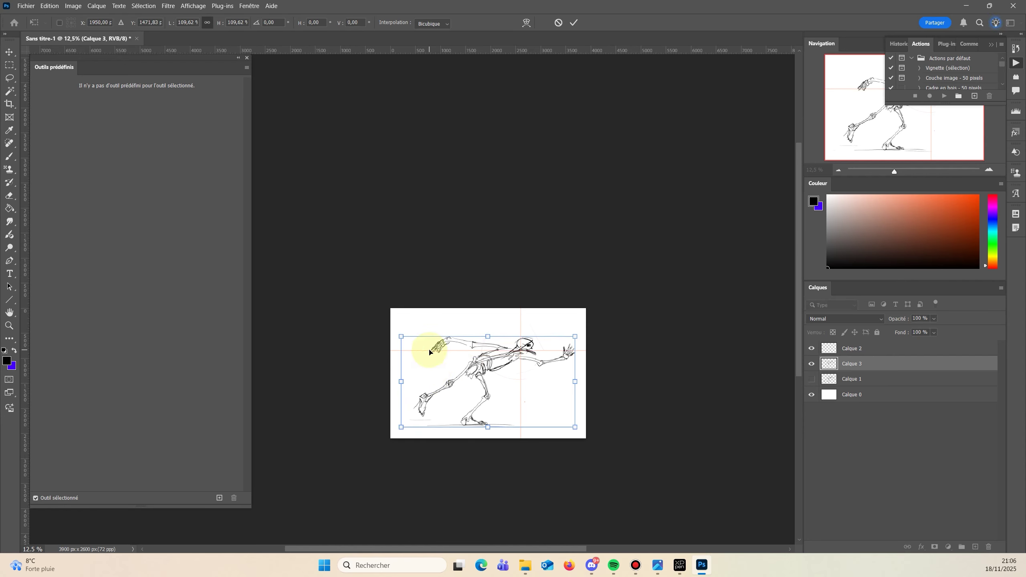
key("Right")
key("Right")
key("Right")
key("Right")
key("Right")
key("Right")
key("Right")
key("Right")
key("Right")
key("Right")
key("Right")
key("Right")
key("Right")
key("Right")
key("Right")
key("Up")
key("Up")
key("Up")
key("Up")
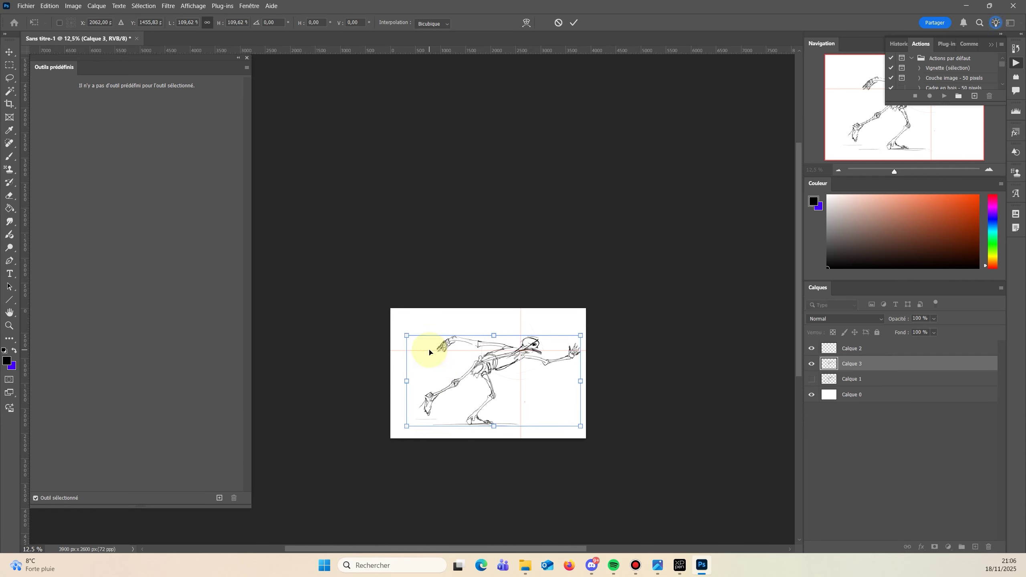
key("Left")
key("Left")
key("Left")
key("Left")
key("Left")
key("Left")
key("Up")
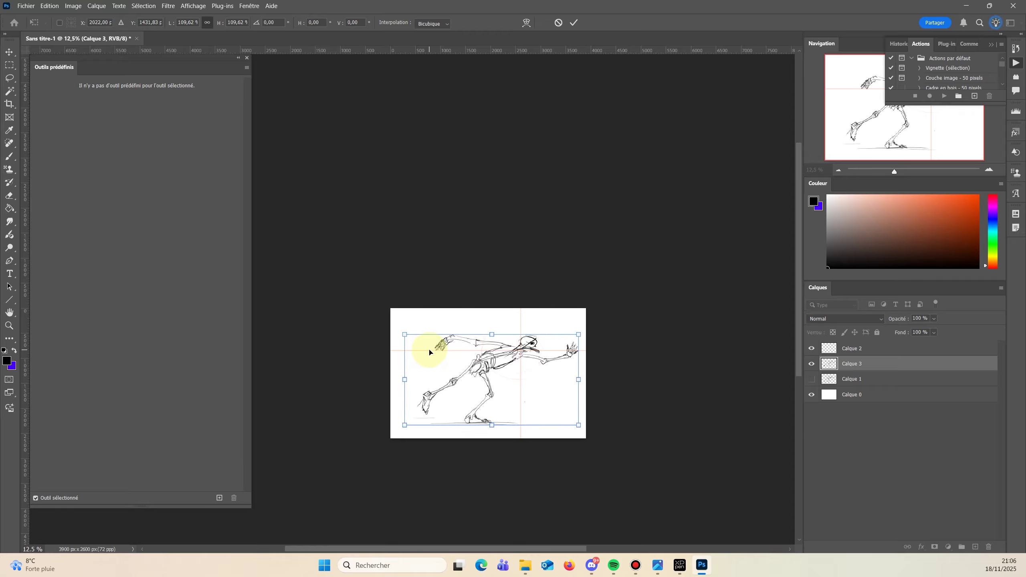
key("Return")
Flip the canvas back to its original orientation and nudge the skeleton layer rightward and slightly down within the frame.
key("z")
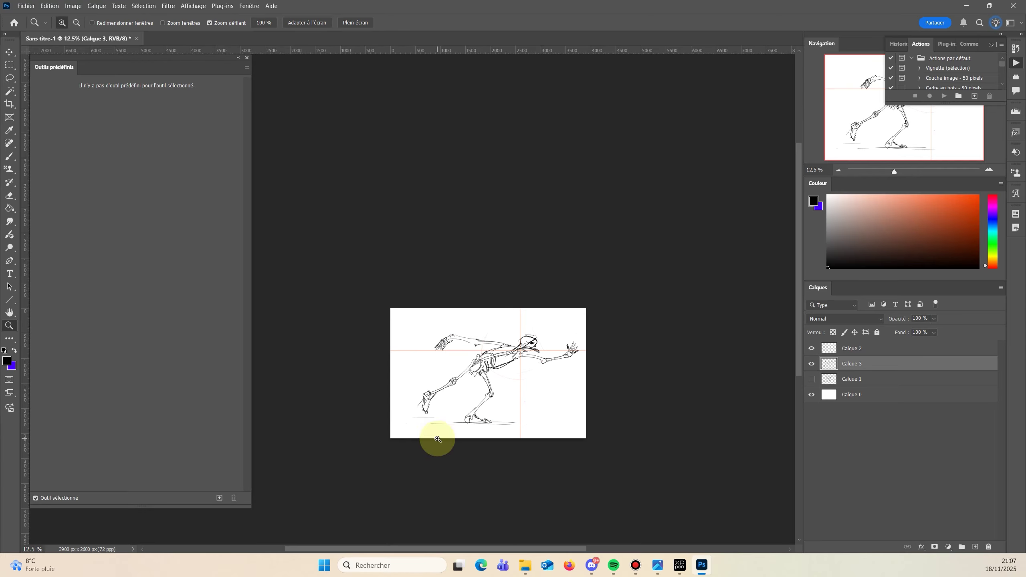
key("F11")
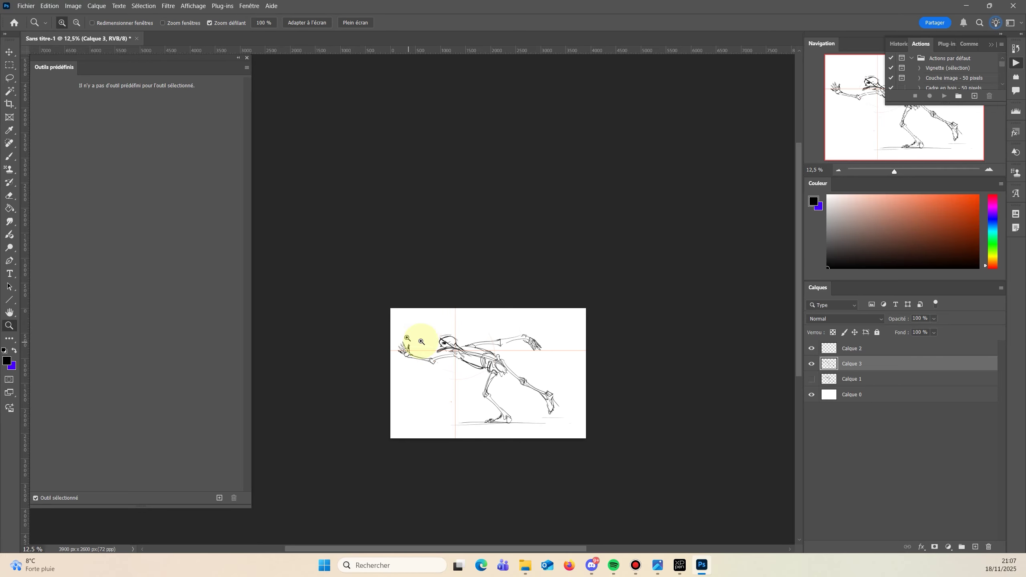
left_click(9, 52)
key("Right")
key("Right")
key("Right")
key("Right")
key("Right")
key("Right")
key("Right")
key("Right")
key("Right")
key("Right")
key("Right")
key("Right")
key("Right")
key("Right")
key("Right")
key("Right")
key("Right")
key("Right")
key("Right")
key("Right")
key("Down")
key("Down")
key("Down")
key("Down")
key("Down")
key("Down")
key("Down")
key("Down")
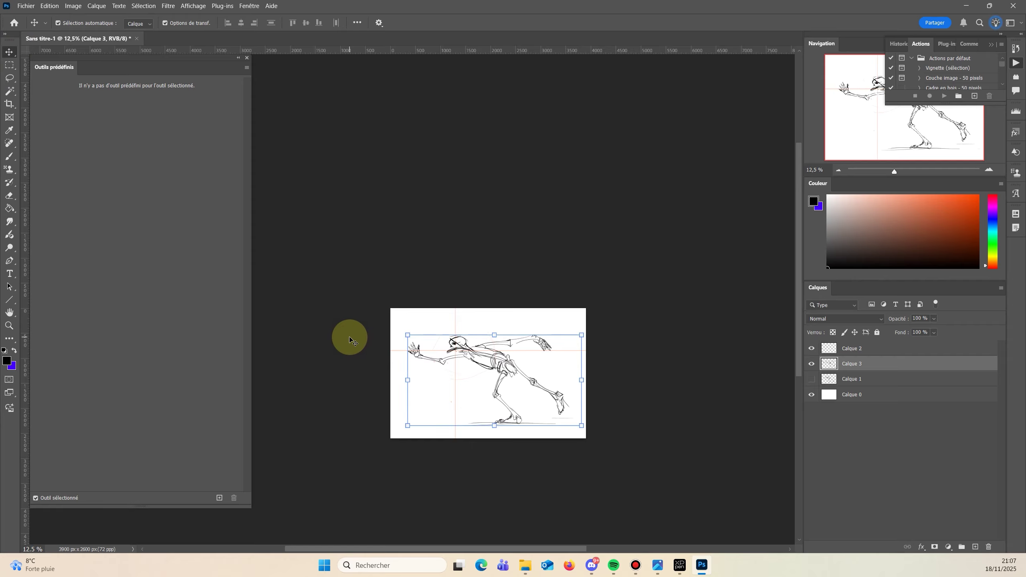
key("Right")
key("Right")
key("Right")
key("Right")
key("Right")
key("Right")
key("Right")
key("Right")
key("Right")
key("Right")
key("Right")
key("Right")
key("Right")
key("Right")
key("Right")
key("Right")
key("Right")
key("Right")
key("Right")
key("Right")
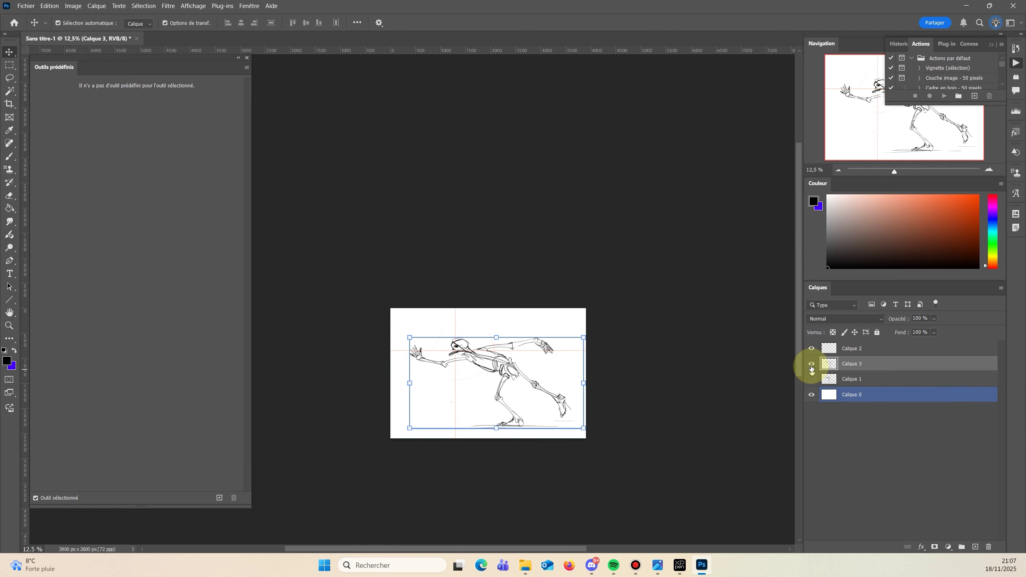
Darken background layer Calque 0 with Hue/Saturation, using saturation +29 and lightness -51.
left_click(852, 394)
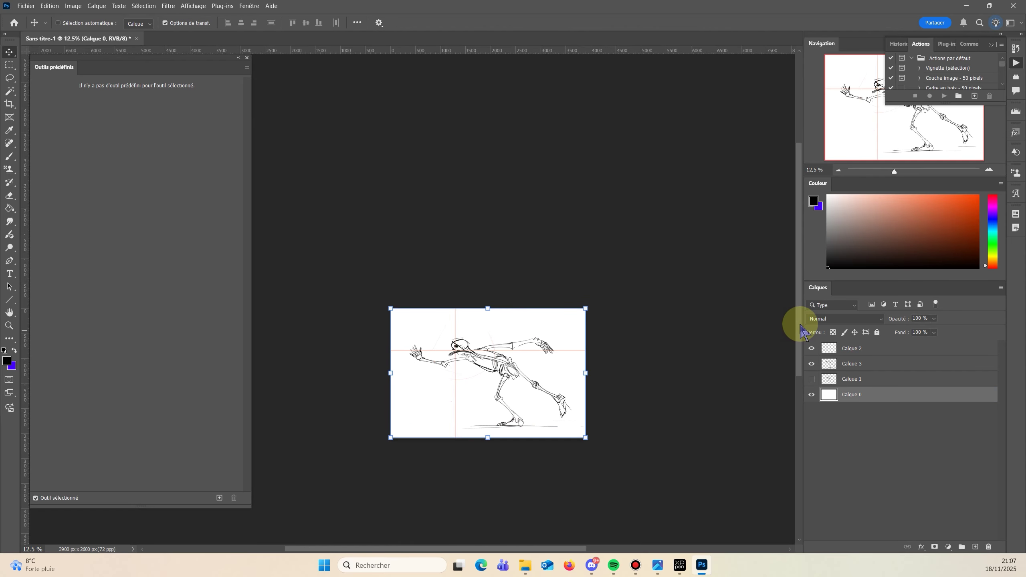
key("ctrl+u")
left_click_drag(365, 152, 328, 157)
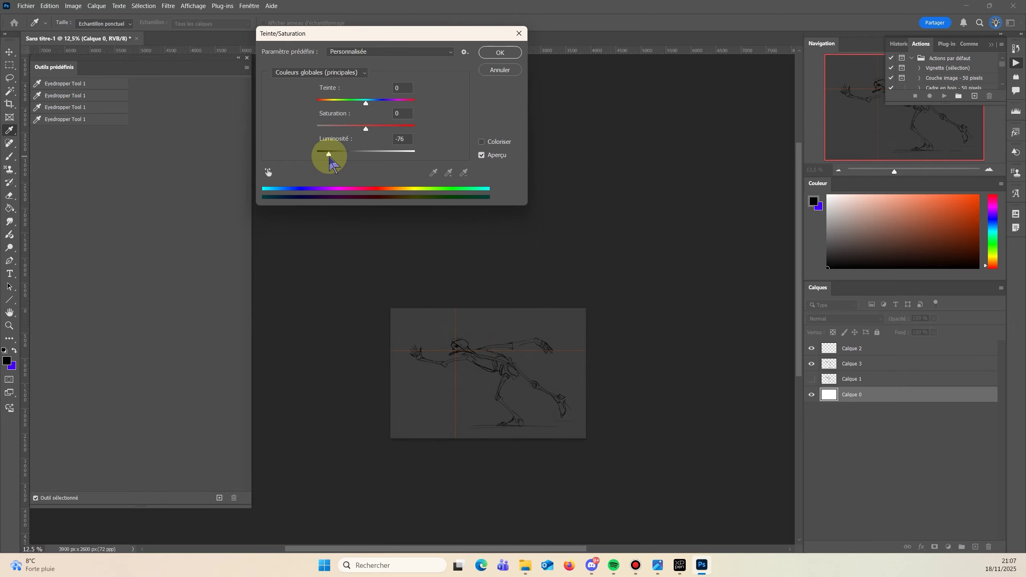
left_click_drag(329, 156, 328, 156)
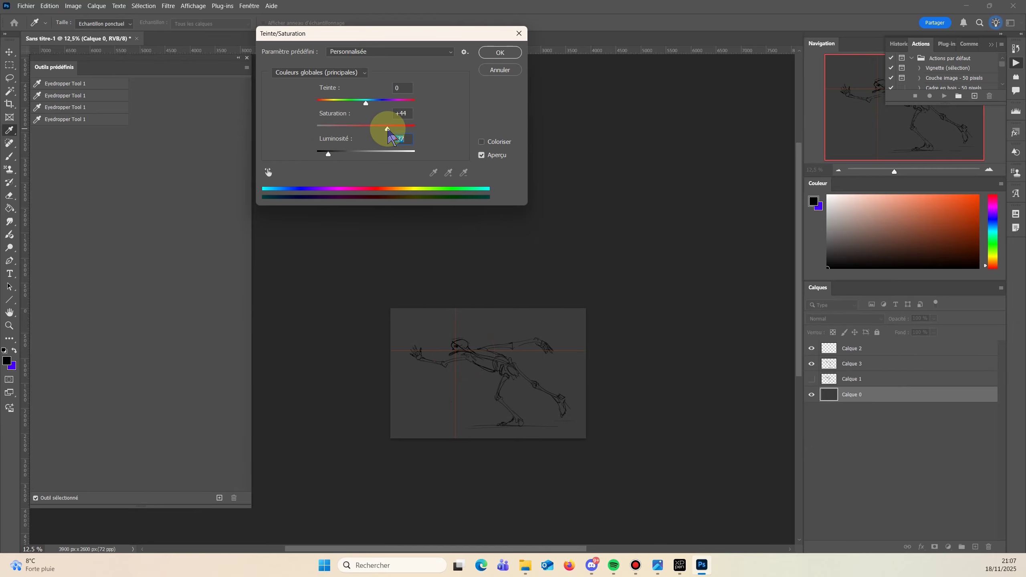
left_click_drag(388, 130, 382, 131)
left_click_drag(328, 155, 341, 154)
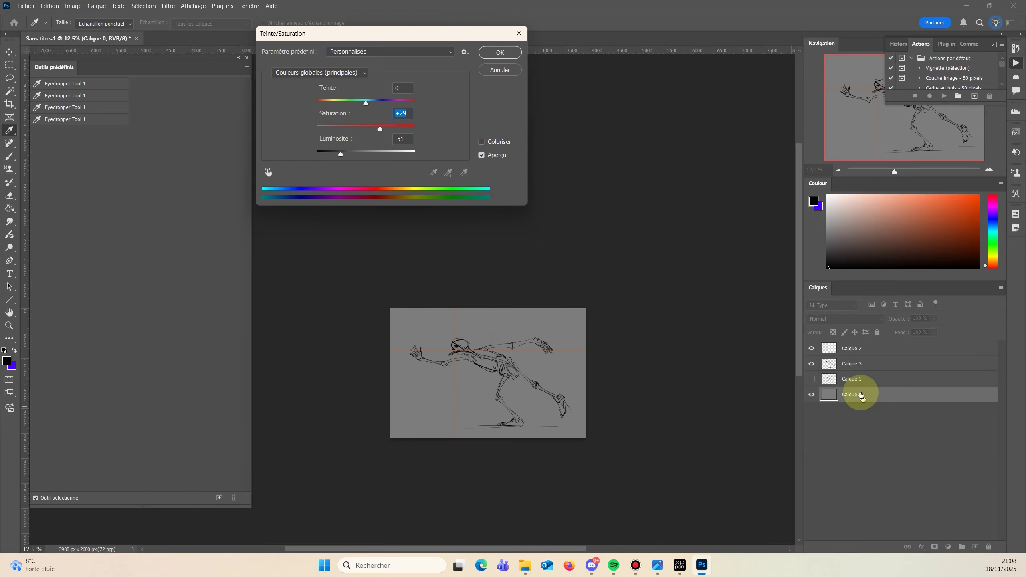
left_click(495, 54)
Set the foreground colour to dark brown #2b1005 and fill background layer Calque 0 with it.
left_click(7, 359)
left_click_drag(719, 468, 697, 478)
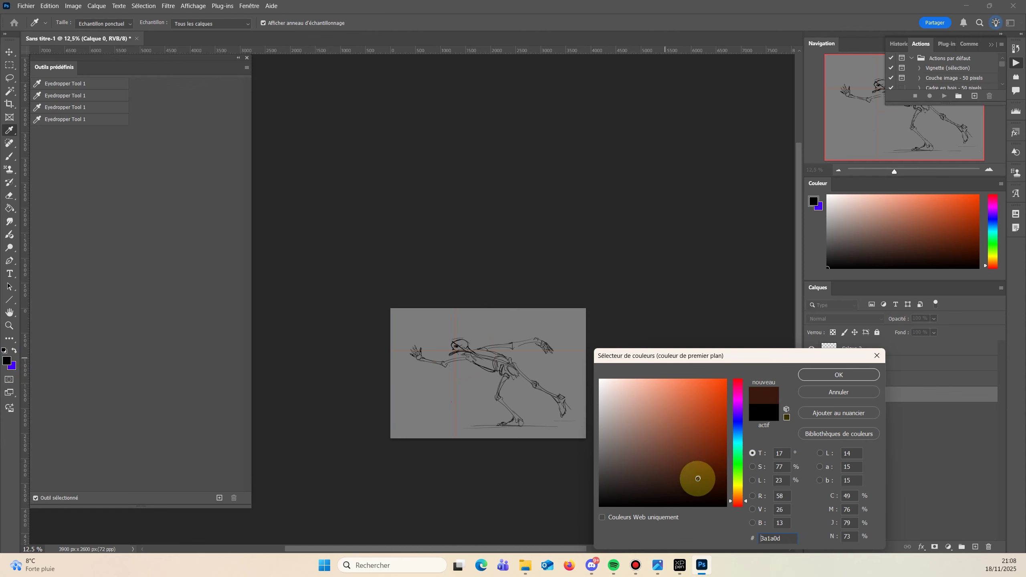
left_click_drag(729, 356, 735, 237)
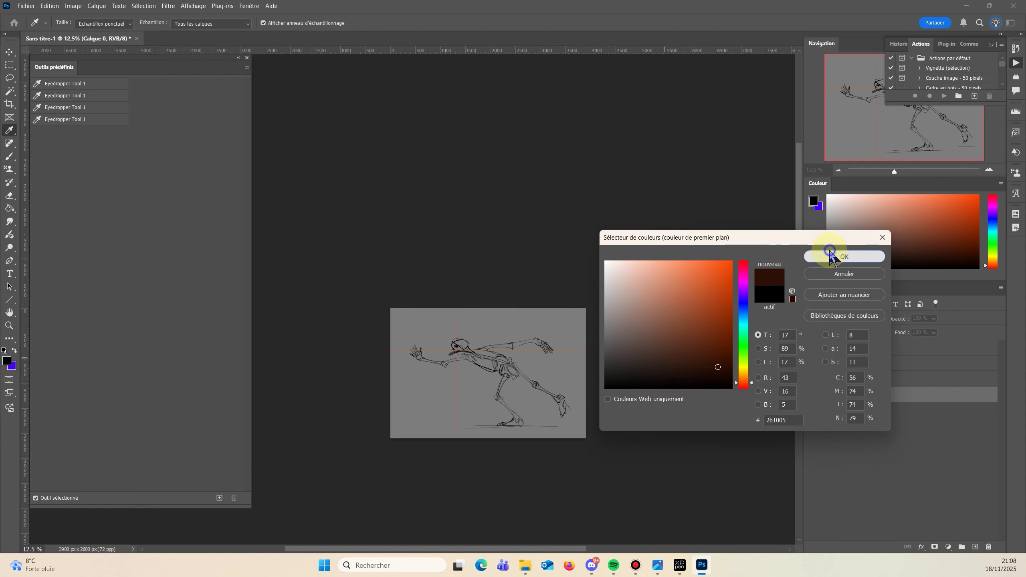
left_click(832, 254)
key("alt+BackSpace")
Invert skeleton layer Calque 3 so its lines are white, and flip the canvas horizontally at 25% zoom.
left_click(892, 348)
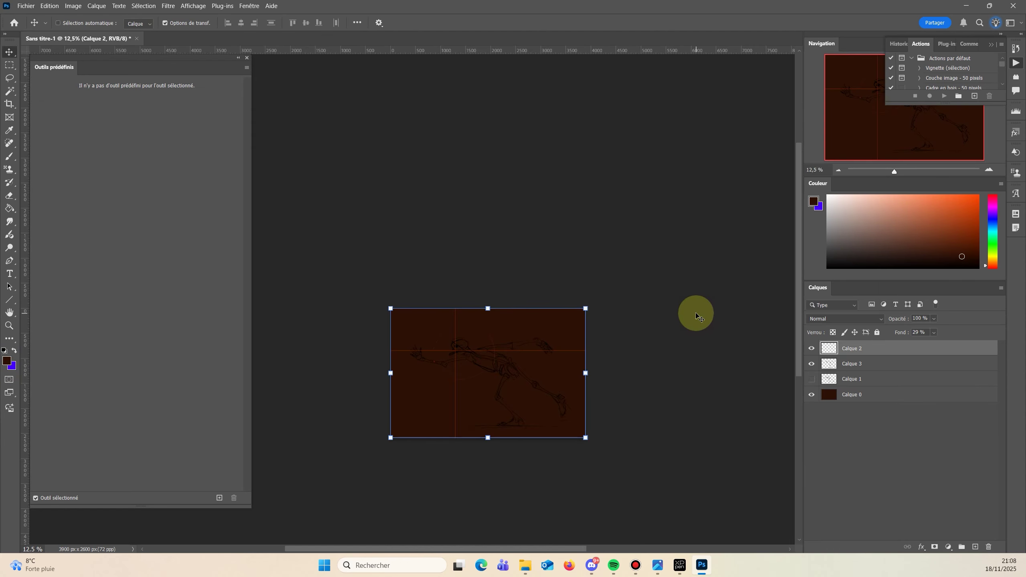
left_click(876, 363)
key("ctrl+i")
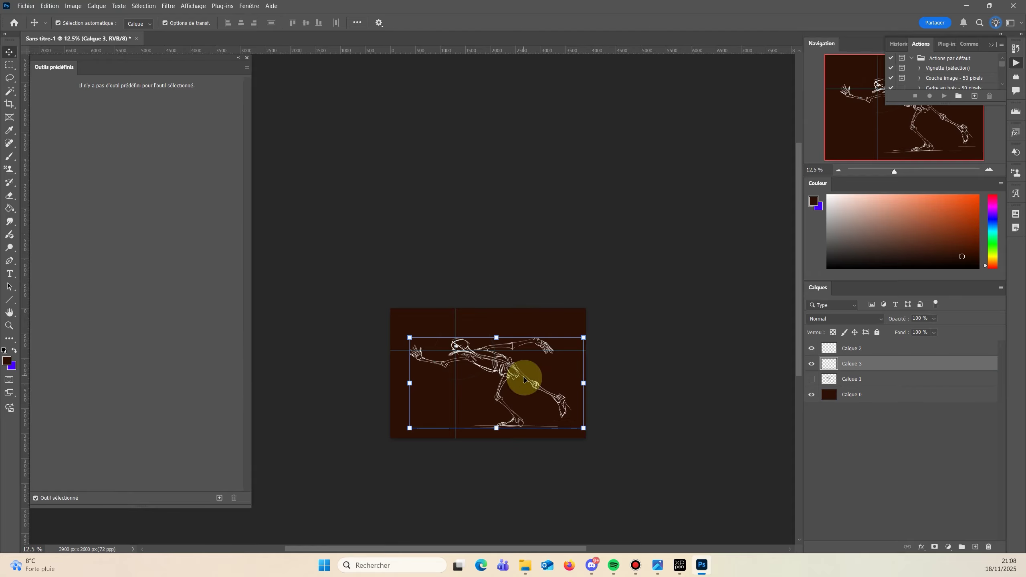
key("z")
left_click(430, 394)
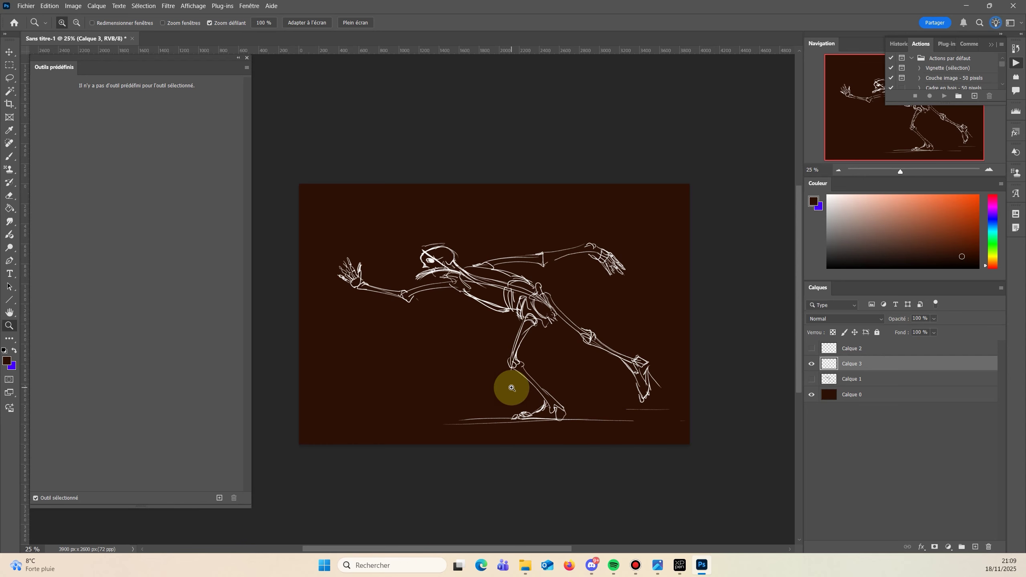
key("F11")
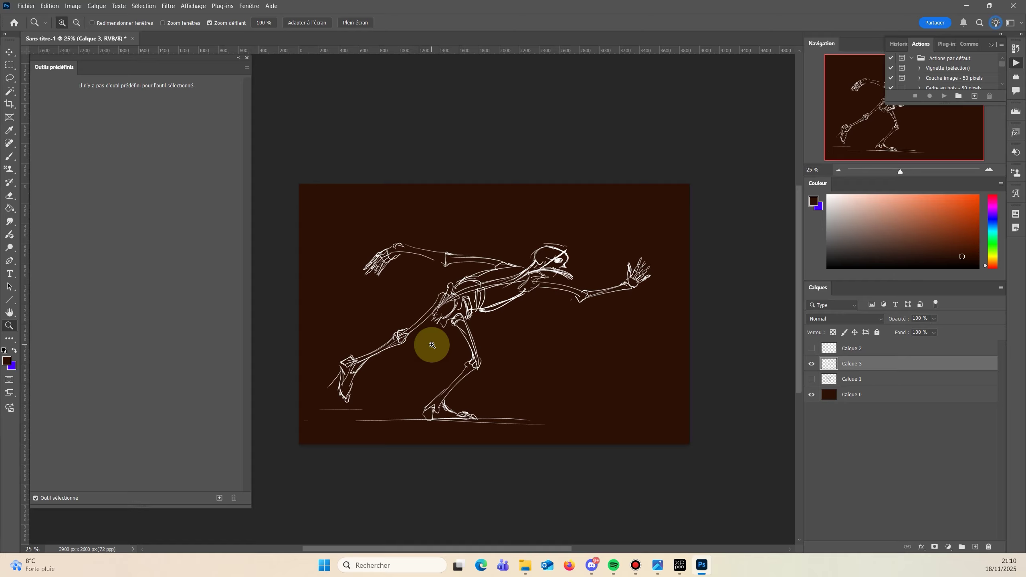
Add a layer above Calque 3, enlarge the colour picker area and choose a saturated orange foreground colour.
left_click_drag(904, 283, 900, 438)
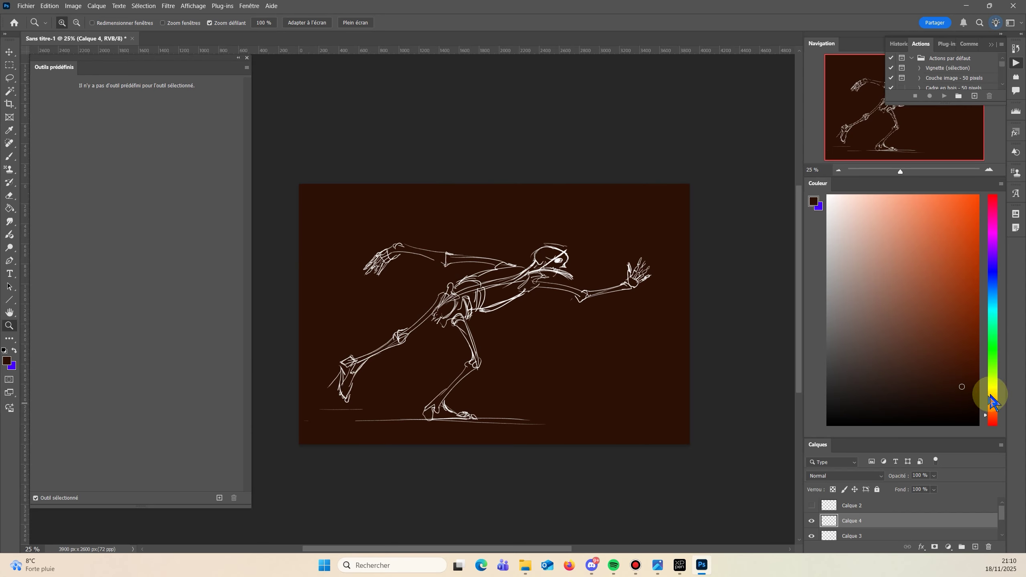
left_click(990, 399)
left_click(914, 237)
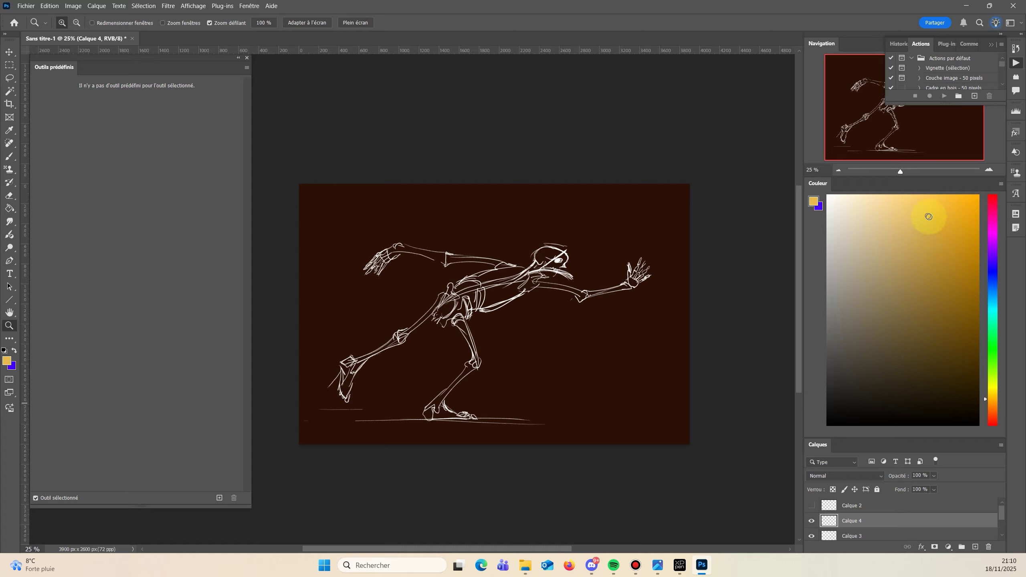
left_click(985, 407)
left_click(933, 236)
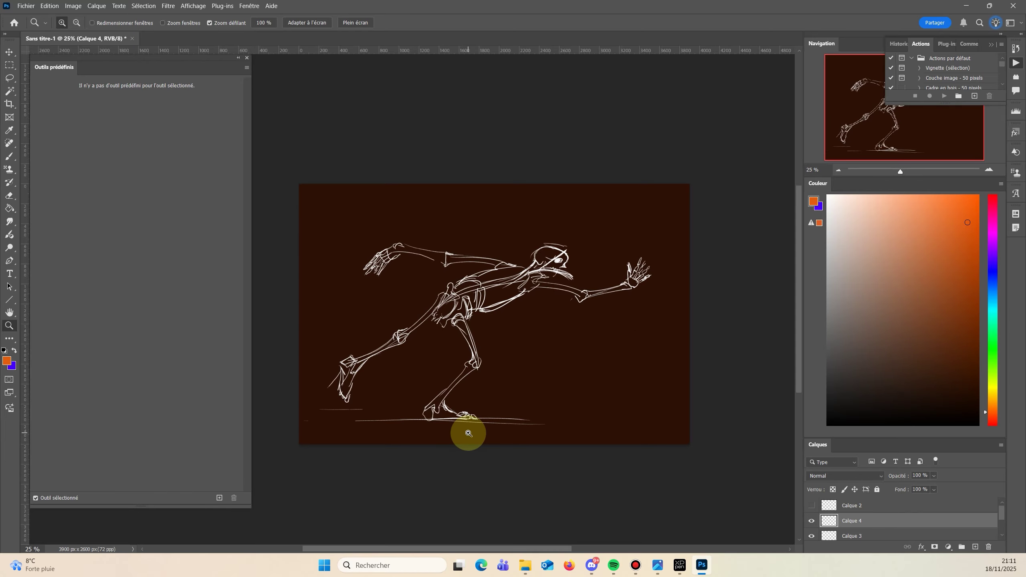
Brush an orange arrow coming in from the canvas's right edge and pointing toward the figure's front leg.
key("b")
mouse_move(723, 385)
left_mouse_down()
mouse_move(622, 363)
mouse_move(632, 350)
mouse_move(689, 383)
left_mouse_up()
left_click_drag(634, 358, 689, 380)
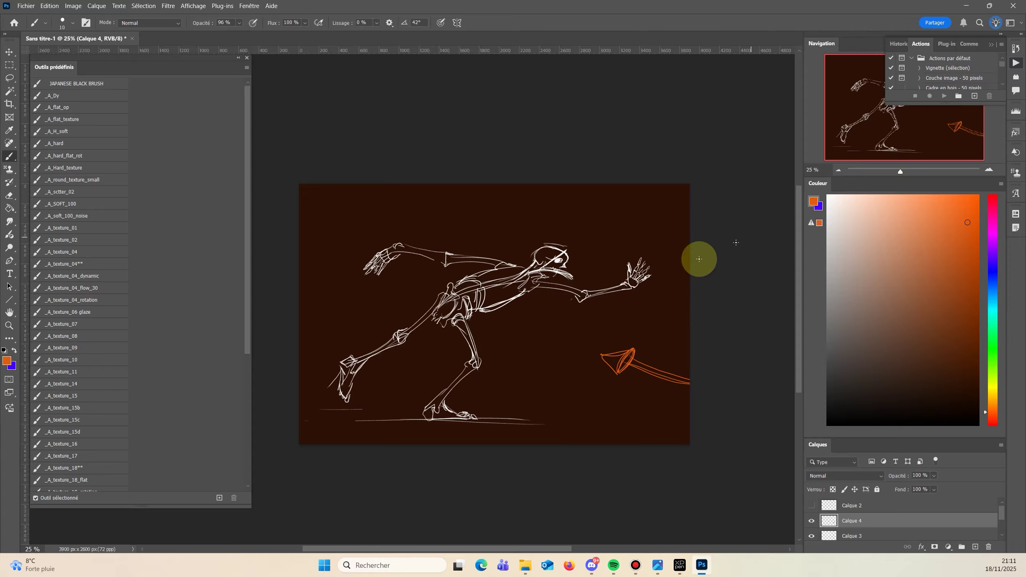
Draw thin orange guides across the canvas: three sweeping curves crossed by two long descending lines through the figure.
left_click_drag(699, 259, 532, 445)
left_click_drag(709, 182, 404, 445)
left_click_drag(484, 183, 269, 437)
left_click_drag(314, 238, 578, 364)
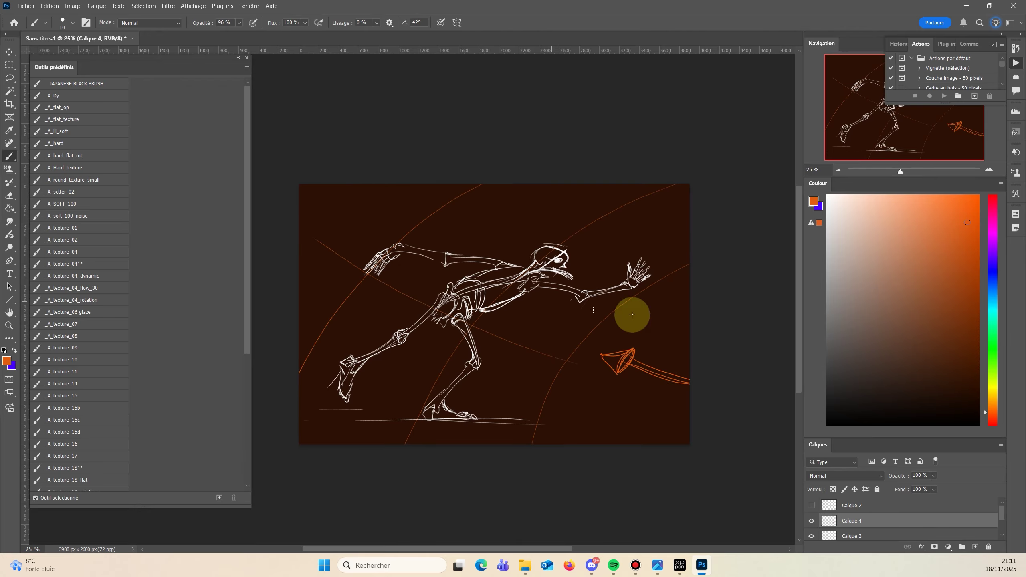
left_click_drag(386, 192, 666, 299)
Add small orange arrowheads pointing up-left above and behind the figure, plus a faint descending line below the torso.
left_click_drag(513, 199, 524, 220)
left_click_drag(420, 221, 434, 235)
left_click_drag(374, 283, 388, 297)
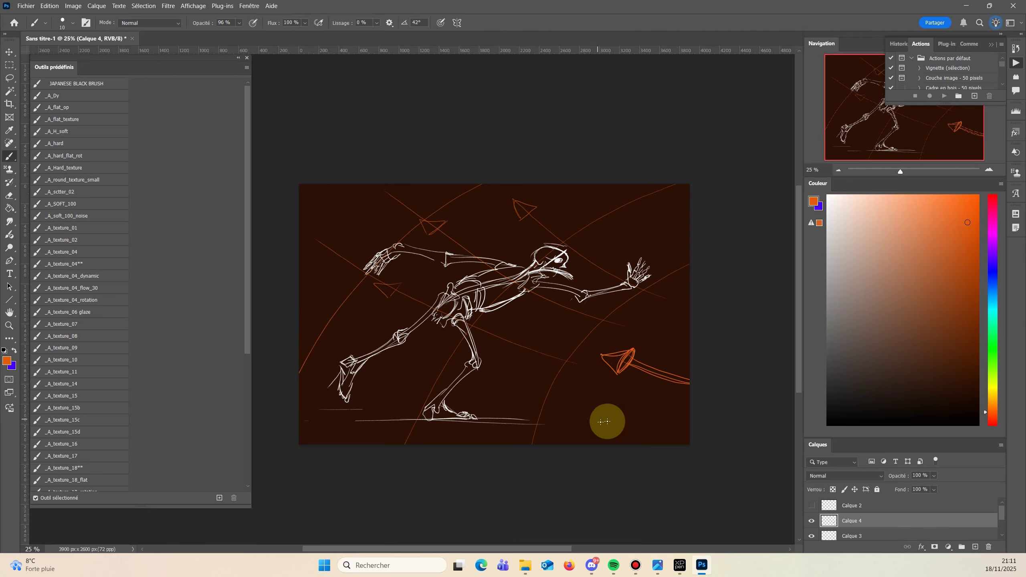
mouse_move(518, 369)
left_mouse_down()
mouse_move(510, 394)
mouse_move(594, 412)
left_mouse_up()
Add a layer above Calque 4 and choose a light blue foreground colour.
left_click(975, 546)
left_click(992, 274)
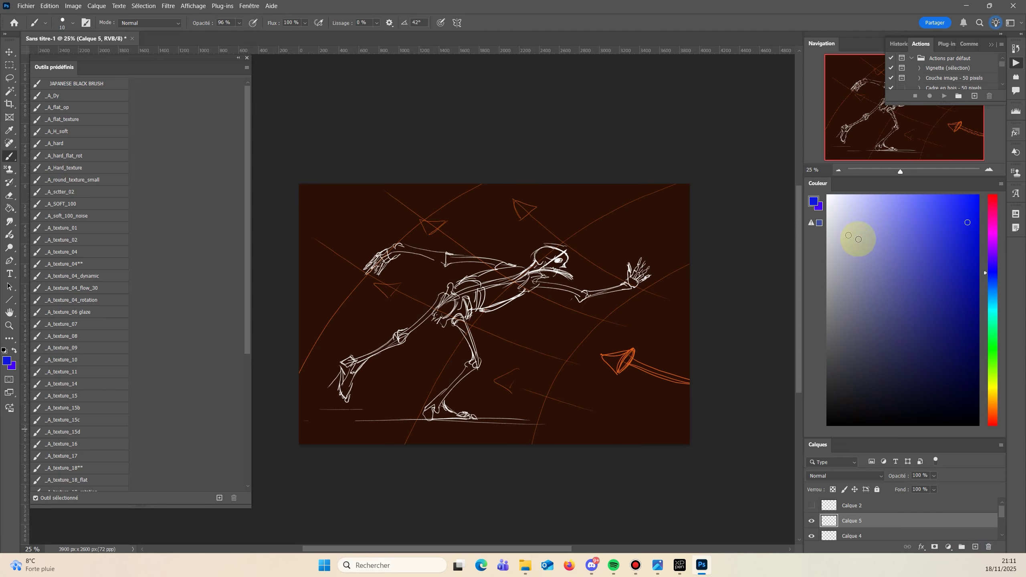
left_click_drag(986, 273, 987, 283)
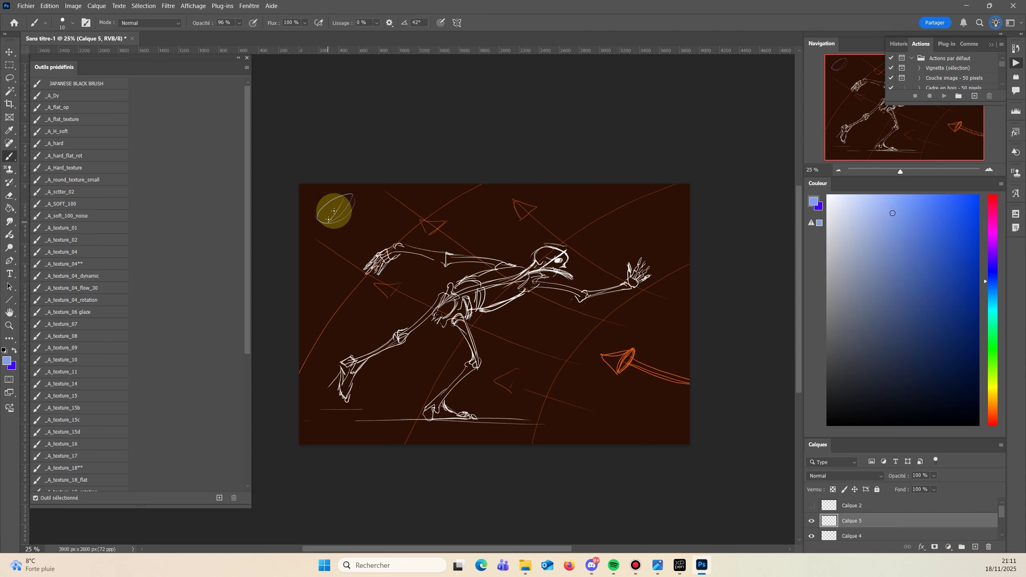
Sketch a blue rounded volume in the canvas's upper-left corner with an arrow running down to the pelvis.
mouse_move(317, 213)
left_mouse_down()
mouse_move(351, 210)
mouse_move(326, 225)
mouse_move(331, 235)
mouse_move(401, 278)
left_mouse_up()
left_click_drag(348, 217, 422, 286)
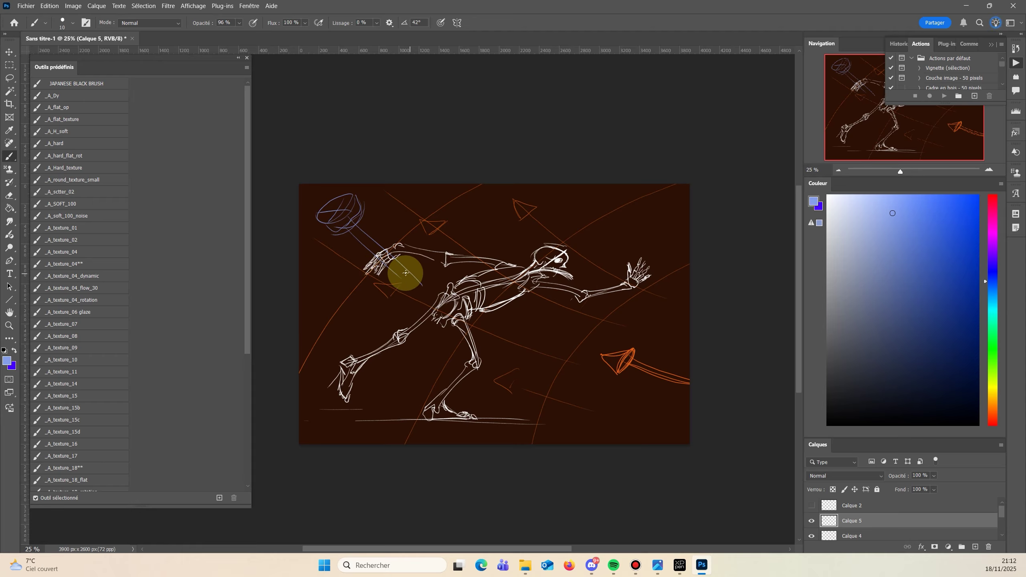
left_click_drag(439, 298, 464, 316)
Draw a second blue arrow from a small oval at the canvas's top edge down toward the shoulders.
left_click_drag(434, 189, 493, 245)
left_click_drag(486, 242, 504, 255)
left_click_drag(445, 184, 447, 187)
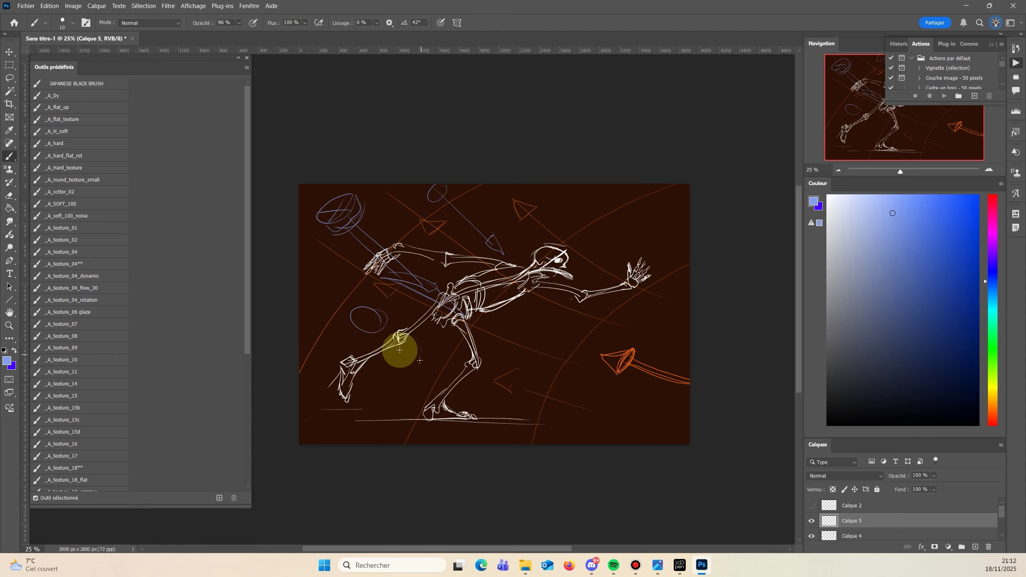
Draw a third blue arrow from an oval above the rear leg down past its knee, with contour lines across the oval.
left_click_drag(421, 350, 412, 364)
left_click_drag(369, 317, 415, 353)
left_click_drag(419, 346, 430, 372)
left_click_drag(367, 309, 375, 330)
left_click_drag(381, 318, 347, 319)
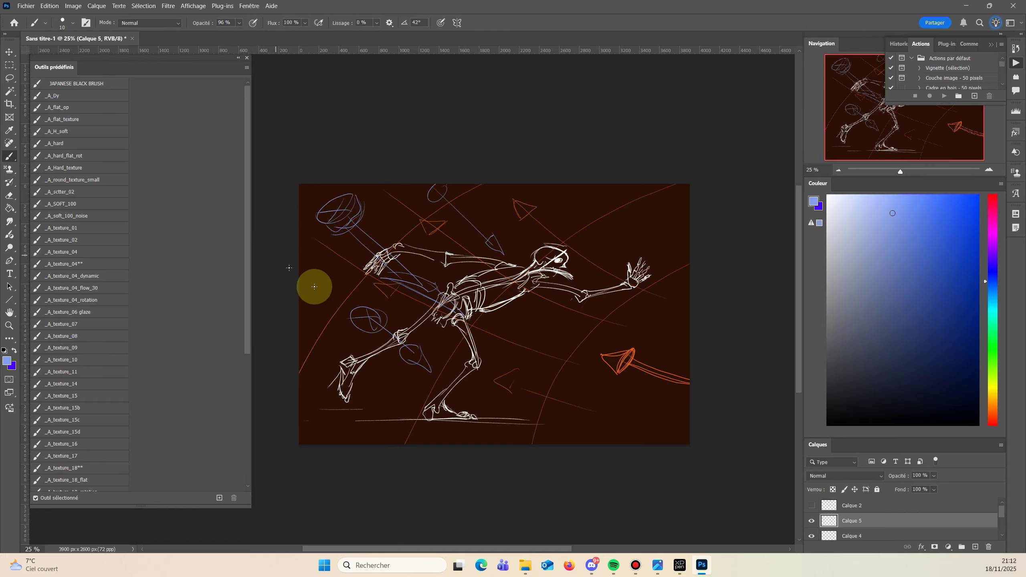
Draw four long parallel blue diagonals descending rightward across the figure.
left_click_drag(314, 286, 466, 405)
left_click_drag(306, 192, 524, 369)
left_click_drag(413, 185, 558, 312)
left_click_drag(487, 184, 546, 244)
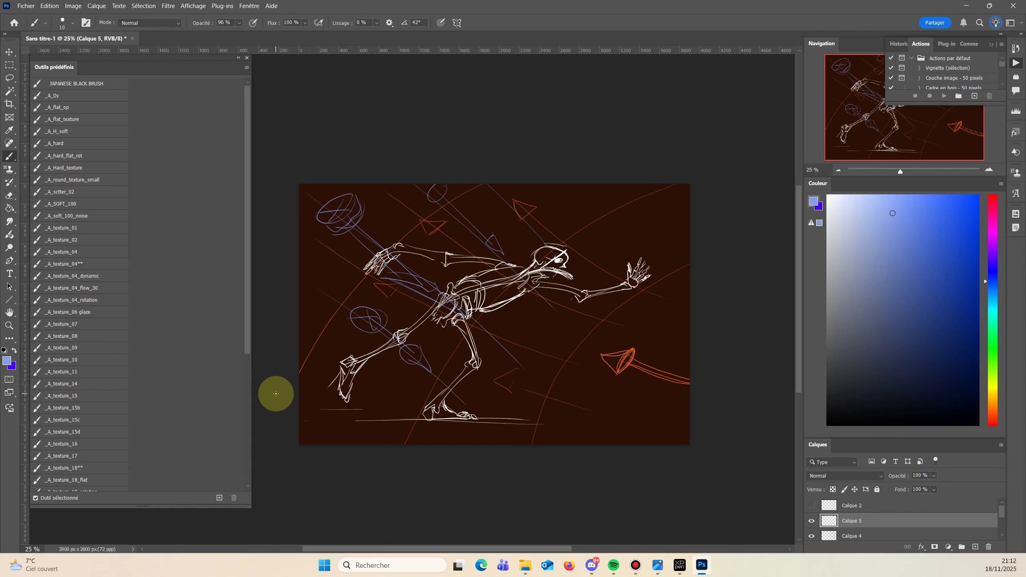
Hide the arrow layers Calque 5 and Calque 4, and add a layer directly above background Calque 0.
left_click(812, 520)
left_click(812, 535)
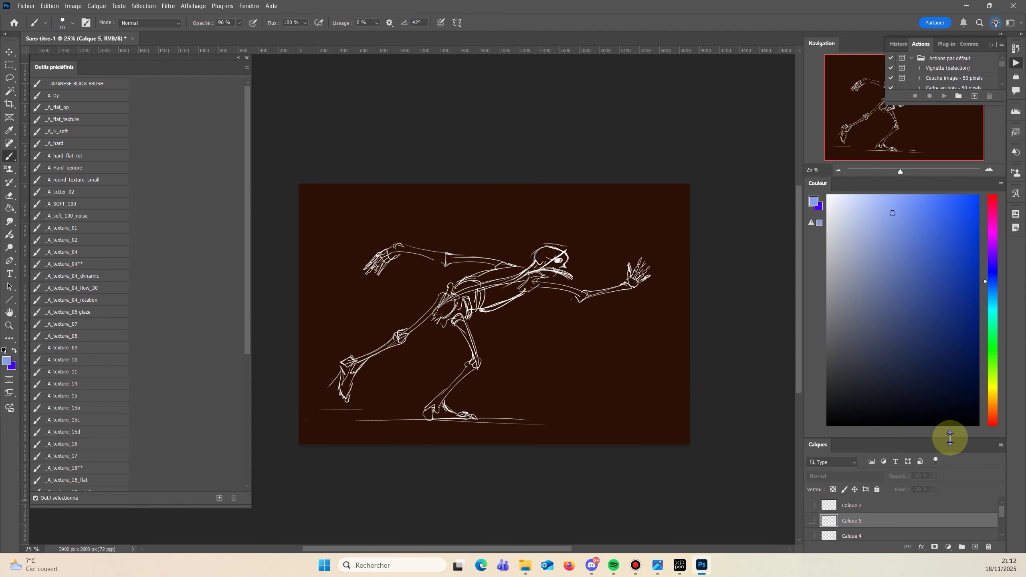
left_click_drag(950, 437, 951, 291)
left_click(851, 438)
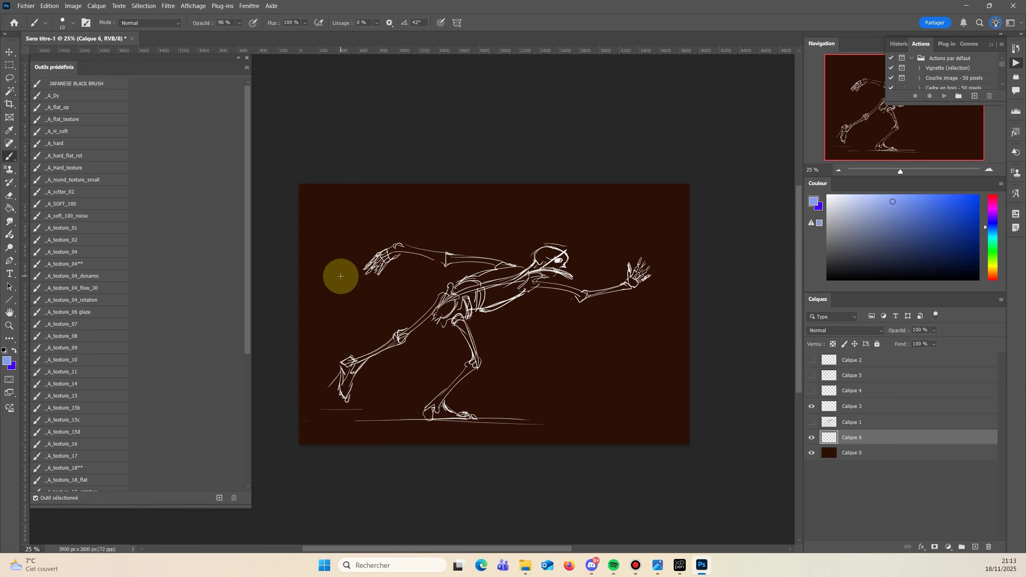
Select the _A_texture_04 brush preset, set its size to 1630 px and turn the tip nearly vertical.
key("F11")
key("F11")
right_click(351, 335)
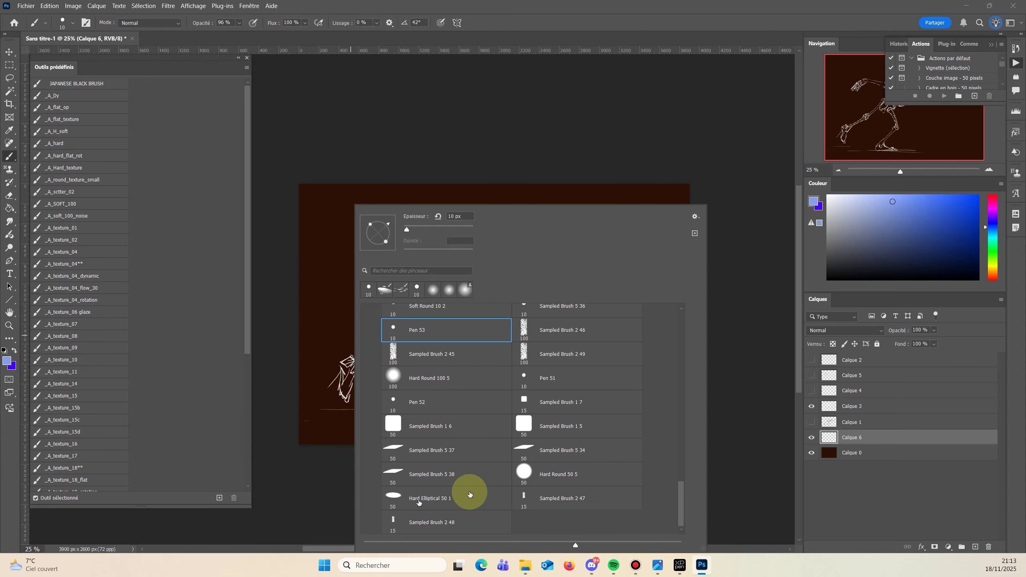
left_click(58, 250)
right_click(545, 352)
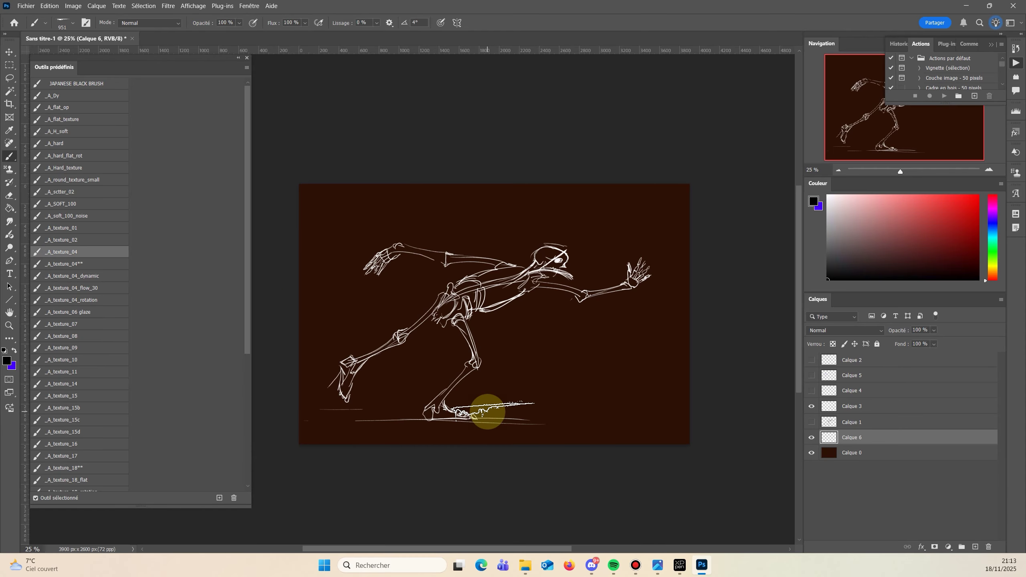
right_click(590, 365)
left_click_drag(623, 223, 615, 202)
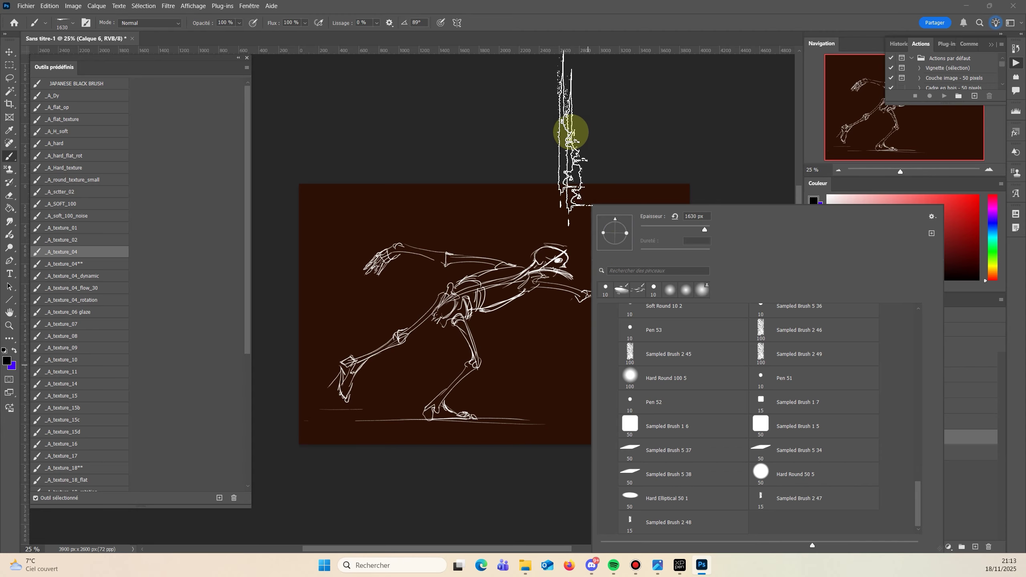
left_click(571, 132)
Sample the background brown and paint broad textured strokes in warmer and darker browns behind the skeleton on Calque 6.
left_click_drag(862, 298, 861, 383)
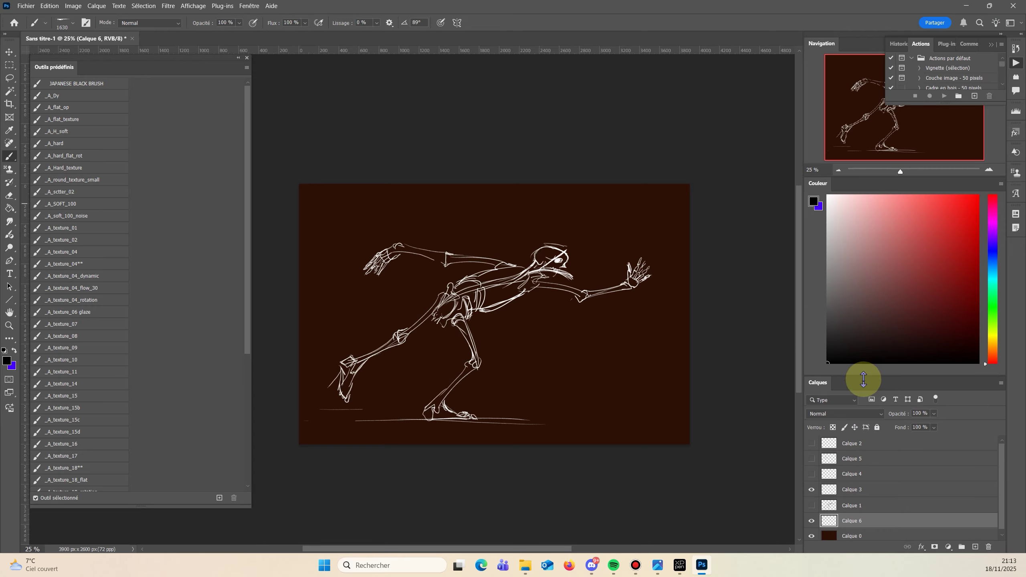
left_click(625, 359, "alt")
mouse_move(707, 235)
left_mouse_down()
mouse_move(534, 292)
mouse_move(595, 458)
left_mouse_up()
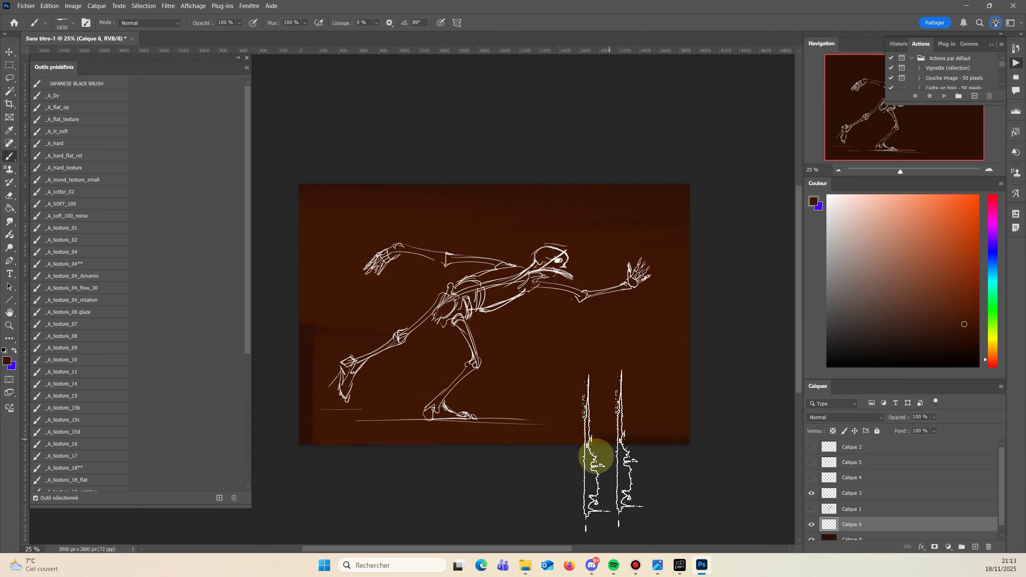
left_click(944, 334)
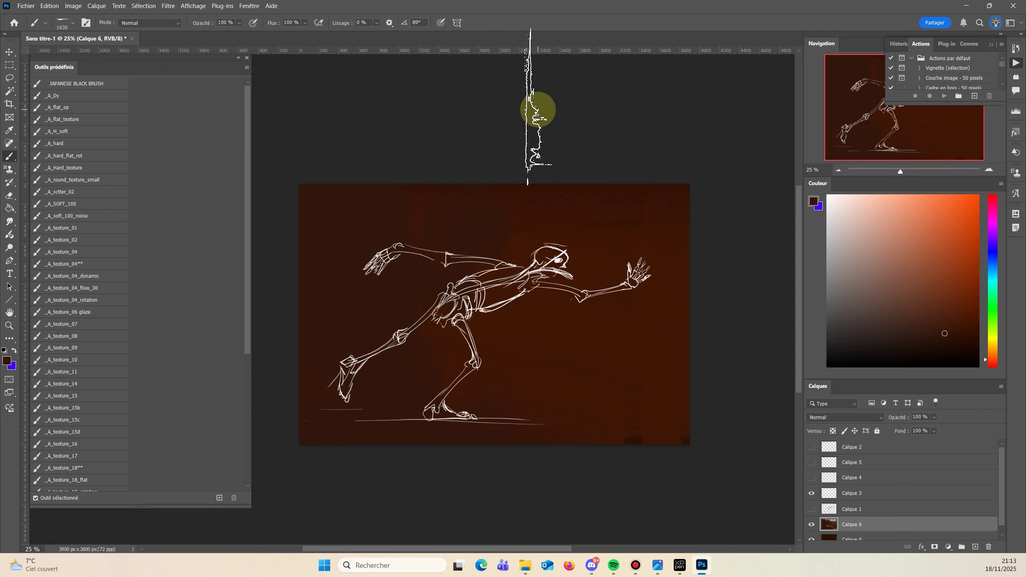
Try muted brown strokes across the background's right half with the _A_sctter_02 preset at 1529 px, and undo them.
left_click(986, 355)
left_click(948, 324)
left_click(60, 192)
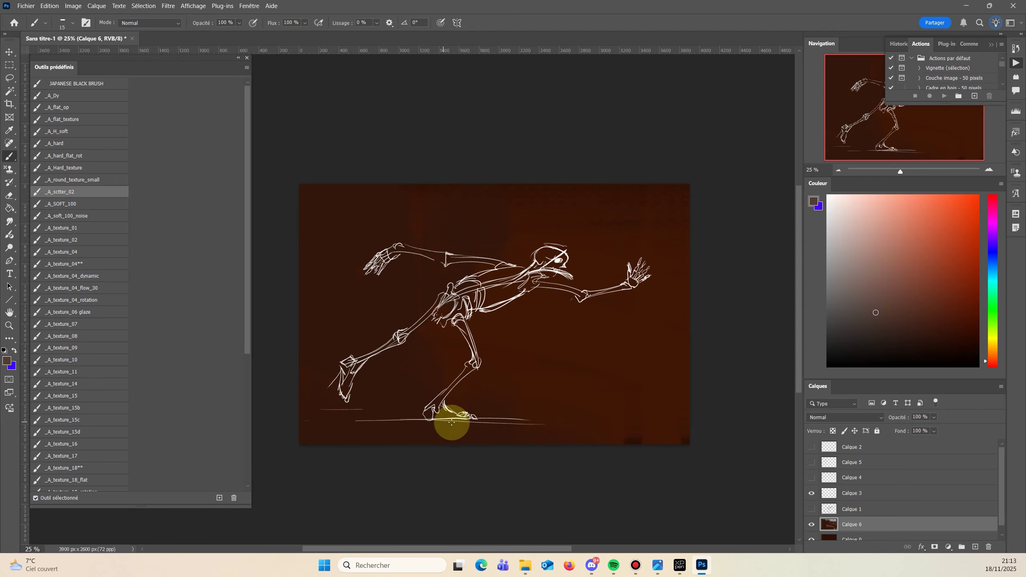
right_click(758, 345)
left_click_drag(680, 326, 603, 553)
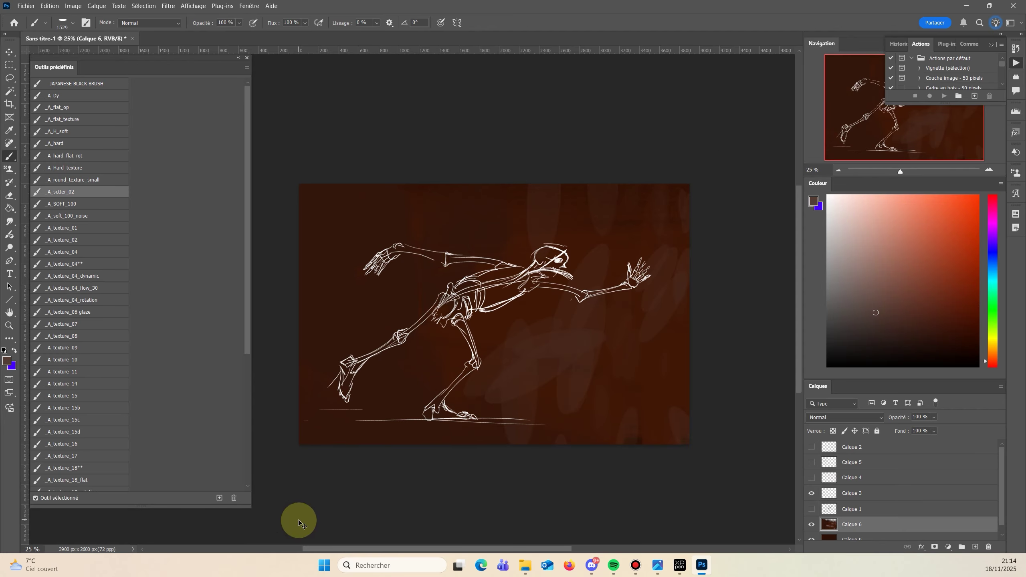
key("ctrl+z")
Try mottled brown texture on the background's right side with the _A_texture_08 preset at 2302 px, and undo it.
left_click(63, 251)
left_click(61, 335)
right_click(648, 367, "alt")
mouse_move(673, 211)
left_mouse_down()
mouse_move(607, 268)
mouse_move(638, 441)
left_mouse_up()
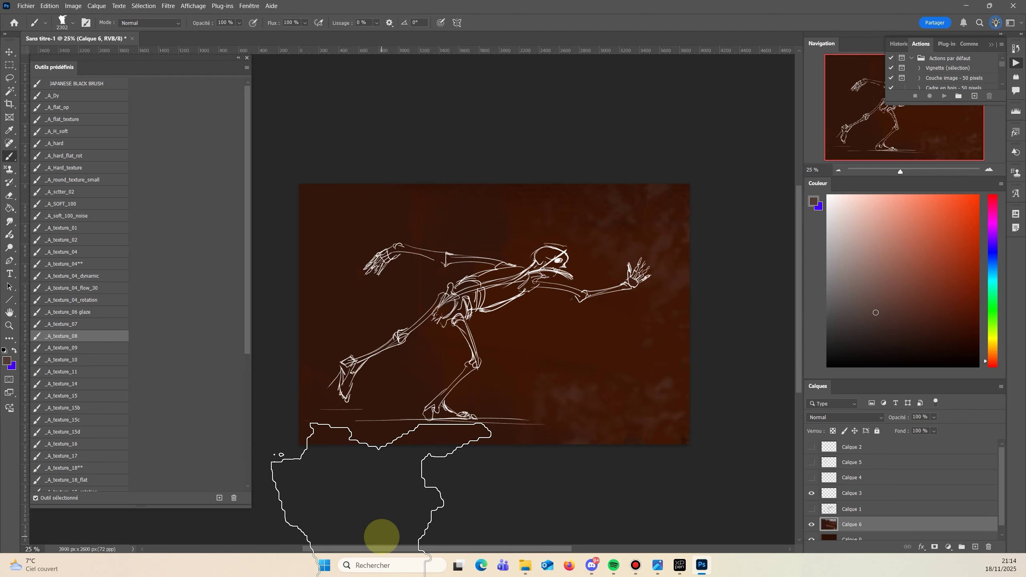
key("ctrl+z")
Choose an orange-brown and paint a textured patch below the outstretched arm with the _A_texture_09 preset at about 1108 px.
left_click(663, 360, "alt")
left_click(987, 353)
left_click(962, 309)
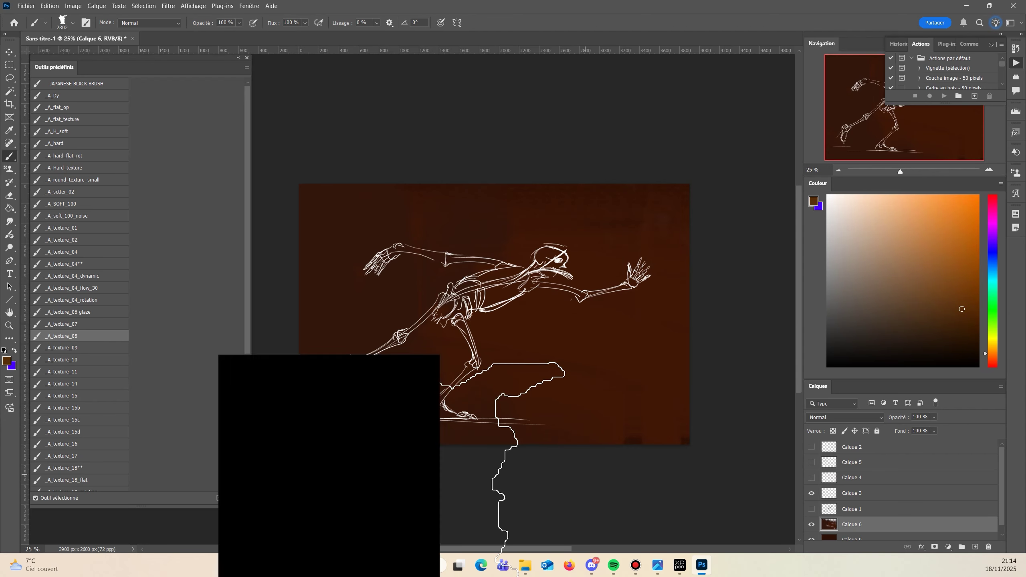
left_click(61, 351)
right_click(683, 380, "alt")
left_click_drag(685, 386, 602, 359)
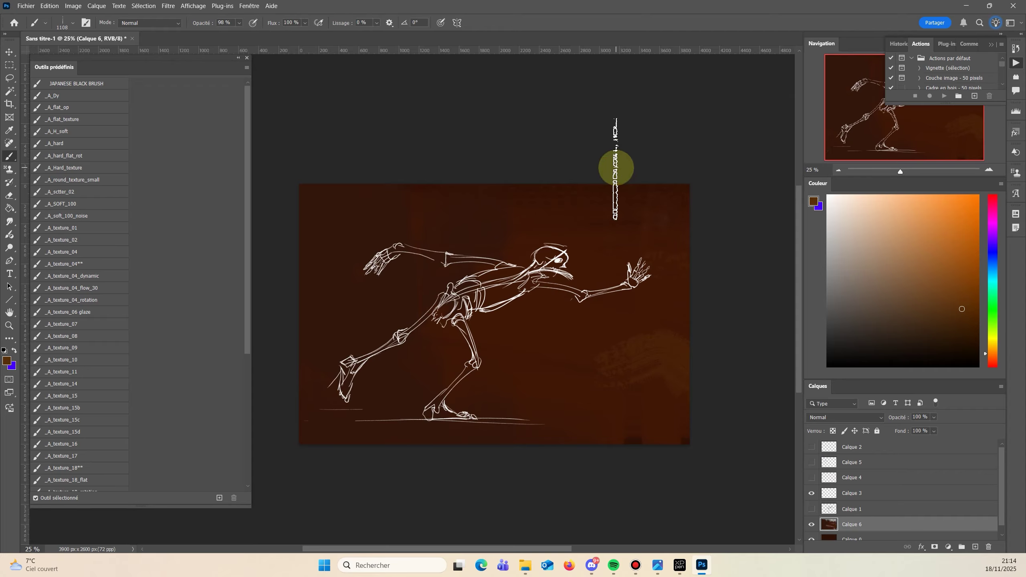
Paint vertical orange-brown textured strokes over the background's right half with a different brush tip at 2105 px and an 87° angle.
right_click(630, 268)
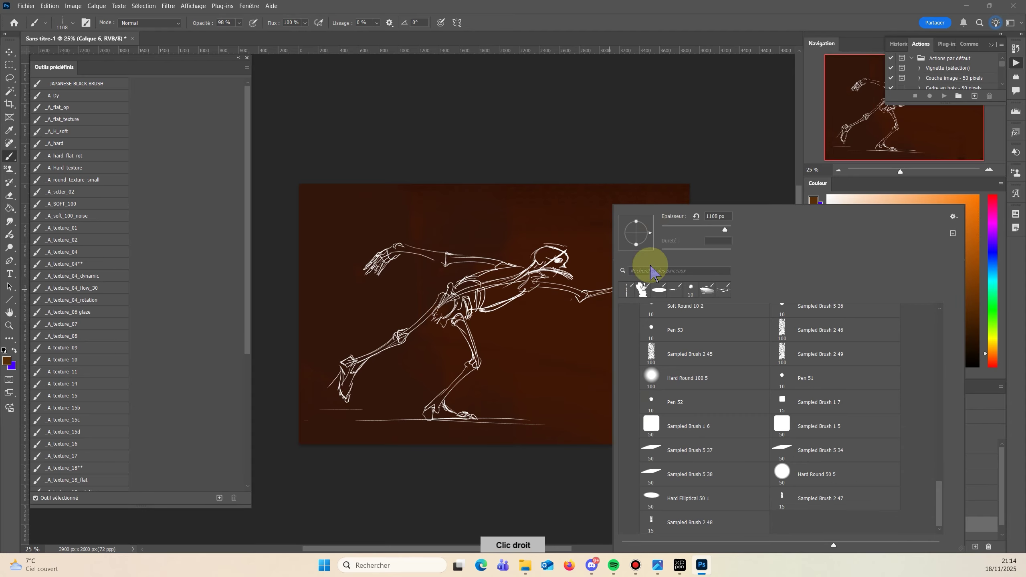
left_click(638, 217)
right_click(674, 164)
right_click(640, 221, "alt")
mouse_move(660, 178)
left_mouse_down()
mouse_move(674, 296)
mouse_move(593, 213)
mouse_move(606, 403)
mouse_move(503, 417)
mouse_move(561, 218)
mouse_move(678, 279)
mouse_move(652, 222)
mouse_move(671, 455)
left_mouse_up()
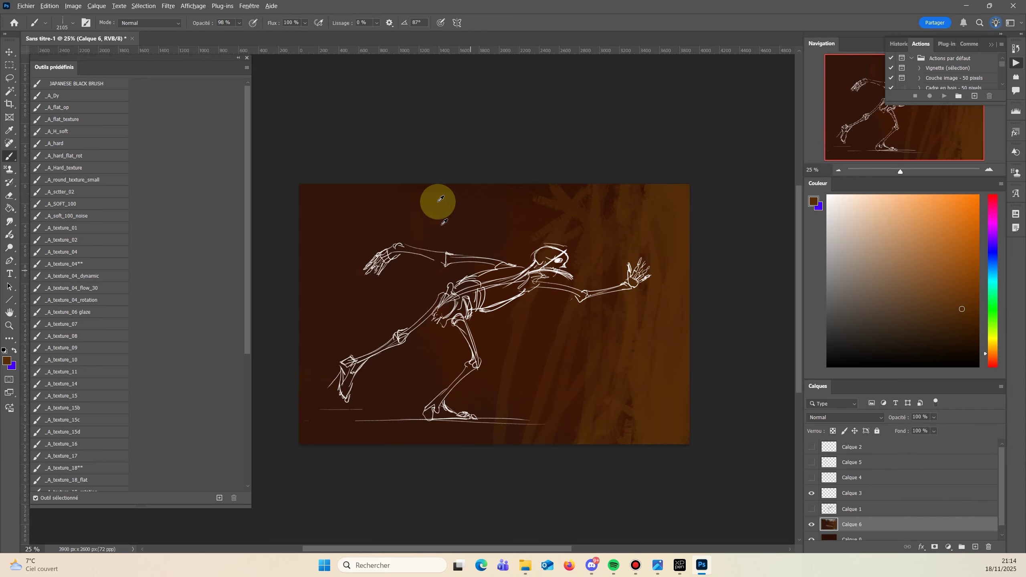
Choose a darker reddish brown and blend it over the vertical strokes across the background.
left_click(991, 357)
left_click(957, 322)
mouse_move(630, 227)
left_mouse_down()
mouse_move(589, 287)
mouse_move(527, 247)
mouse_move(618, 328)
mouse_move(465, 473)
left_mouse_up()
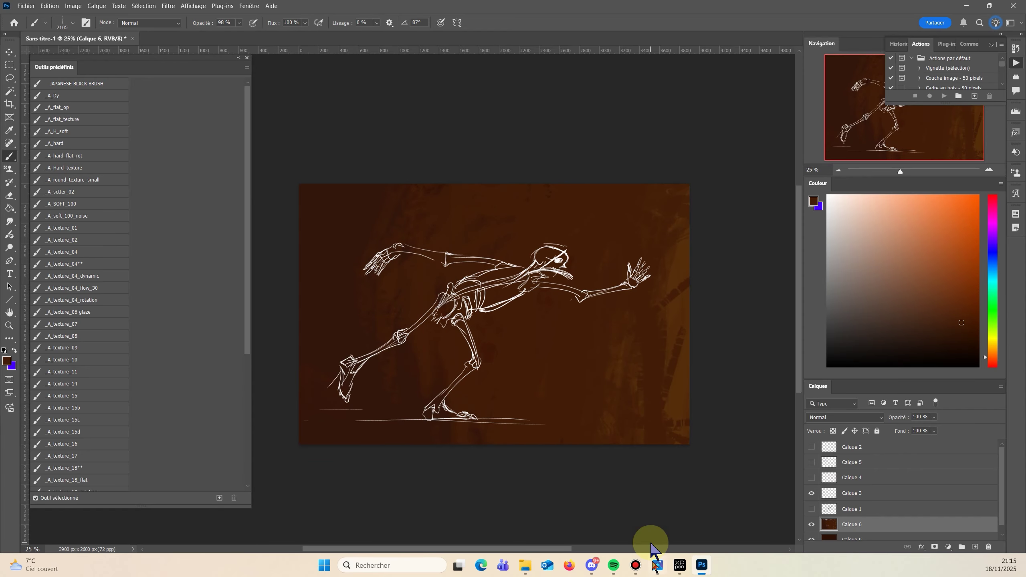
Brighten Calque 6 with Levels, using a white input level of 201 and a midtone value of 1.10.
key("ctrl+u")
key("Escape")
key("ctrl+l")
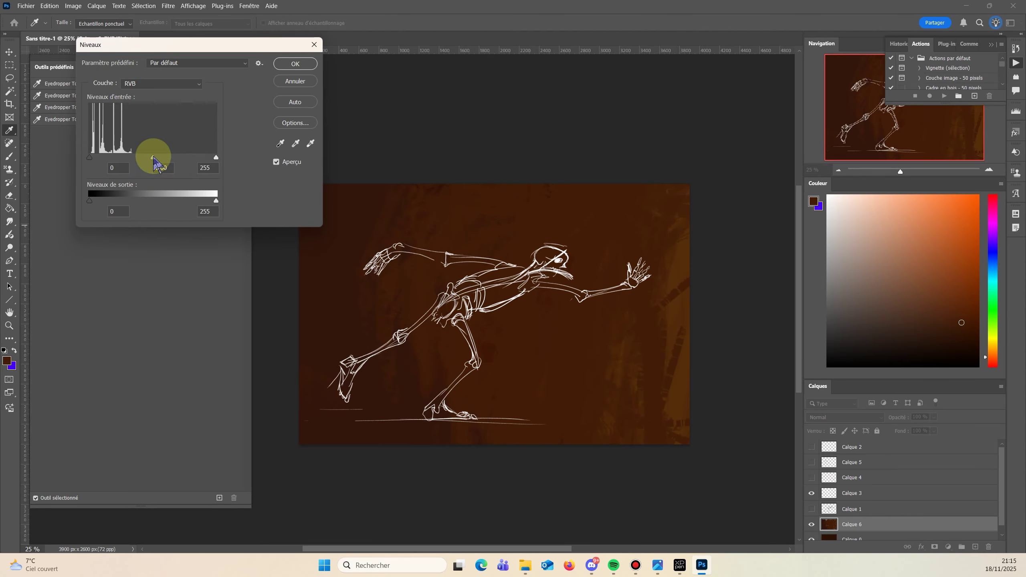
left_click_drag(216, 157, 137, 163)
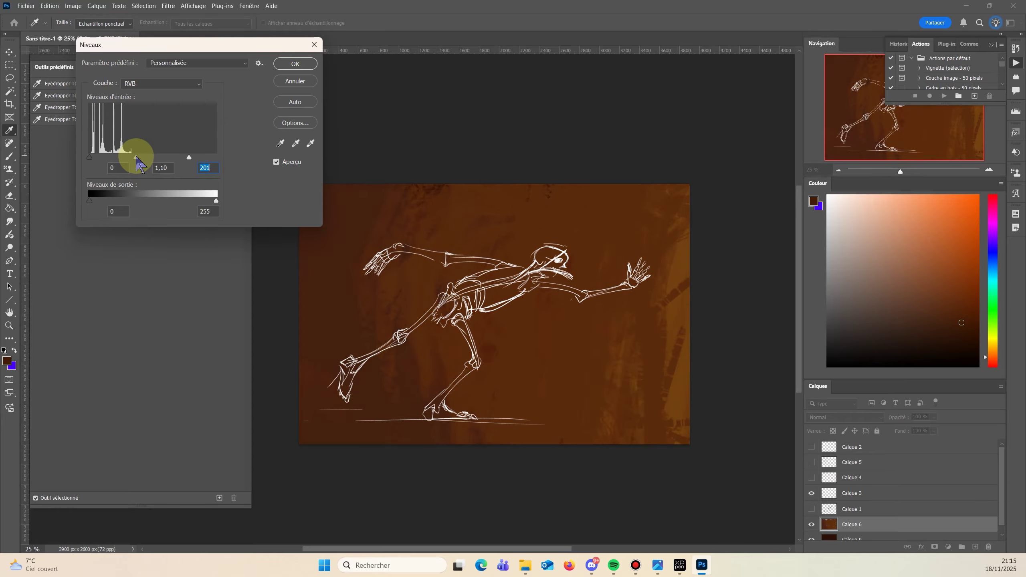
left_click(296, 64)
Load the _A_texture_07 brush preset at 932 px and paint a muted ochre-brown texture along the background's lower right edge.
key("b")
left_click(67, 324)
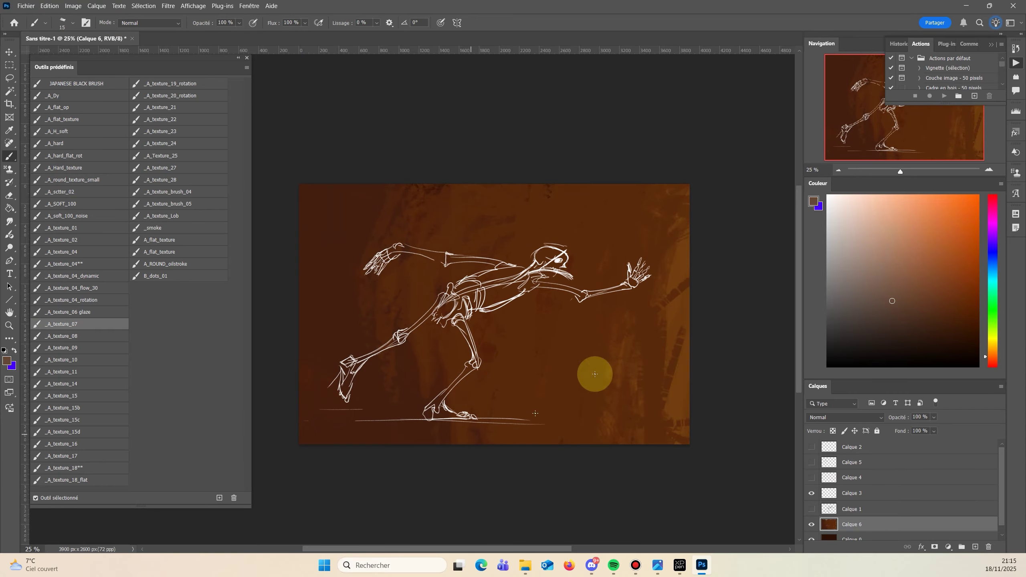
left_click_drag(993, 353, 992, 350)
left_click(913, 298)
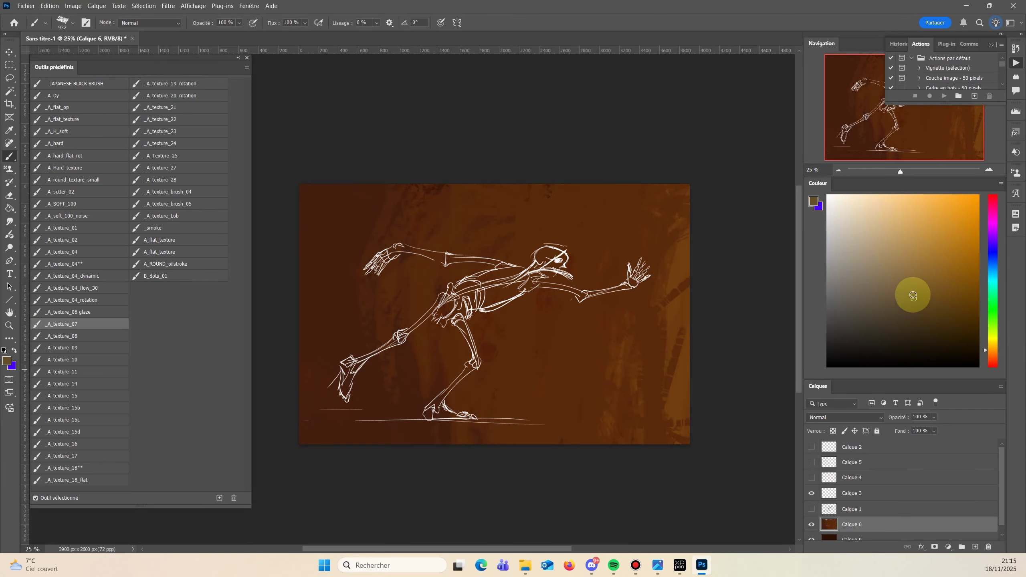
left_click_drag(696, 366, 723, 406)
Choose a warmer orange-brown and spread mottled texture across the whole background, enlarging the brush to about 3108 px.
left_click(942, 298)
left_click(989, 352)
left_click(955, 292)
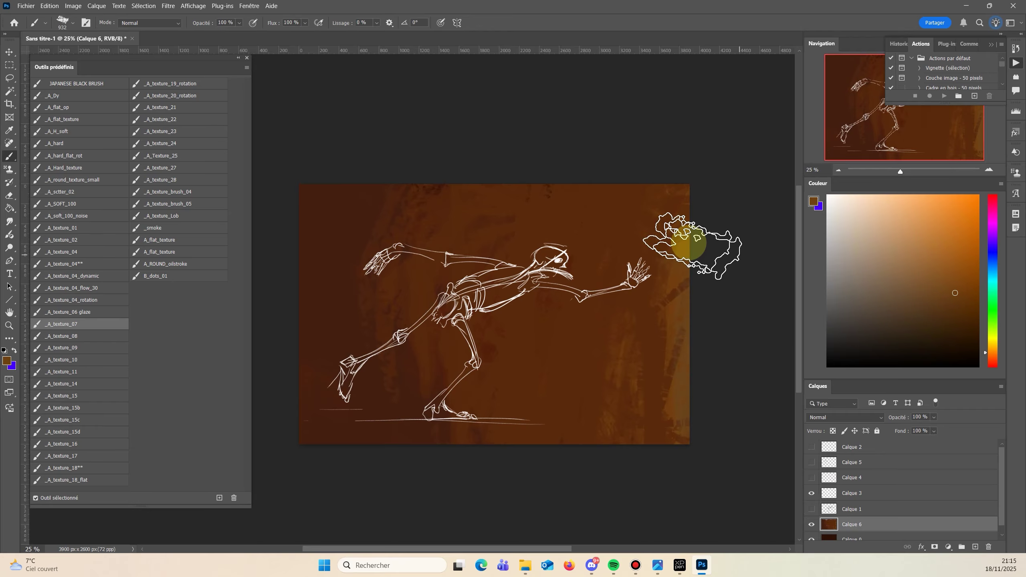
mouse_move(688, 244)
left_mouse_down()
mouse_move(689, 179)
mouse_move(591, 226)
mouse_move(492, 176)
mouse_move(419, 305)
left_mouse_up()
right_click(418, 304, "alt")
left_click_drag(364, 282, 305, 507)
Choose a redder brown and paint it over the background's left half.
left_click(987, 357)
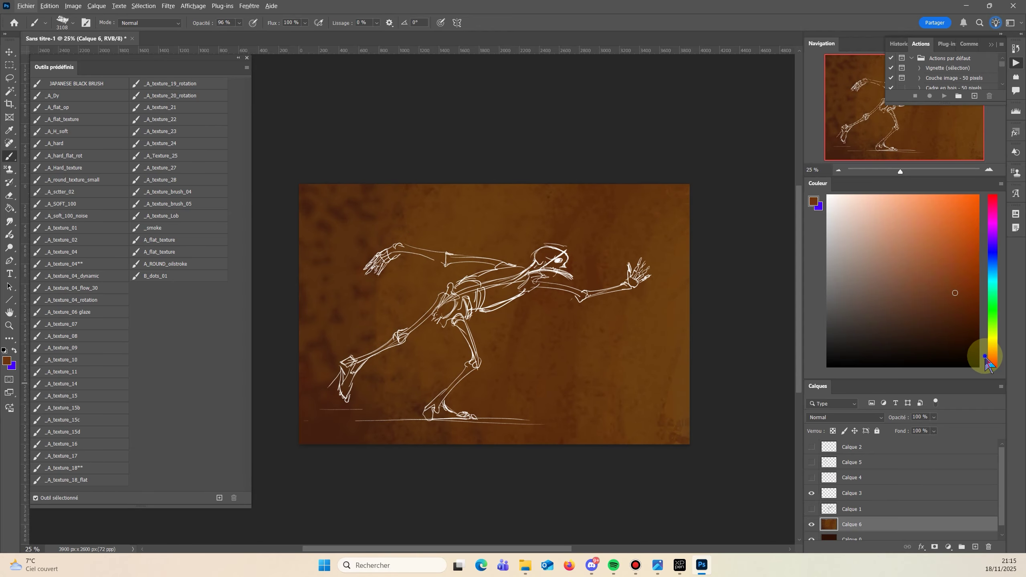
left_click(940, 303)
mouse_move(474, 188)
left_mouse_down()
mouse_move(386, 467)
mouse_move(348, 543)
mouse_move(469, 202)
mouse_move(321, 402)
left_mouse_up()
Darken the background's left edge with very dark blue, and rework the area beside it with sampled brown at about 1503 px.
left_click(991, 252)
left_click(955, 346)
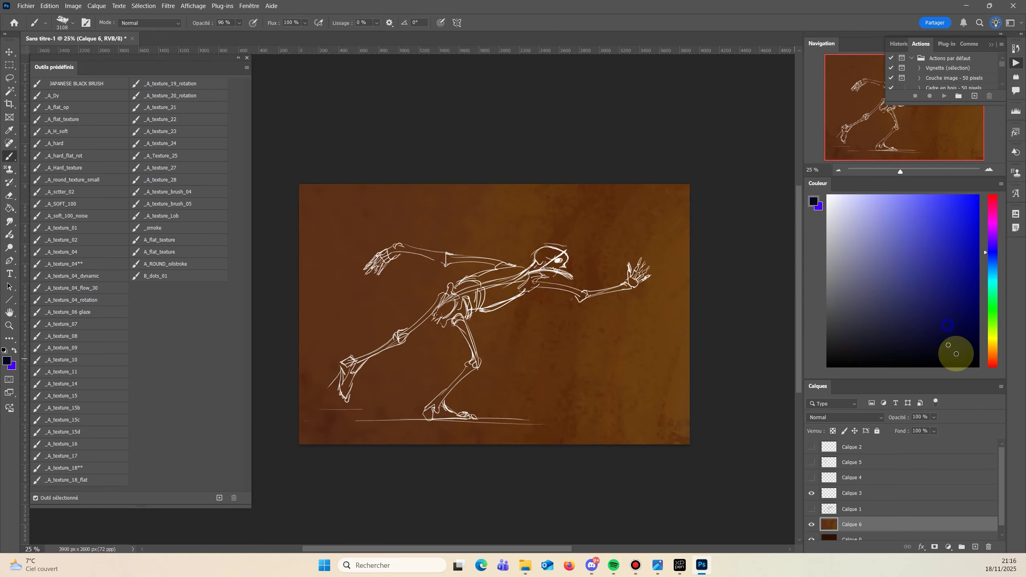
mouse_move(287, 205)
left_mouse_down()
mouse_move(300, 435)
mouse_move(251, 235)
left_mouse_up()
left_click(468, 221, "alt")
left_click_drag(419, 241, 266, 250)
mouse_move(473, 183)
left_mouse_down()
mouse_move(443, 199)
mouse_move(401, 146)
left_mouse_up()
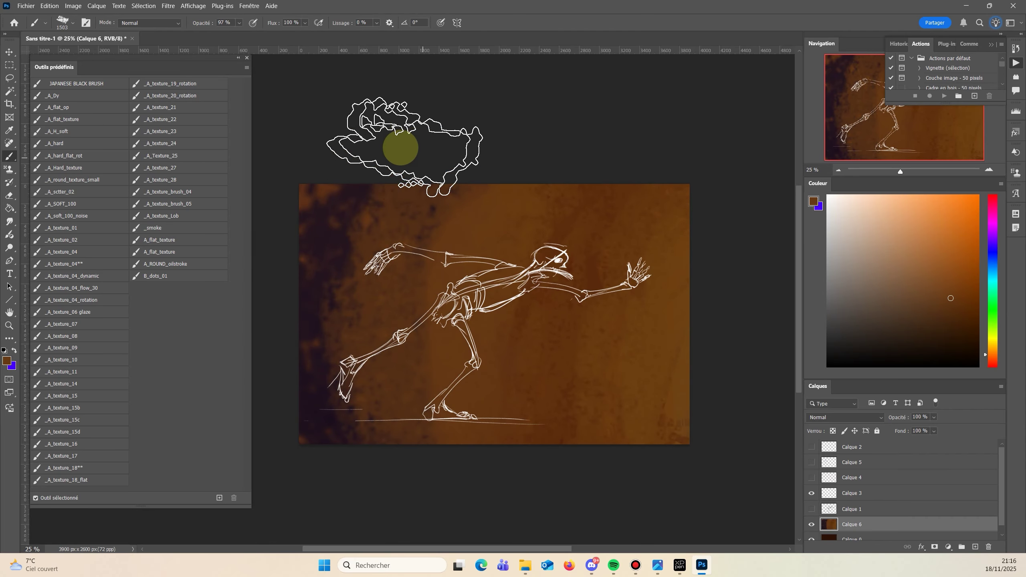
Sample the dark purple and shade the background's left side with the Hard Round 100 5 brush at 2410 px.
left_click(305, 231, "alt")
right_click(388, 460)
left_click(479, 329)
right_click(418, 406)
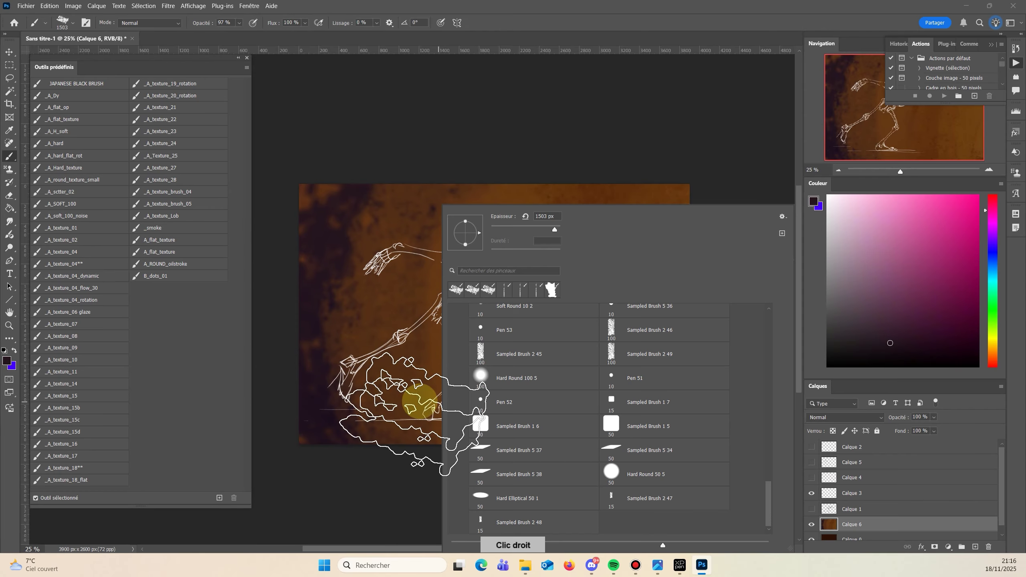
left_click(480, 376)
left_click(335, 370)
left_click_drag(356, 230, 393, 208)
mouse_move(361, 253)
left_mouse_down()
mouse_move(553, 150)
mouse_move(591, 182)
left_mouse_up()
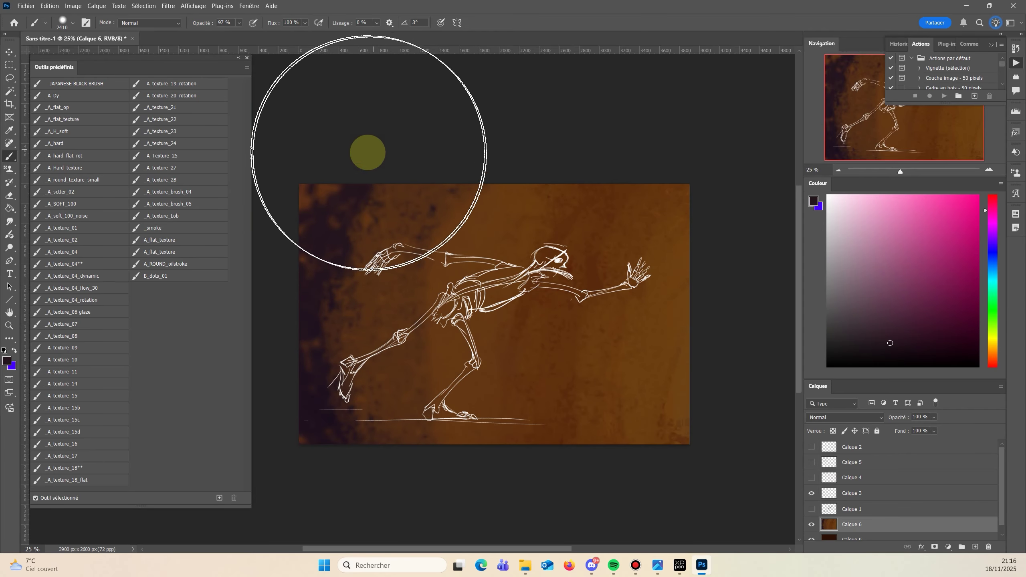
mouse_move(323, 241)
left_mouse_down()
mouse_move(324, 402)
mouse_move(463, 198)
mouse_move(405, 273)
mouse_move(410, 441)
mouse_move(296, 262)
mouse_move(414, 226)
mouse_move(404, 330)
mouse_move(468, 460)
mouse_move(303, 312)
left_mouse_up()
Deepen the background's left side with near-black strokes, and rework the area above the skull with a dark orange-brown.
left_click(931, 358)
left_click_drag(992, 355, 992, 368)
mouse_move(323, 170)
left_mouse_down()
mouse_move(308, 166)
mouse_move(263, 279)
mouse_move(295, 270)
left_mouse_up()
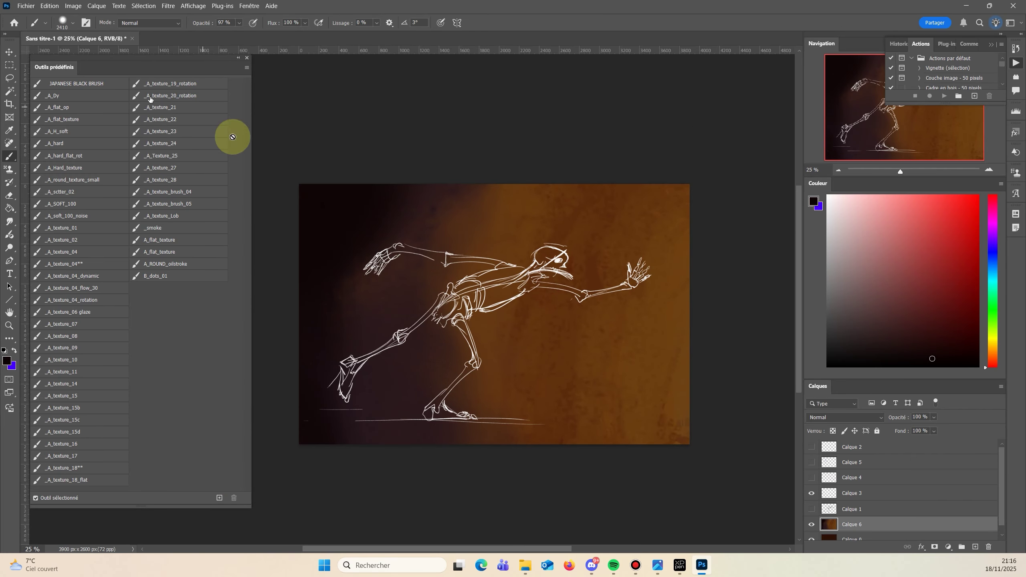
mouse_move(565, 150)
left_mouse_down()
mouse_move(448, 444)
mouse_move(542, 170)
left_mouse_up()
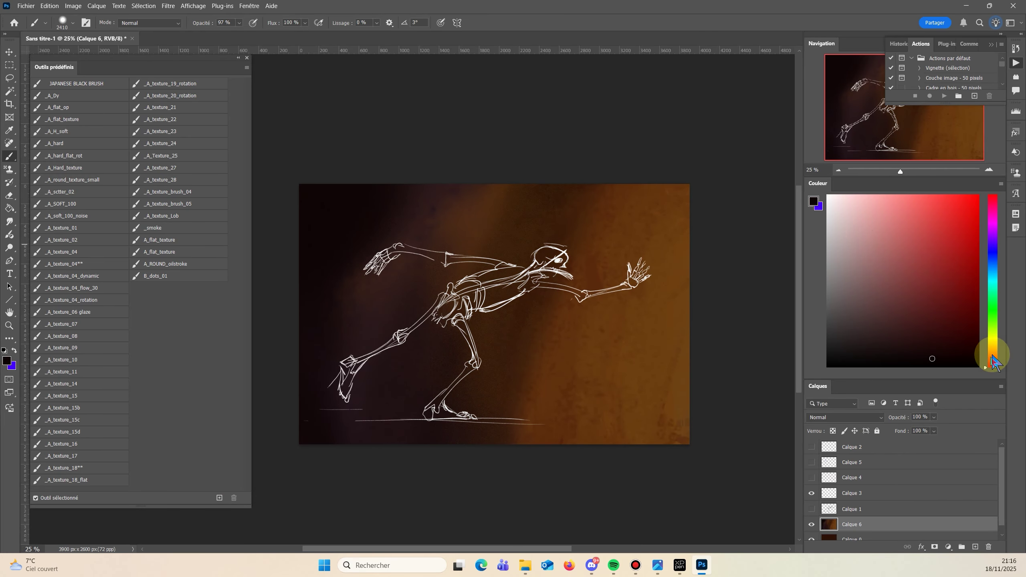
left_click(990, 355)
left_click(959, 319)
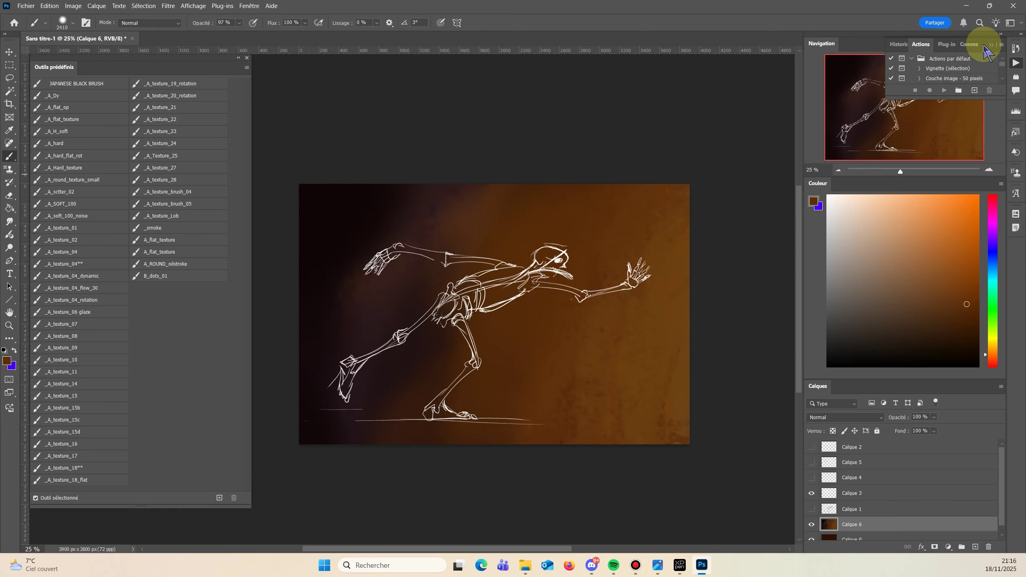
Float the Actions panel away from the navigator and check the composition by mirroring the canvas and restoring it.
left_click_drag(985, 45, 742, 64)
key("F11")
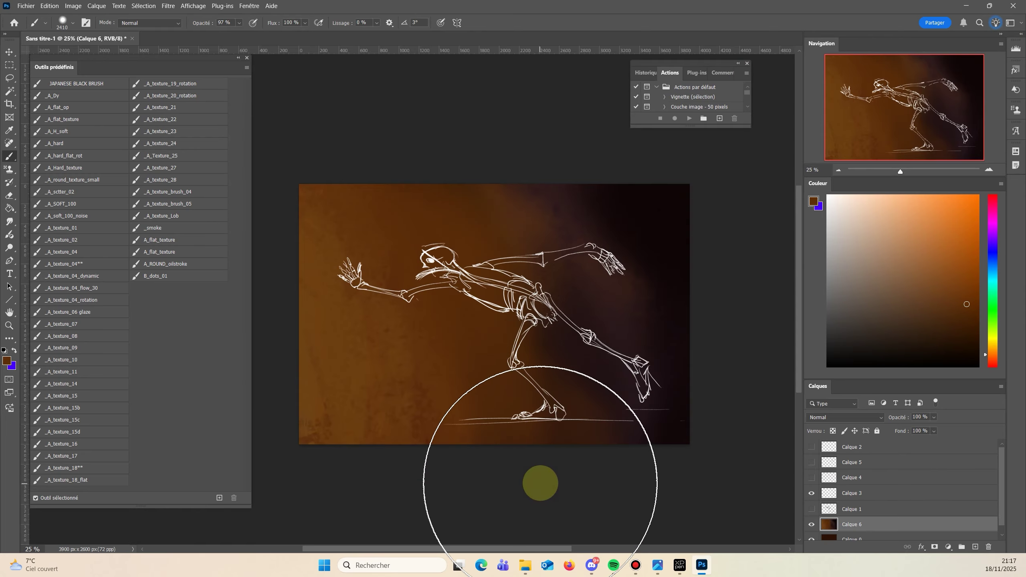
key("F11")
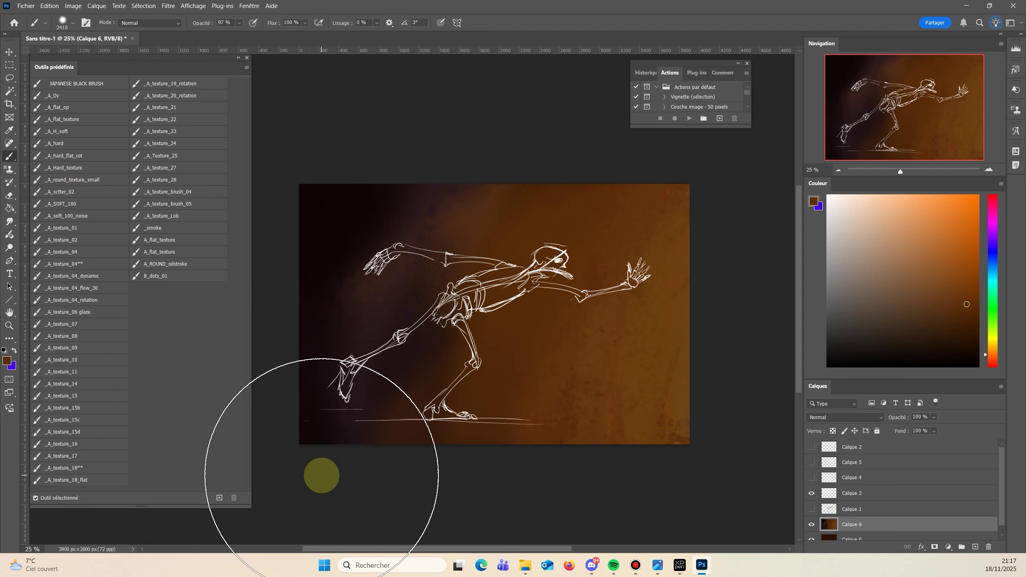
Darken Calque 6 with Levels by raising the black input level, and check the result with the canvas mirrored.
key("ctrl+l")
mouse_move(215, 156)
left_mouse_down()
mouse_move(200, 156)
mouse_move(215, 157)
left_mouse_up()
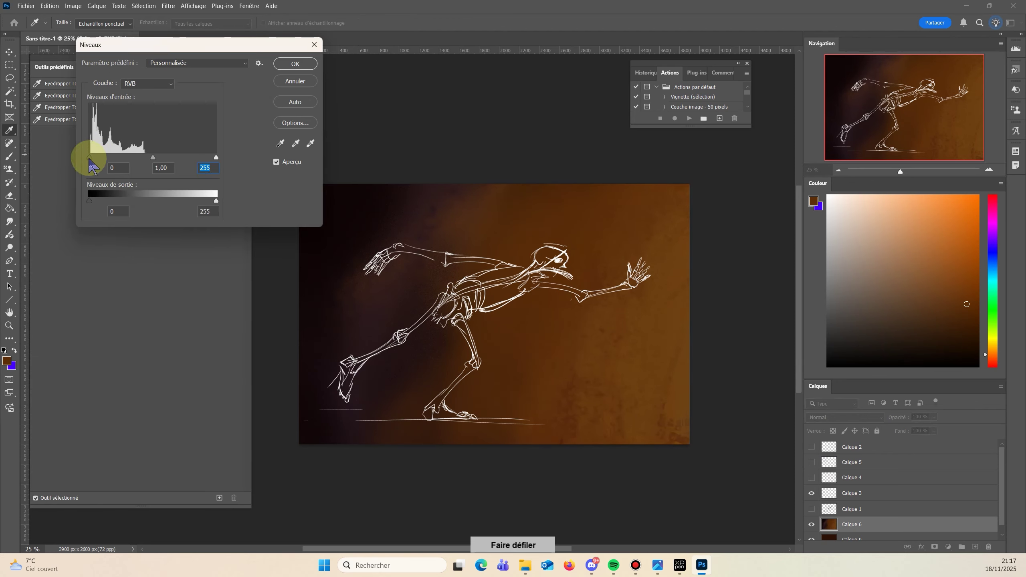
left_click_drag(90, 157, 110, 159)
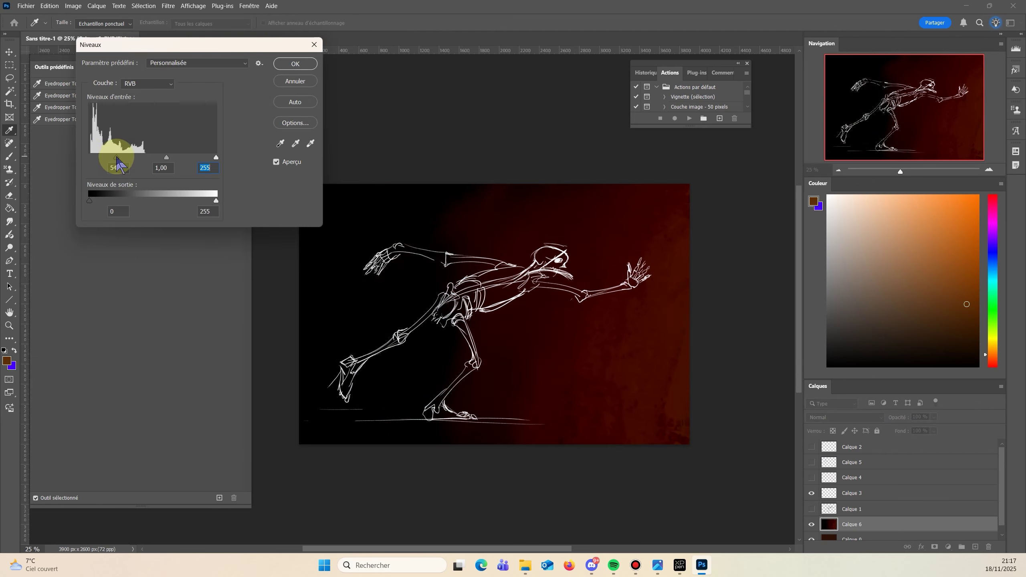
key("Return")
key("b")
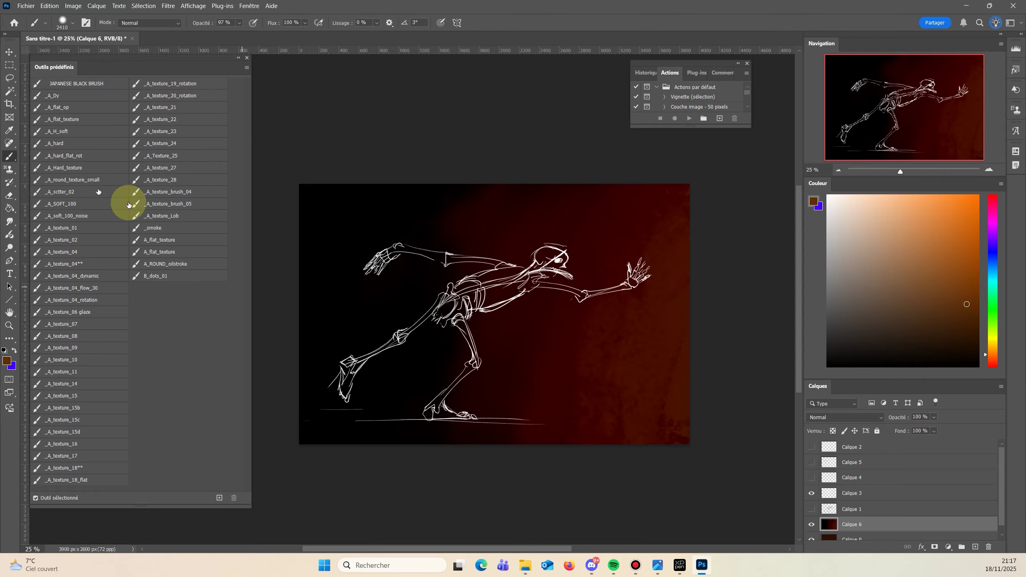
key("F11")
key("F11")
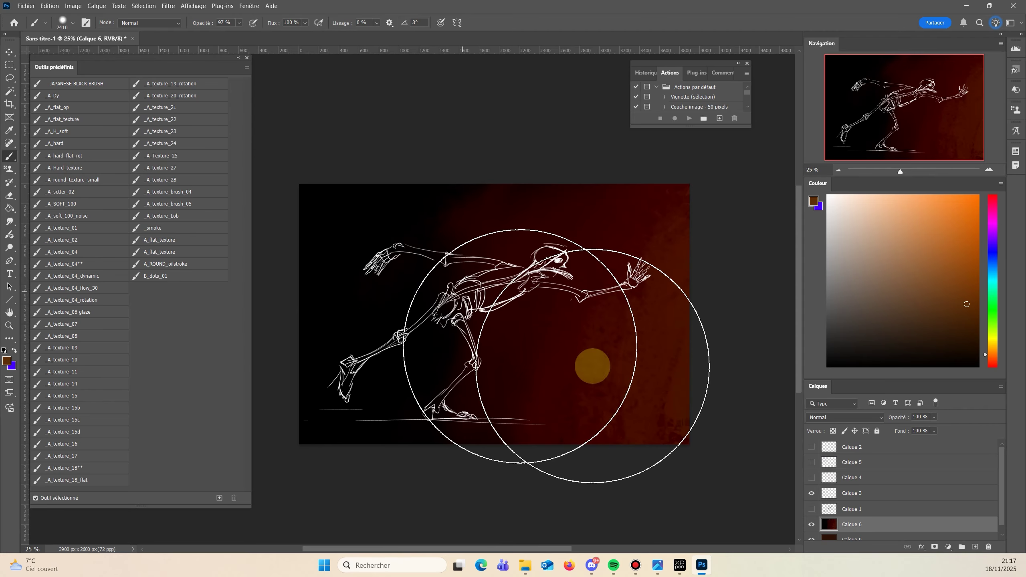
Glaze a brighter orange over the background's right side with the brush in Incrustation mode at 5000 px.
left_click(949, 252)
left_click(176, 23)
left_click(126, 161)
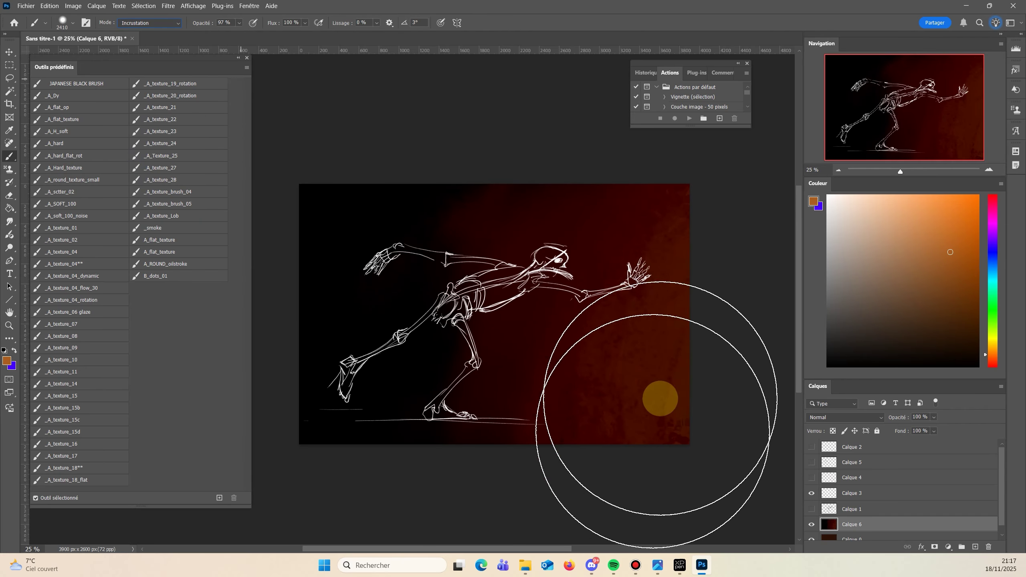
key("ctrl+minus")
key("ctrl+minus")
key("ctrl+minus")
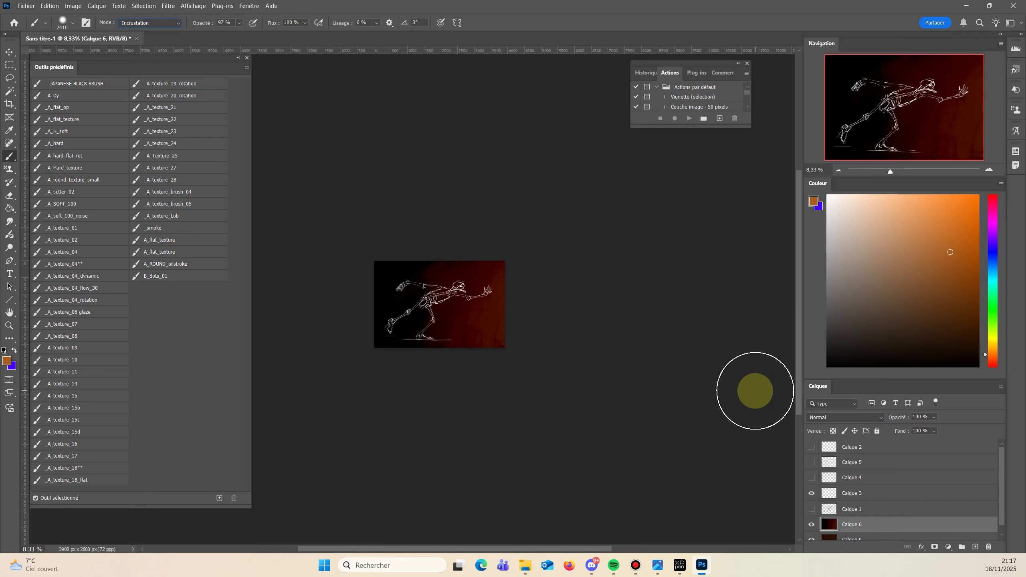
right_click(566, 309, "alt")
left_click_drag(482, 329, 686, 280, "alt")
left_click_drag(506, 301, 601, 293, "alt")
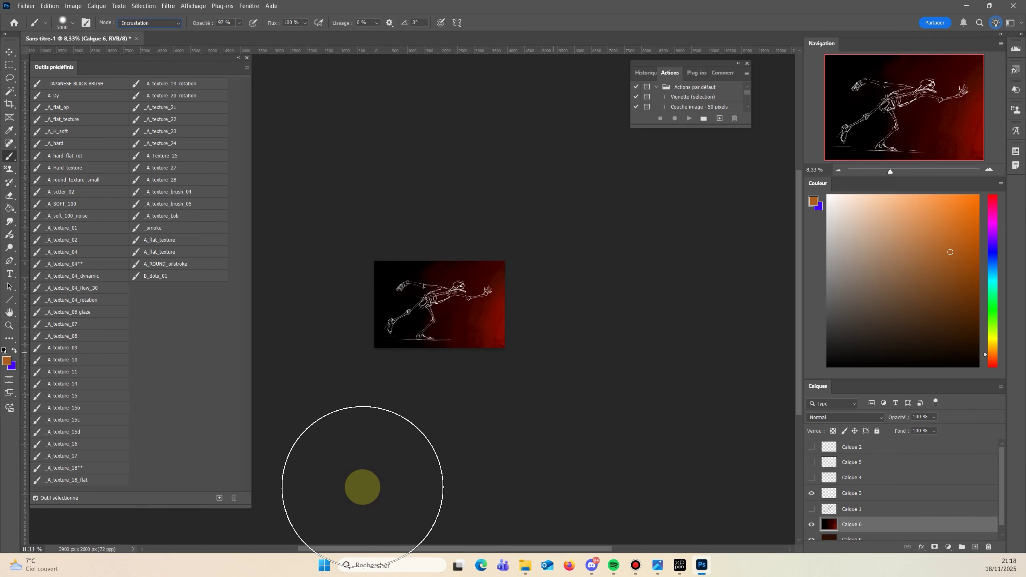
Select a full-width strip along the image's lower edge and fill it with black on the new layer Calque 7.
left_click(9, 325)
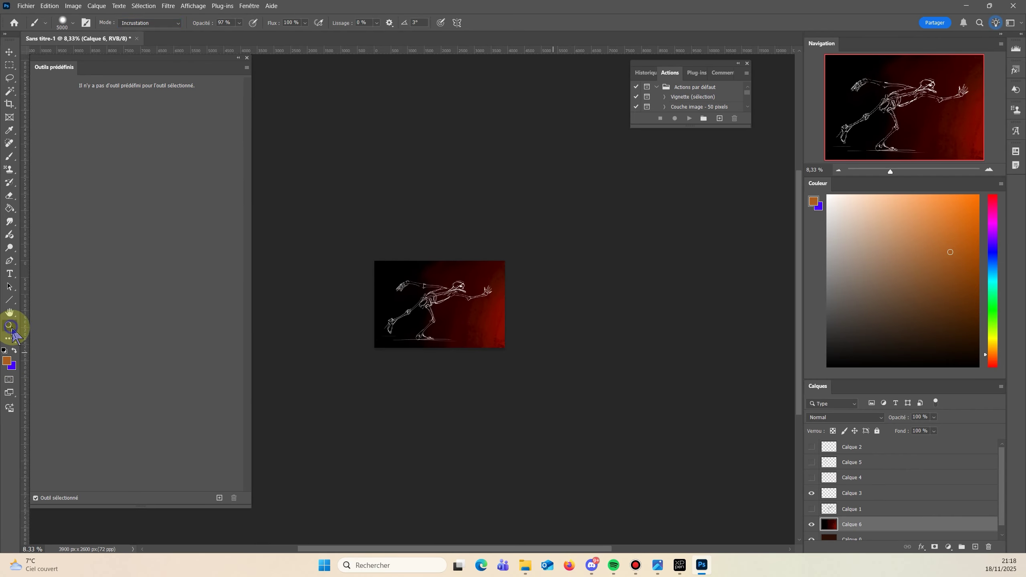
left_click(426, 436)
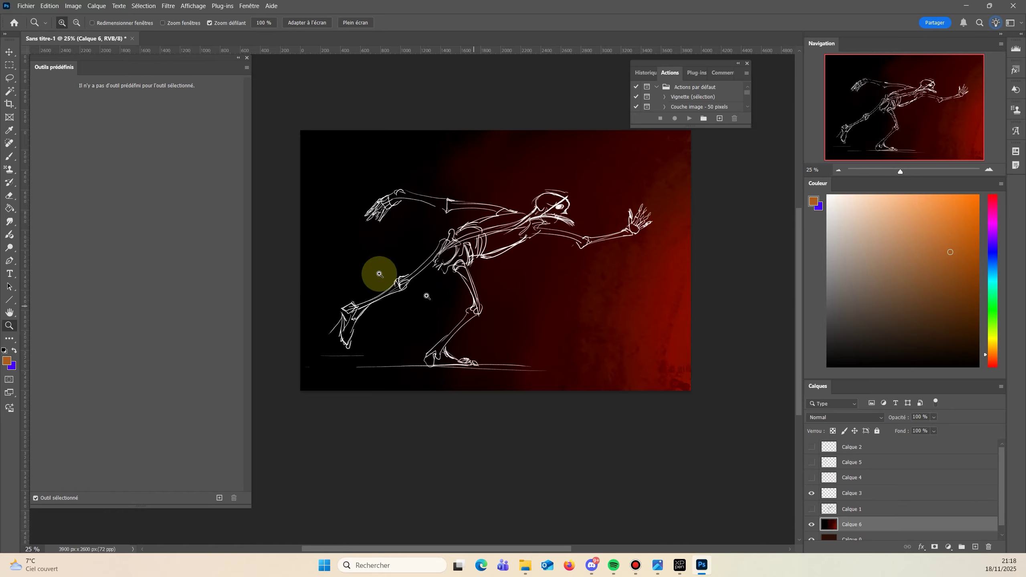
key("m")
left_click_drag(289, 361, 773, 518)
left_click_drag(921, 302, 695, 484)
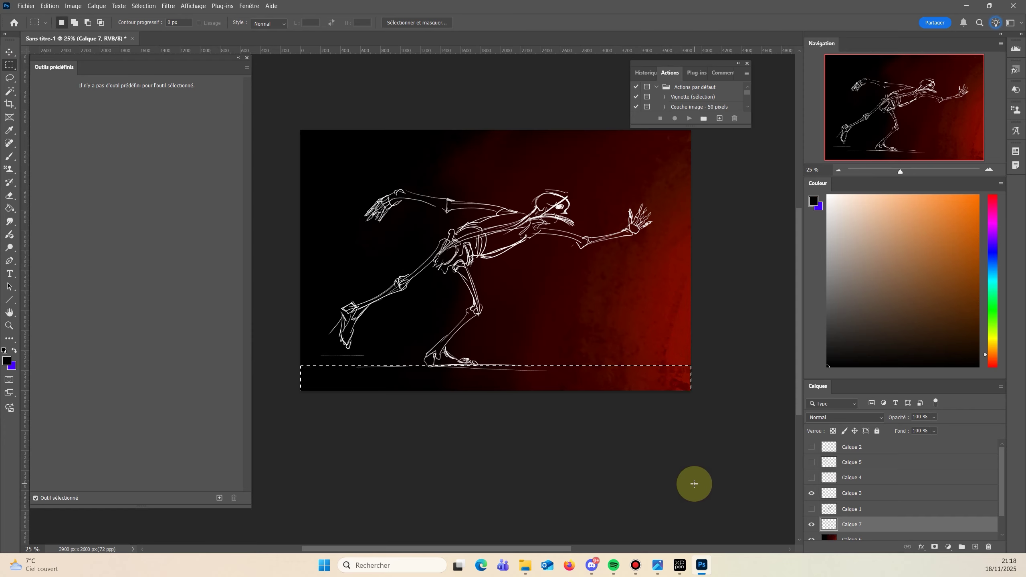
key("alt+BackSpace")
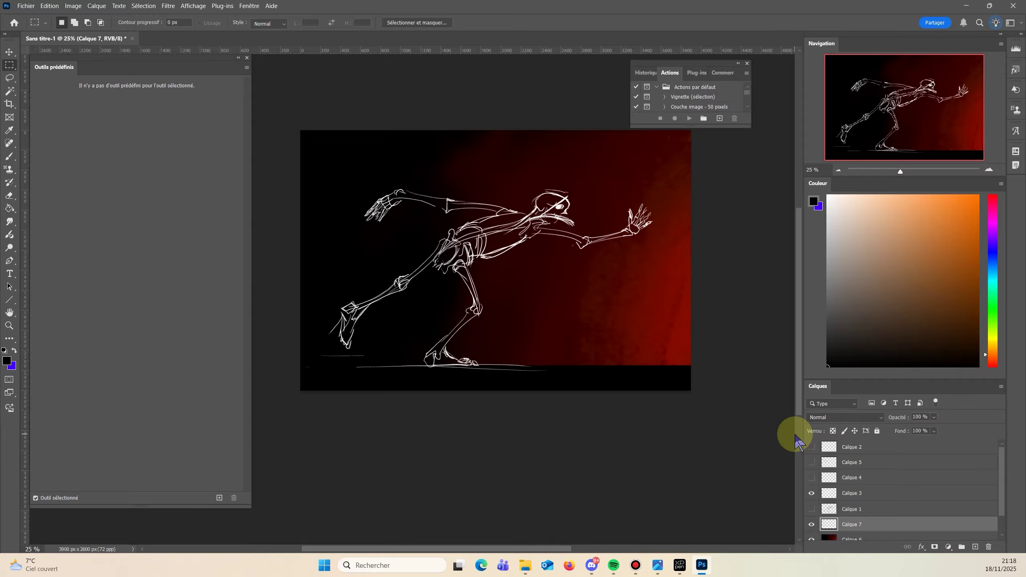
Set the brush mode to Normal and paint sampled reds onto the floor strip's right part with the textured brush at 574 px.
left_click_drag(471, 438, 474, 496)
key("b")
left_click_drag(628, 415, 420, 415)
left_click(149, 23)
left_click(133, 18)
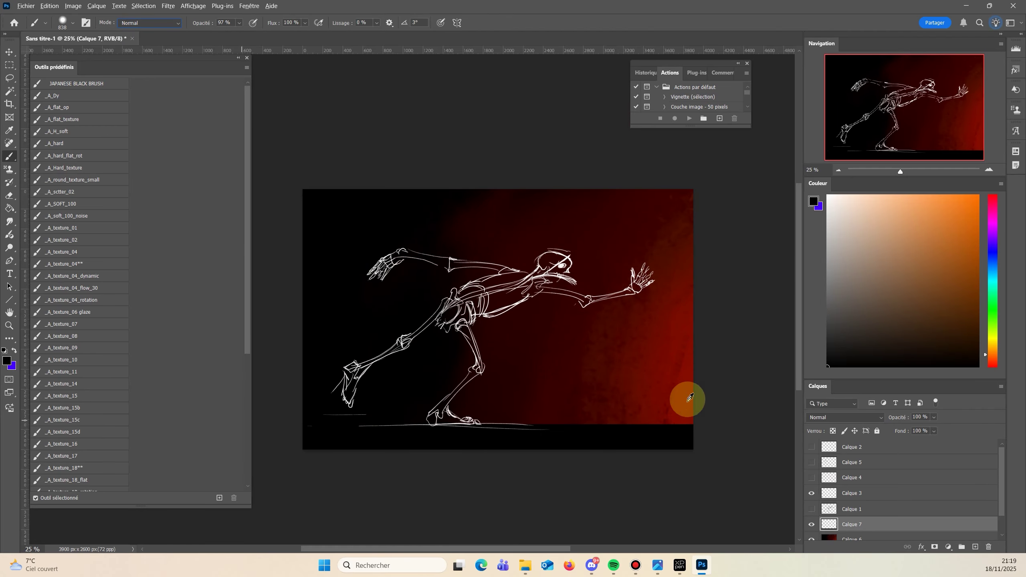
mouse_move(688, 417)
left_mouse_down()
mouse_move(717, 411)
mouse_move(747, 497)
mouse_move(782, 547)
mouse_move(765, 525)
left_mouse_up()
left_click(688, 418, "alt")
mouse_move(630, 419)
left_mouse_down()
mouse_move(804, 536)
mouse_move(729, 511)
left_mouse_up()
left_click(609, 415, "alt")
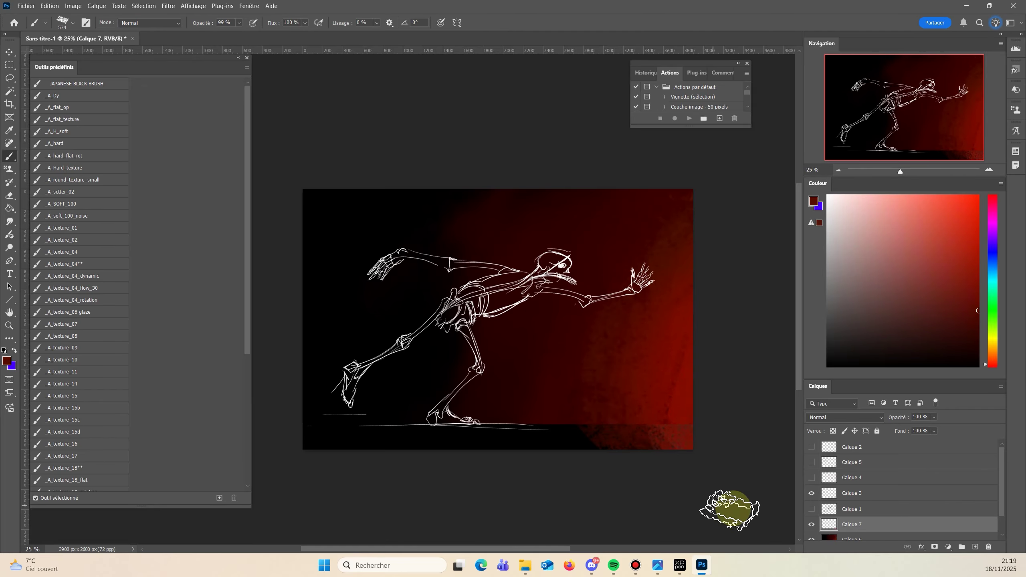
left_click_drag(571, 413, 682, 490)
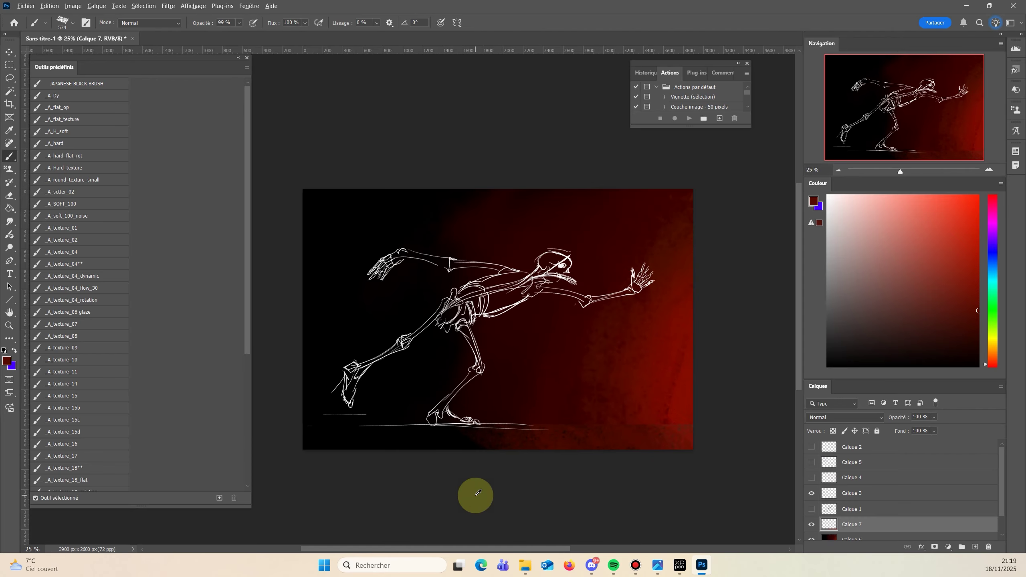
Extend the dark red texture across the floor strip to its left end with the brush at 2112 px.
mouse_move(437, 449)
left_mouse_down()
mouse_move(408, 446)
mouse_move(487, 434)
mouse_move(316, 439)
mouse_move(378, 445)
left_mouse_up()
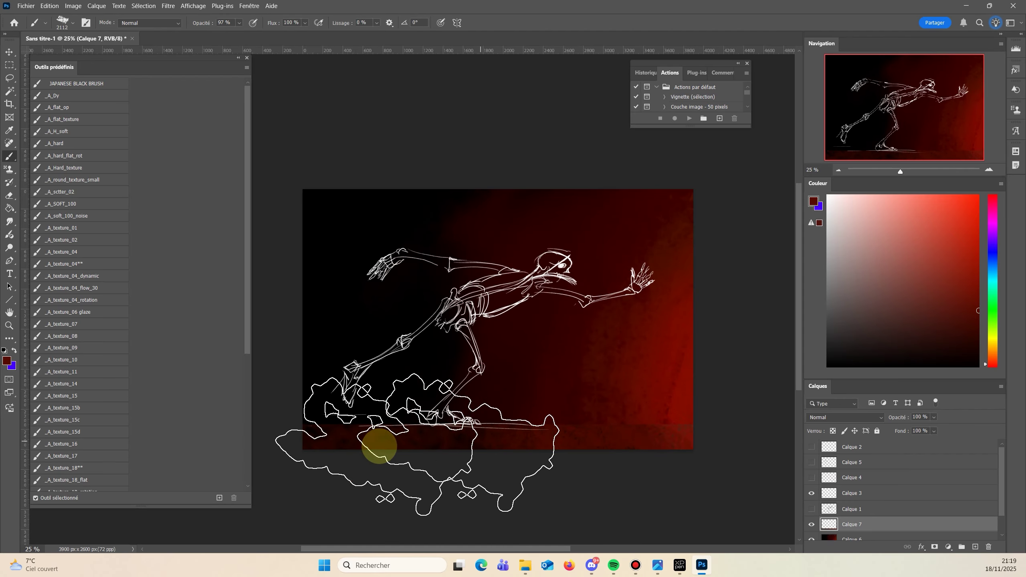
mouse_move(346, 502)
left_mouse_down()
mouse_move(419, 422)
mouse_move(380, 456)
left_mouse_up()
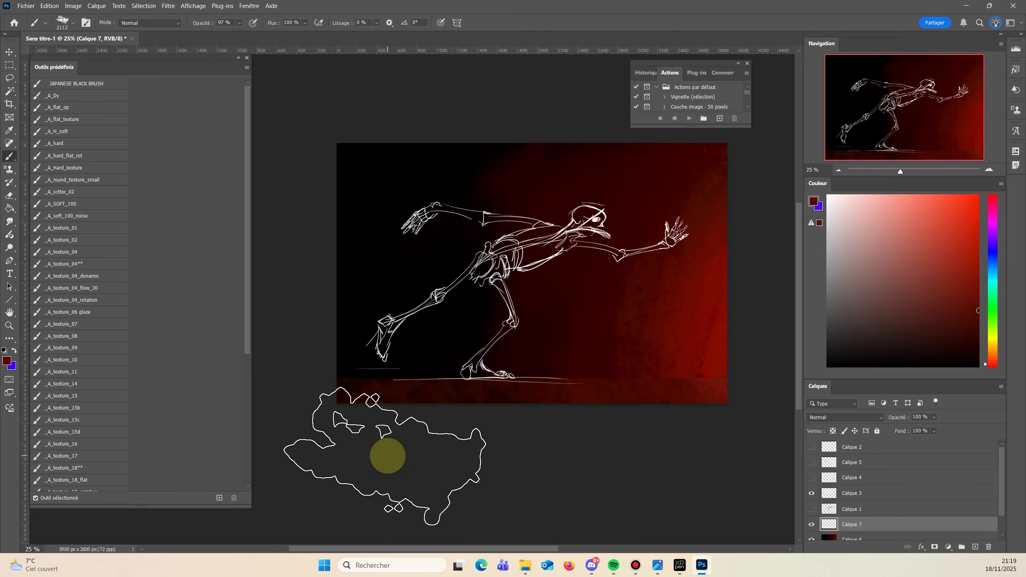
left_click_drag(563, 477, 543, 533)
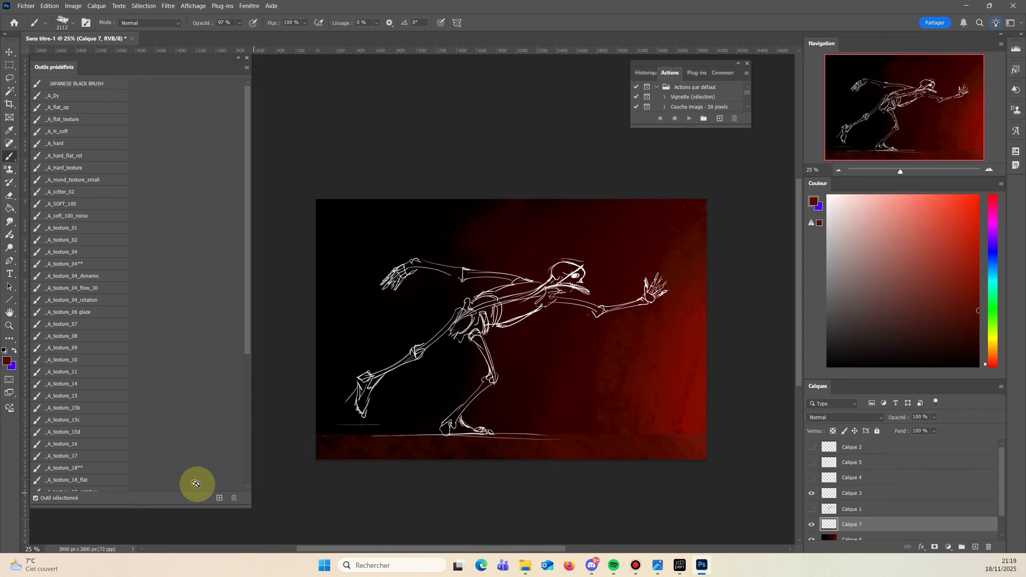
Hide the skeleton layer Calque 3 and smooth the right part of Calque 7's floor strip with the Cotton Blender mixer brush, transparent pixels locked.
left_click(812, 493)
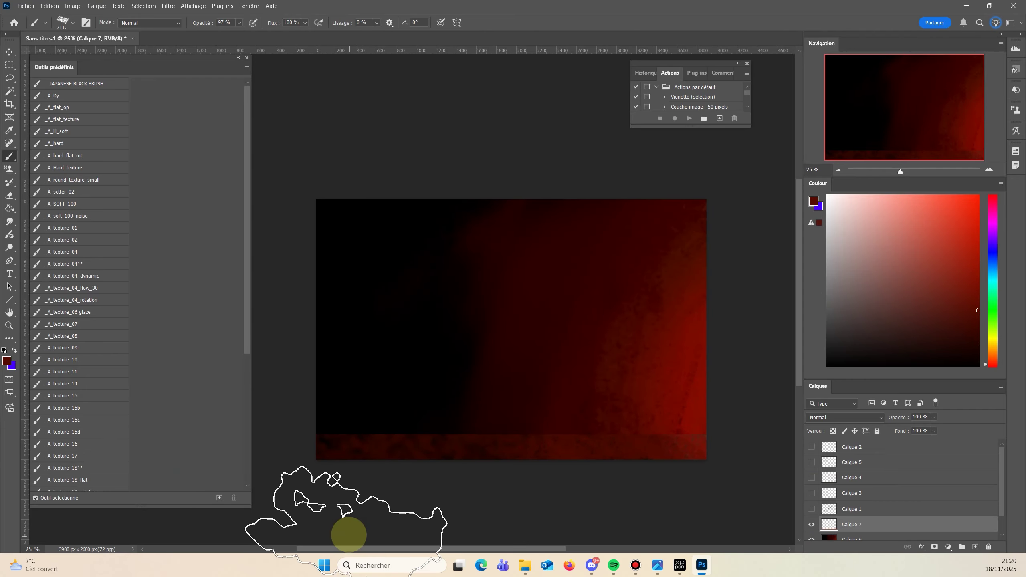
right_click(10, 156)
left_click(60, 199)
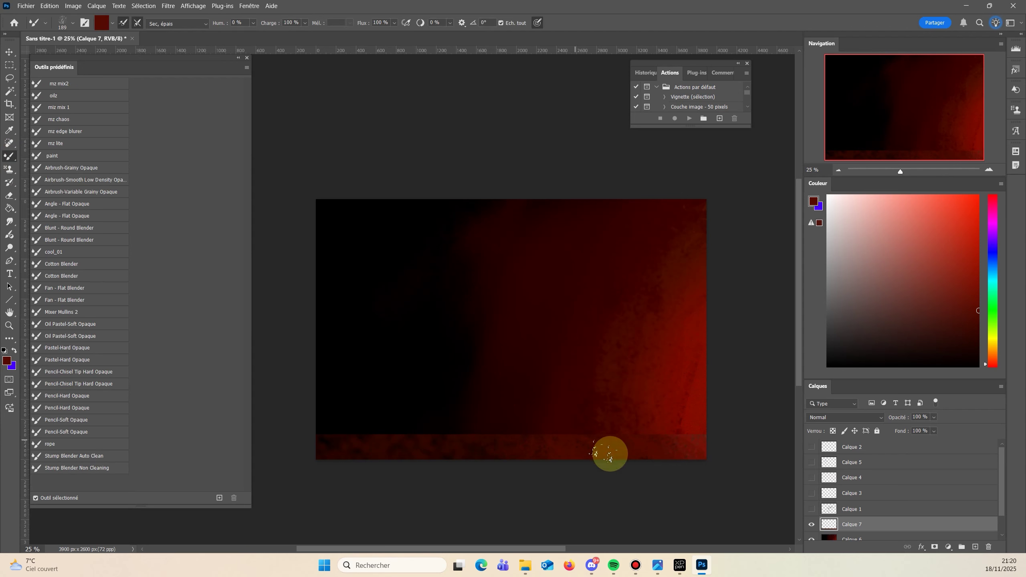
left_click_drag(611, 450, 611, 449)
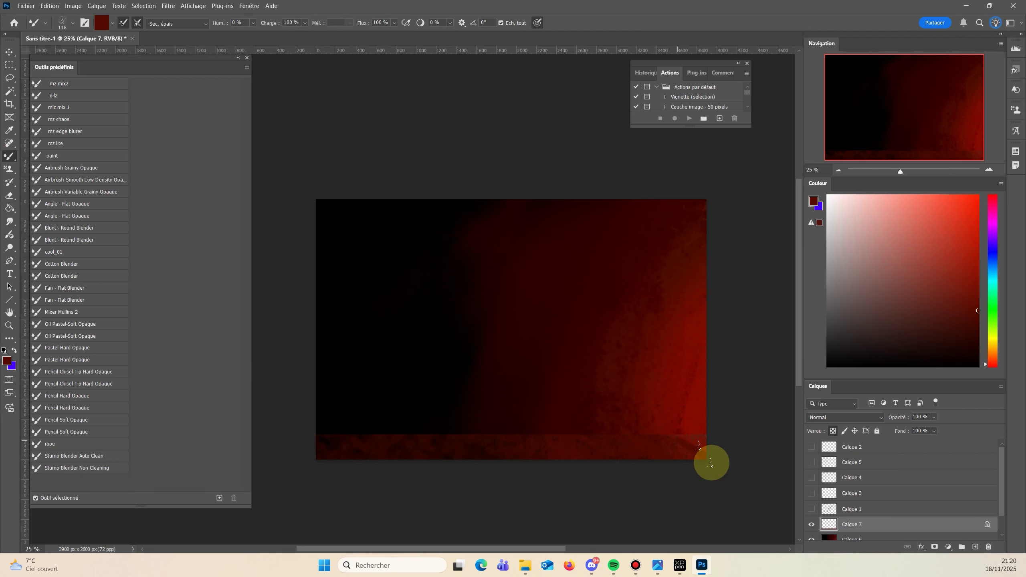
left_click(54, 278)
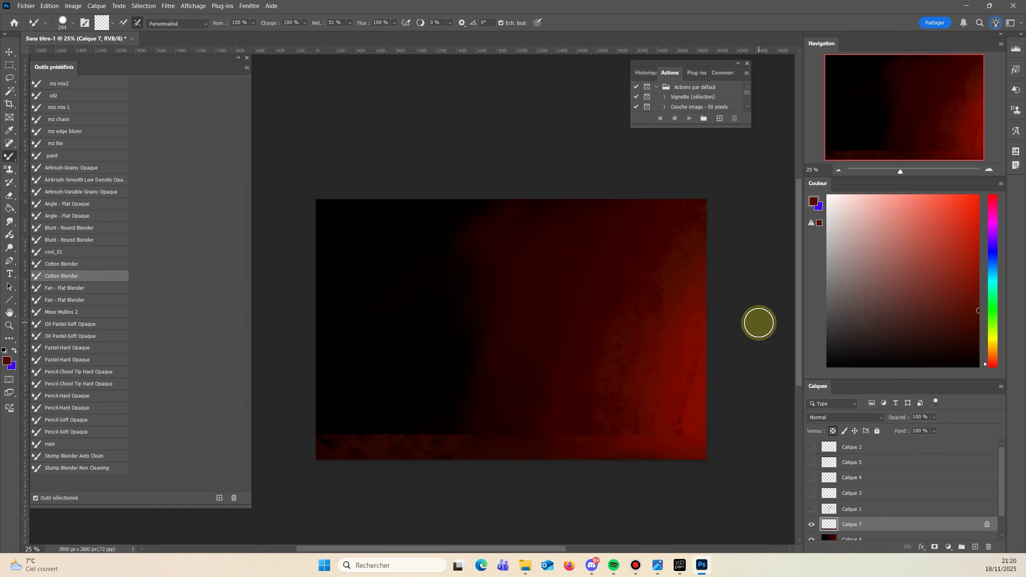
Make the background layer Calque 6 active and enlarge the Cotton Blender to 1486 px.
left_click(854, 538)
right_click(418, 326, "alt")
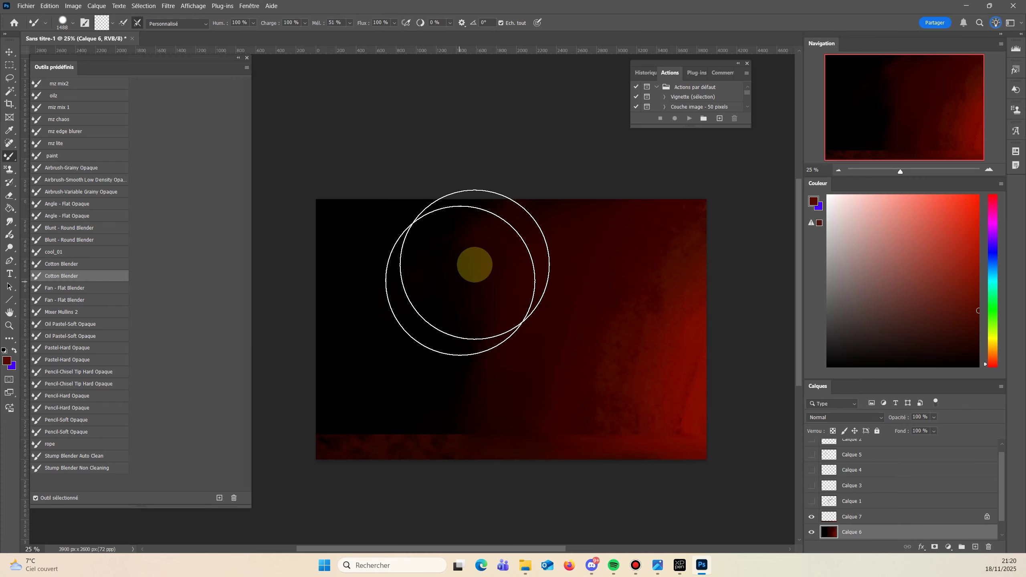
left_click(61, 312)
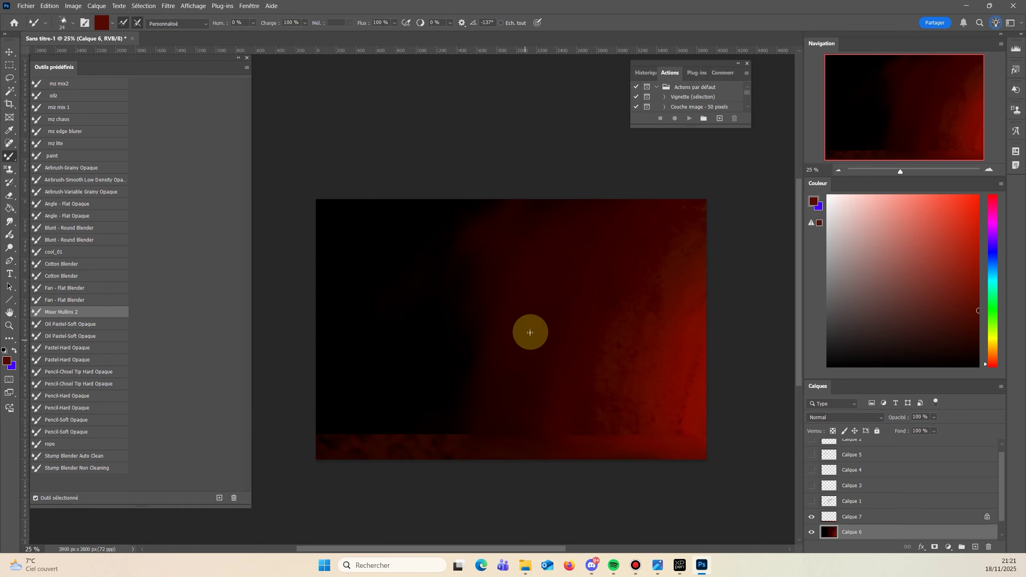
right_click(589, 349)
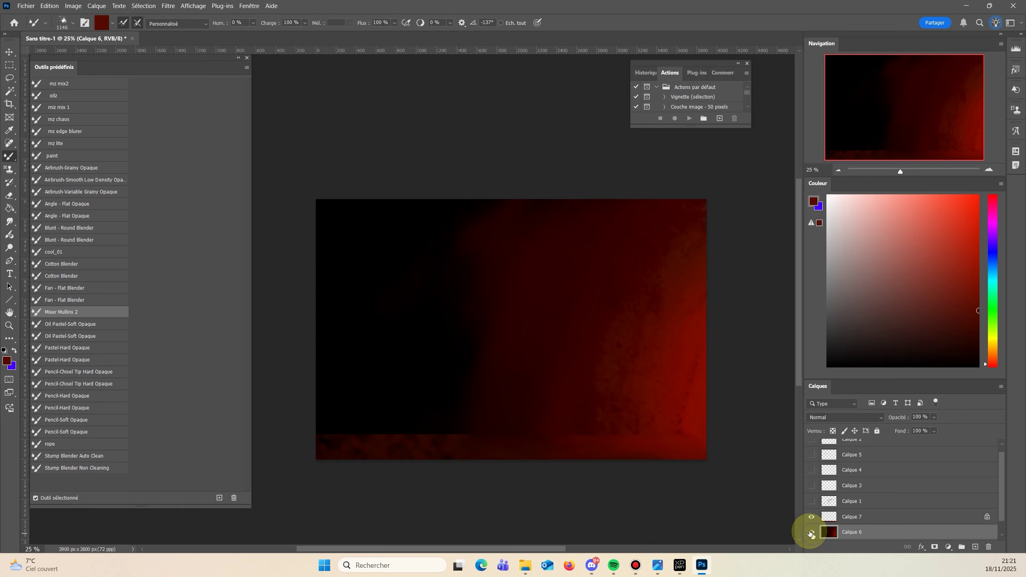
left_click_drag(464, 316, 477, 344)
right_click(396, 344)
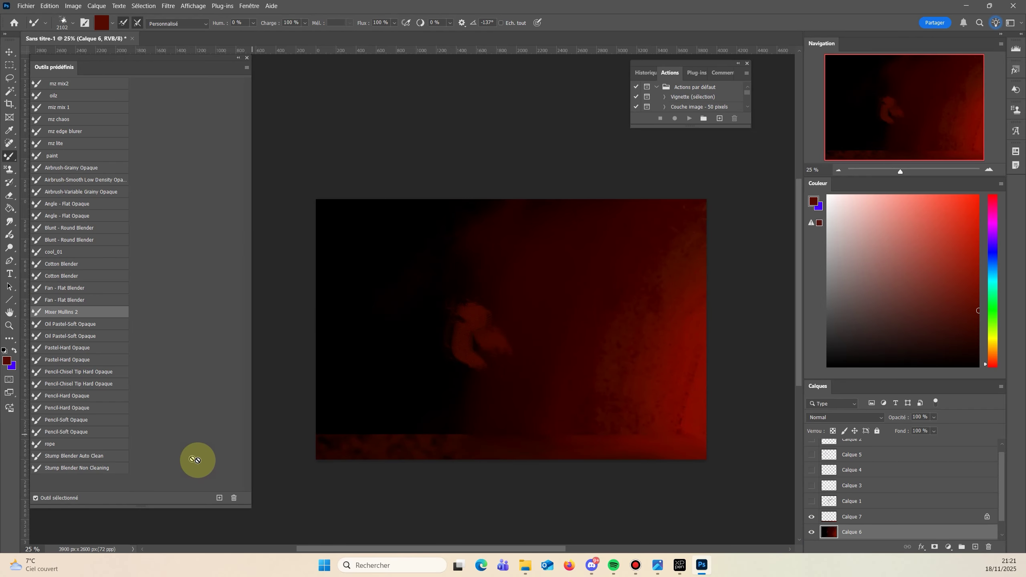
left_click_drag(303, 23, 269, 35)
left_click_drag(481, 323, 457, 372)
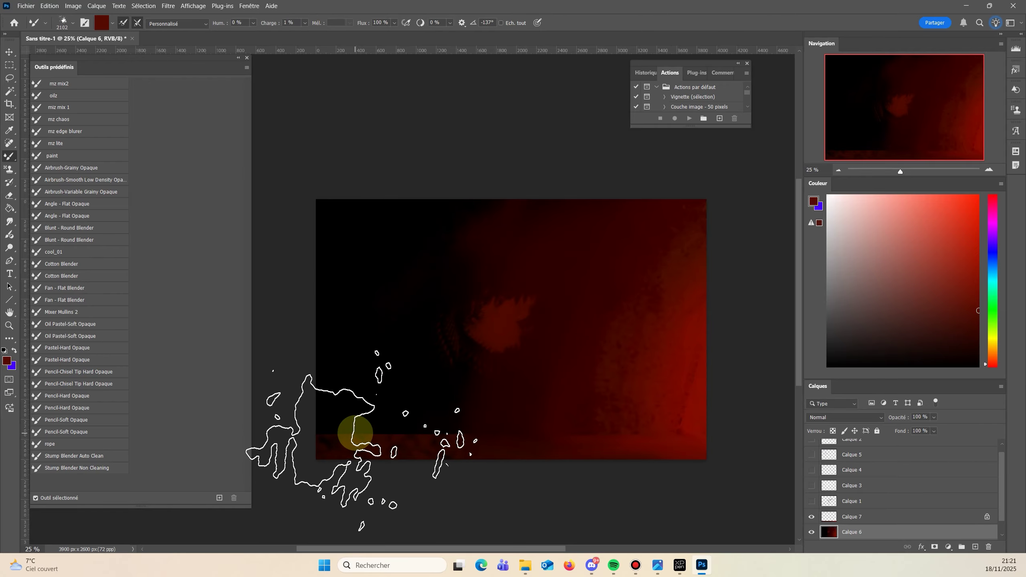
key("ctrl+z")
Blend the black-to-red background on Calque 6 and the floor strip on Calque 7 with the Blunt - Round Blender at 236 px.
left_click(62, 228)
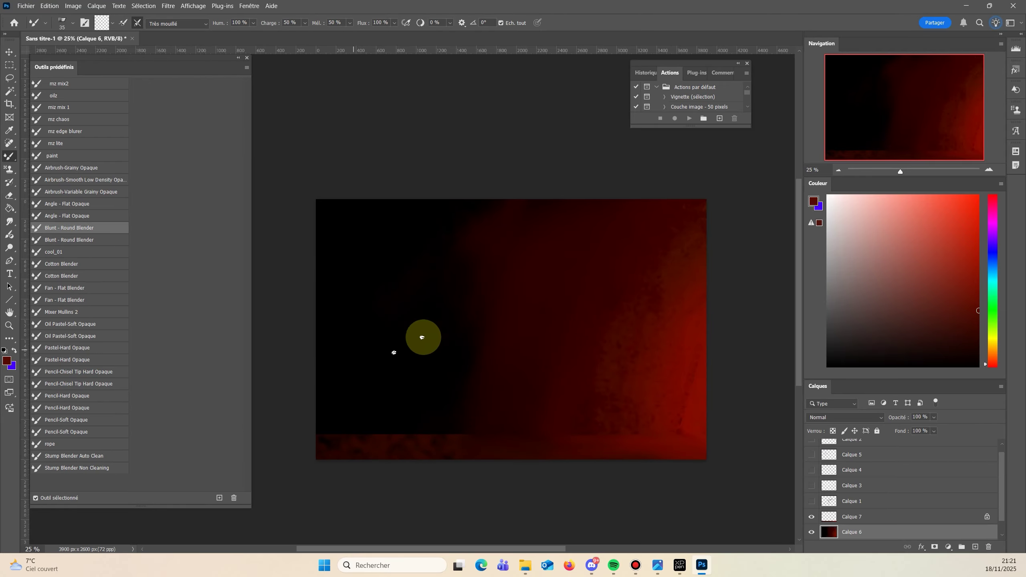
right_click(432, 328)
right_click(448, 296)
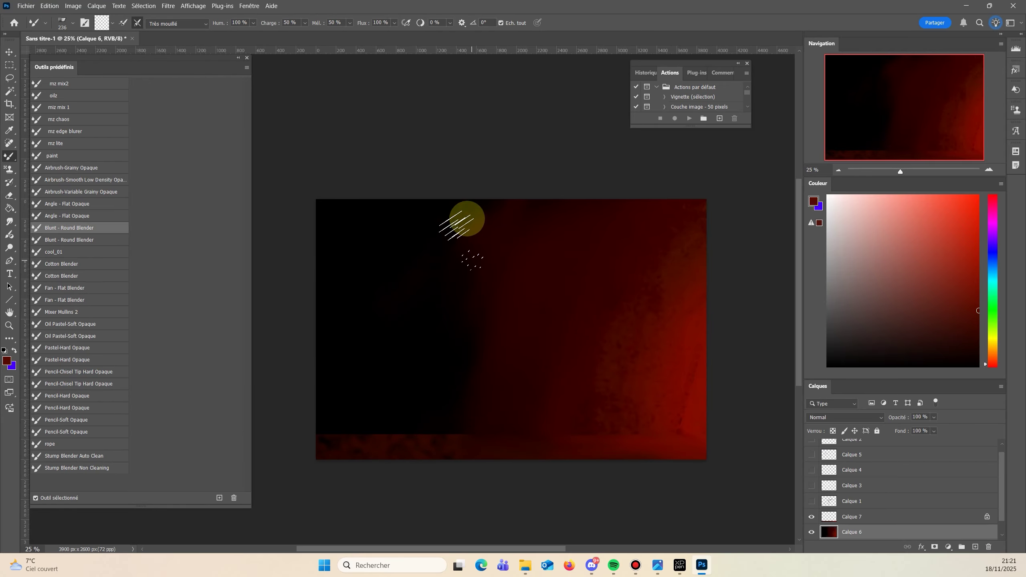
mouse_move(442, 319)
left_mouse_down()
mouse_move(437, 394)
mouse_move(408, 419)
left_mouse_up()
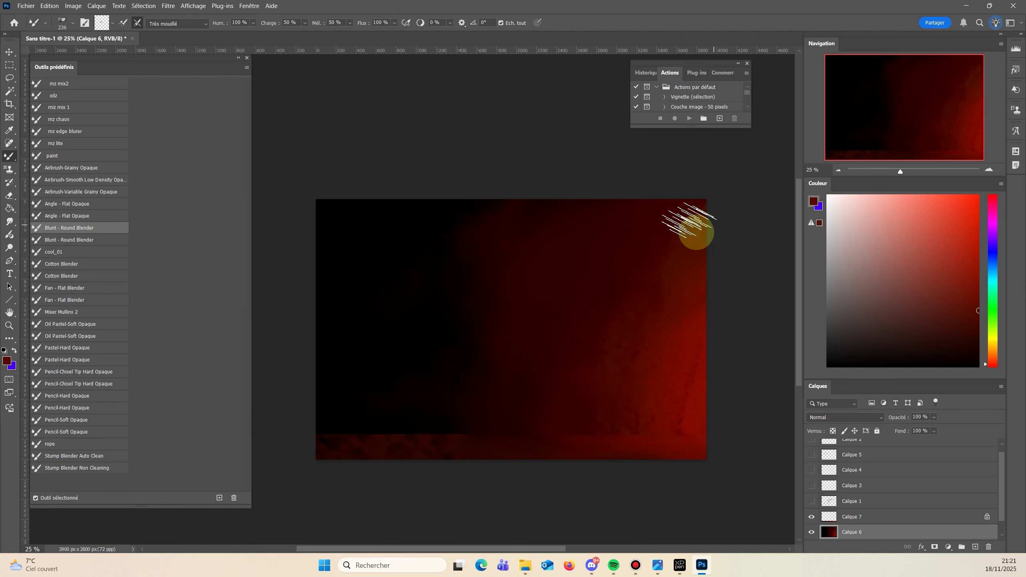
mouse_move(696, 232)
left_mouse_down()
mouse_move(659, 357)
mouse_move(665, 403)
mouse_move(580, 434)
mouse_move(642, 312)
left_mouse_up()
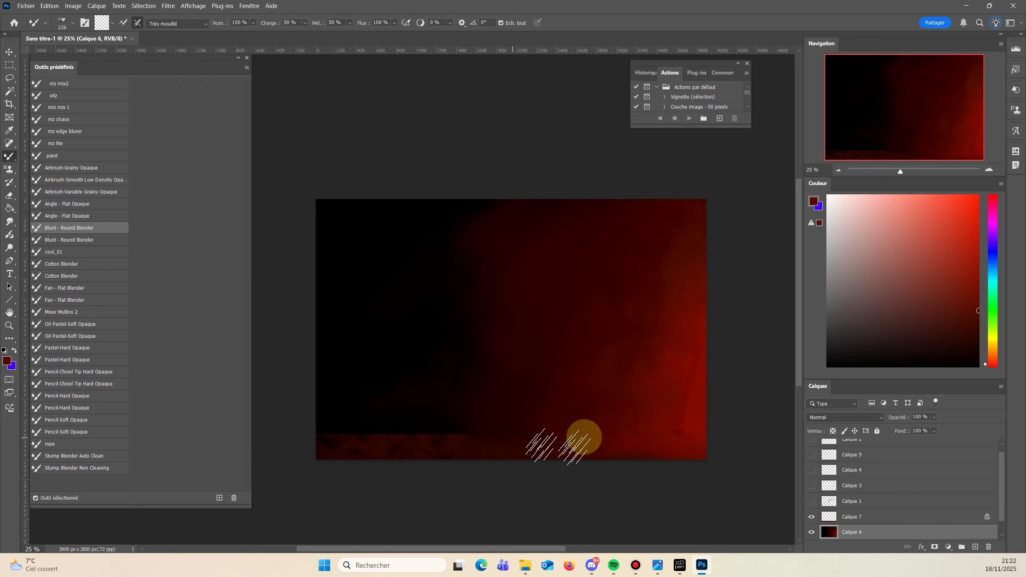
left_click(848, 517)
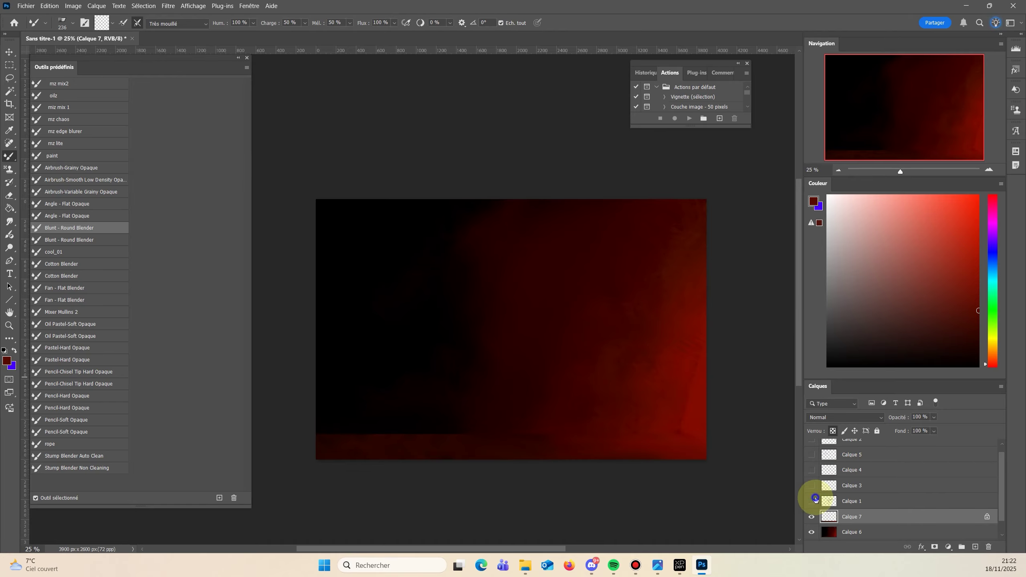
Show the sketch layers Calque 3 and Calque 1, hide the floor layer Calque 7, and flip the image horizontally with Calque 3 active.
left_click(811, 486)
left_click(811, 517)
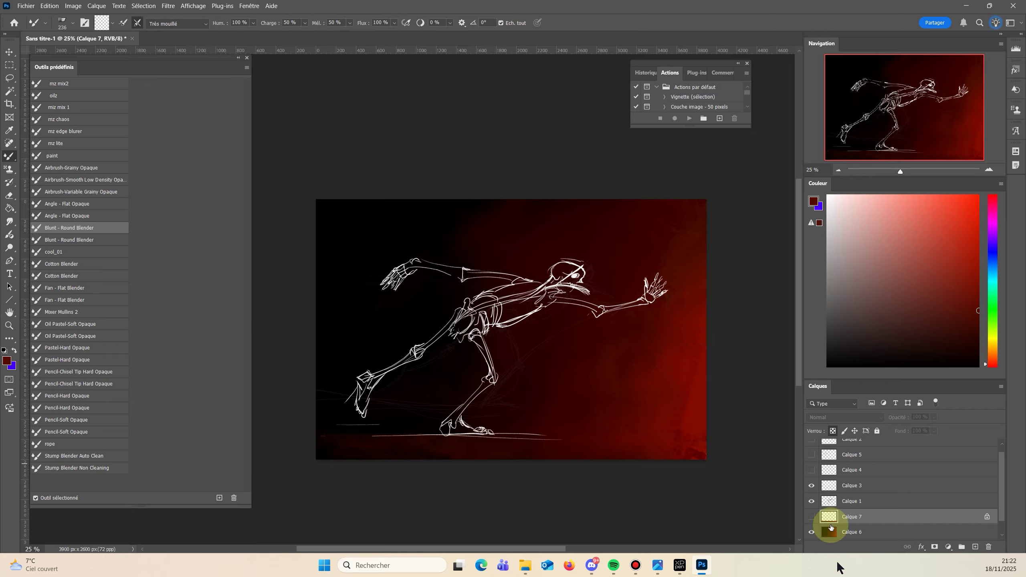
left_click(831, 485)
key("ctrl+shift+h")
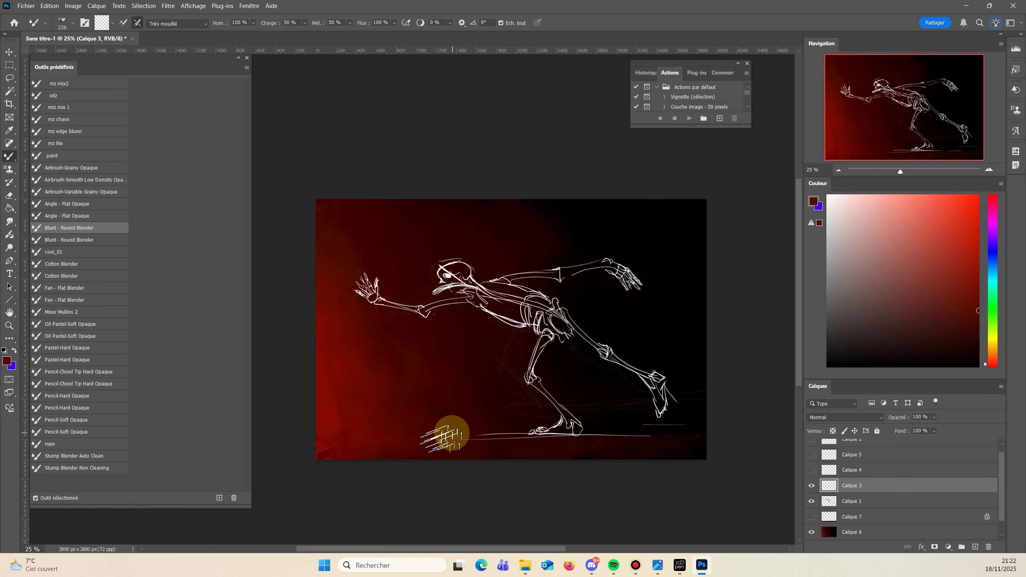
Find and launch PureRef from the Windows search, and reposition its empty, reduced board window over Firefox.
left_click(636, 566)
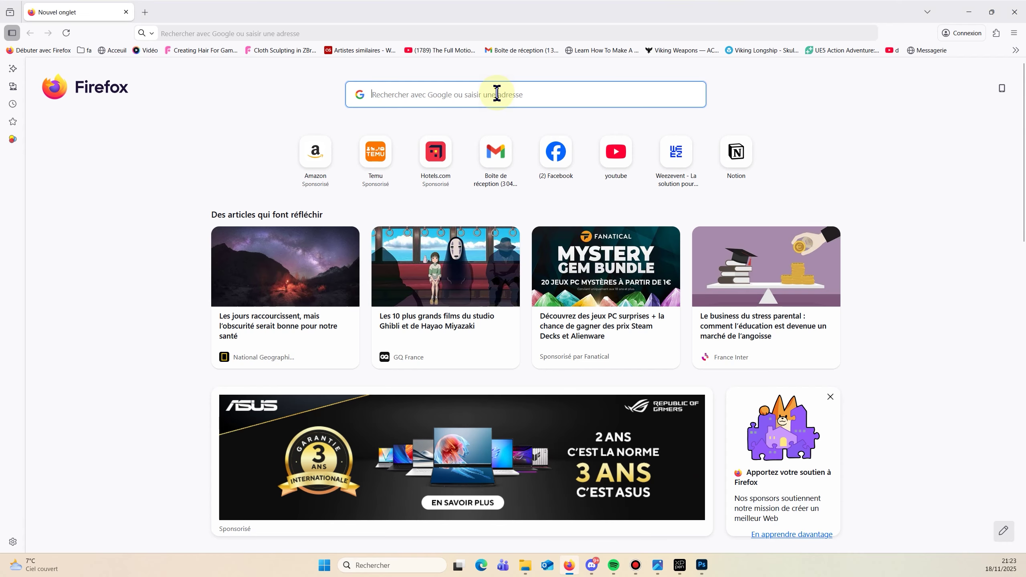
left_click(381, 566)
type("puref")
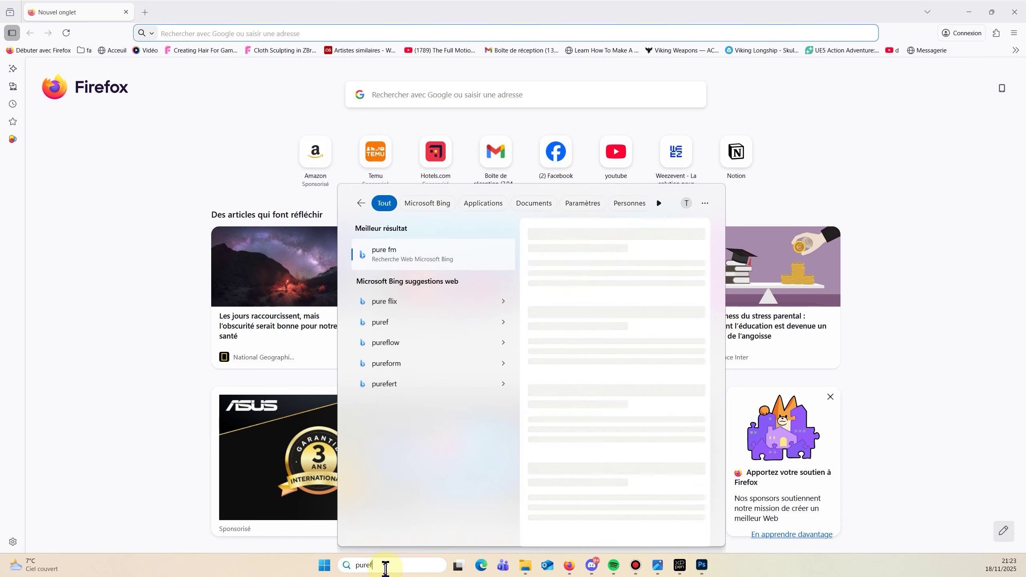
key("Return")
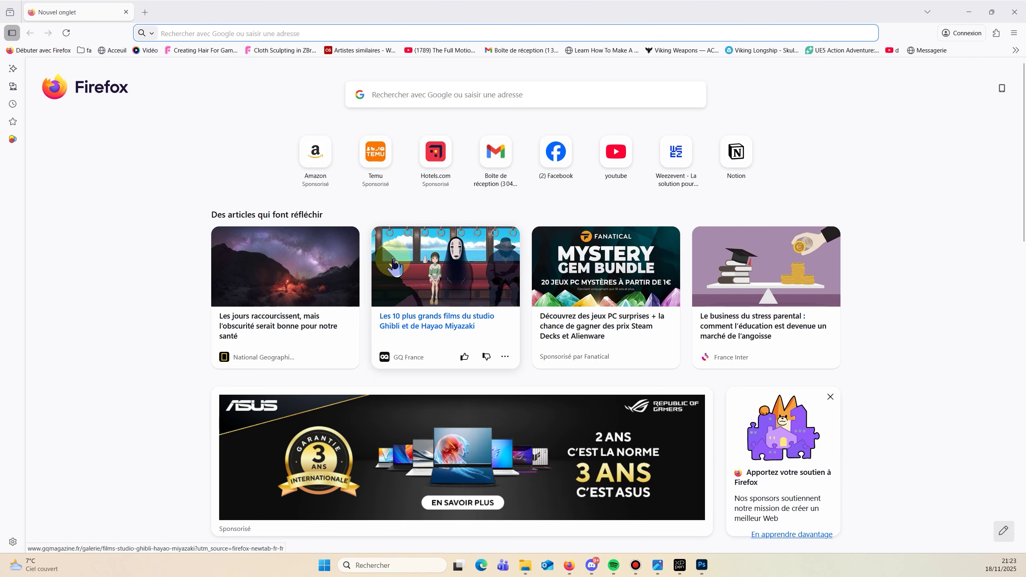
left_click_drag(154, 135, 580, 271)
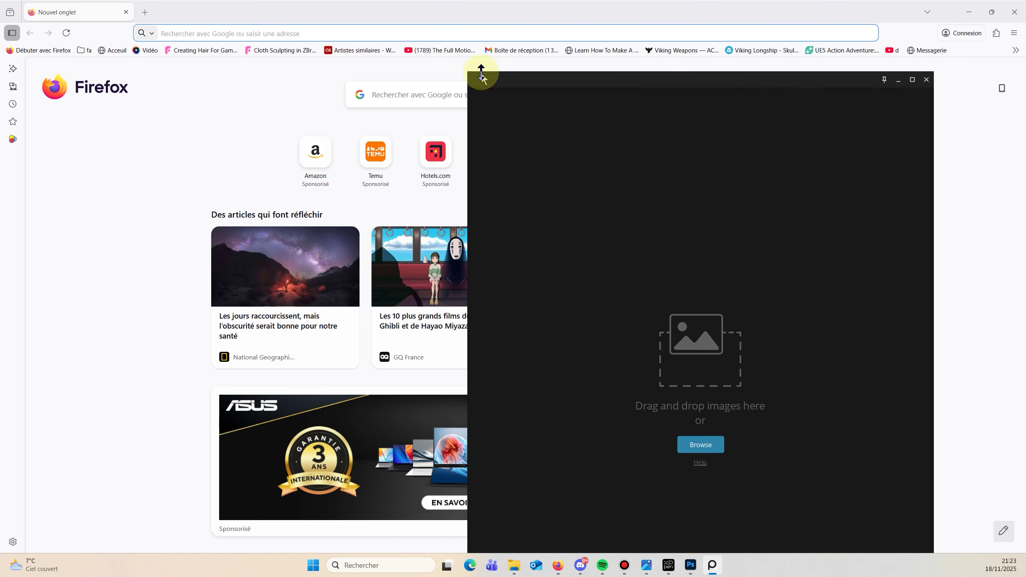
left_click_drag(481, 72, 639, 141)
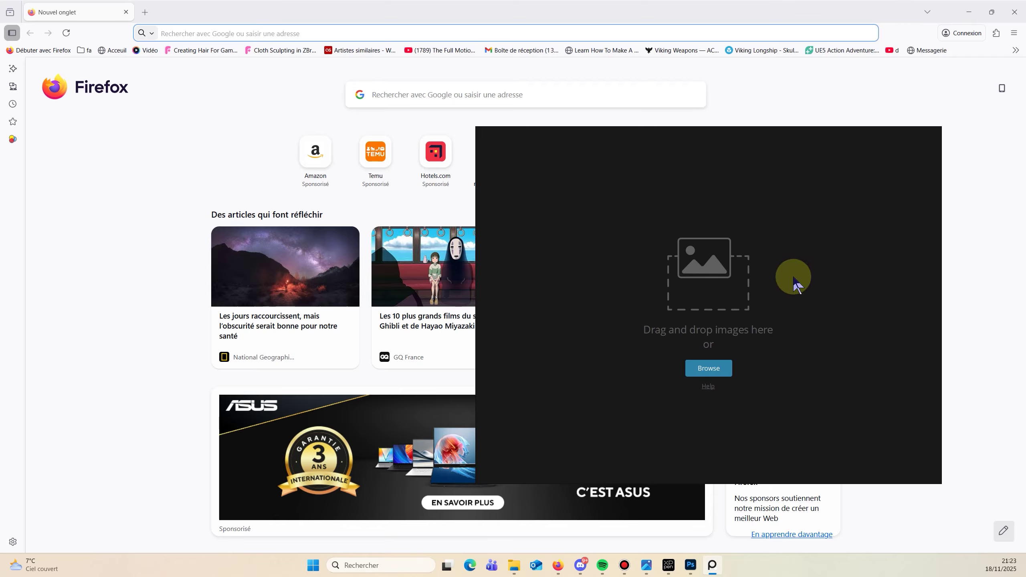
left_click_drag(655, 221, 637, 203)
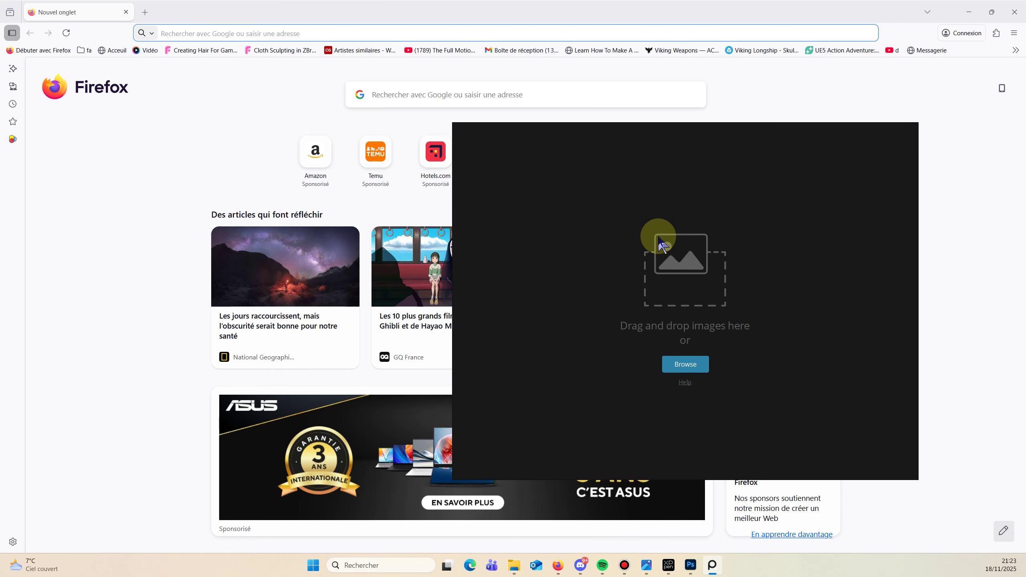
Switch to Firefox and search Google for "drapé peinture acrylique".
left_click(382, 95)
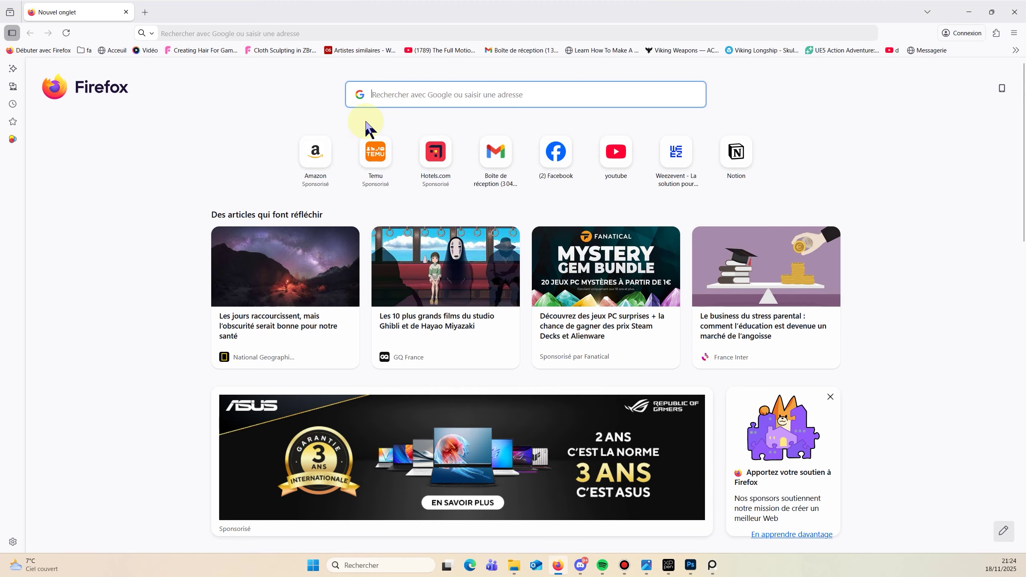
type("drap")
key("ctrl+a")
type("pein")
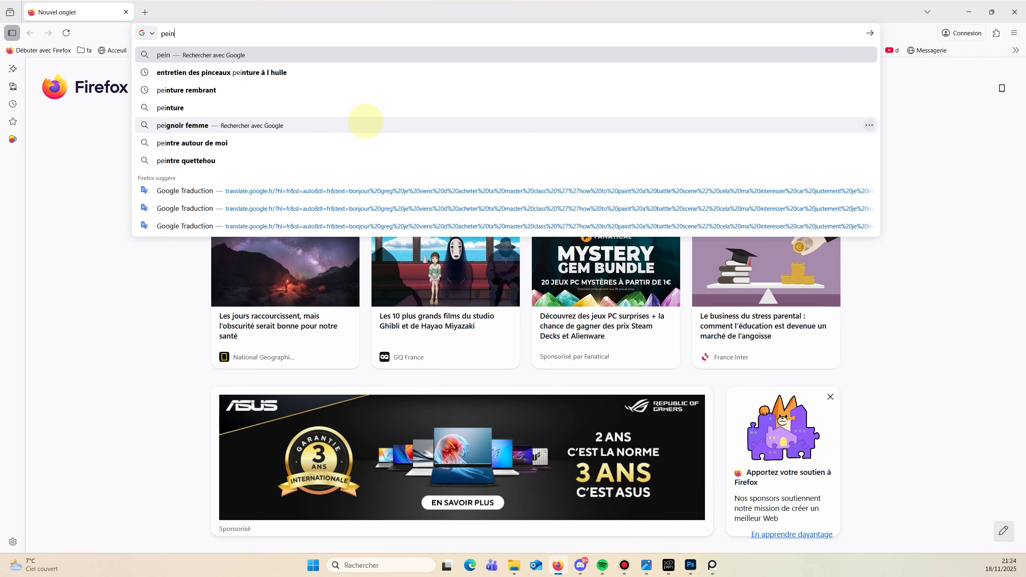
type("ture drapé")
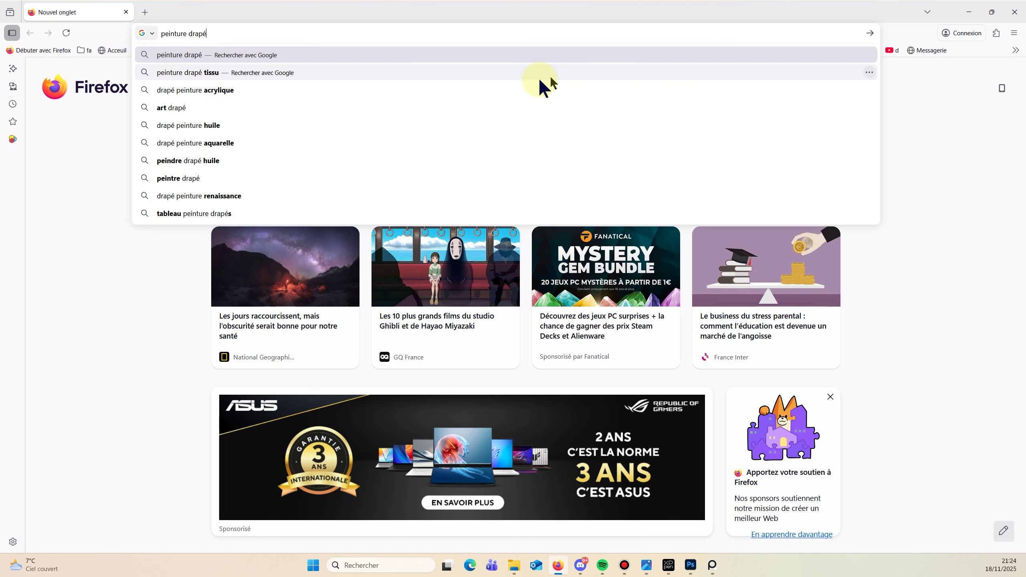
left_click(537, 90)
Refine the Google search to "drapé tissu peinture".
left_click(281, 33)
type("sdrapé tissu")
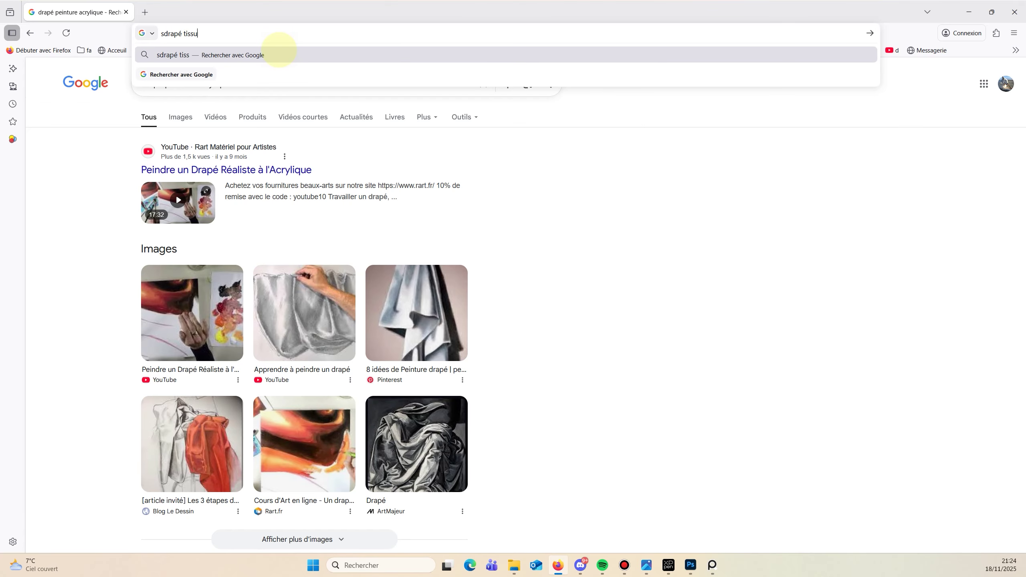
key("Return")
left_click(165, 34)
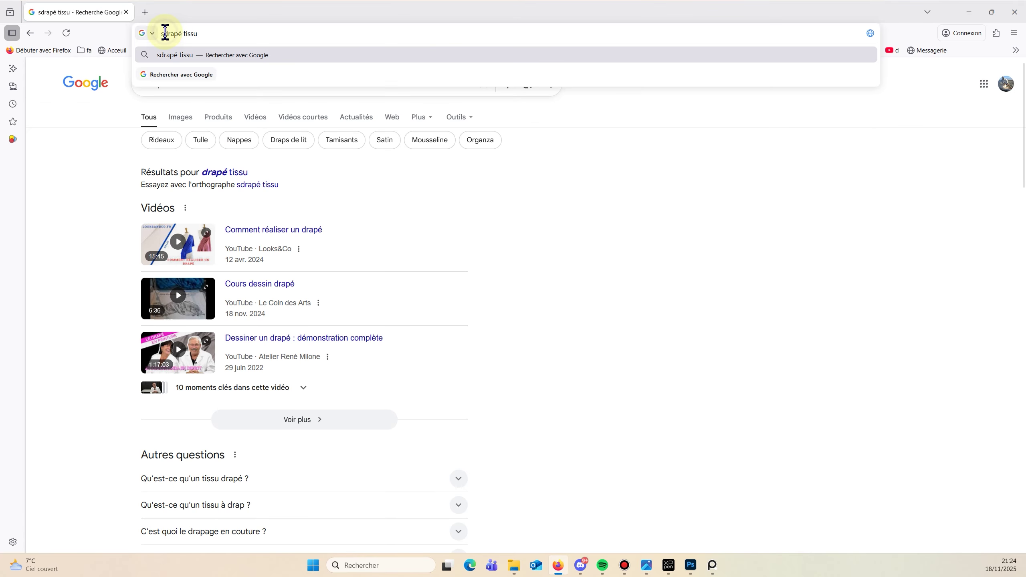
key("BackSpace")
type("peinture")
key("Return")
Look through the web results for painted drapery references, including the article "Comment peindre un drapé".
scroll(545, 363, "down", 3)
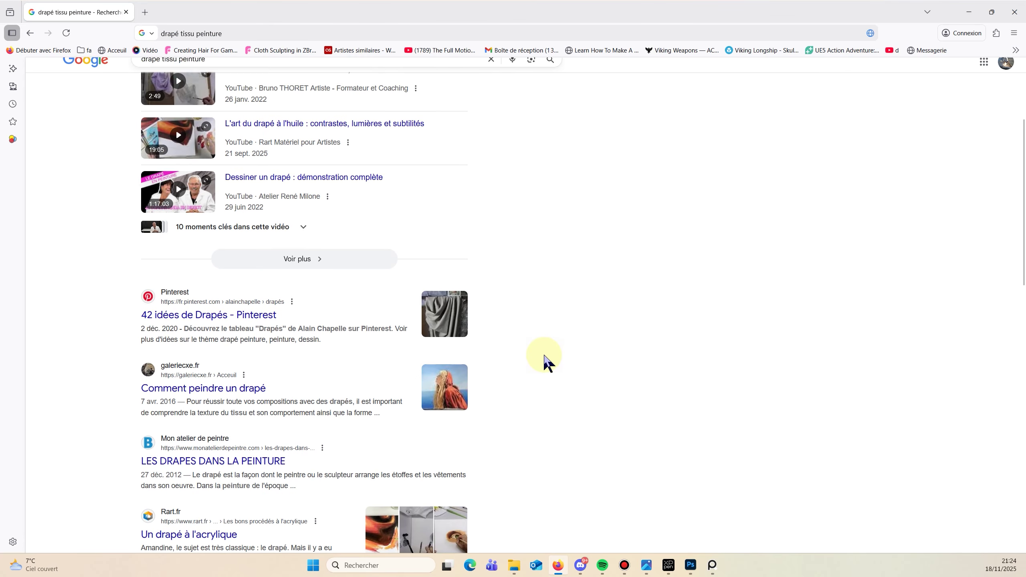
scroll(454, 290, "down", 2)
left_click(453, 285)
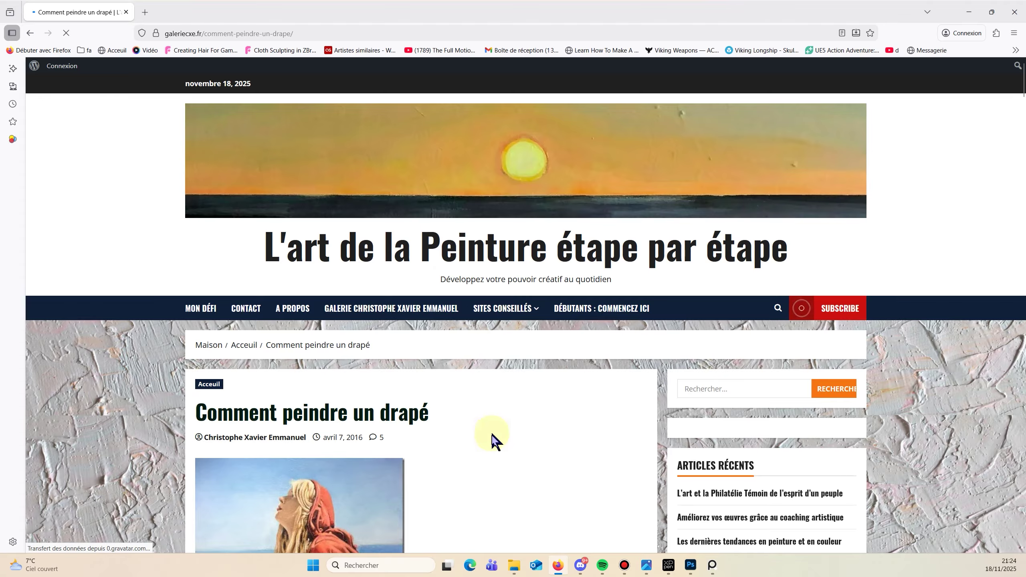
scroll(486, 229, "down", 5)
left_click(30, 33)
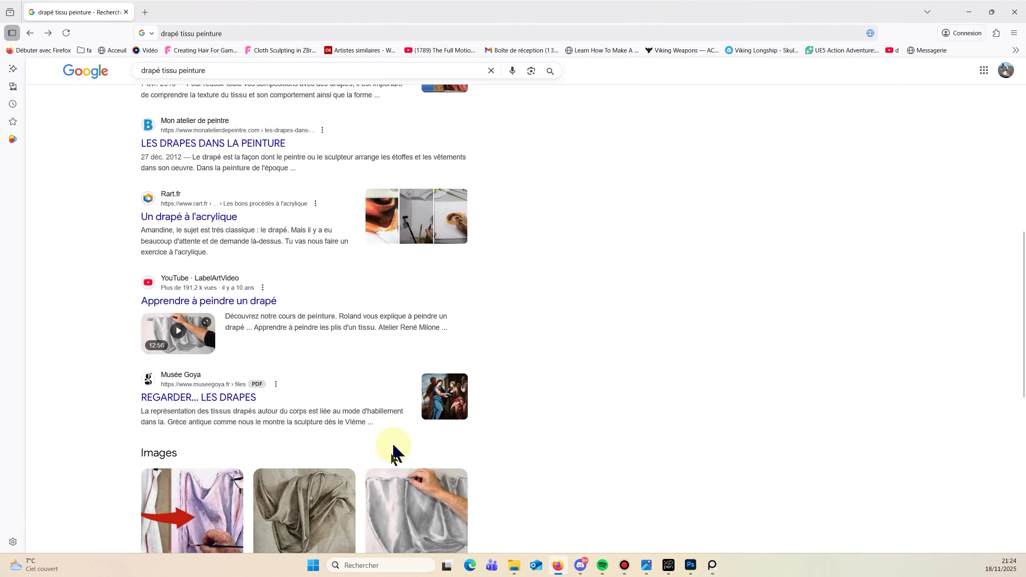
scroll(395, 448, "down", 6)
scroll(395, 447, "down", 4)
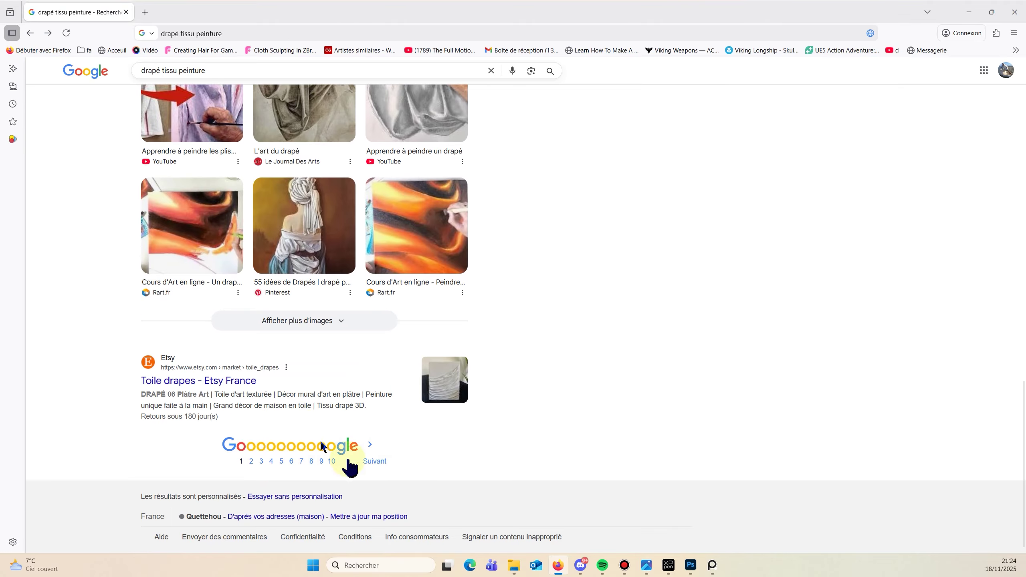
Show the image results for "drapé tissu peinture" and add Le Pèlerin's flowing drapery picture to the PureRef board.
left_click(713, 565)
scroll(262, 162, "up", 15)
left_click(180, 116)
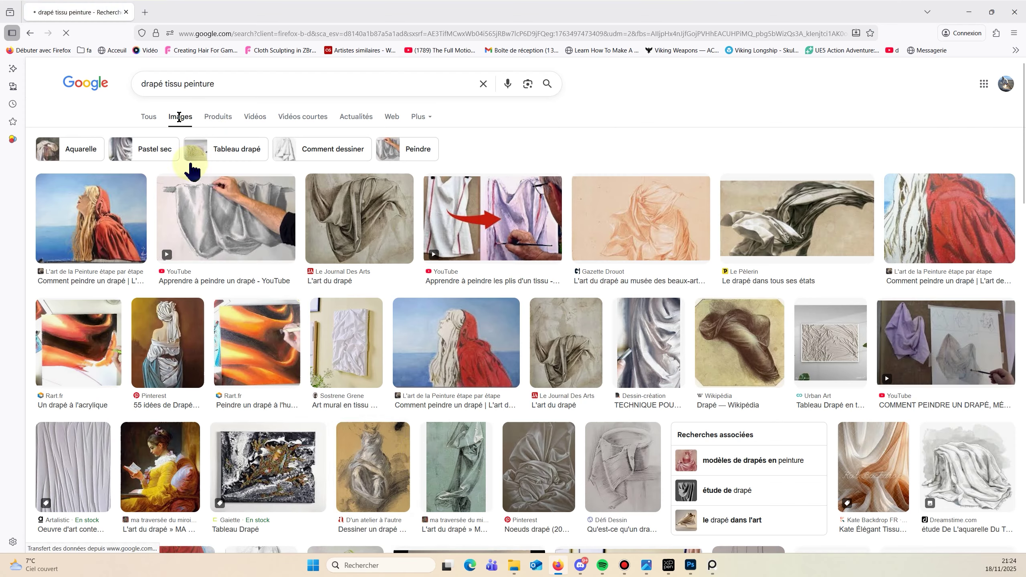
left_click(712, 565)
left_click_drag(573, 189, 209, 252)
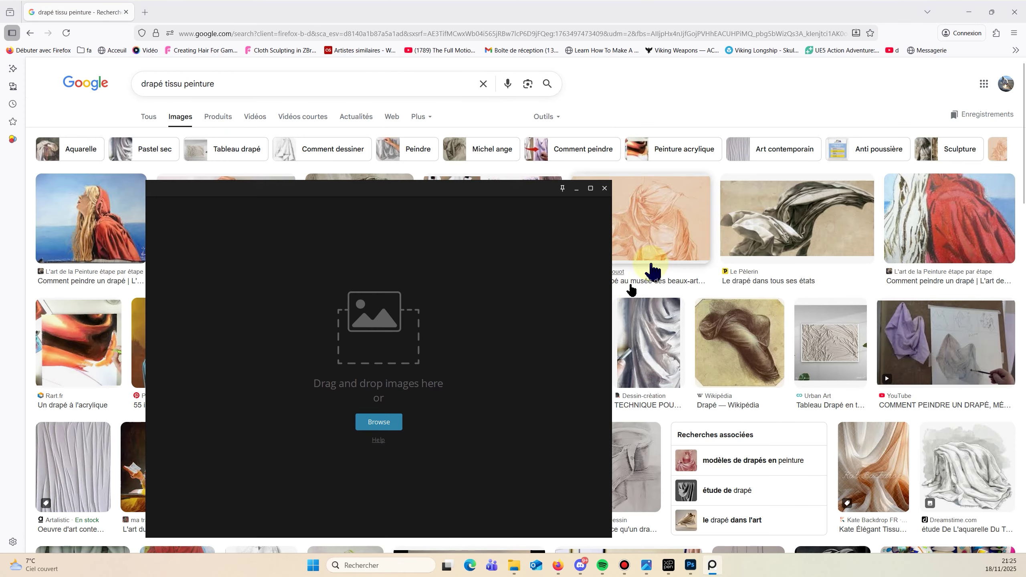
left_click_drag(785, 223, 213, 225)
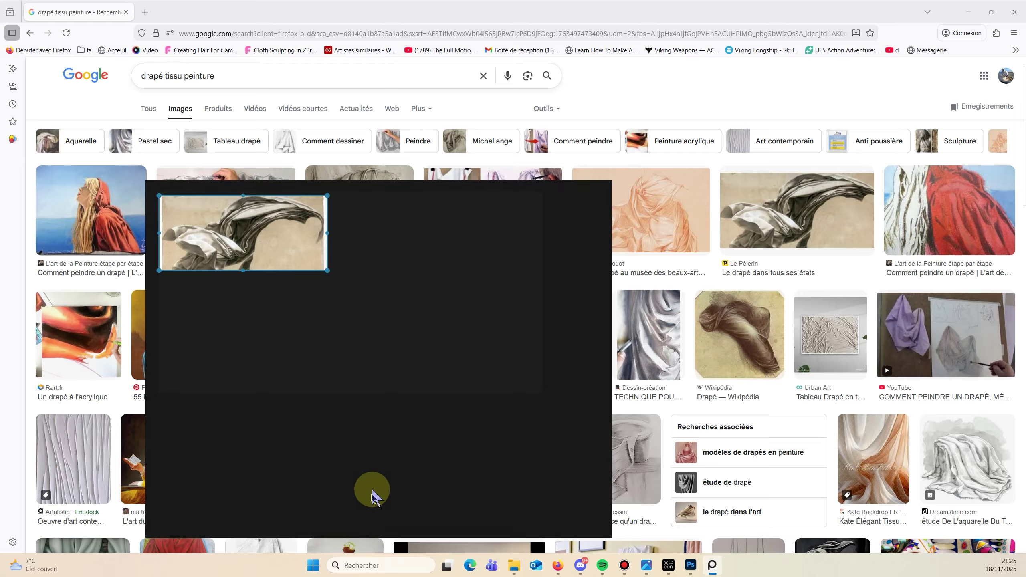
scroll(299, 305, "down", 3)
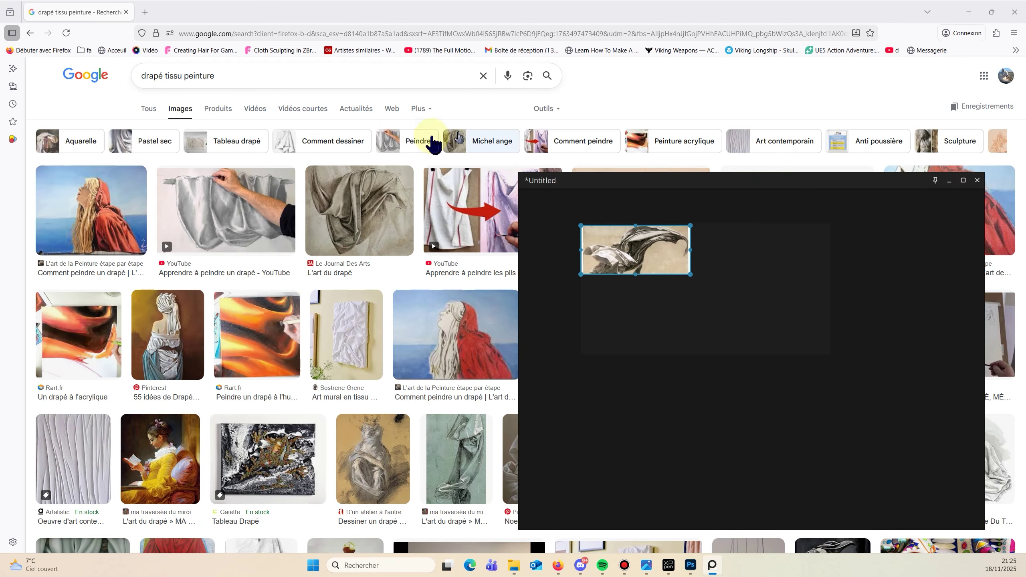
Narrow the image results to "Michel ange" and add the Musée Condé figure study and Le Journal Des Arts drapery drawing to the PureRef board.
left_click(452, 141)
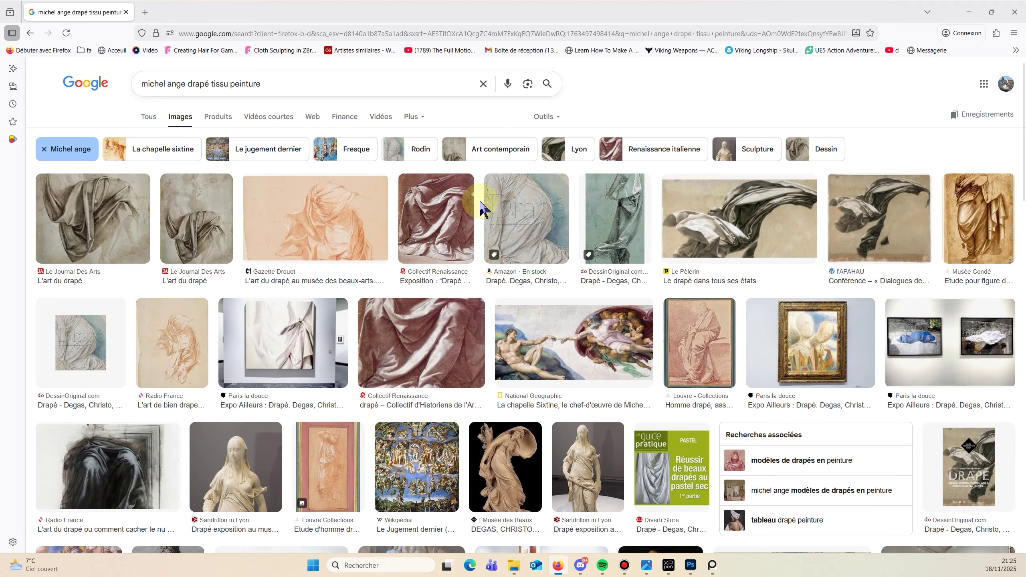
left_click(712, 565)
left_click_drag(710, 304, 427, 310)
left_click_drag(978, 218, 473, 283)
left_click_drag(93, 202, 335, 319)
left_click_drag(445, 425, 553, 245)
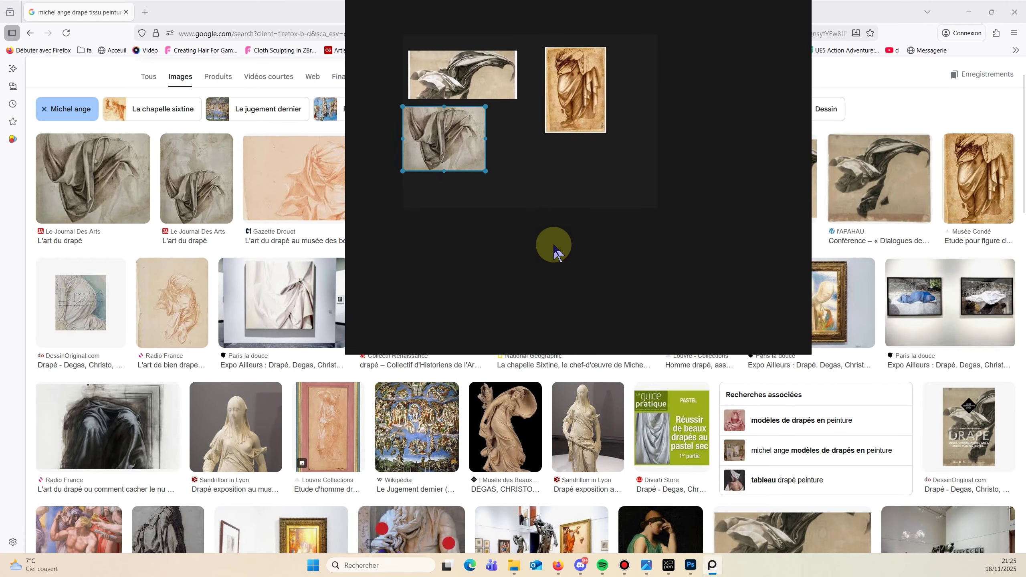
Open the Sandrillon in Lyon veiled statue result and place its large picture beside the drawings on the board.
left_click(583, 438)
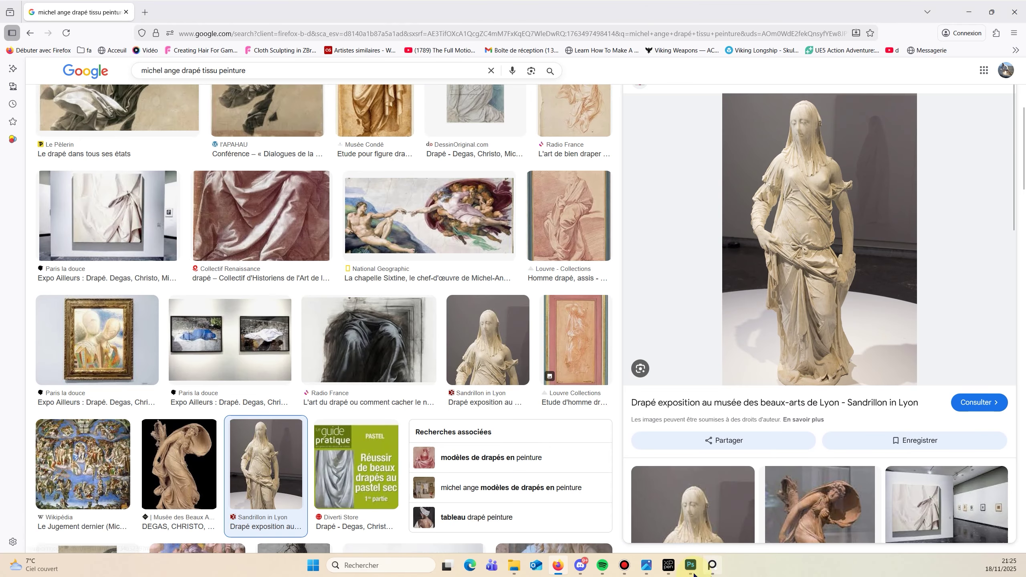
left_click(712, 566)
left_click_drag(728, 164, 447, 286)
left_click_drag(828, 243, 440, 253)
scroll(416, 296, "down", 2)
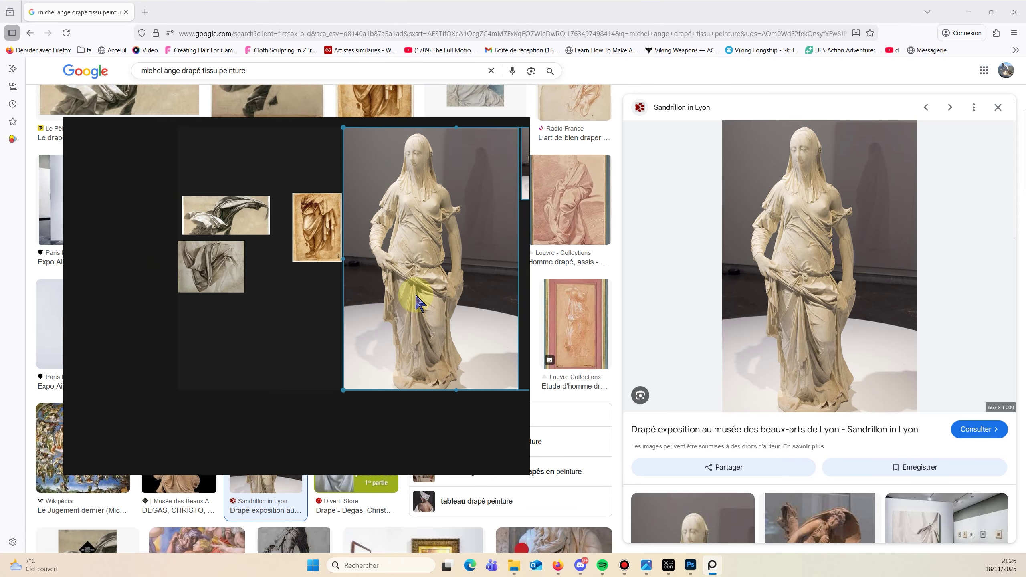
left_click_drag(376, 230, 381, 269)
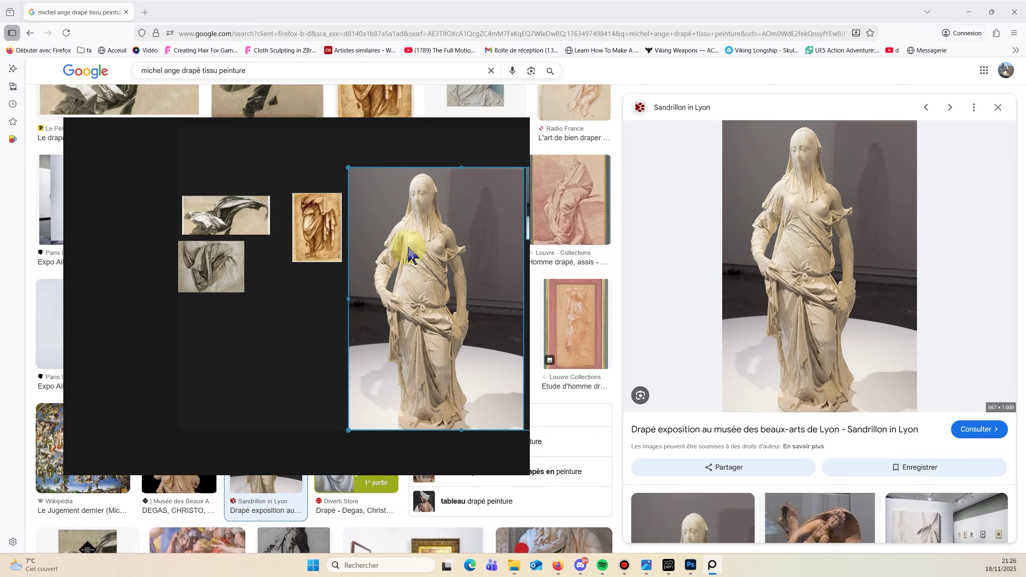
Add the Beaux Arts Magazine Pietà enlarged below the drawings, plus the two veiled busts from the related images.
scroll(826, 364, "down", 5)
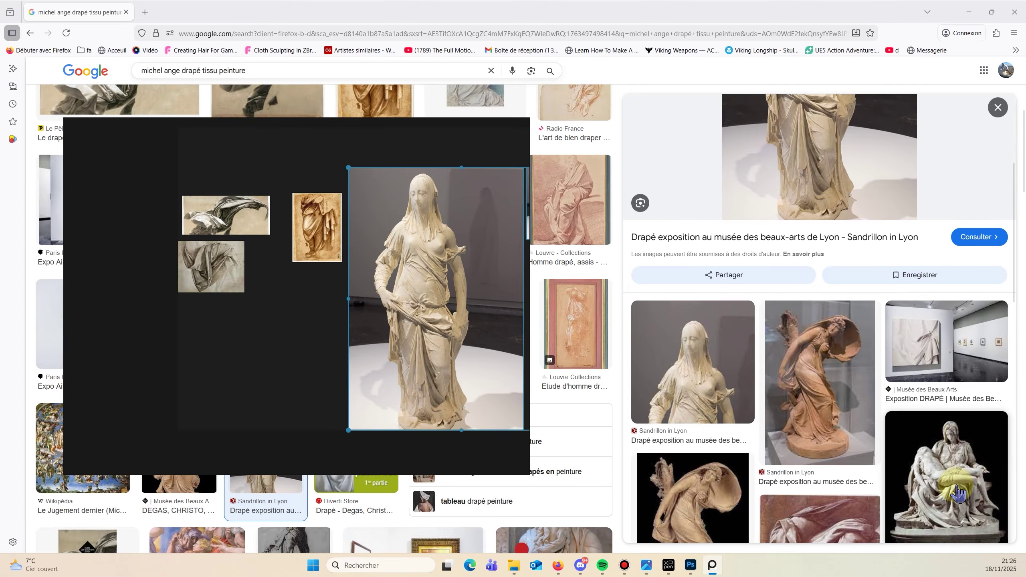
scroll(957, 481, "down", 1)
left_click(712, 566)
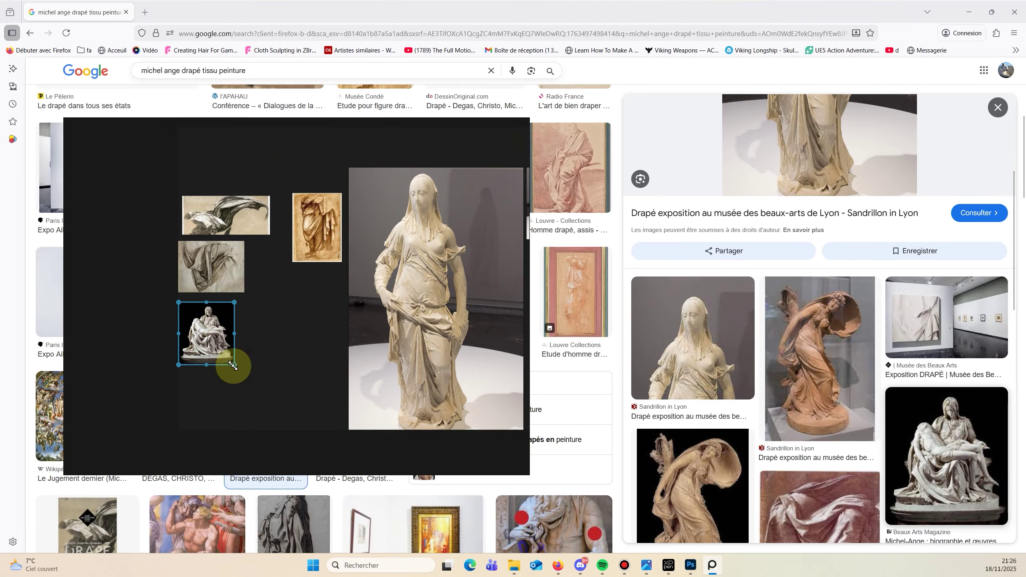
scroll(925, 452, "down", 5)
scroll(944, 508, "down", 5)
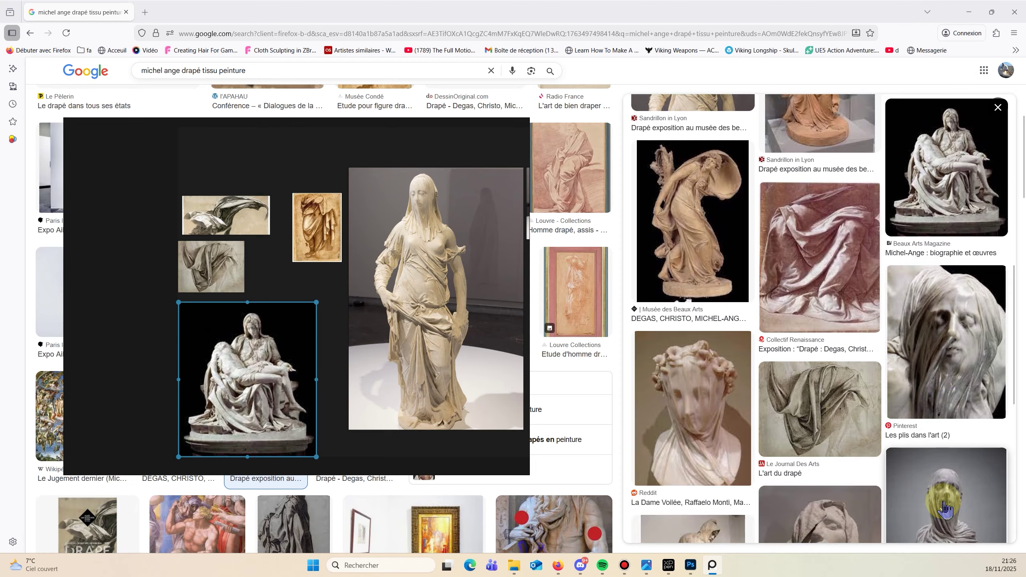
left_click_drag(681, 309, 142, 201)
left_click_drag(946, 423, 127, 265)
Open the Holyart.fr image of Michelangelo's hooded Pietà group and add it to the reference board.
left_click(667, 398)
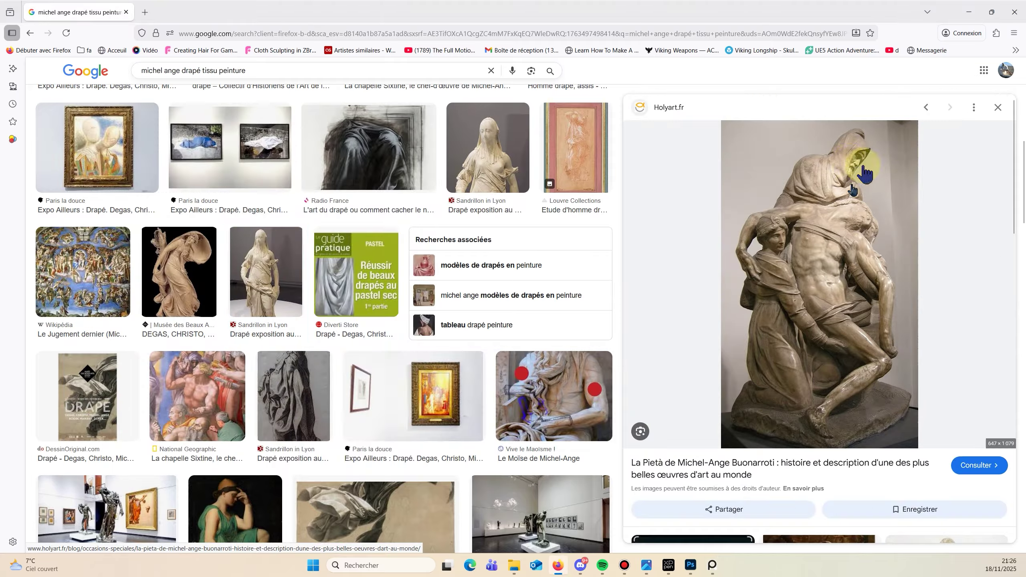
left_click_drag(859, 392, 336, 348)
scroll(155, 360, "down", 5)
left_click_drag(459, 353, 544, 297)
Look through the related Pietà images and add the brown Ladilettantelle sculpture to the board.
scroll(792, 412, "down", 10)
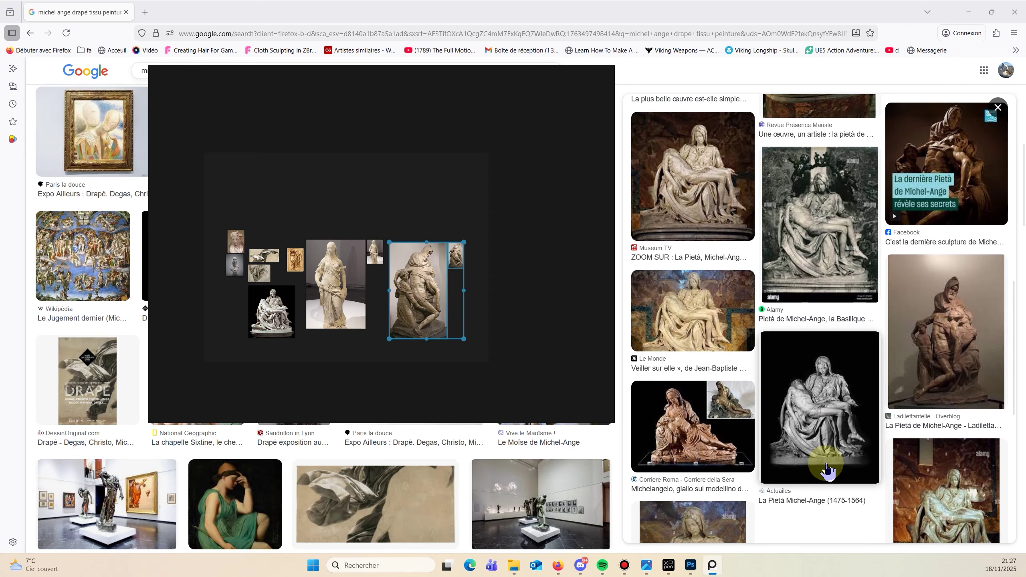
scroll(939, 348, "down", 5)
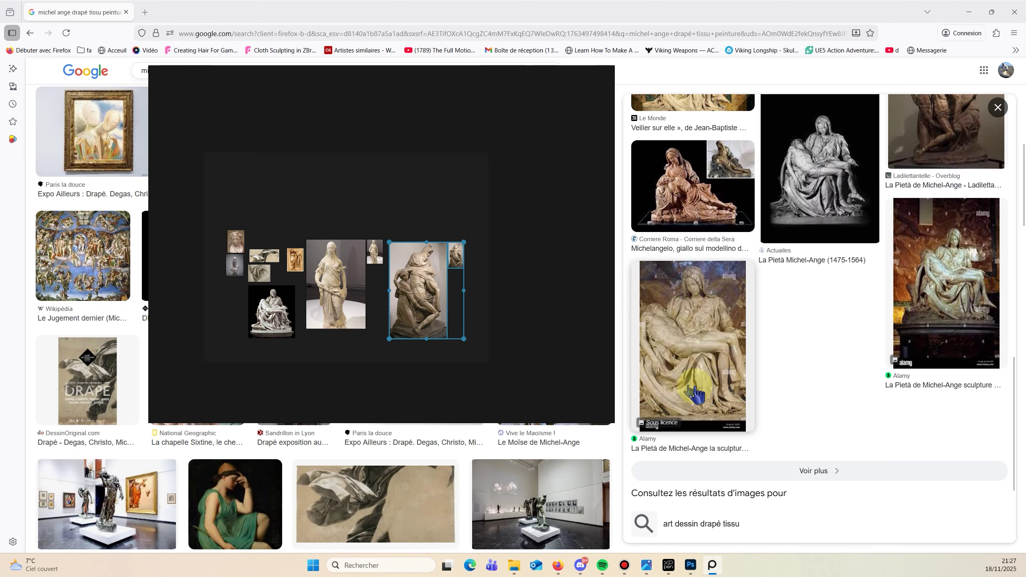
scroll(945, 323, "up", 4)
left_click_drag(952, 268, 523, 308)
scroll(788, 315, "up", 9)
left_click_drag(430, 160, 694, 244)
Search Google Images for "gallerie de l os".
scroll(274, 243, "up", 10)
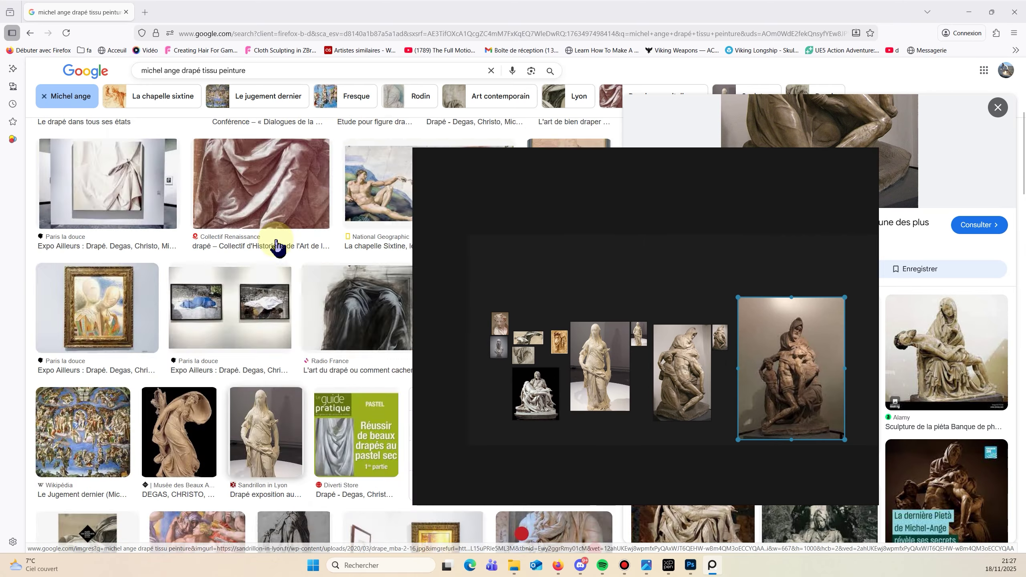
left_click(234, 83)
type("gallerie de l os")
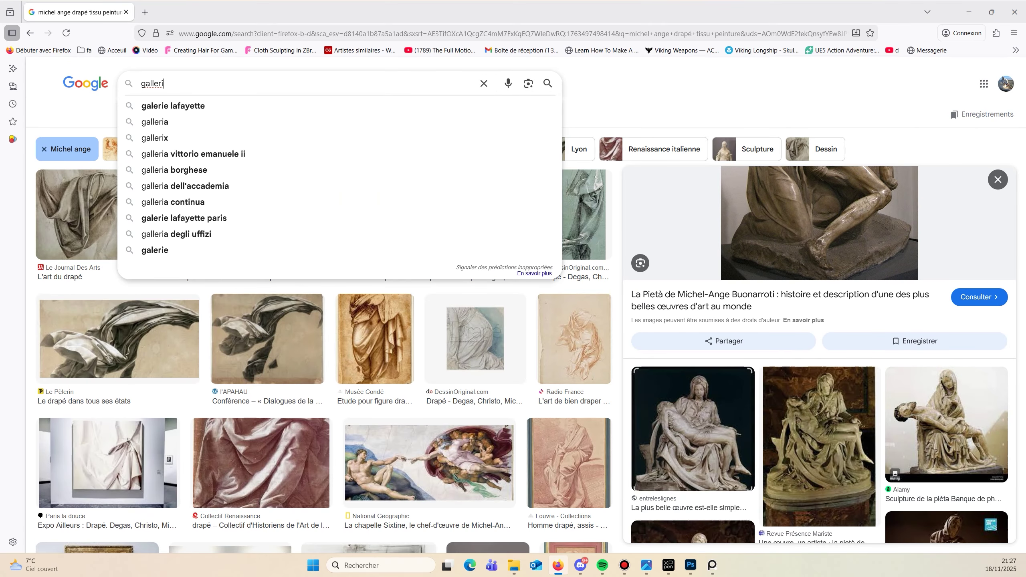
key("Return")
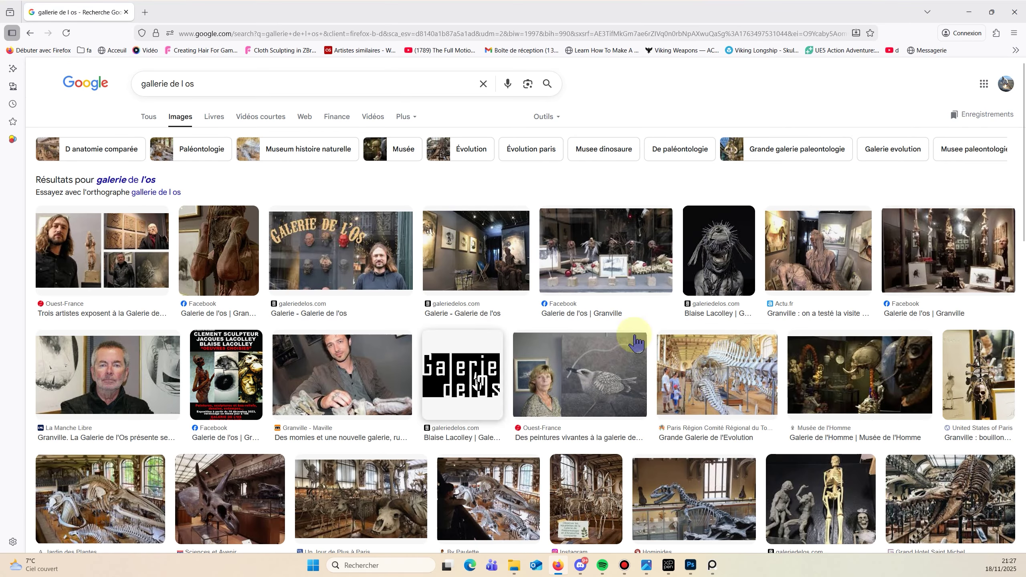
Open the Actu.fr picture of the wrapped seated sculptures and add it above the other references on the board.
left_click(818, 250)
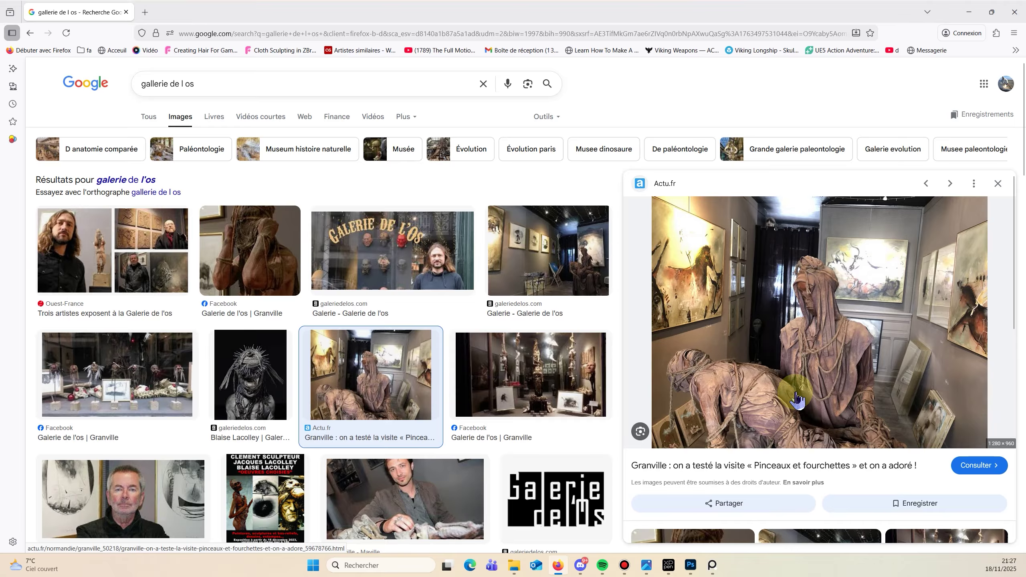
scroll(767, 311, "down", 3)
scroll(767, 311, "up", 3)
left_click(712, 565)
left_click_drag(700, 266, 466, 228)
left_click_drag(808, 320, 275, 209)
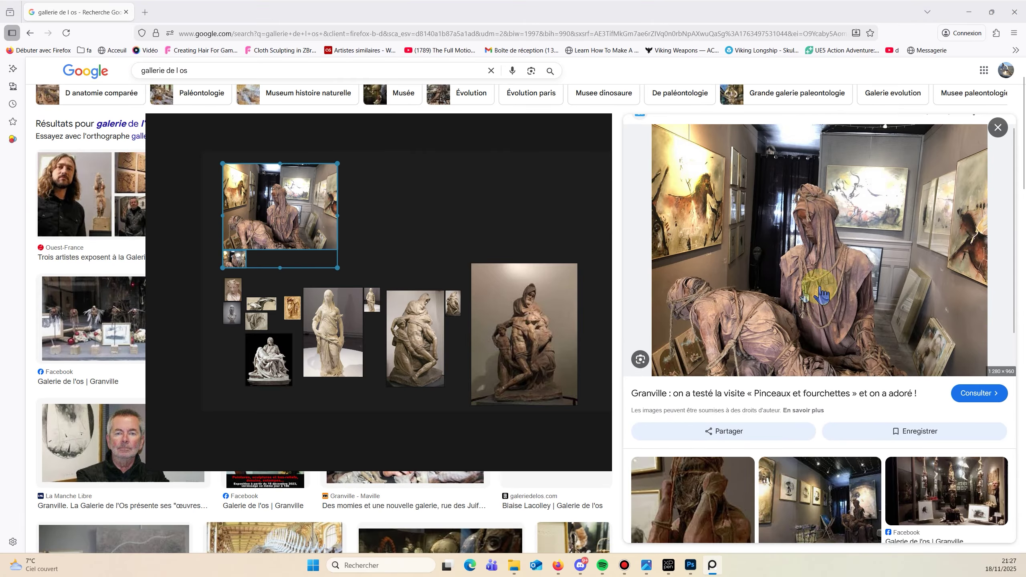
Open the Facebook picture of the sculpture with bound arms and place it beside the seated sculptures on the board.
scroll(820, 287, "down", 4)
left_click(743, 344)
left_click(712, 565)
left_click_drag(871, 273, 351, 273)
left_click_drag(381, 254, 374, 229)
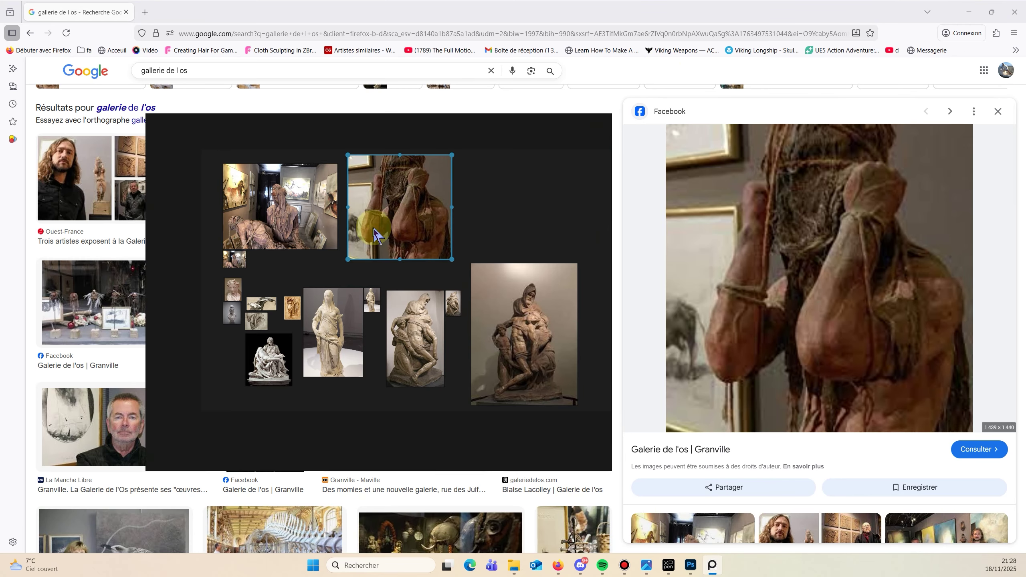
Move the reference board aside and look through the Galerie de l'os image results.
scroll(710, 346, "down", 2)
left_click_drag(585, 337, 903, 337)
scroll(298, 407, "down", 4)
left_click_drag(513, 408, 582, 423)
scroll(149, 339, "up", 7)
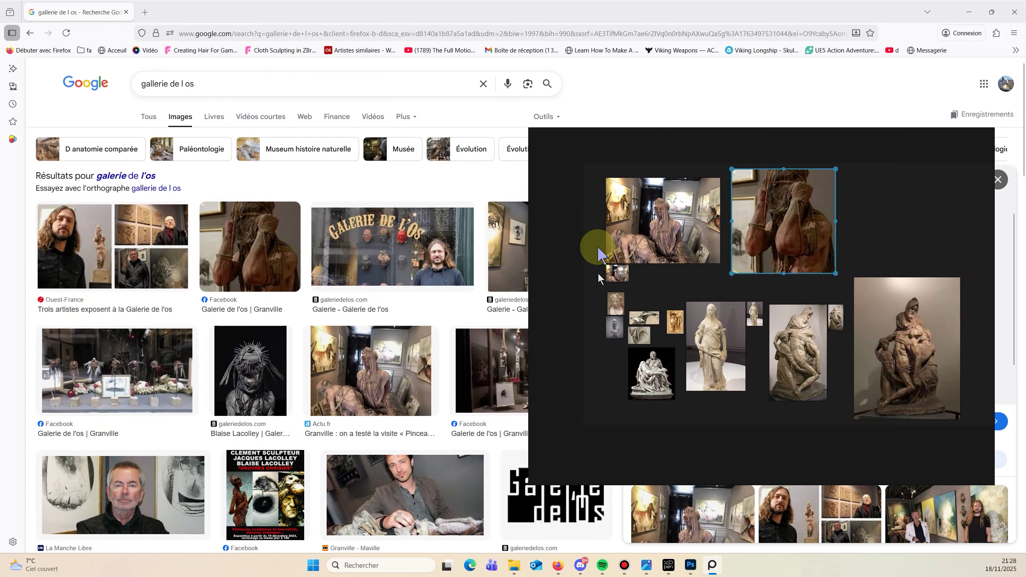
left_click_drag(598, 253, 248, 307)
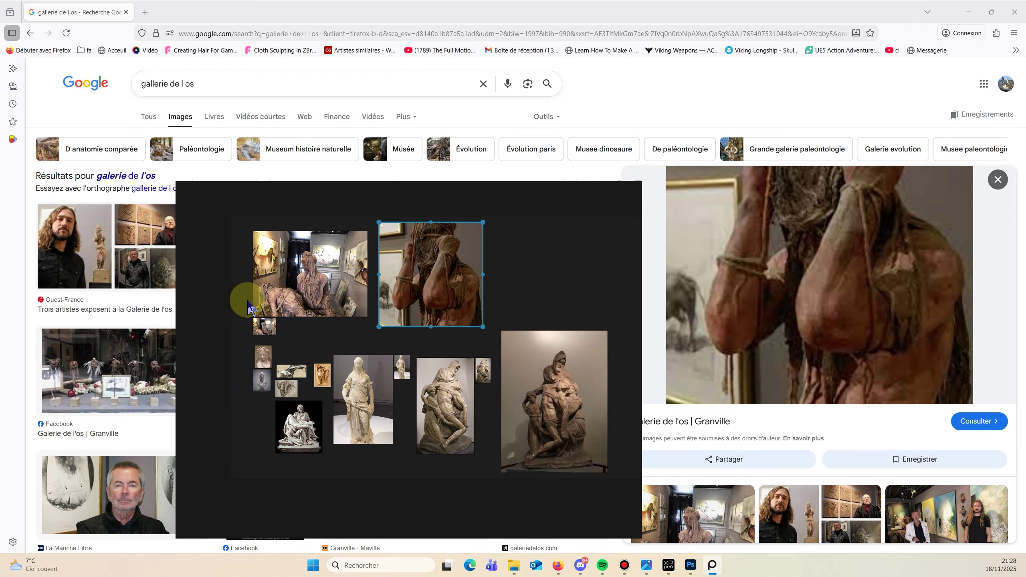
left_click_drag(214, 85, 136, 83)
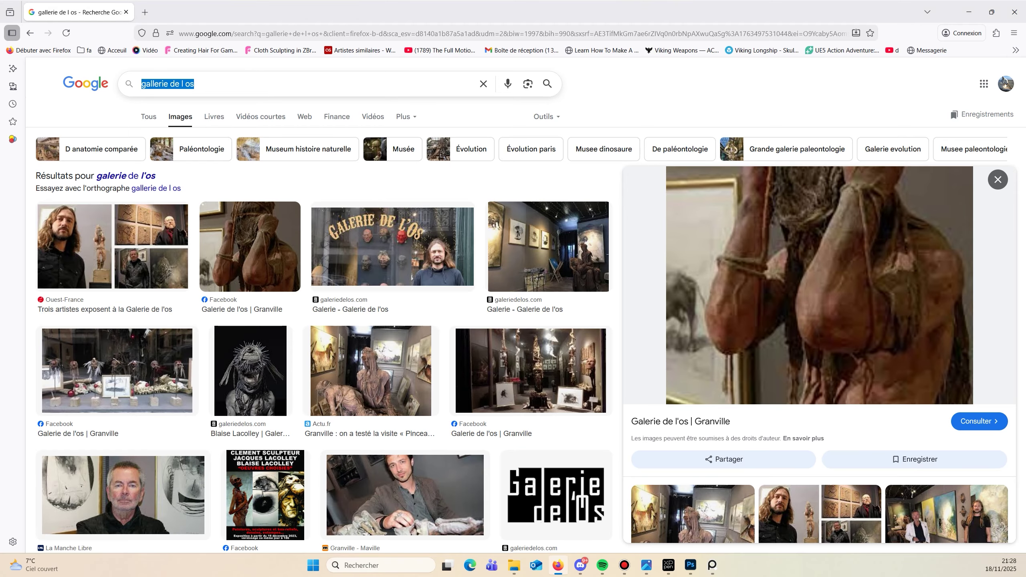
type("roi mot")
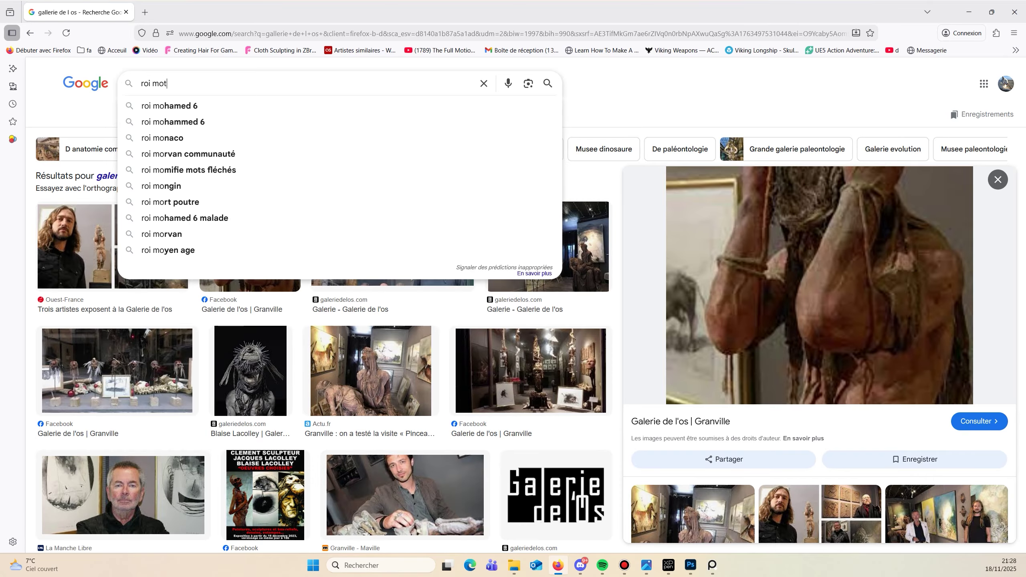
key("BackSpace")
key("BackSpace")
key("BackSpace")
key("BackSpace")
key("BackSpace")
key("BackSpace")
type("n")
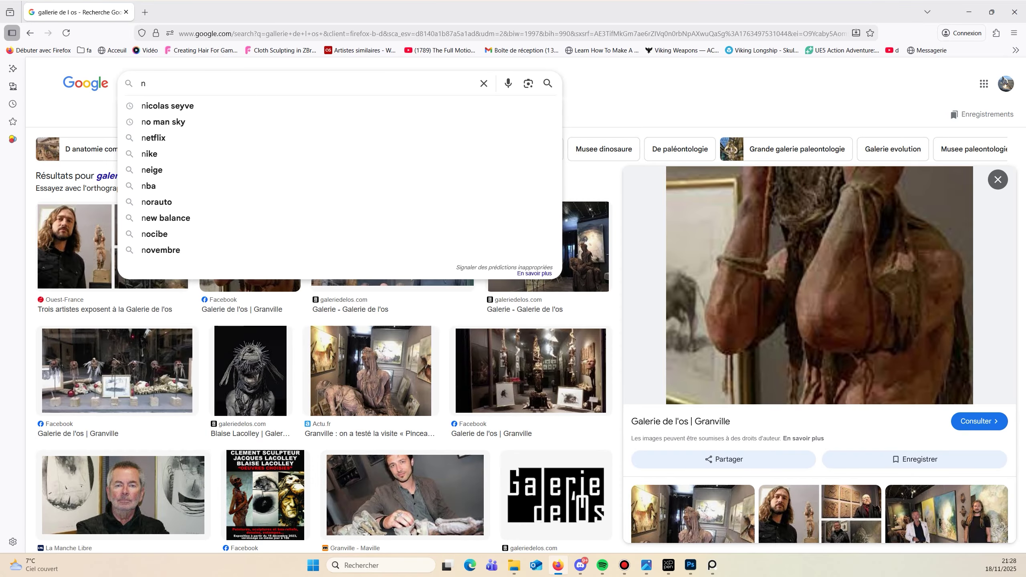
key("BackSpace")
Search Google Images for "cavalier noir nasgul".
type("cavalier ")
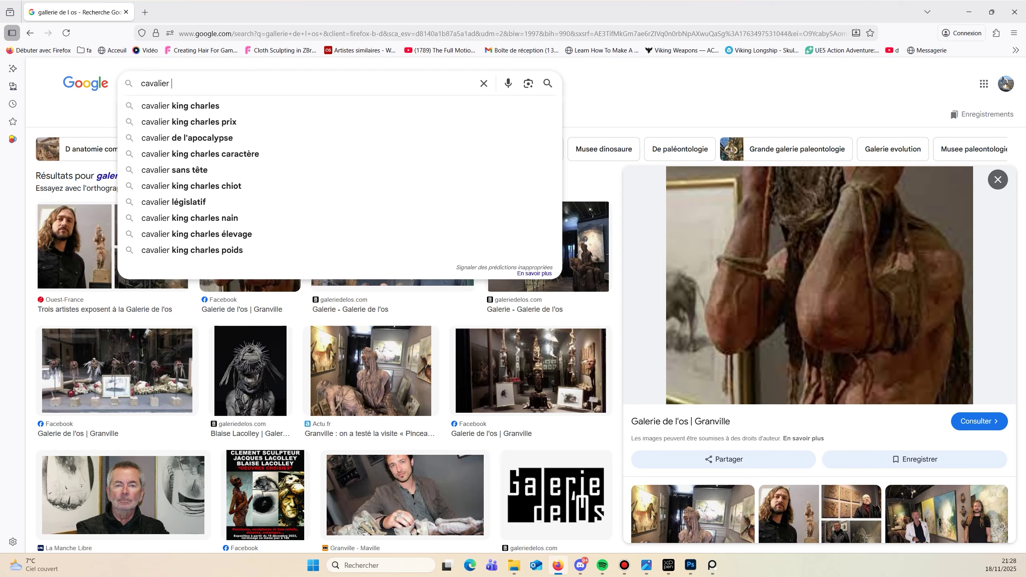
type("ailé seign")
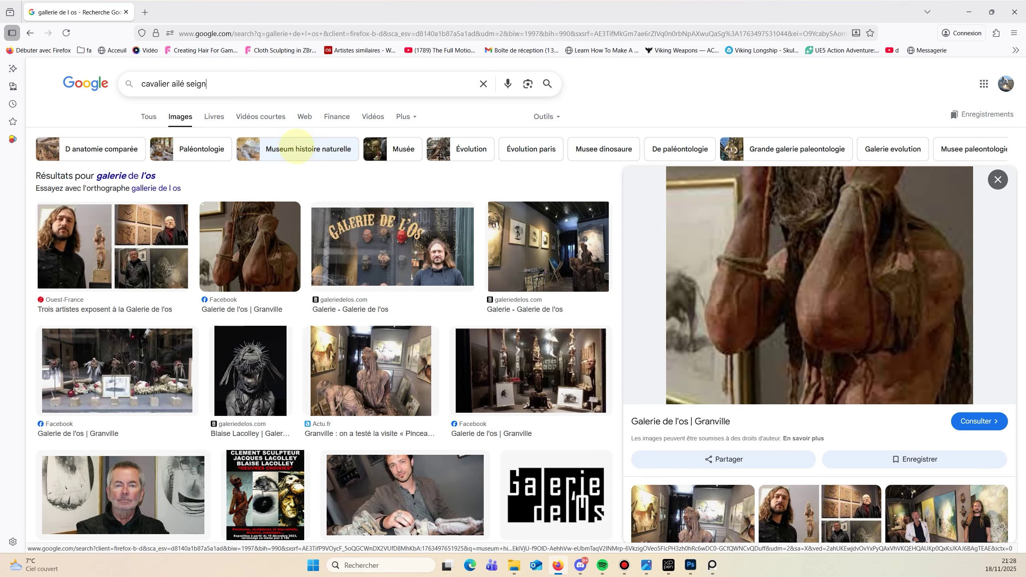
key("BackSpace")
key("BackSpace")
key("BackSpace")
key("BackSpace")
key("BackSpace")
key("BackSpace")
type("noir")
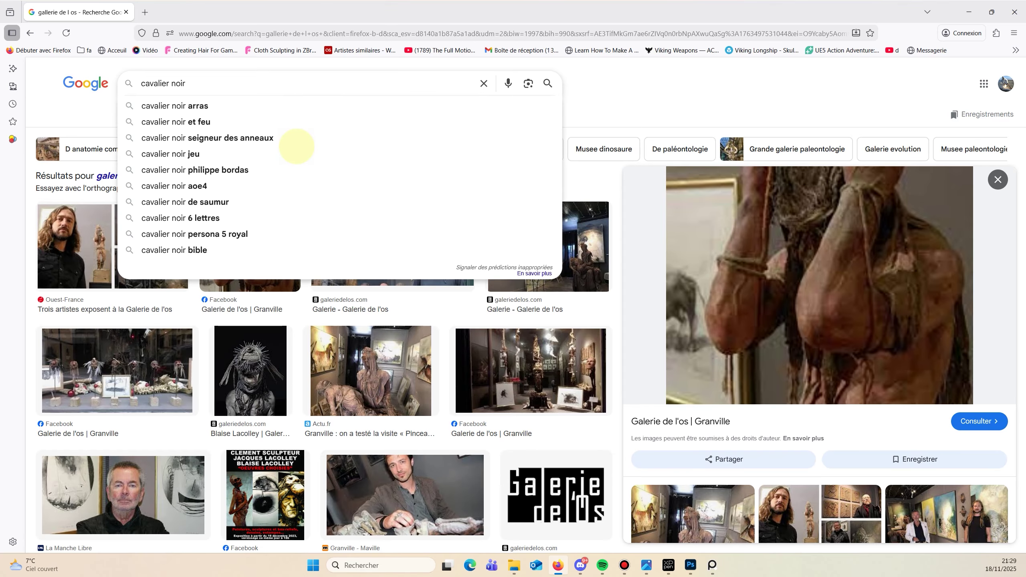
type(" nasgul")
key("Return")
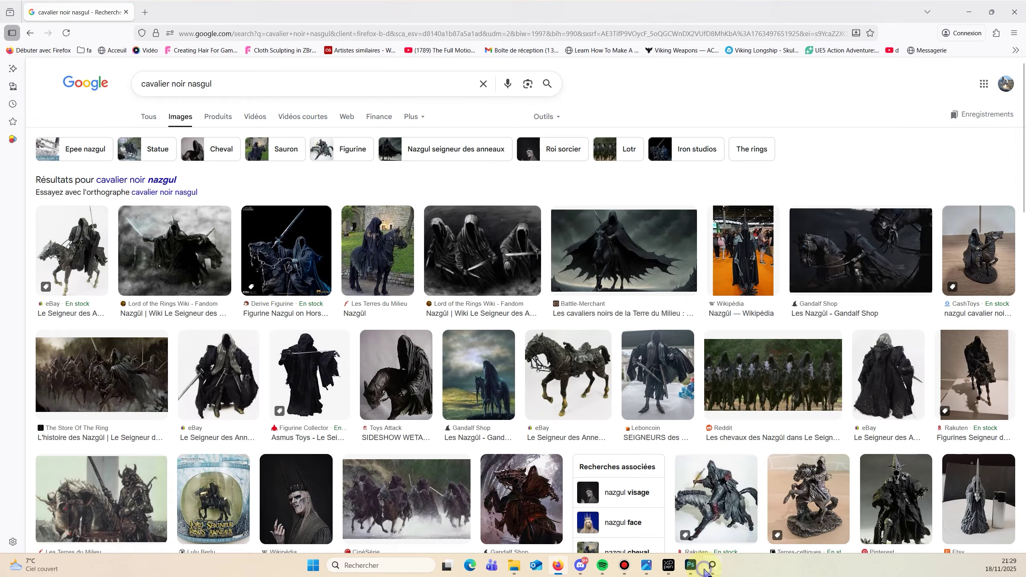
Add the Toys Attack picture of the hooded Nazgûl rider to the PureRef board.
left_click(709, 568)
left_click_drag(550, 279, 903, 251)
left_click_drag(395, 374, 593, 421)
left_click_drag(594, 241, 259, 394)
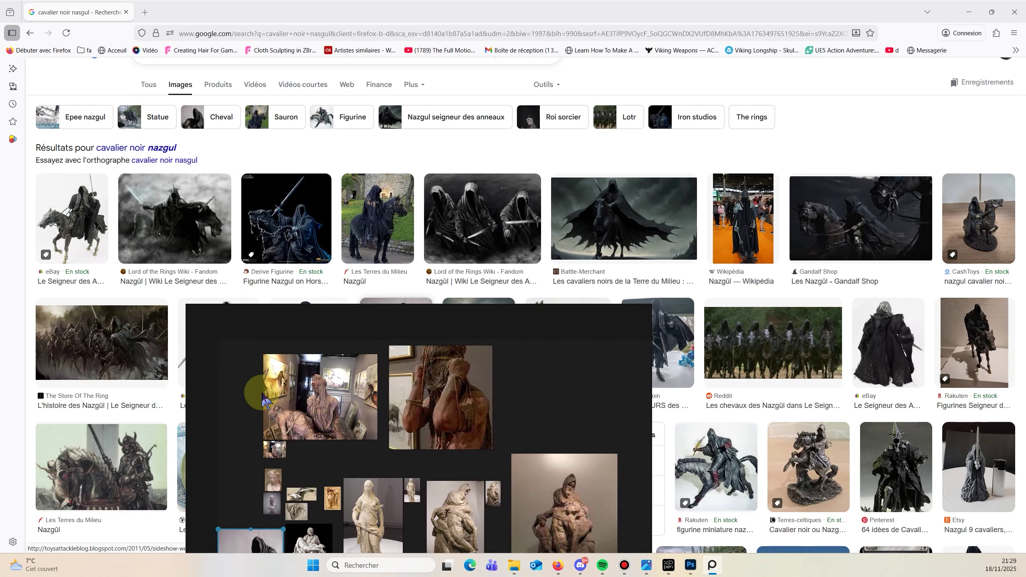
Add the CinéSérie picture of the galloping black riders beside the bound-arms sculpture on the board.
scroll(596, 219, "down", 5)
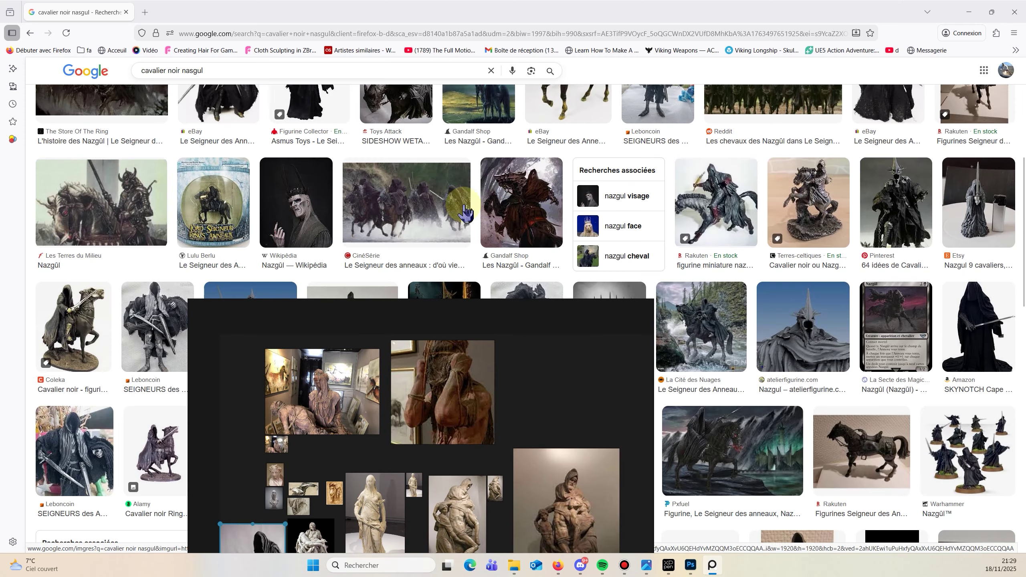
left_click_drag(463, 205, 397, 493)
left_click_drag(492, 430, 588, 377)
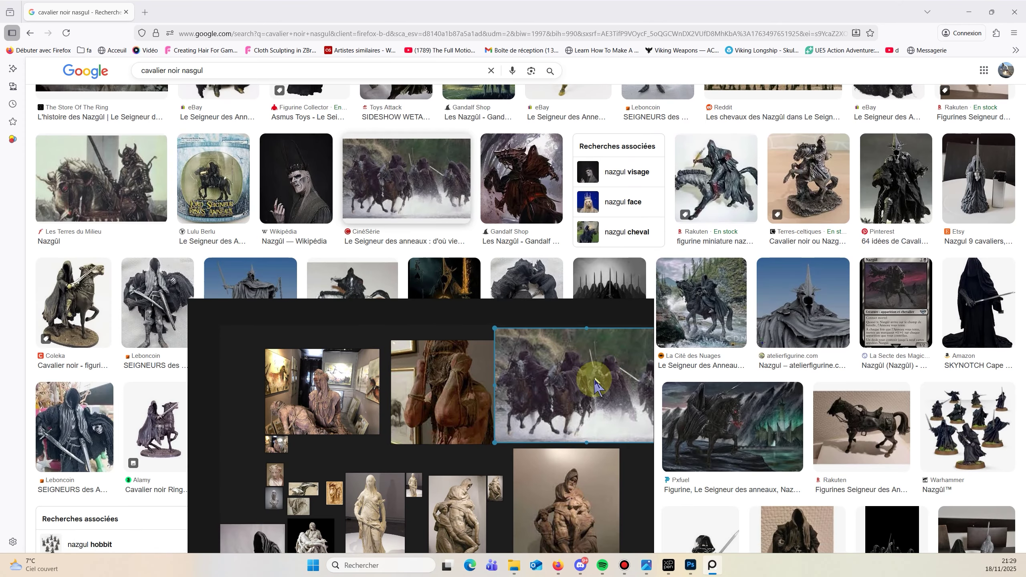
Rearrange the board with the Nazgûl in the upper row, enlarged veiled busts beneath it and the white Pietà enlarged at the bottom.
scroll(437, 461, "down", 3)
left_click(476, 479)
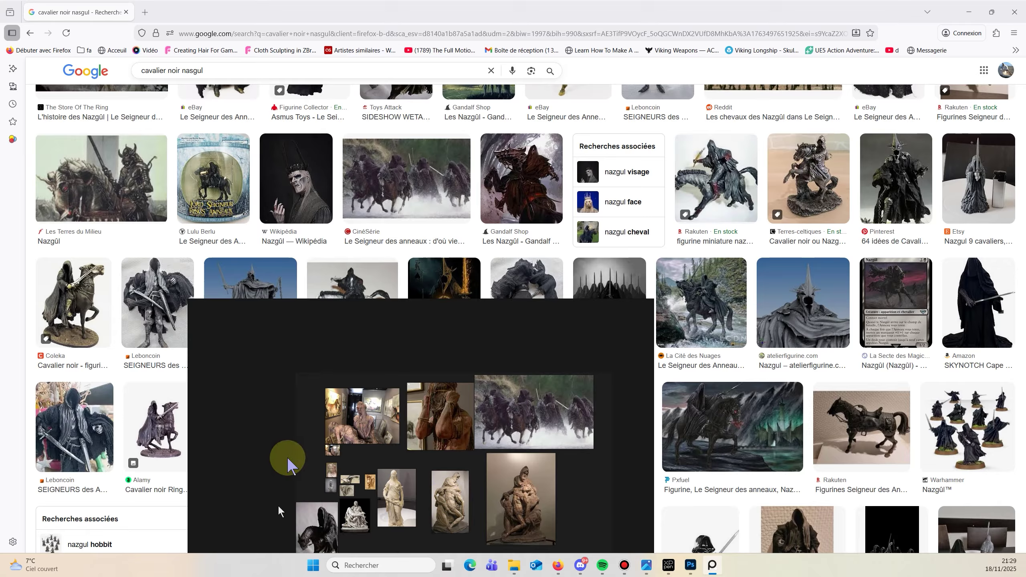
left_click_drag(315, 526, 297, 411)
left_click_drag(330, 469, 274, 451)
left_click_drag(279, 460, 313, 559)
left_click(331, 484)
scroll(378, 465, "down", 2)
left_click_drag(449, 446, 460, 368)
left_click_drag(373, 415, 517, 541)
Set the PureRef board to stay always on top of other windows.
right_click(550, 461)
mouse_move(591, 339)
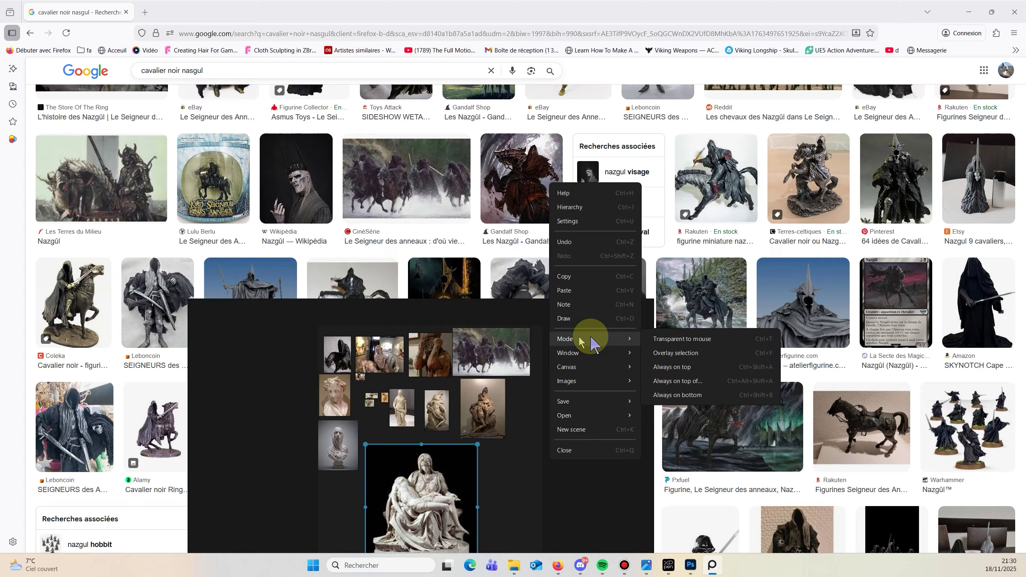
left_click(679, 368)
Move the brown Pietà sculpture beside the enlarged white Pietà and shift the board window away from the results.
left_click_drag(491, 433, 576, 490)
left_click_drag(548, 433, 541, 510)
mouse_move(530, 305)
left_click_drag(531, 306, 779, 368)
Open The Store Of The Ring's painting of charging Nazgûl and add it beside the white Pietà on the board.
scroll(589, 190, "up", 3)
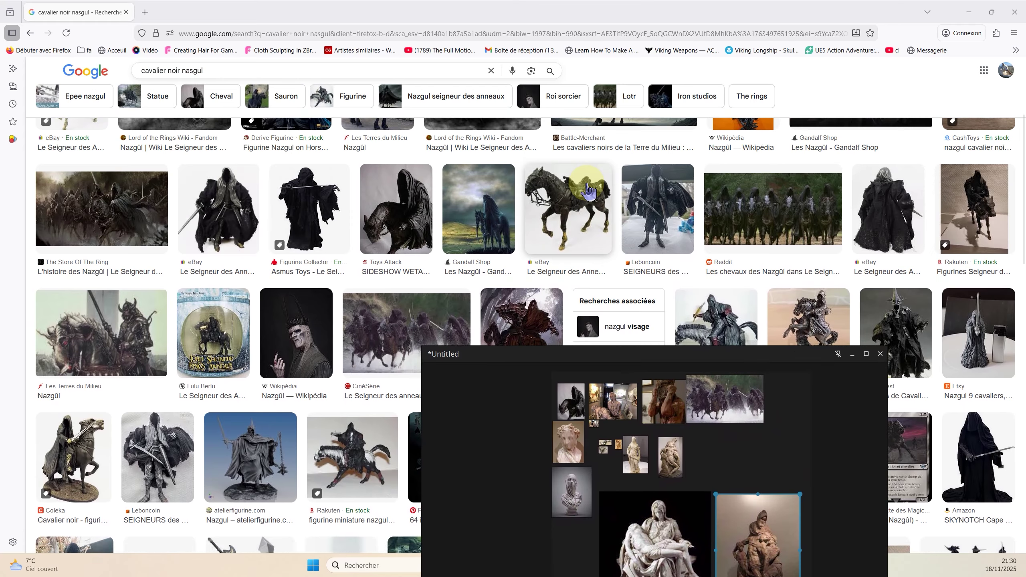
scroll(587, 188, "up", 3)
left_click_drag(543, 352, 571, 106)
scroll(164, 327, "down", 3)
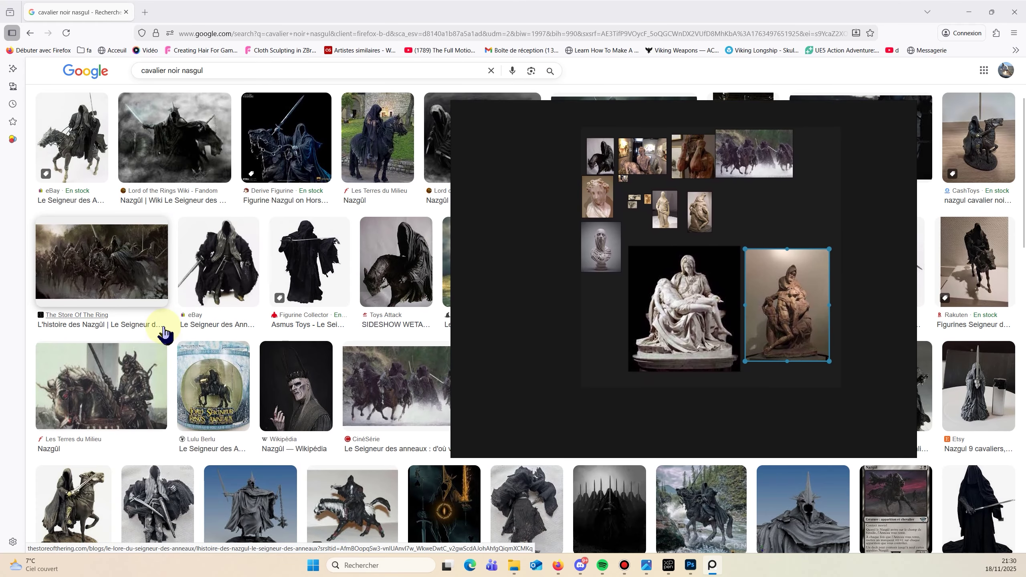
left_click(168, 332)
left_click_drag(817, 243, 523, 218)
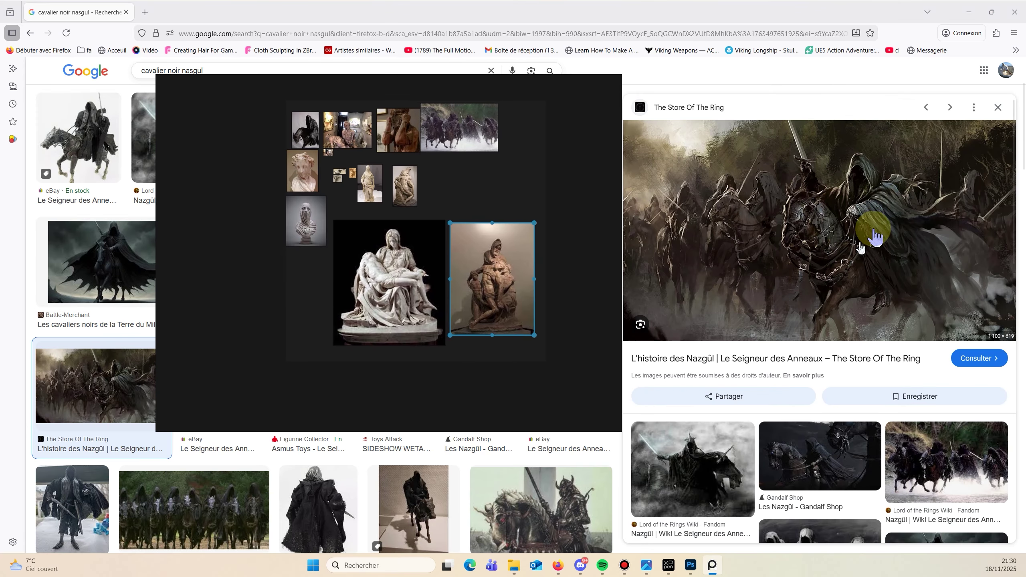
left_click_drag(832, 226, 234, 320)
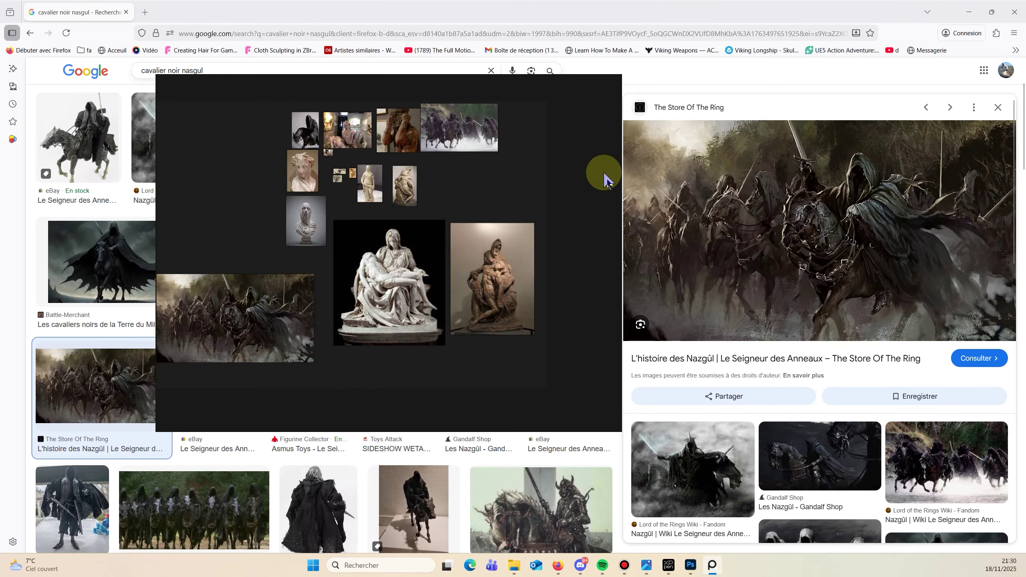
Move the reference board clear of the search field and search Google Images for "nasgul champs de élénord".
left_click_drag(603, 172, 797, 252)
left_click_drag(181, 70, 111, 69)
key("BackSpace")
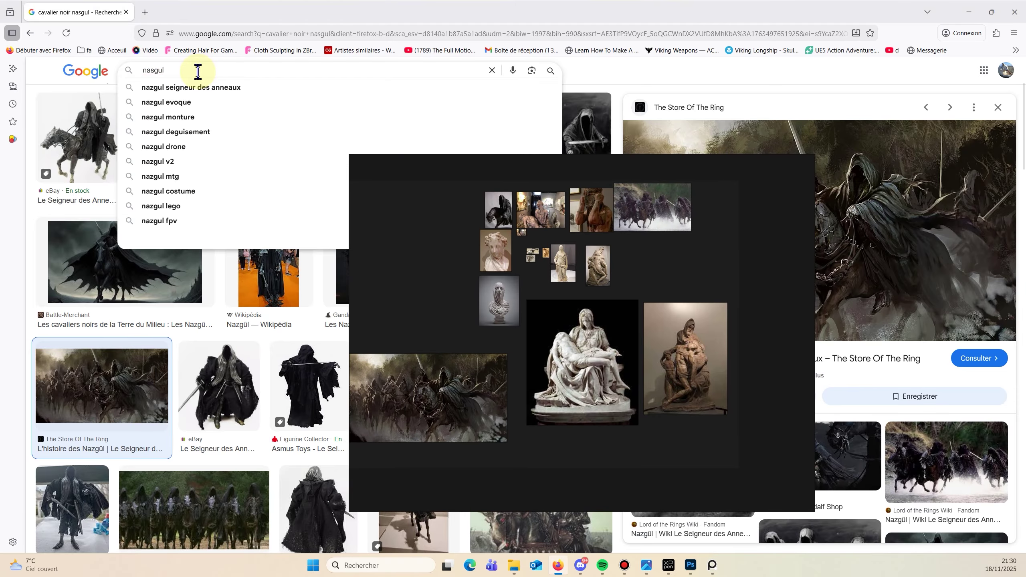
type("champs de élénord")
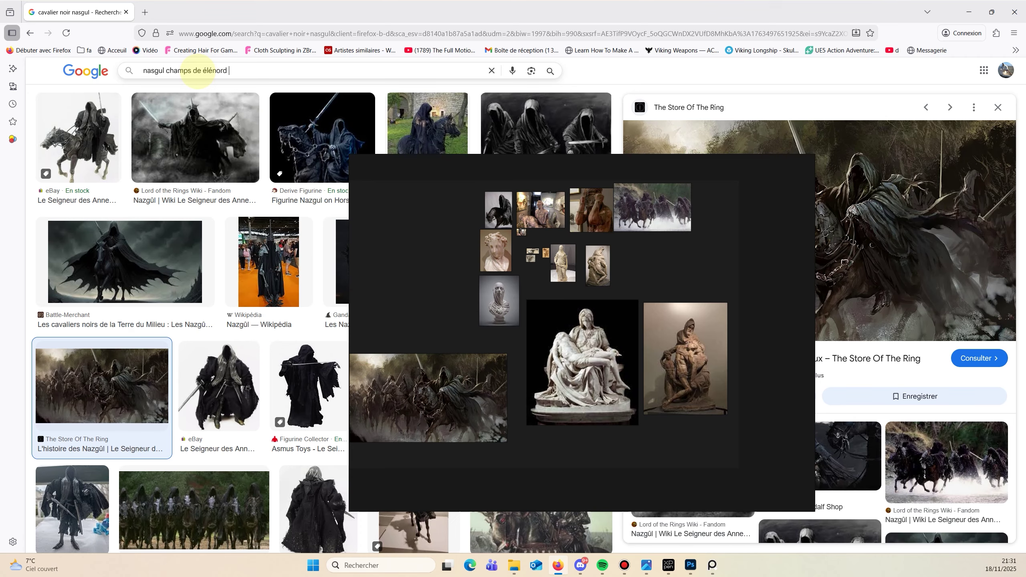
key("Return")
Open the Les Terres du Milieu photo of a hooded Nazgûl on a black horse and add it below the brown Pietà.
left_click_drag(390, 321, 397, 570)
scroll(478, 323, "down", 1)
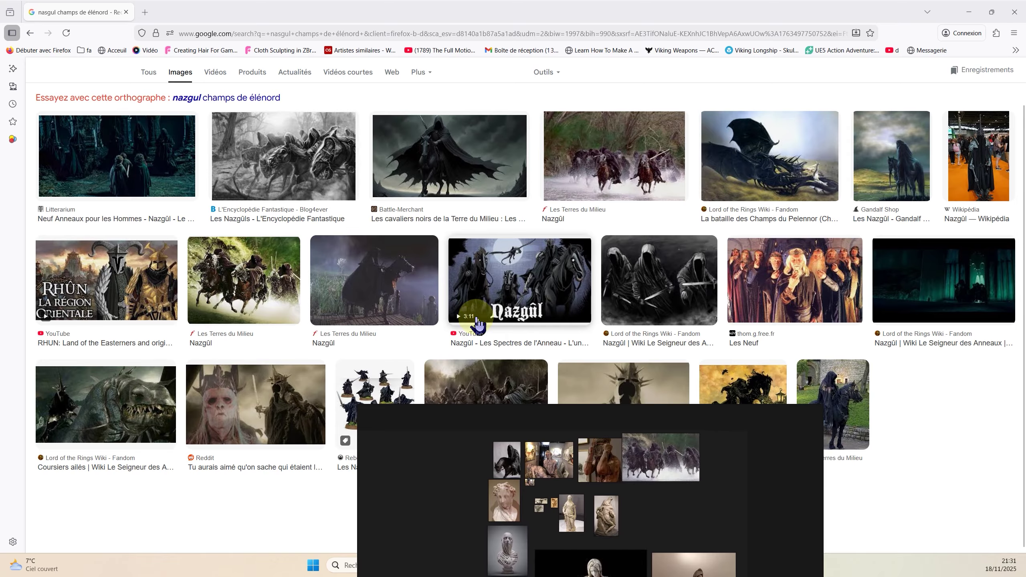
right_click(655, 305)
left_click(956, 475)
left_click(832, 404)
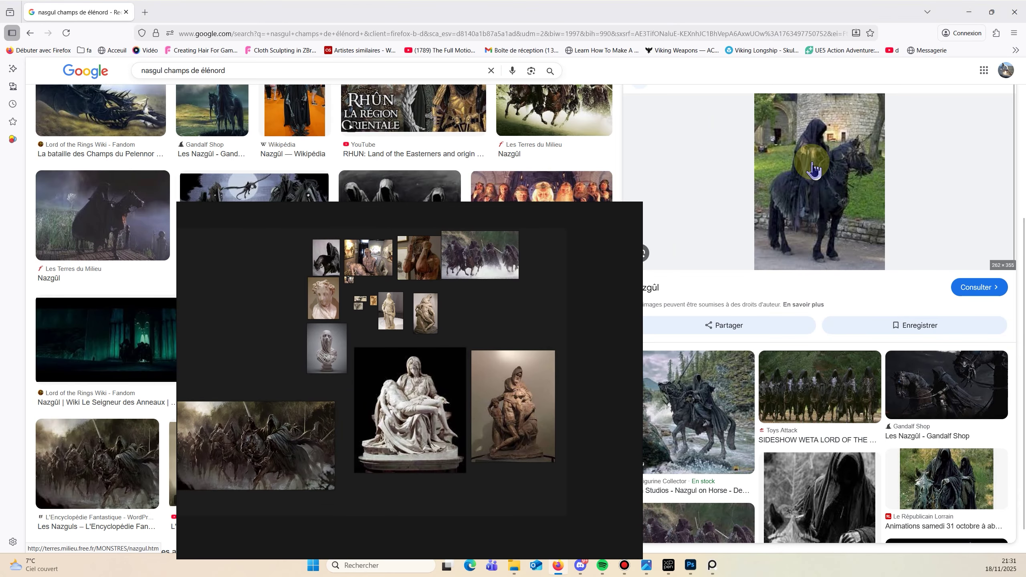
left_click_drag(818, 163, 517, 511)
Open the Entertainment Earth image of the Nazgul on Horse Deluxe Art 1:10 Scale Statue and add it to the board.
left_click(693, 388)
scroll(861, 376, "down", 5)
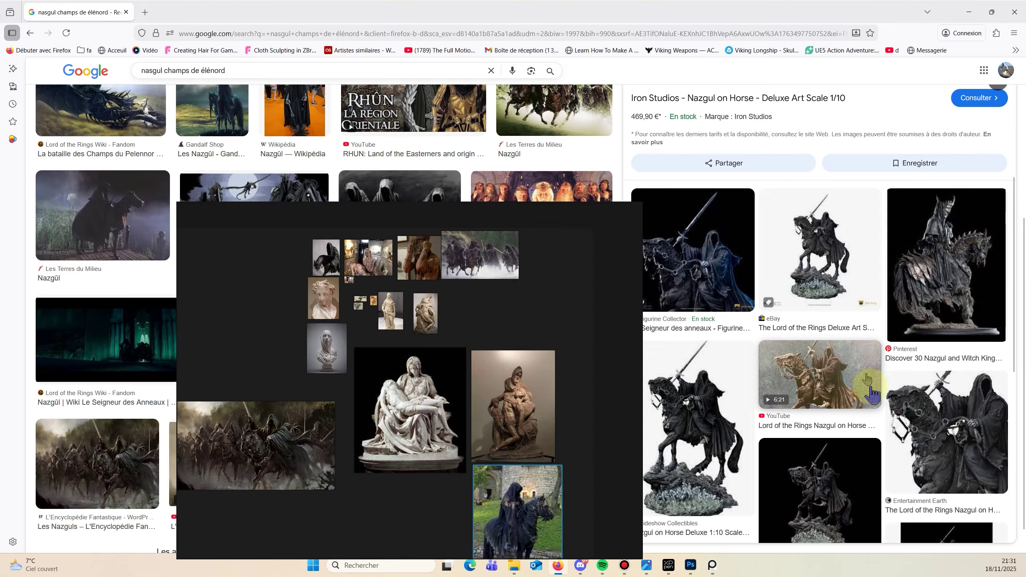
left_click(946, 438)
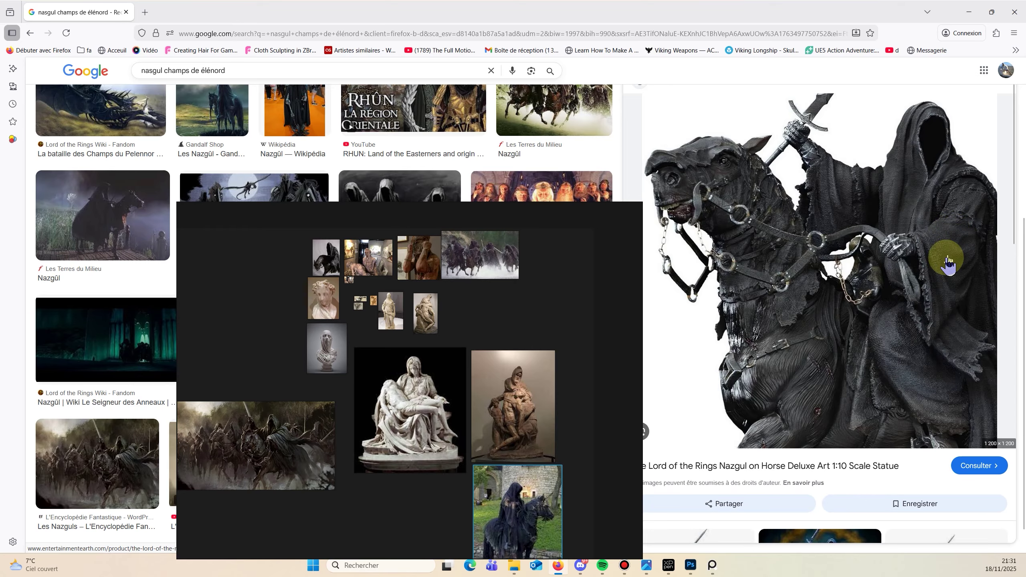
left_click_drag(968, 363, 404, 525)
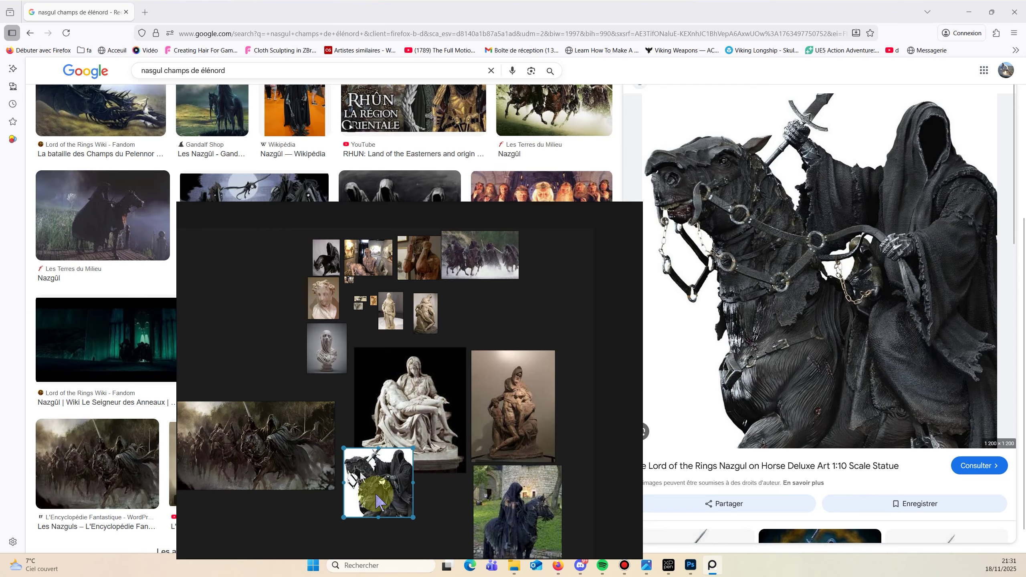
left_click_drag(433, 573, 428, 550)
Clear the board and browser away to return to Photoshop, and scale the skeleton on Calque 3 to about 91%.
left_click_drag(588, 281, 0, 330)
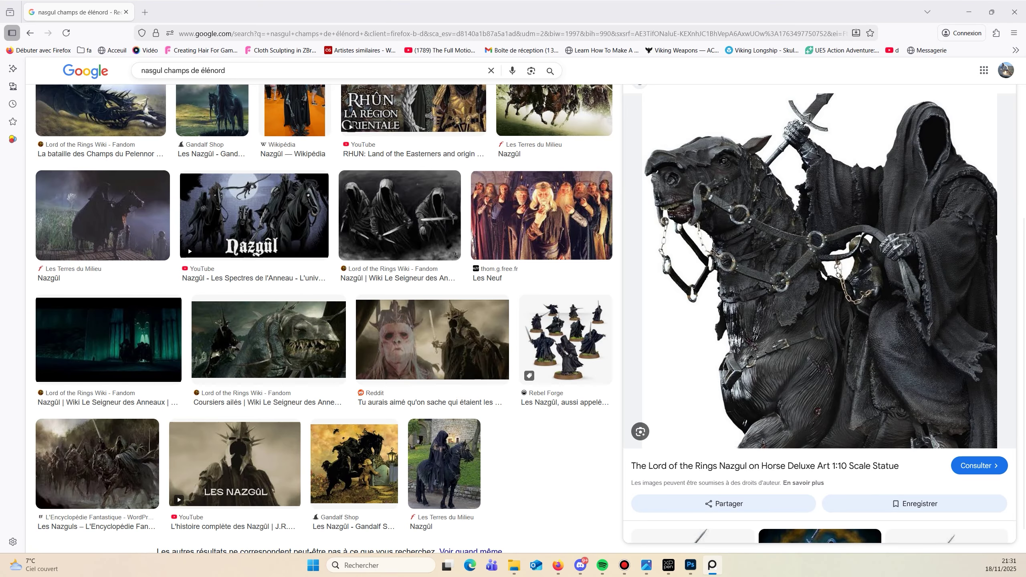
left_click(970, 13)
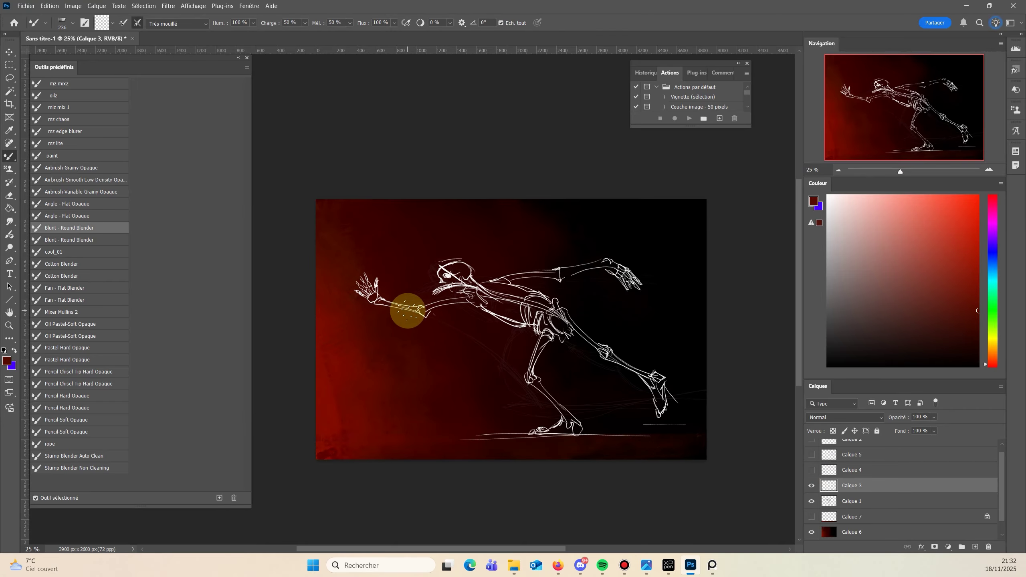
key("ctrl+t")
left_click_drag(351, 257, 379, 286)
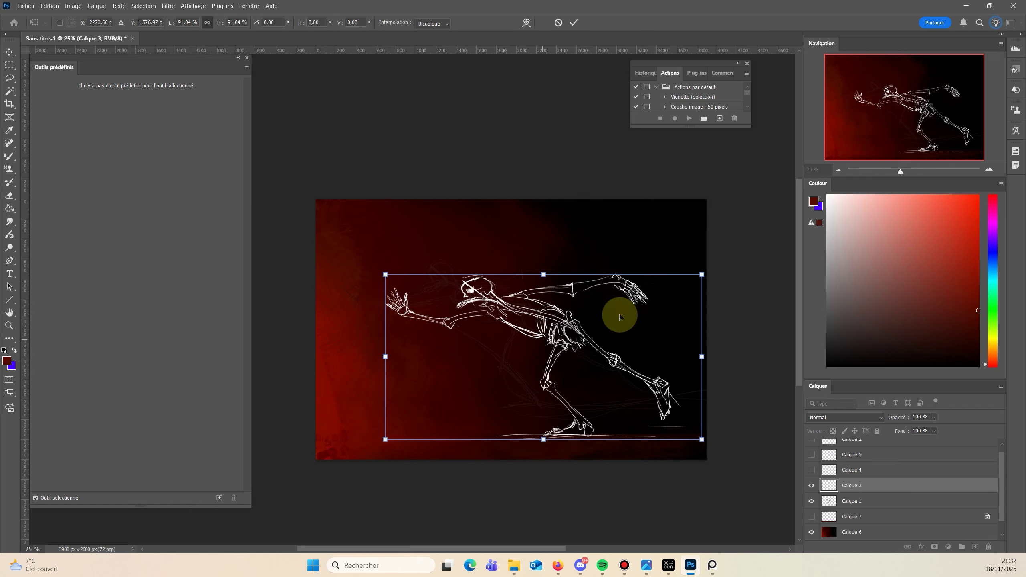
key("Return")
key("b")
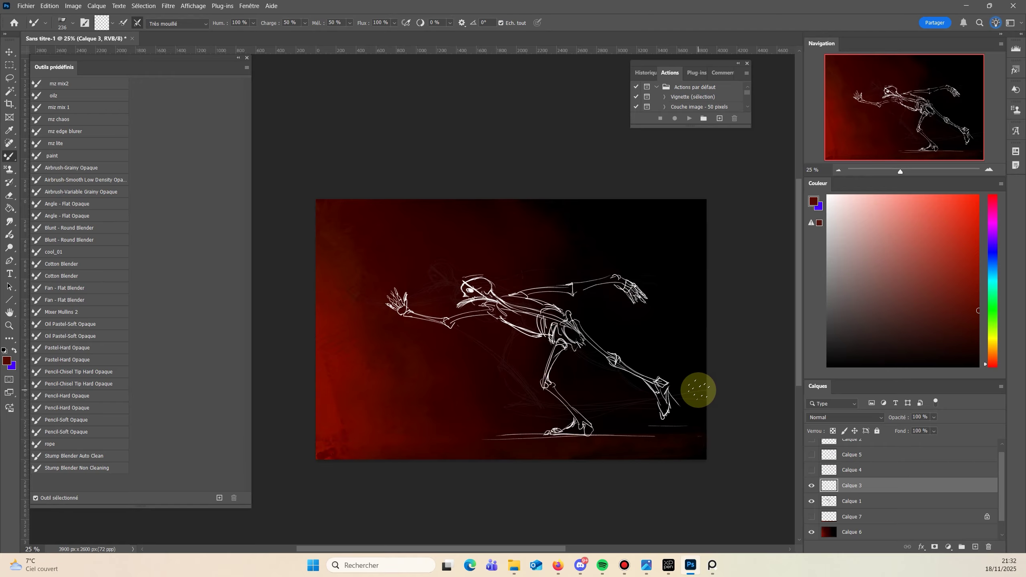
Move the skeleton on Calque 3 about 264 px left and 16 px down, undoing accidental changes to the background layer.
left_click(9, 52)
left_click(561, 337)
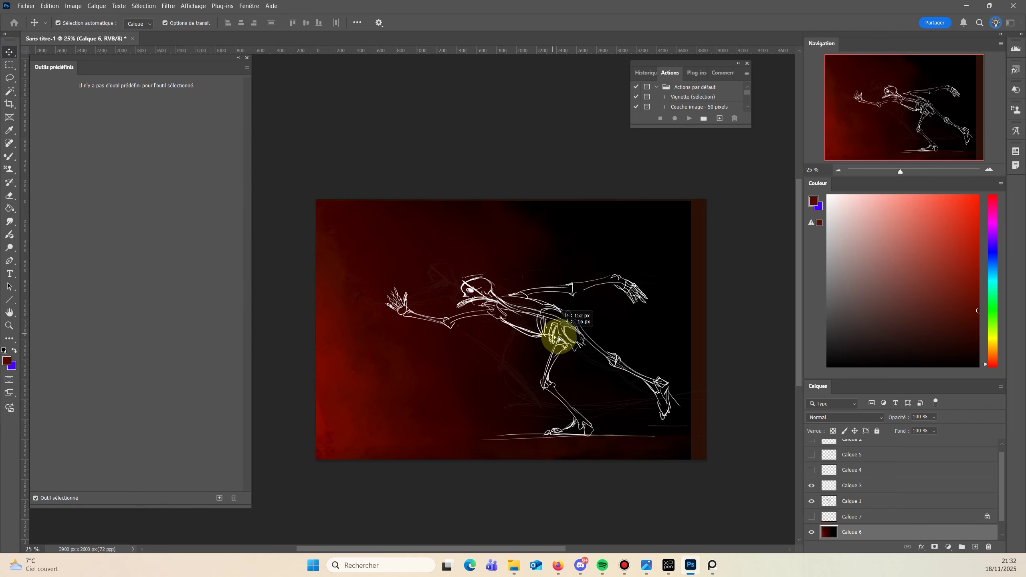
left_click(869, 491)
left_click_drag(568, 327, 548, 332)
key("ctrl+z")
left_click(864, 486)
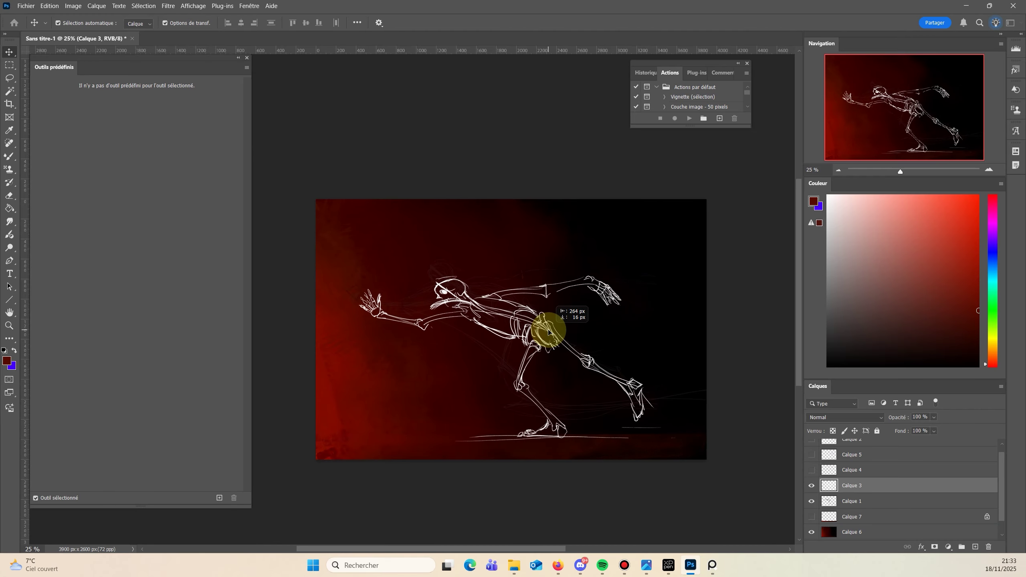
left_click(504, 250)
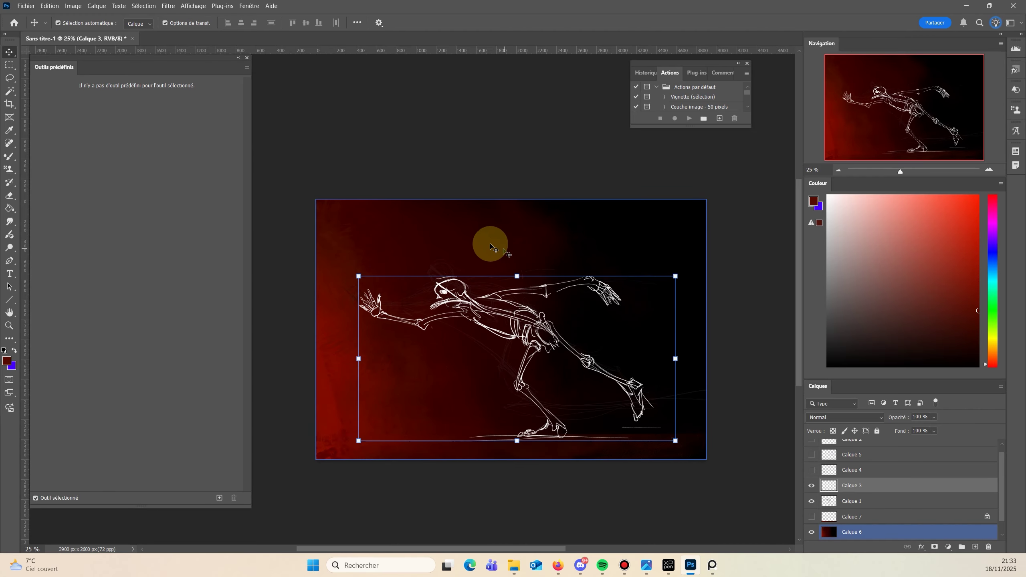
key("ctrl+z")
Lasso the skeleton's backward-stretched arm, scale it to about 88%, and clear the selection.
left_click(8, 78)
mouse_move(478, 286)
left_mouse_down()
mouse_move(652, 277)
mouse_move(469, 287)
left_mouse_up()
key("ctrl+t")
left_click_drag(653, 247, 630, 258)
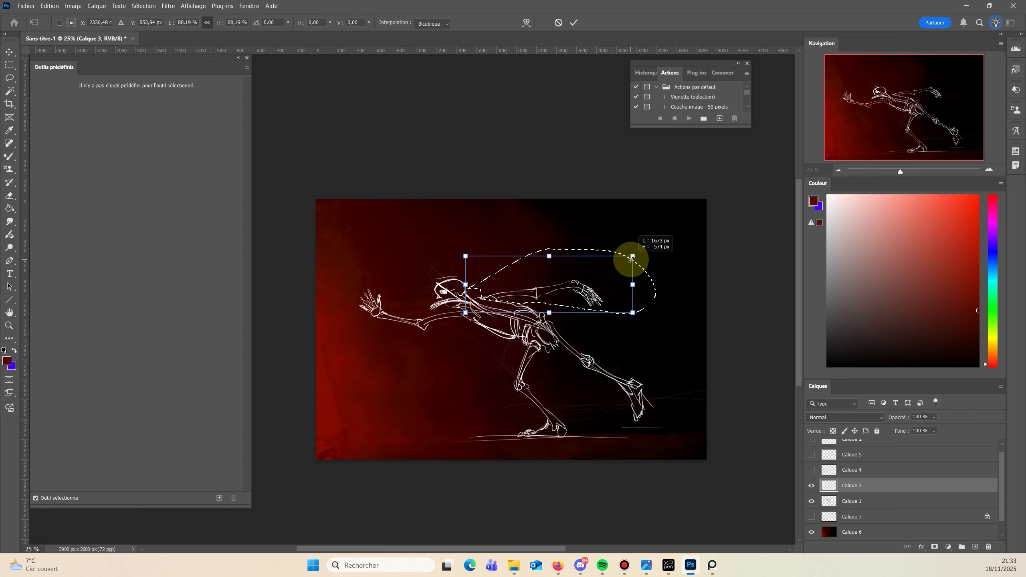
left_click(9, 65)
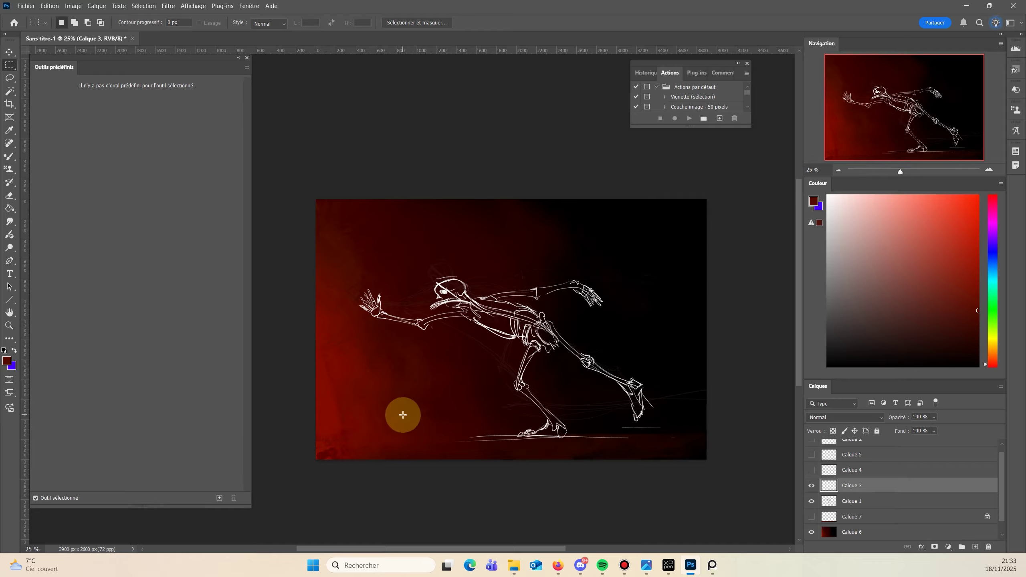
Add a new layer above the skeleton layer and reselect Calque 3.
left_click(851, 502)
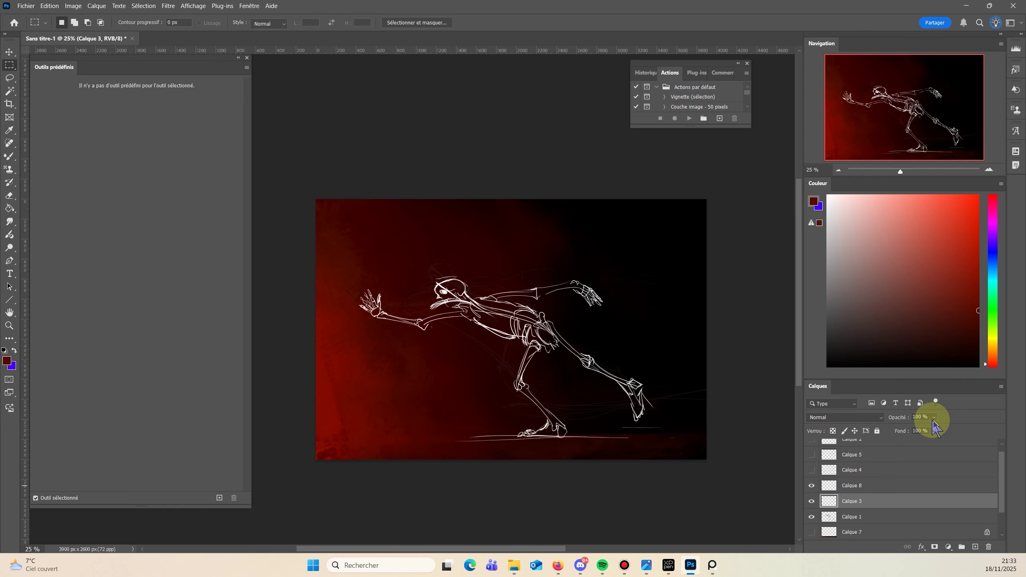
Lower layer Calque 3's opacity to 22 % and set up the Brush with a medium green foreground colour.
left_click_drag(933, 417, 916, 430)
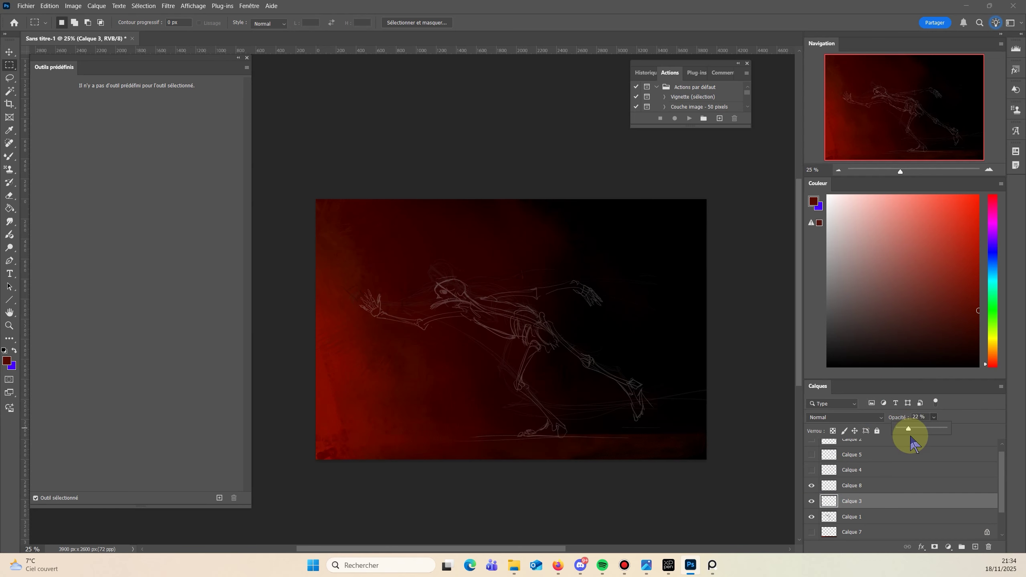
key("b")
right_click(427, 344)
double_click(476, 465)
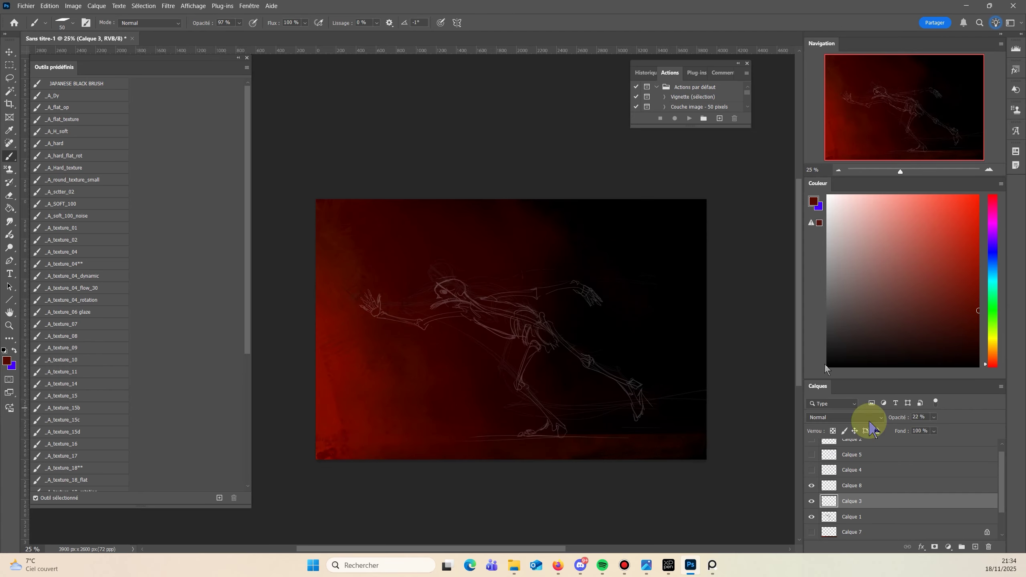
left_click(992, 310)
left_click(951, 282)
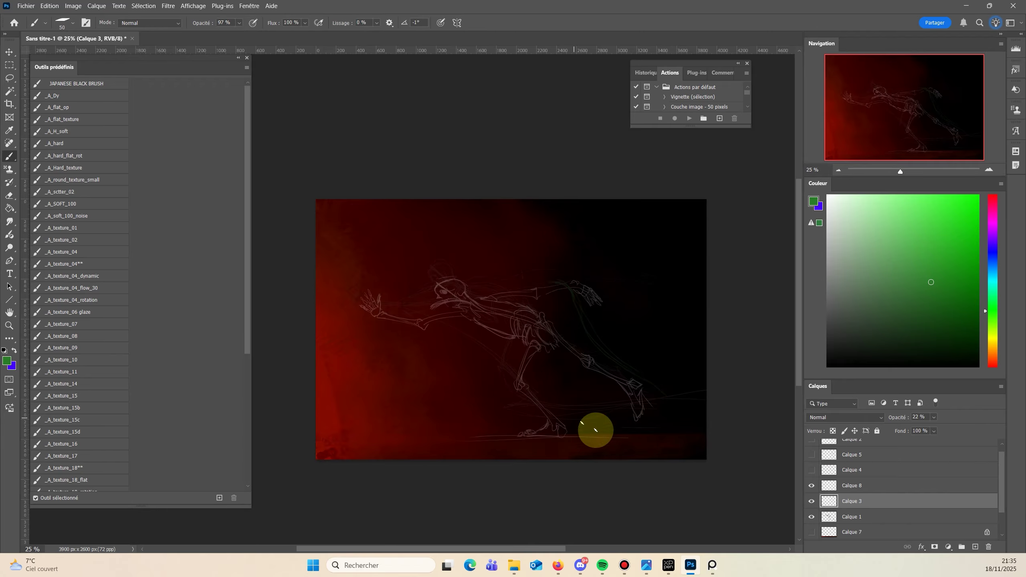
Sketch green flow lines for a trailing cloak around the skeleton's arms, torso and legs.
left_click_drag(521, 387, 702, 452)
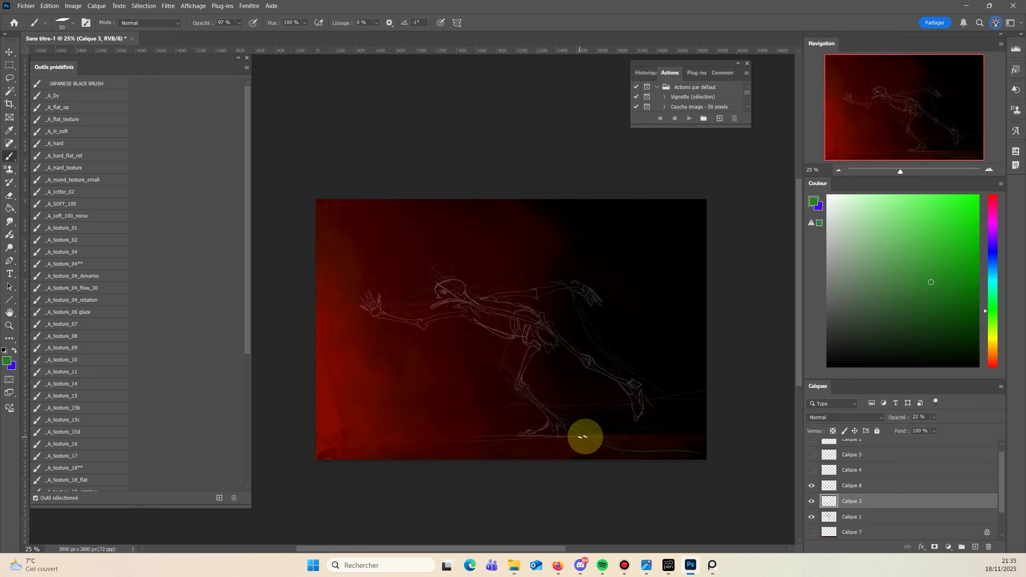
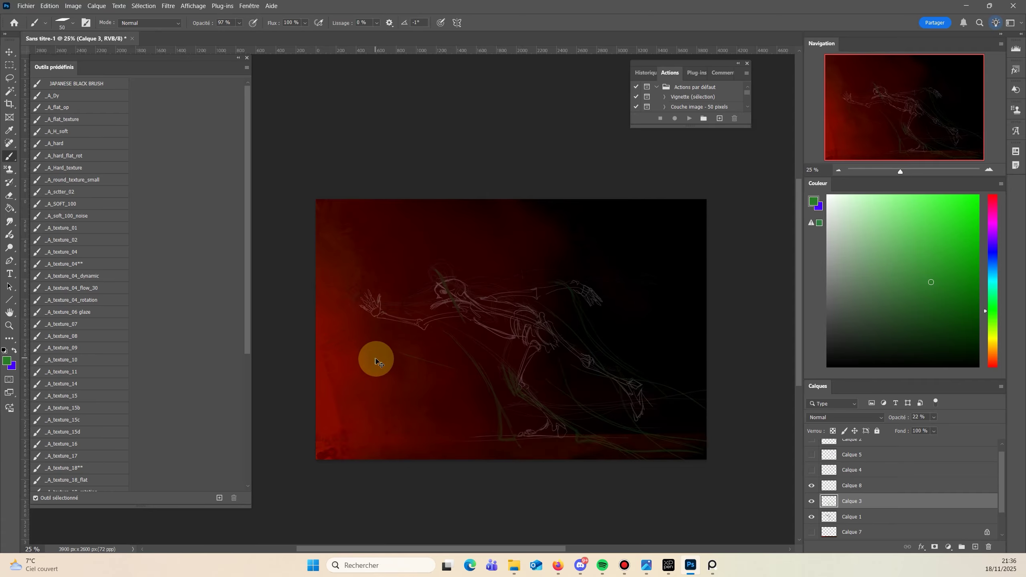
left_click_drag(387, 319, 389, 356)
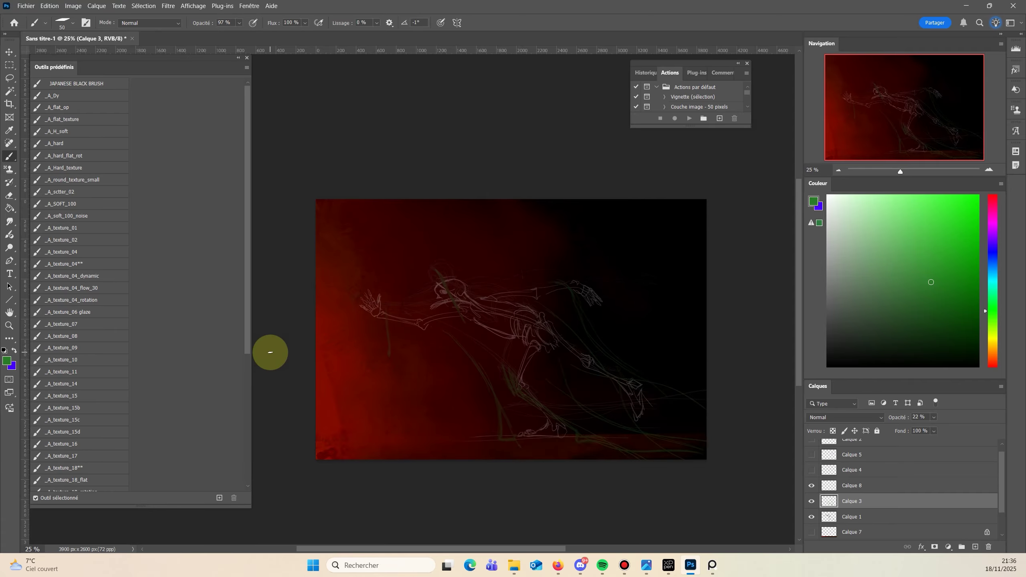
key("r")
mouse_move(469, 318)
left_mouse_down()
mouse_move(325, 293)
mouse_move(471, 328)
left_mouse_up()
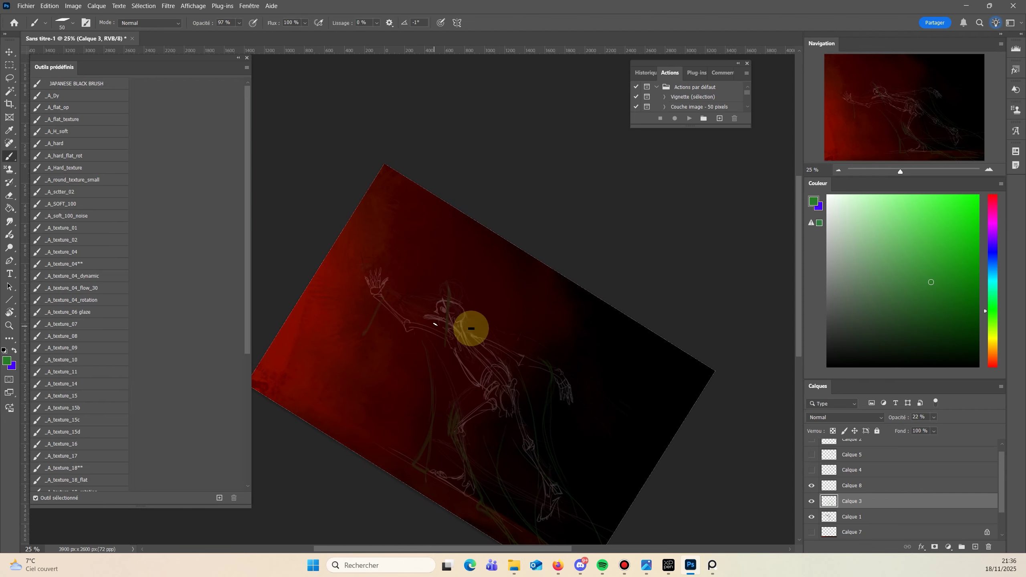
key("Escape")
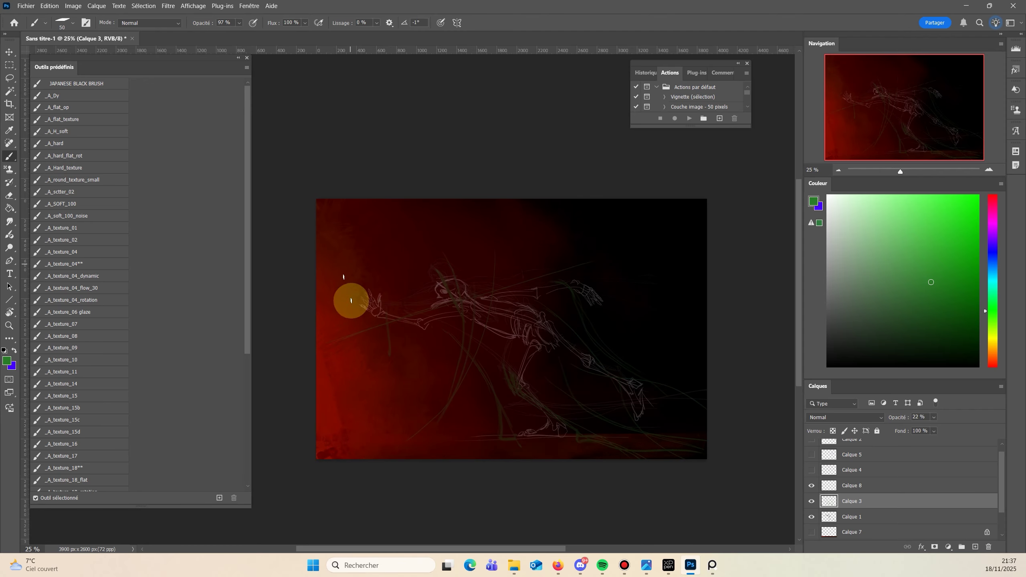
Try sketching a large forward-pointing arrow and rough direction strokes above the skeleton.
left_click_drag(571, 242, 350, 235)
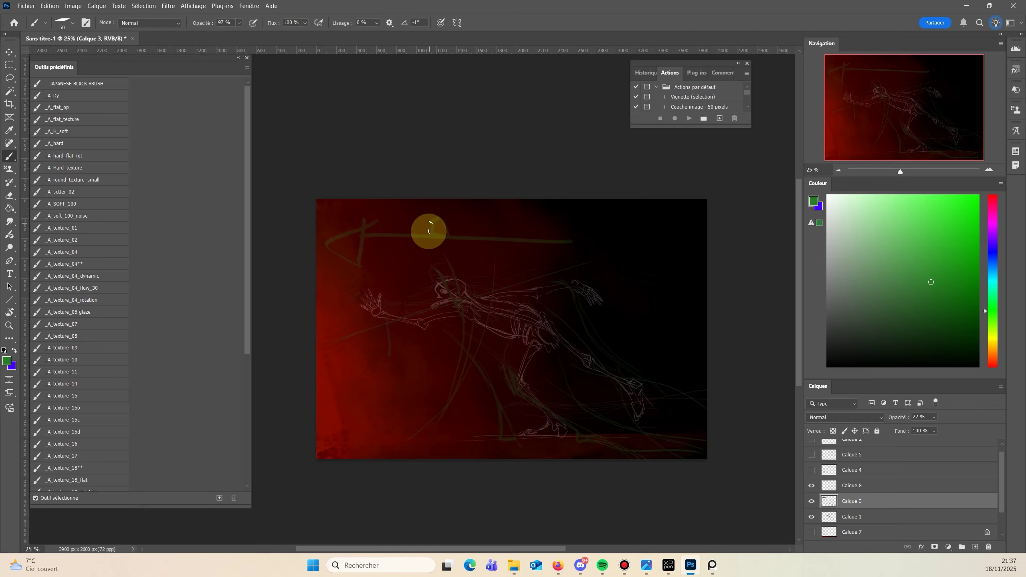
left_click_drag(428, 232, 447, 236)
mouse_move(653, 234)
left_mouse_down()
mouse_move(557, 281)
mouse_move(559, 292)
left_mouse_up()
left_click_drag(662, 216, 670, 222)
left_click_drag(630, 230, 670, 255)
mouse_move(675, 221)
left_mouse_down()
mouse_move(648, 243)
mouse_move(654, 252)
left_mouse_up()
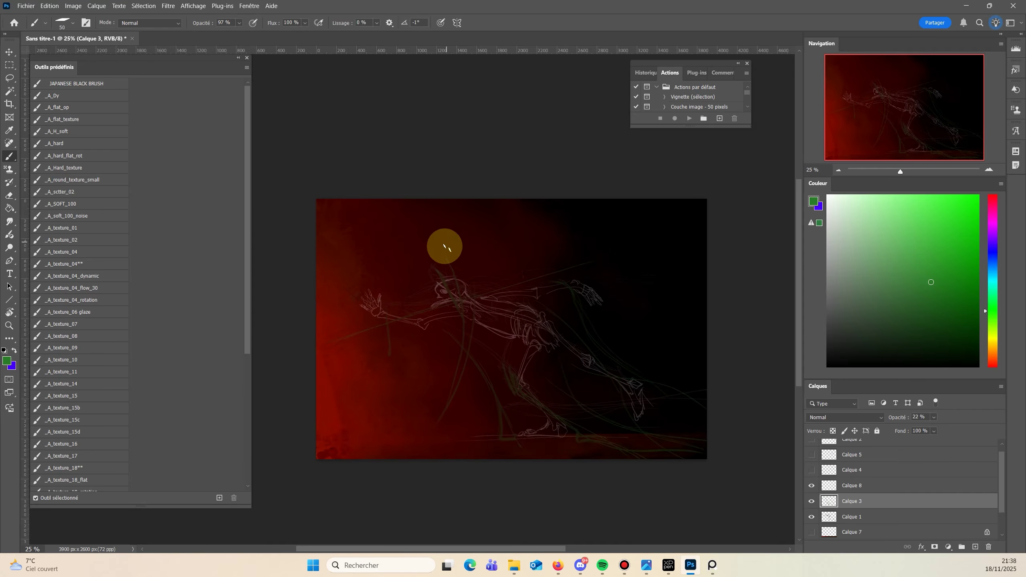
Compare the sketch with layer Calque 3 hidden and shown, and inspect the figure at 50 % zoom.
left_click(843, 487)
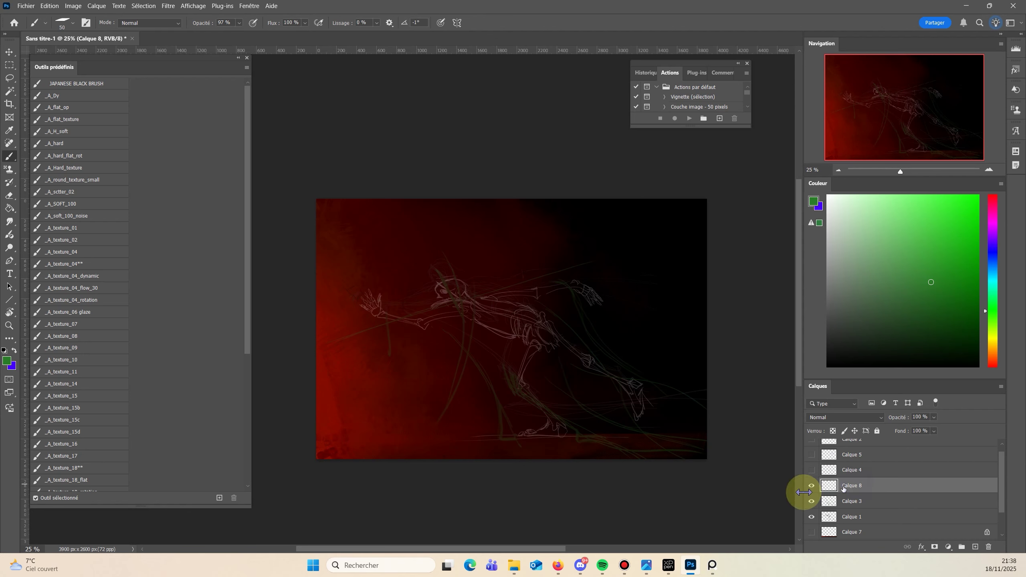
left_click(812, 501)
left_click(811, 500)
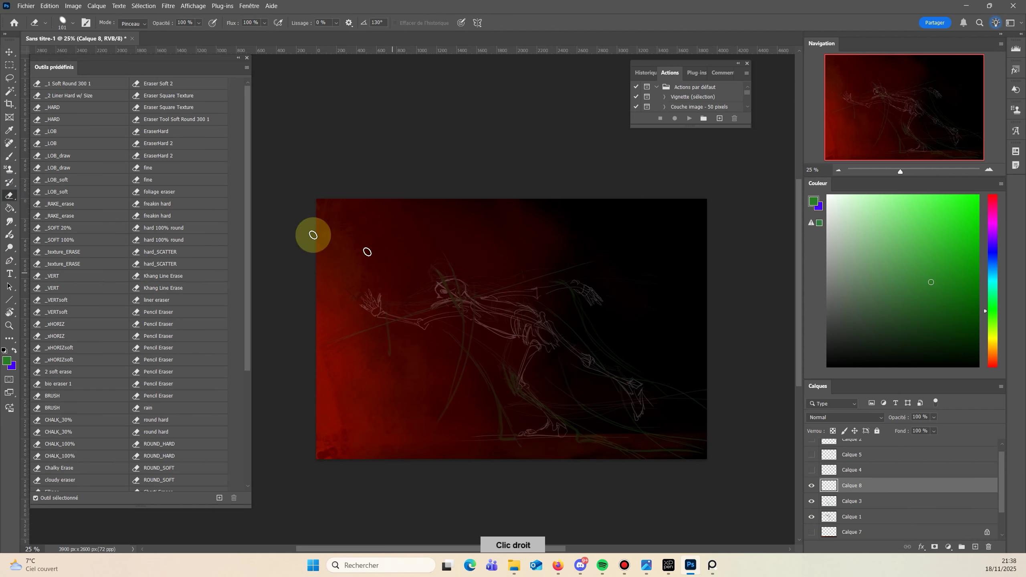
left_click(9, 325)
left_click(434, 295)
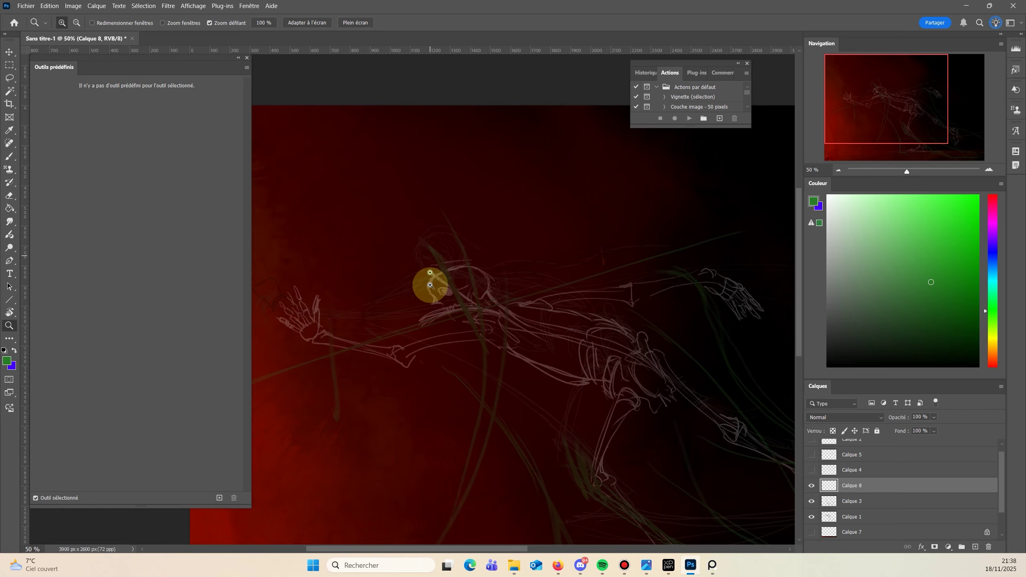
left_click(813, 505)
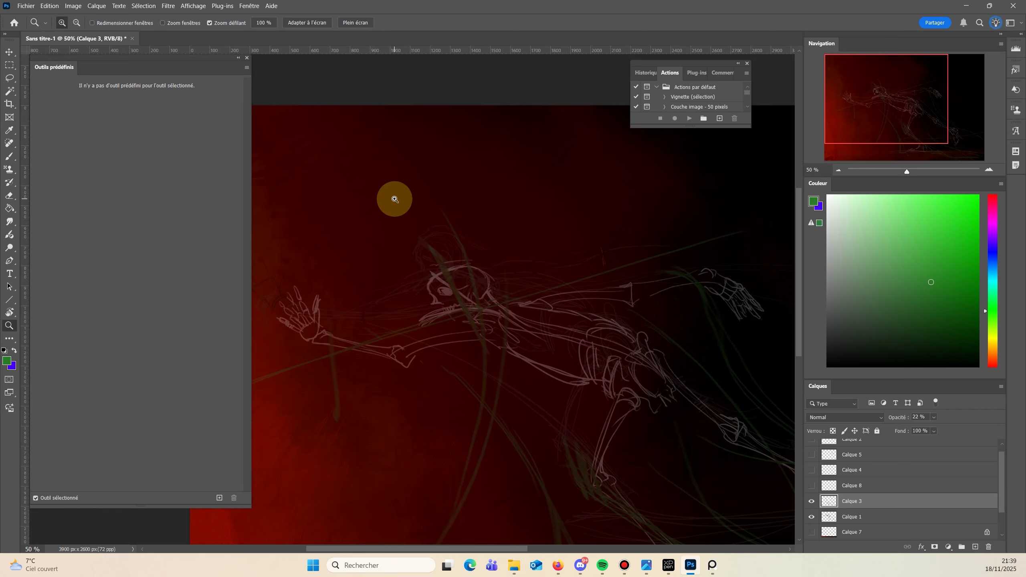
Examine the skeleton and the cloak guide lines from the front hand to the trailing foot.
left_click_drag(392, 398, 430, 397)
key("ctrl+z")
scroll(872, 442, "down", 3)
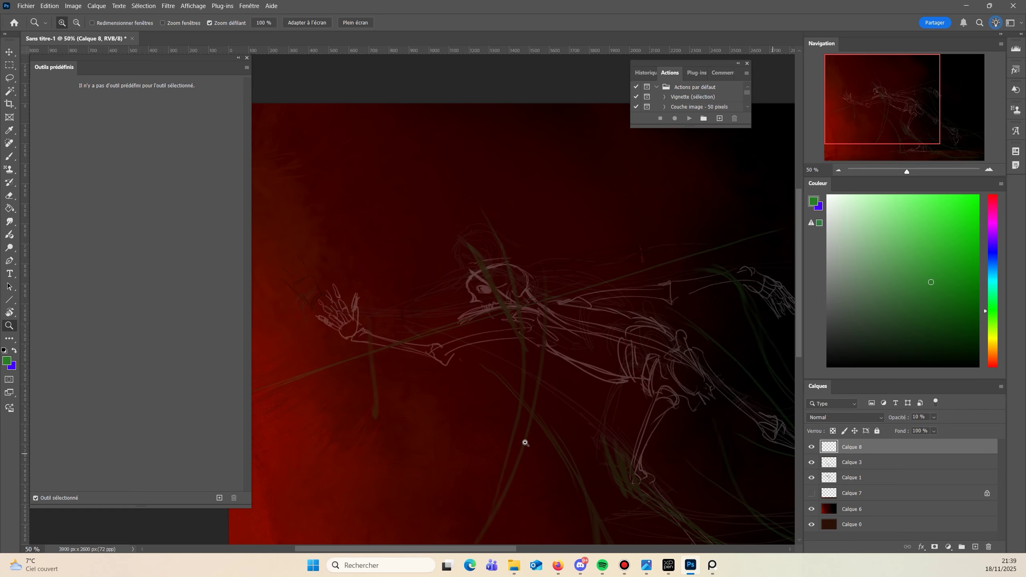
left_click_drag(479, 434, 332, 335)
left_click_drag(433, 362, 420, 351)
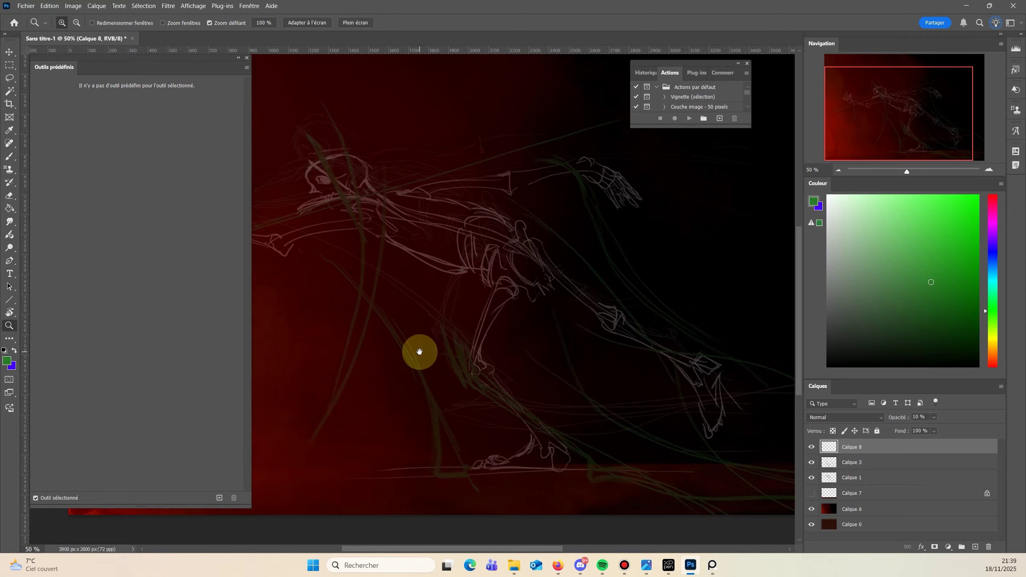
scroll(406, 397, "up", 5)
scroll(405, 397, "left", 4)
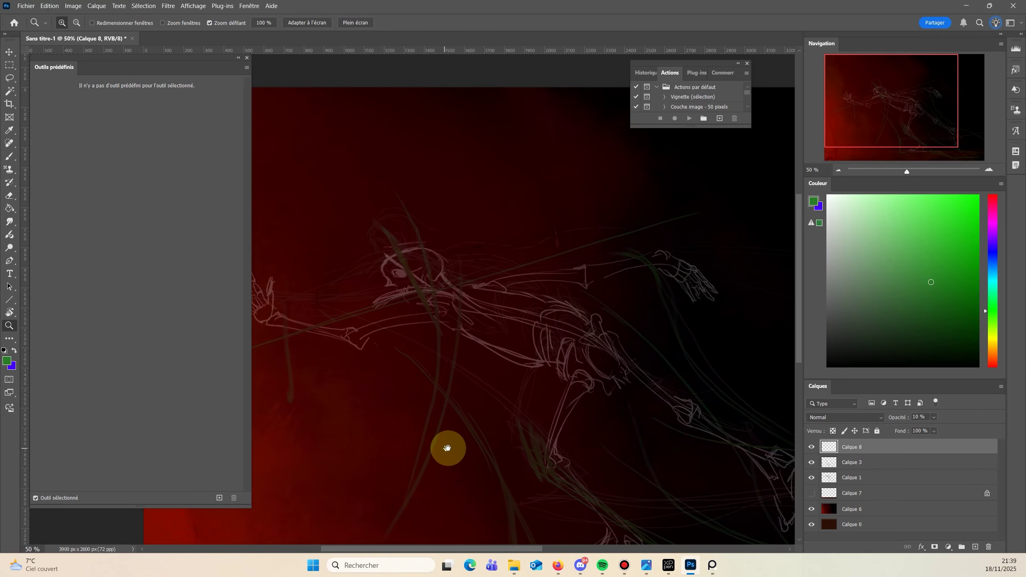
left_click_drag(447, 448, 482, 413)
Create a new layer above Calque 8 and set up a rectangular-tipped brush with black as the foreground colour.
left_click(975, 546)
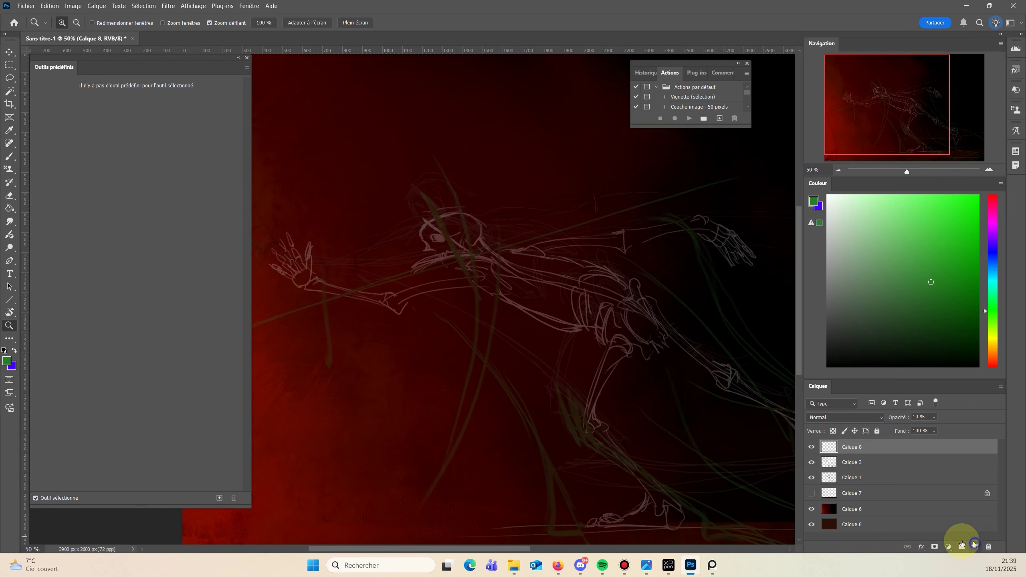
key("b")
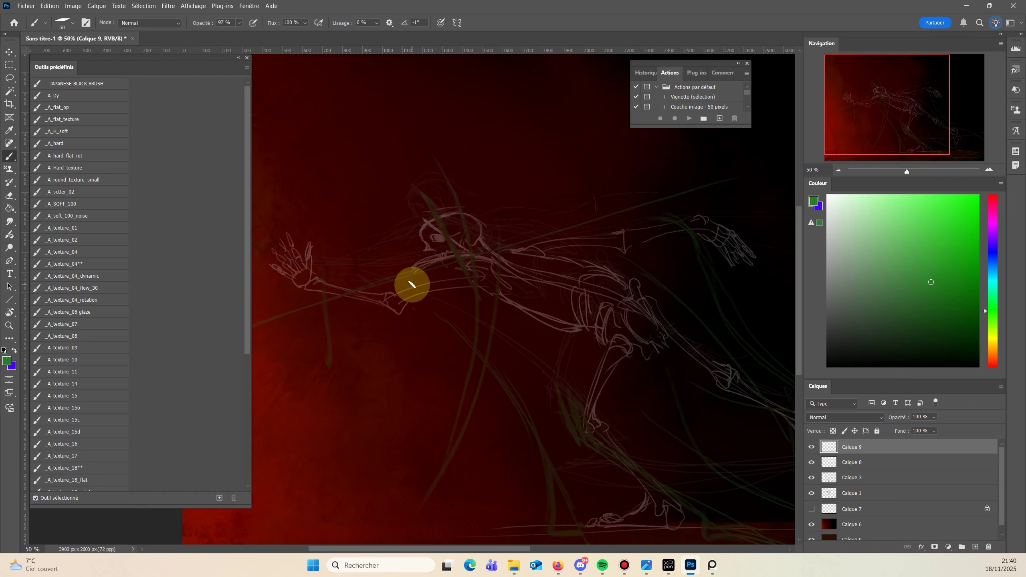
left_click_drag(858, 340, 827, 366)
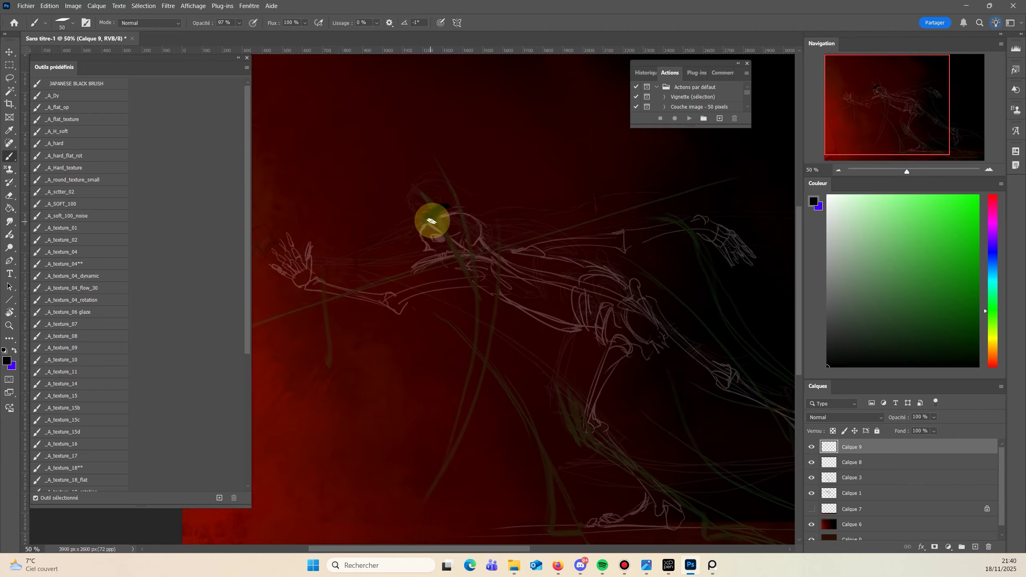
right_click(432, 221)
left_click(636, 417)
left_click(381, 420)
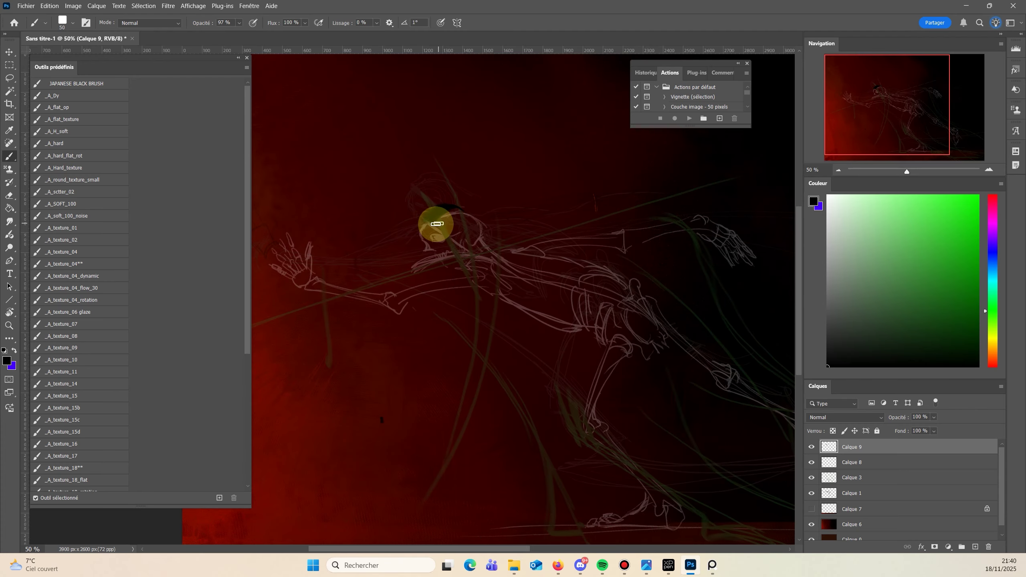
Block in the hood, shoulders and forward sleeve in solid black over the skeleton, using an enlarged brush.
mouse_move(426, 219)
left_mouse_down()
mouse_move(475, 243)
mouse_move(476, 226)
mouse_move(504, 283)
mouse_move(478, 234)
mouse_move(499, 250)
left_mouse_up()
mouse_move(446, 225)
left_mouse_down()
mouse_move(521, 288)
mouse_move(451, 220)
mouse_move(442, 229)
mouse_move(485, 292)
mouse_move(459, 222)
left_mouse_up()
right_click(469, 260, "alt")
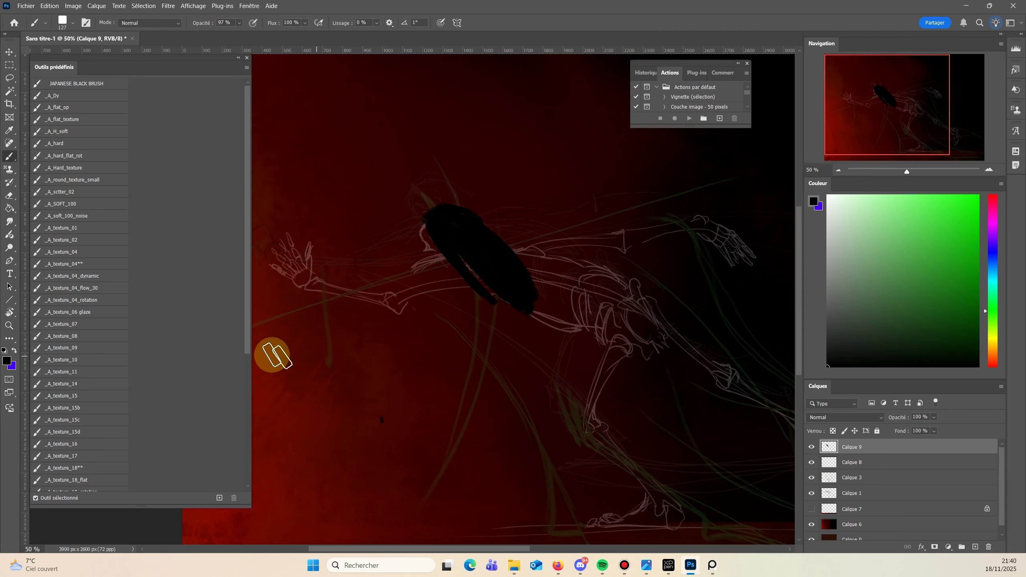
mouse_move(496, 293)
left_mouse_down()
mouse_move(421, 281)
mouse_move(506, 290)
mouse_move(489, 304)
mouse_move(435, 206)
mouse_move(542, 292)
mouse_move(571, 330)
left_mouse_up()
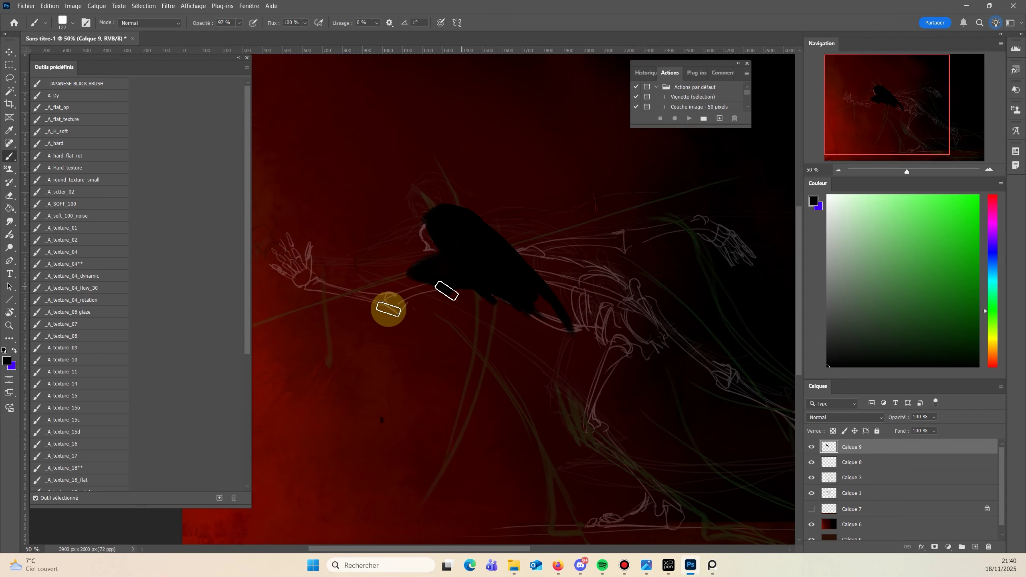
mouse_move(331, 285)
left_mouse_down()
mouse_move(363, 344)
mouse_move(444, 282)
left_mouse_up()
left_click_drag(350, 293, 484, 311)
left_click_drag(410, 309, 496, 309)
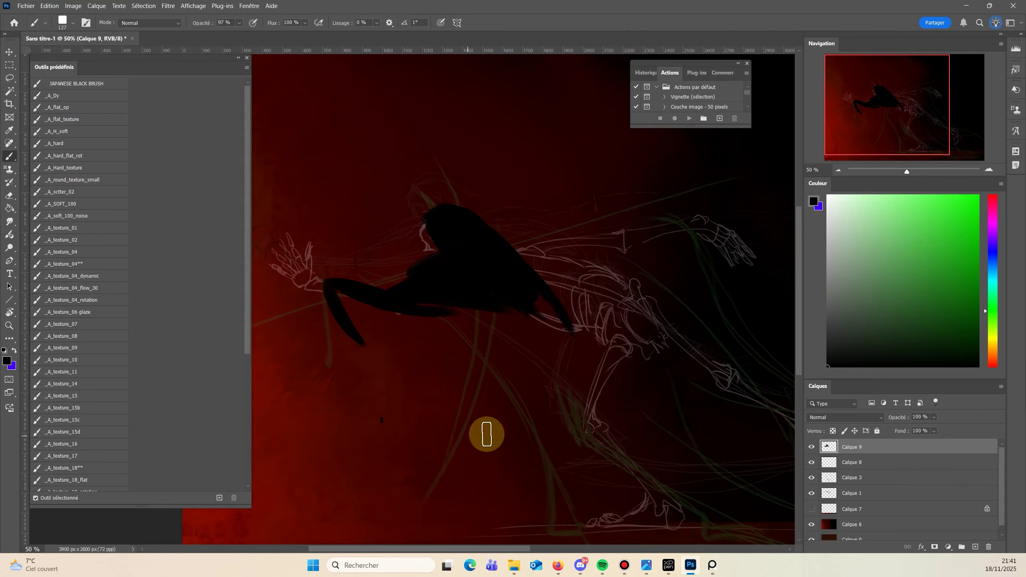
Paint black cloak folds from the forward sleeve across the torso and rear arm toward the front leg.
left_click_drag(620, 370, 460, 443)
left_click_drag(343, 326, 413, 333)
mouse_move(356, 321)
left_mouse_down()
mouse_move(490, 324)
mouse_move(397, 323)
mouse_move(496, 345)
mouse_move(531, 302)
left_mouse_up()
mouse_move(545, 394)
left_mouse_down()
mouse_move(498, 305)
mouse_move(458, 334)
mouse_move(528, 359)
mouse_move(432, 320)
mouse_move(477, 361)
mouse_move(539, 379)
mouse_move(559, 439)
left_mouse_up()
mouse_move(348, 451)
left_mouse_down()
mouse_move(440, 377)
mouse_move(503, 399)
mouse_move(408, 397)
left_mouse_up()
mouse_move(337, 331)
left_mouse_down()
mouse_move(543, 518)
mouse_move(509, 444)
mouse_move(345, 310)
mouse_move(568, 415)
mouse_move(620, 472)
mouse_move(486, 359)
mouse_move(489, 368)
left_mouse_up()
left_click_drag(517, 484, 513, 417)
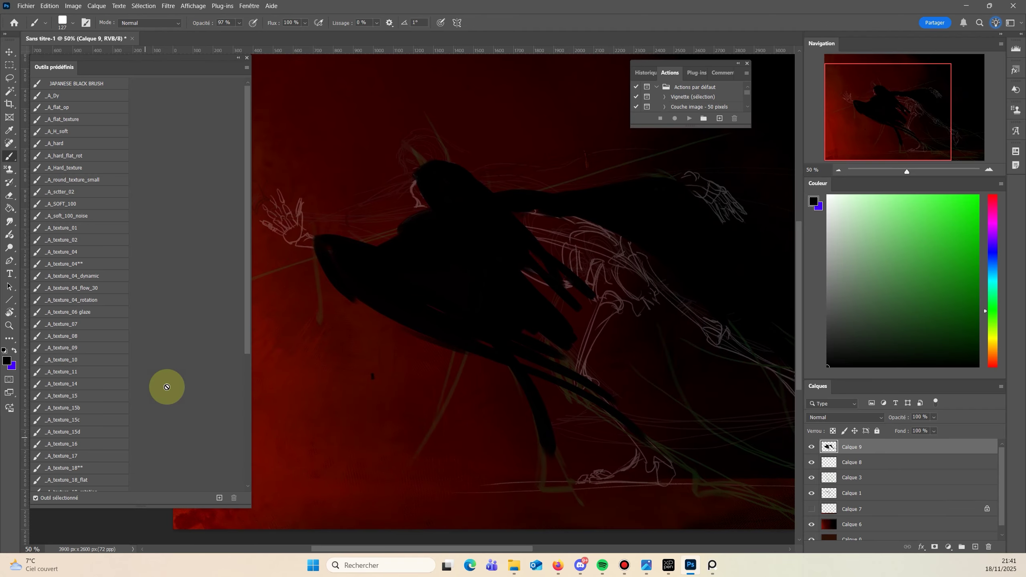
Extend the black cloak over the torso and legs to the ground, filling it into one solid silhouette.
key("ctrl+minus")
left_click_drag(376, 390, 338, 420)
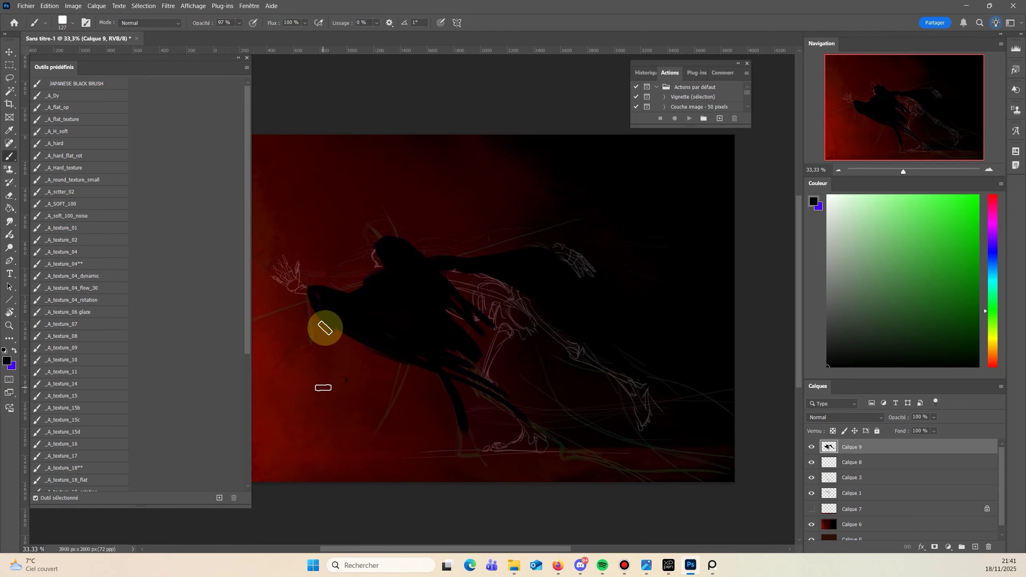
mouse_move(614, 374)
left_mouse_down()
mouse_move(643, 449)
mouse_move(669, 466)
left_mouse_up()
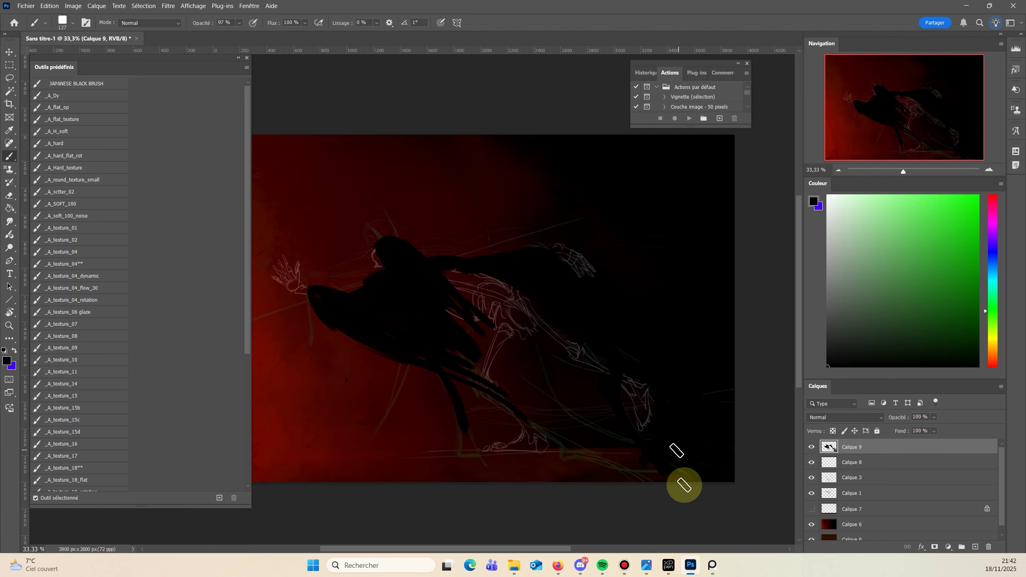
left_click_drag(554, 384, 623, 430)
left_click_drag(562, 402, 686, 486)
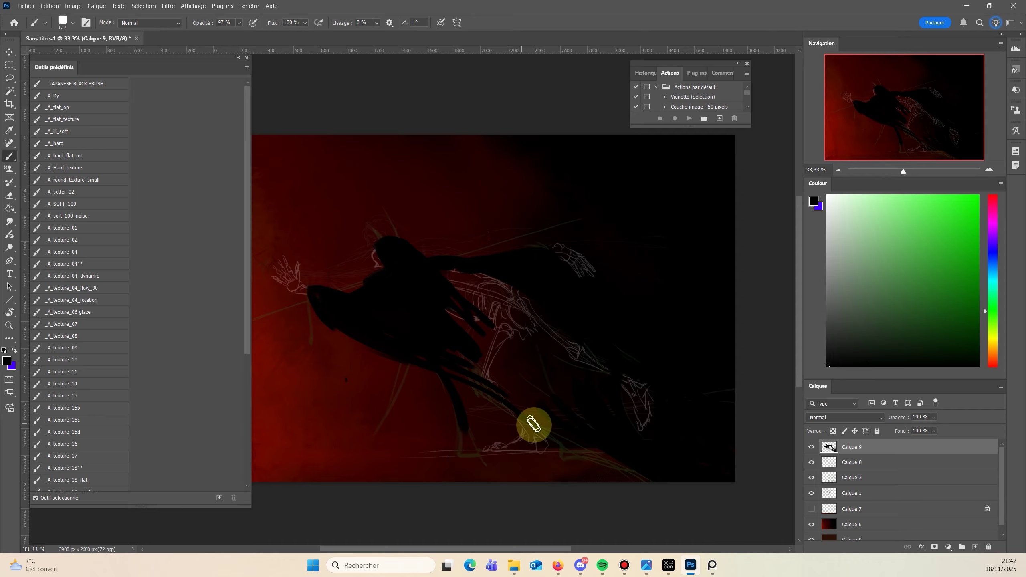
mouse_move(463, 420)
left_mouse_down()
mouse_move(445, 457)
mouse_move(529, 412)
mouse_move(447, 459)
mouse_move(558, 447)
mouse_move(485, 362)
mouse_move(610, 474)
mouse_move(562, 444)
mouse_move(664, 480)
mouse_move(535, 450)
mouse_move(458, 348)
mouse_move(426, 332)
mouse_move(518, 369)
mouse_move(485, 282)
mouse_move(522, 363)
mouse_move(451, 268)
mouse_move(571, 363)
mouse_move(563, 426)
mouse_move(611, 449)
mouse_move(396, 346)
mouse_move(453, 361)
mouse_move(336, 313)
mouse_move(440, 425)
mouse_move(421, 434)
mouse_move(522, 445)
mouse_move(469, 467)
mouse_move(524, 468)
mouse_move(652, 511)
left_mouse_up()
right_click(469, 389, "alt")
left_click_drag(292, 437, 361, 368)
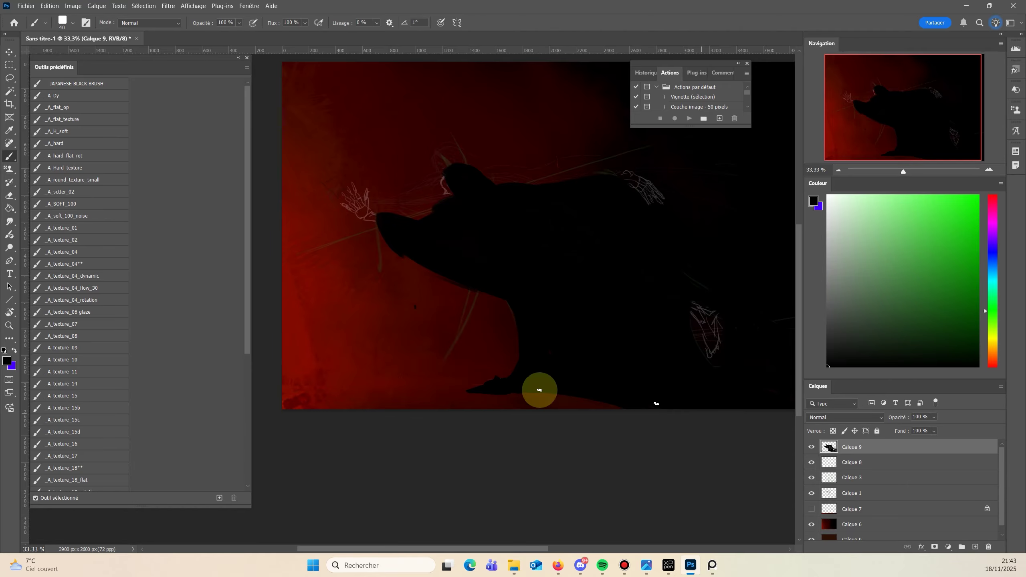
Flip the whole canvas horizontally.
mouse_move(430, 429)
left_mouse_down()
mouse_move(414, 472)
mouse_move(444, 483)
left_mouse_up()
right_click(339, 351)
left_click(337, 351)
key("ctrl+shift+h")
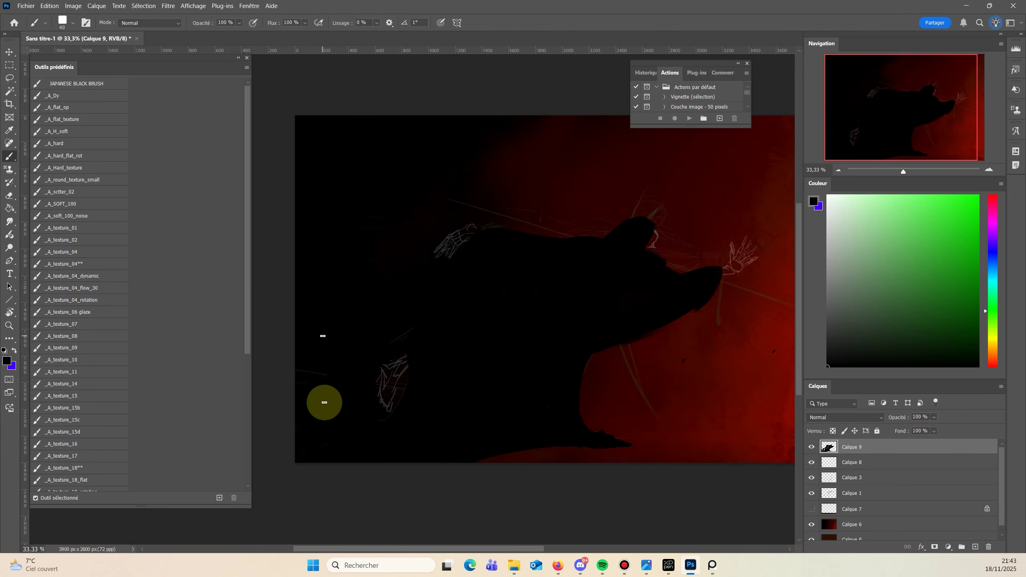
Check how the mirrored cloak silhouette reads at small and medium zoom, and return to the Brush.
left_click_drag(364, 430, 321, 452)
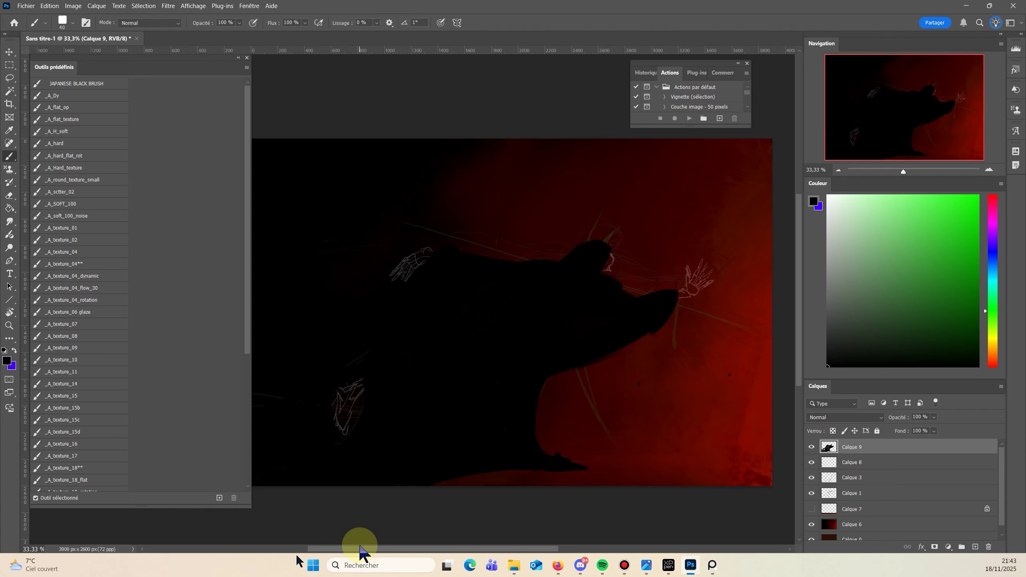
left_click_drag(299, 295, 307, 300)
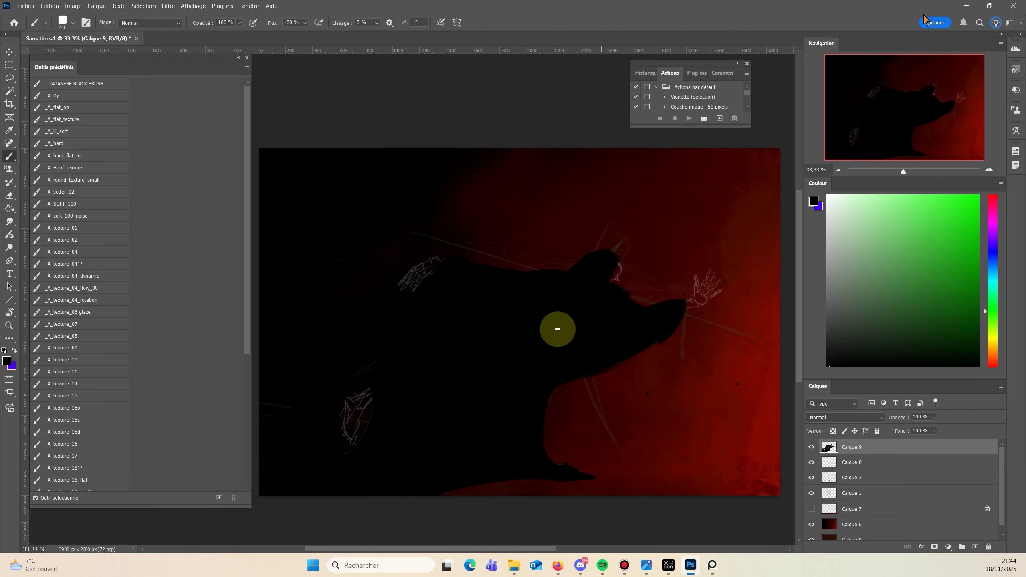
left_click(8, 325)
scroll(541, 348, "down", 4)
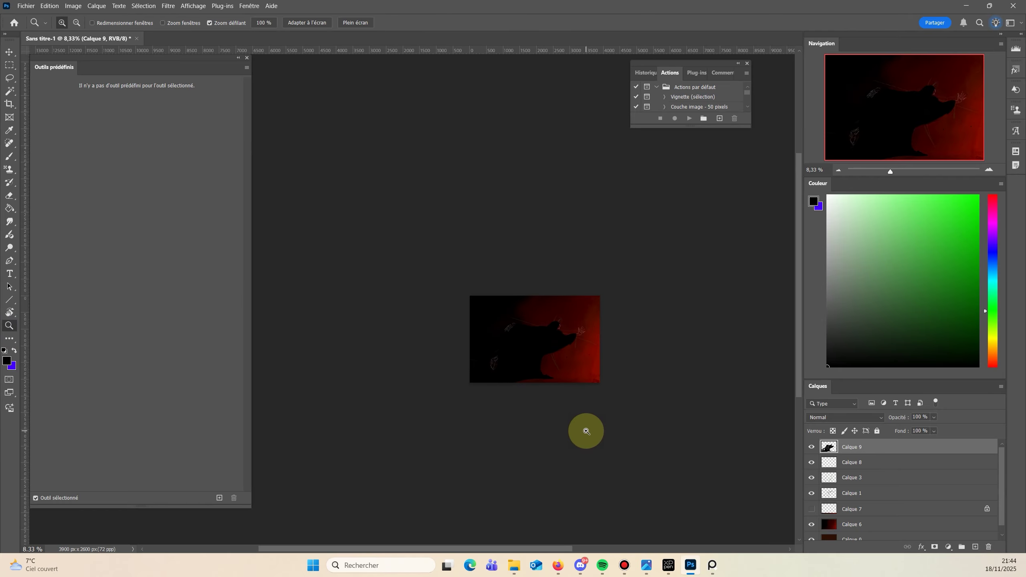
scroll(570, 356, "up", 3)
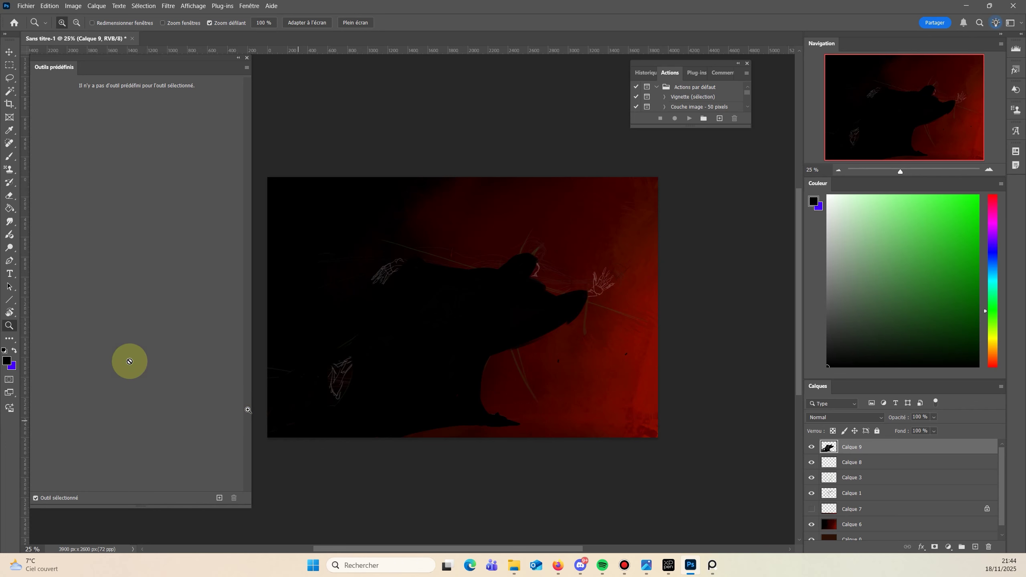
key("b")
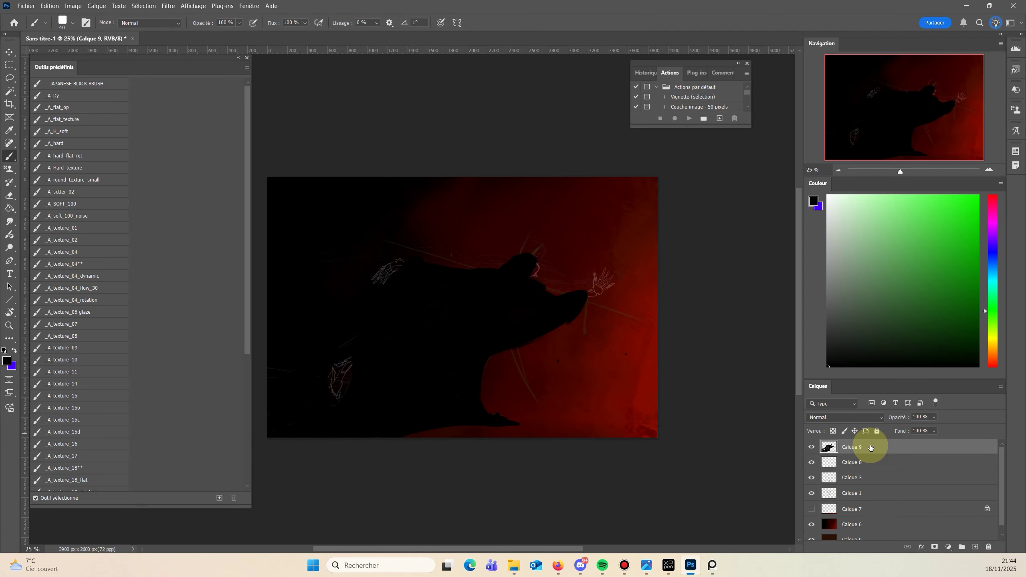
Hide Calque 8, move the cloak layer Calque 9 beneath it, and group Calque 9, Calque 3 and Calque 1.
left_click(811, 462)
left_click_drag(852, 445, 856, 476)
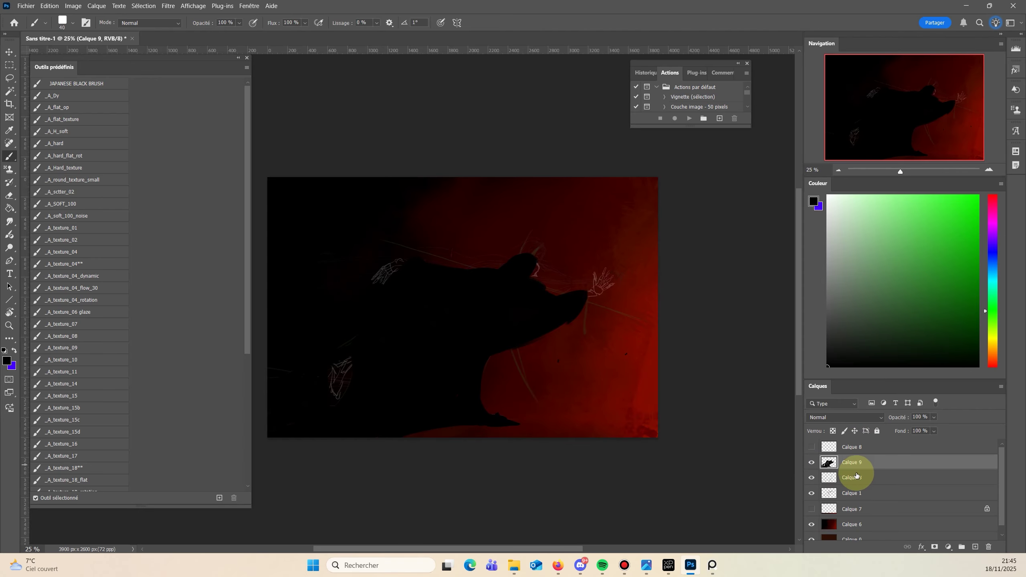
left_click(865, 476, "shift")
left_click(853, 493, "shift")
key("ctrl+g")
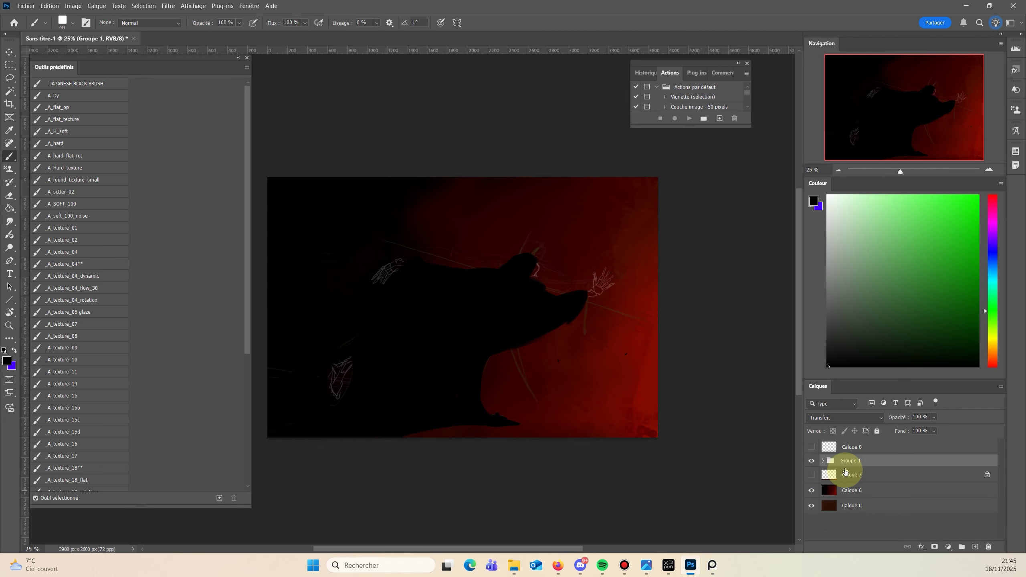
Scale the grouped figure down proportionally to about 91%, pulling its lower corner inward.
key("ctrl+t")
left_click_drag(497, 312, 574, 314)
left_click_drag(316, 440, 353, 421)
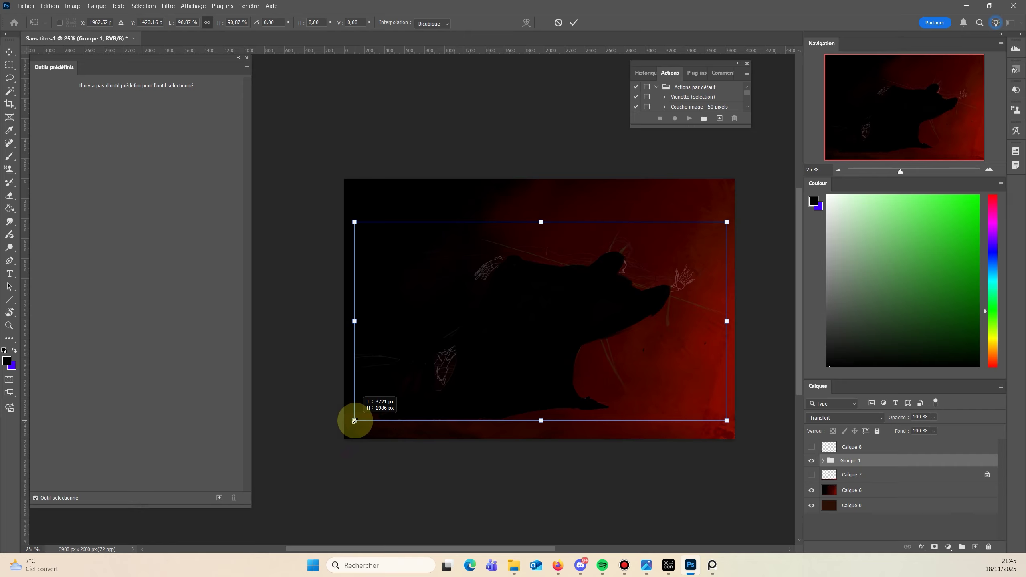
key("Return")
Paint black brush strokes on Calque 9 to extend the trailing cloak down to the canvas's lower edge.
key("b")
left_click(823, 461)
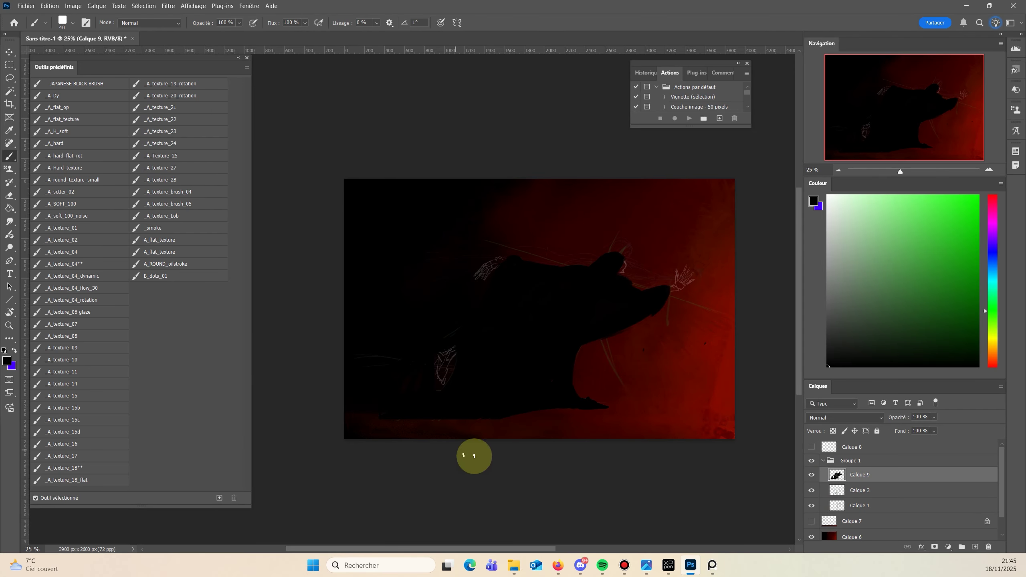
left_click_drag(417, 448, 468, 415)
right_click(475, 421, "alt")
left_click_drag(394, 466, 464, 415)
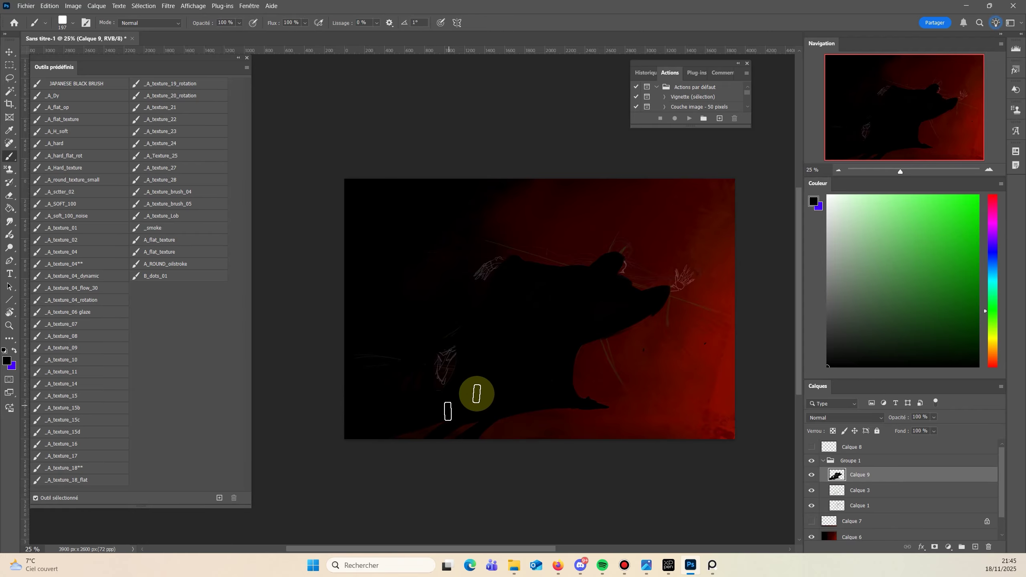
mouse_move(486, 404)
left_mouse_down()
mouse_move(416, 433)
mouse_move(378, 464)
left_mouse_up()
Erase along the cloak's lower edge behind the front foot with an eraser of about 362 px to shape its ground contour.
key("e")
right_click(568, 421, "alt")
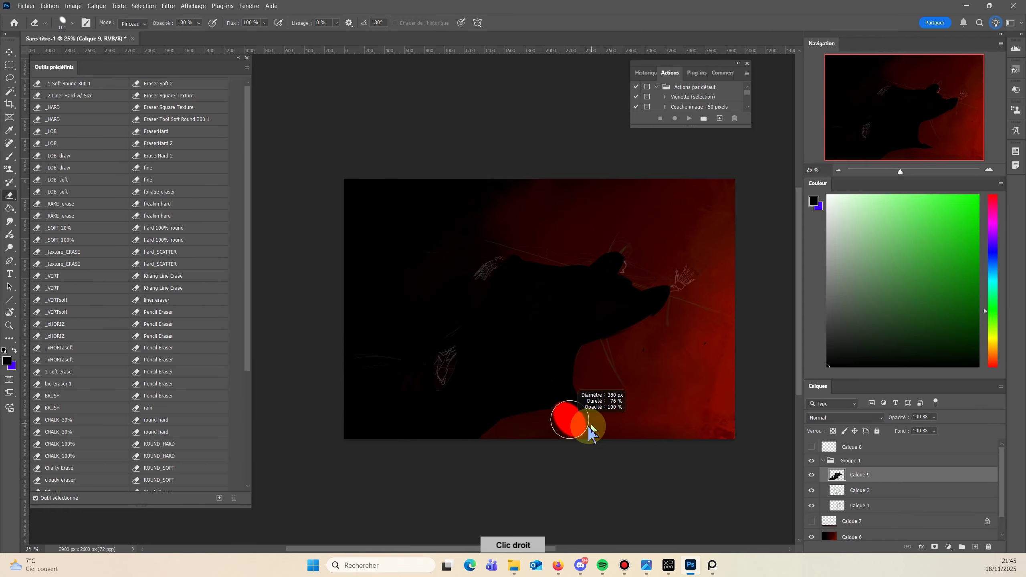
left_click_drag(573, 424, 427, 495)
mouse_move(626, 438)
left_mouse_down()
mouse_move(563, 426)
mouse_move(416, 490)
left_mouse_up()
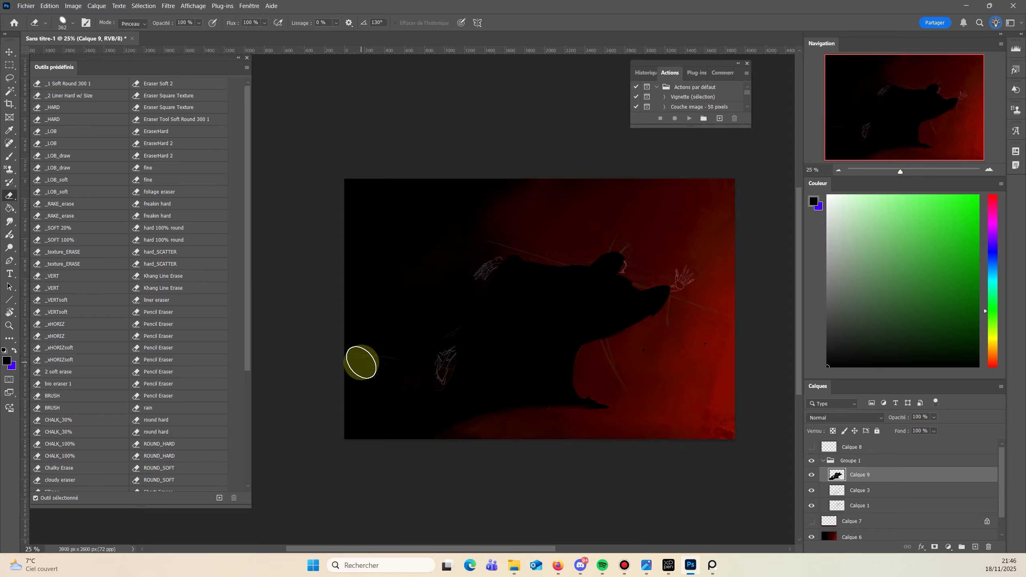
left_click_drag(261, 284, 278, 305)
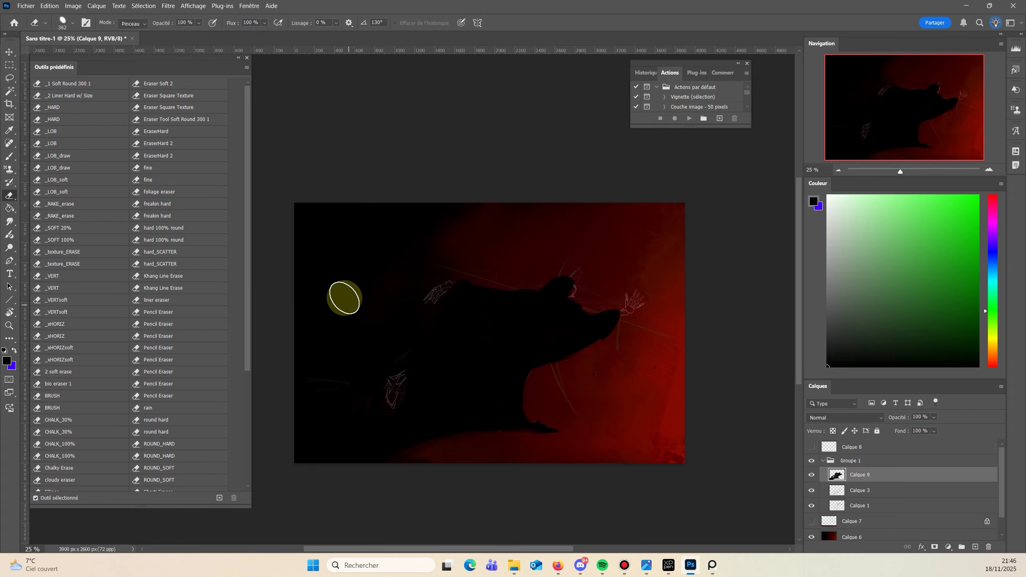
key("ctrl+shift+h")
key("F11")
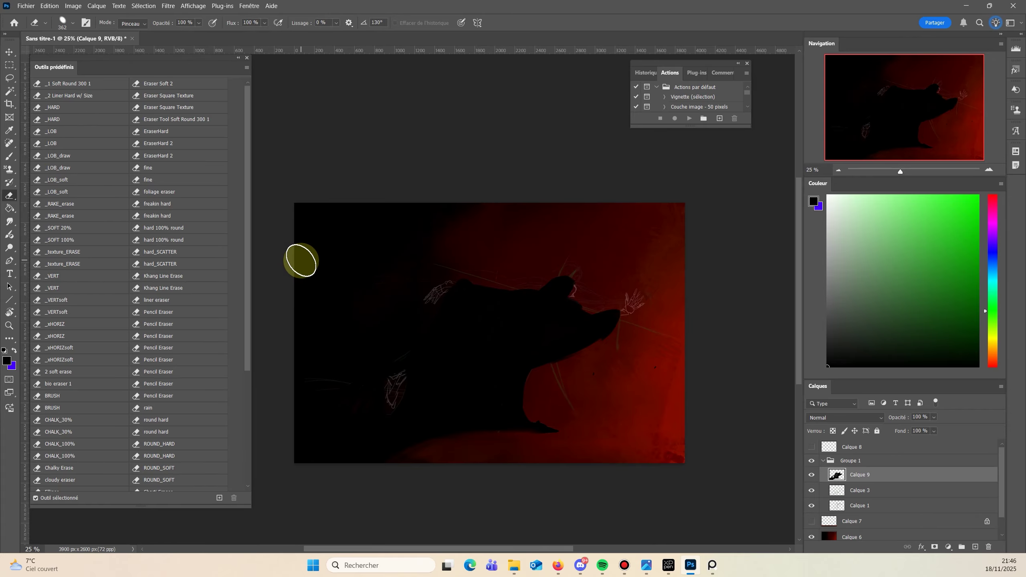
Make the background layer Calque 6 active and set the brush's blend mode to Densité linéaire - (Ajout).
left_click(851, 537)
key("b")
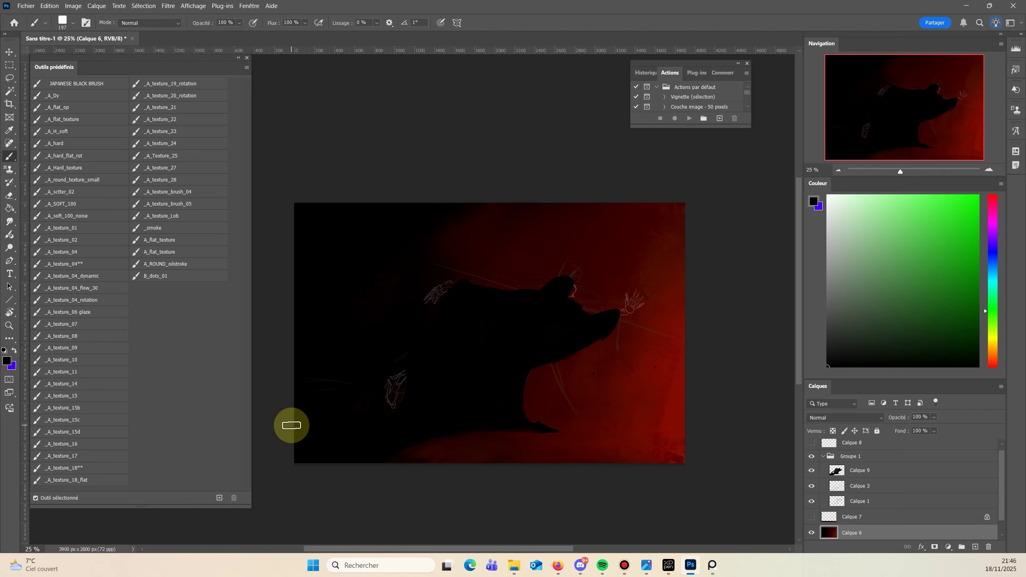
left_click(130, 22)
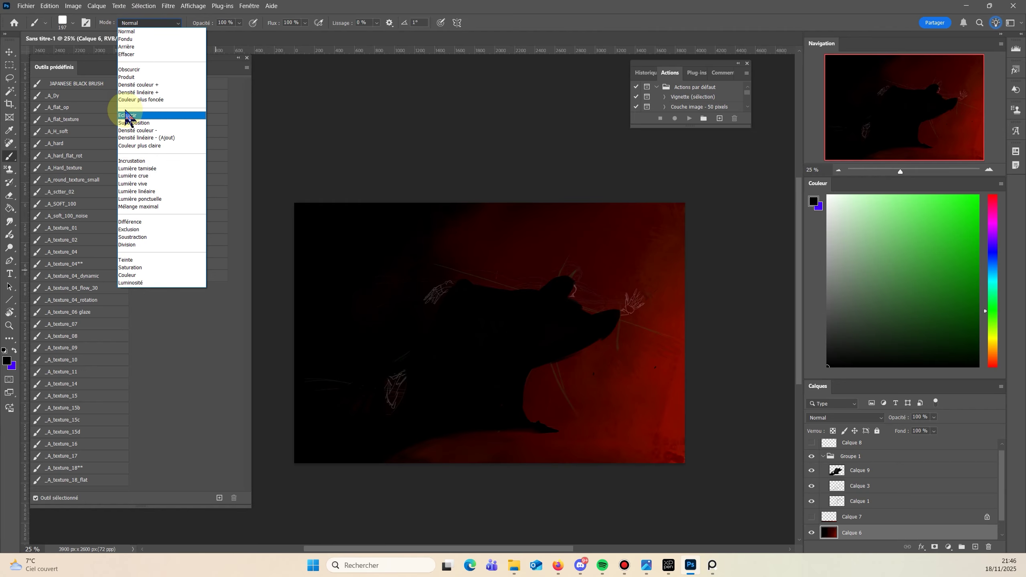
left_click(134, 133)
left_click(150, 22)
left_click(133, 150)
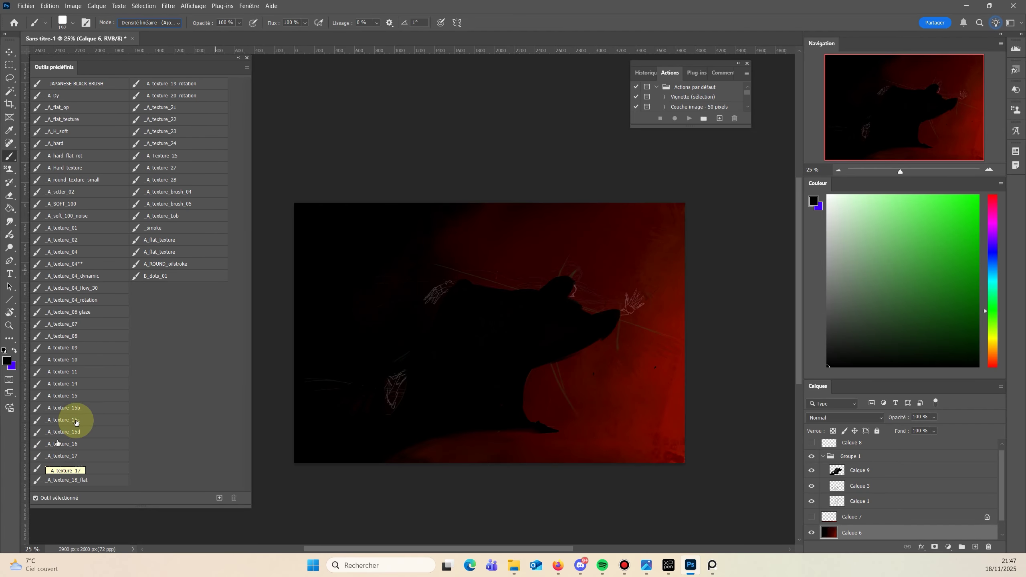
Sample the background red, shift it to brown-orange, and glaze the background in front of the figure with the _A_SOFT_100 brush.
left_click(47, 130)
right_click(652, 424)
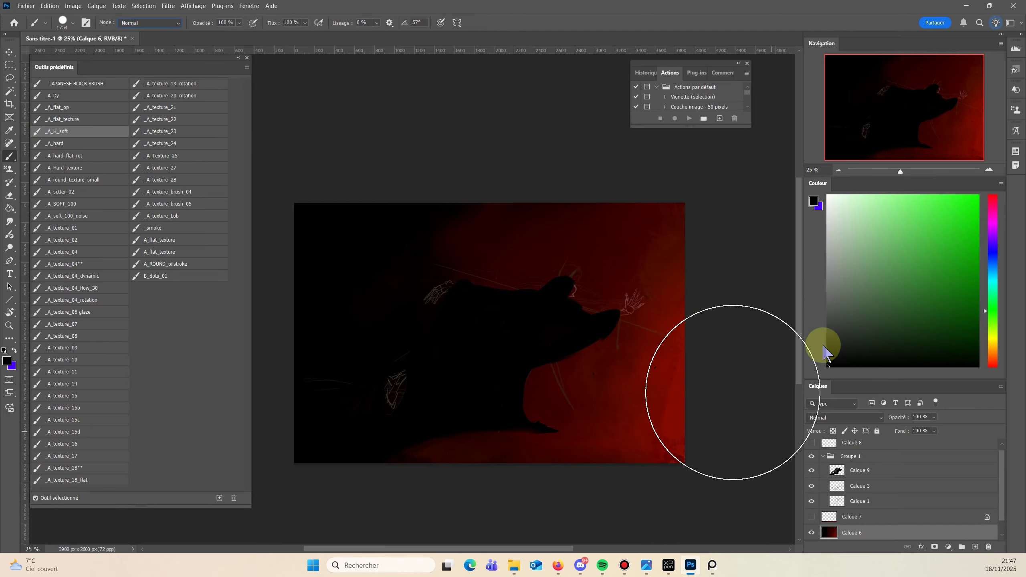
left_click(671, 408, "alt")
left_click_drag(992, 350, 992, 356)
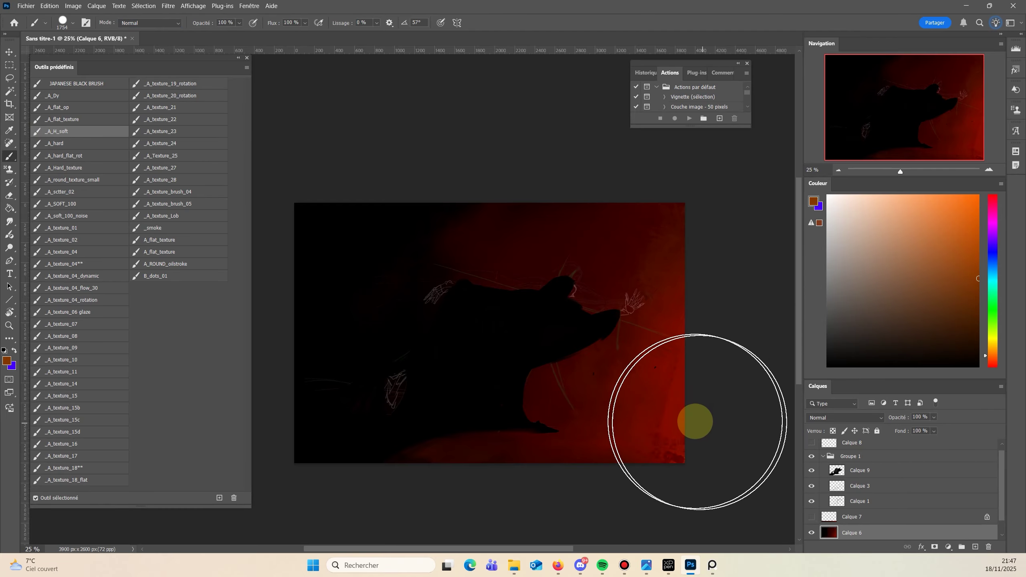
left_click_drag(679, 420, 695, 401)
key("ctrl+z")
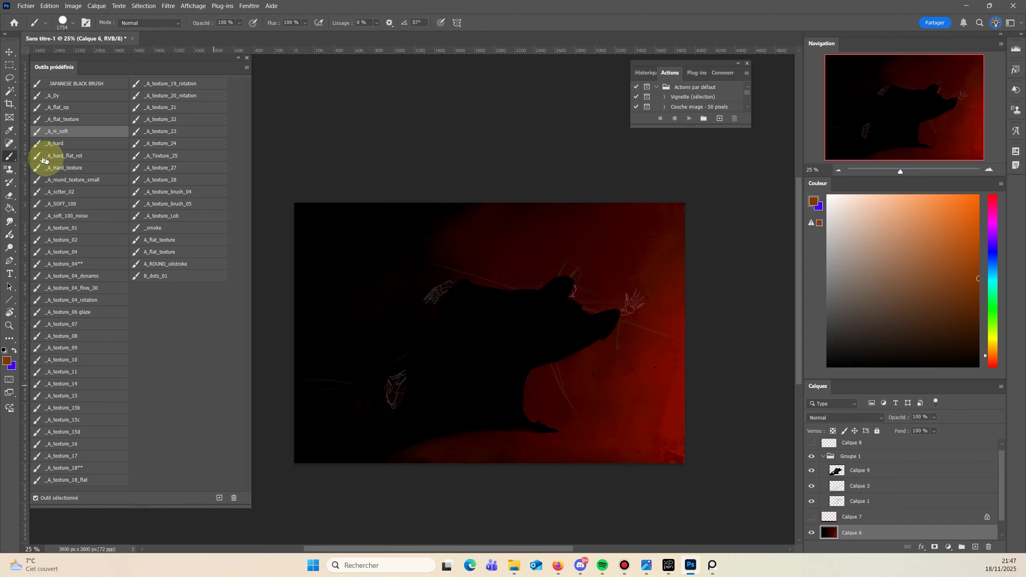
left_click(55, 203)
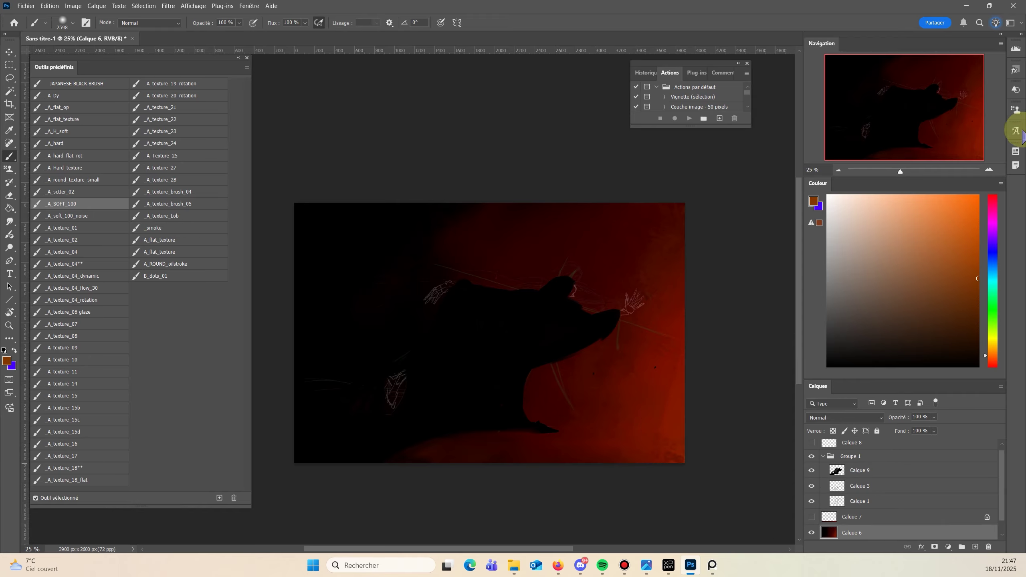
Flip the canvas horizontally and toggle the Calque 9 cloak's visibility to compare it with the skeleton sketch beneath.
key("F11")
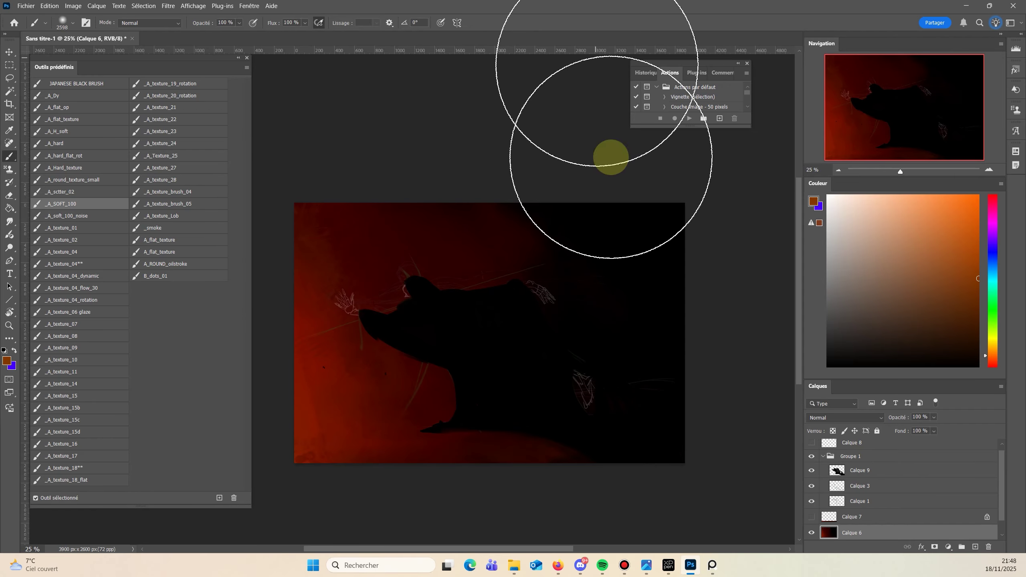
key("z")
left_click(414, 355)
left_click(412, 315)
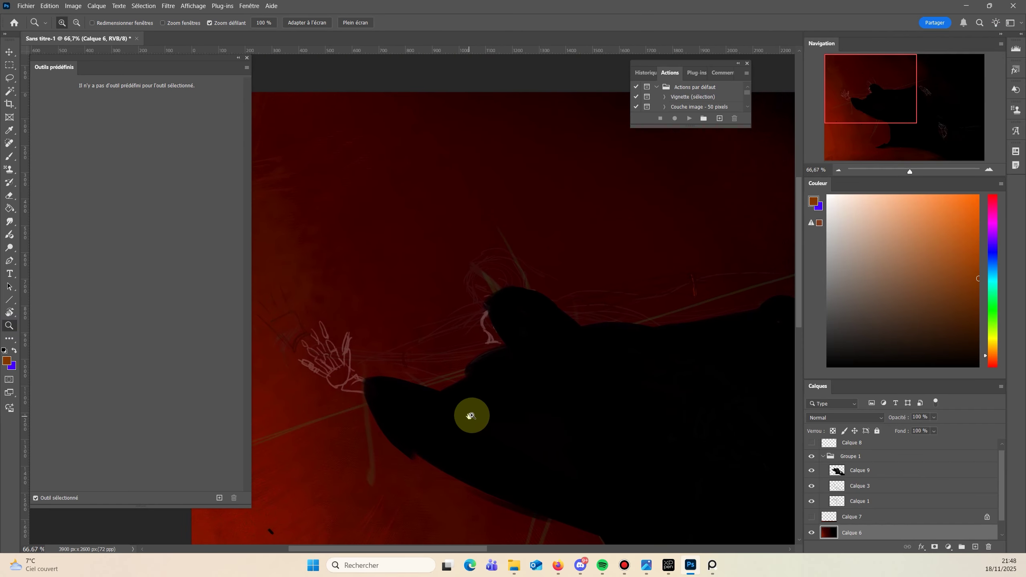
left_click(878, 475)
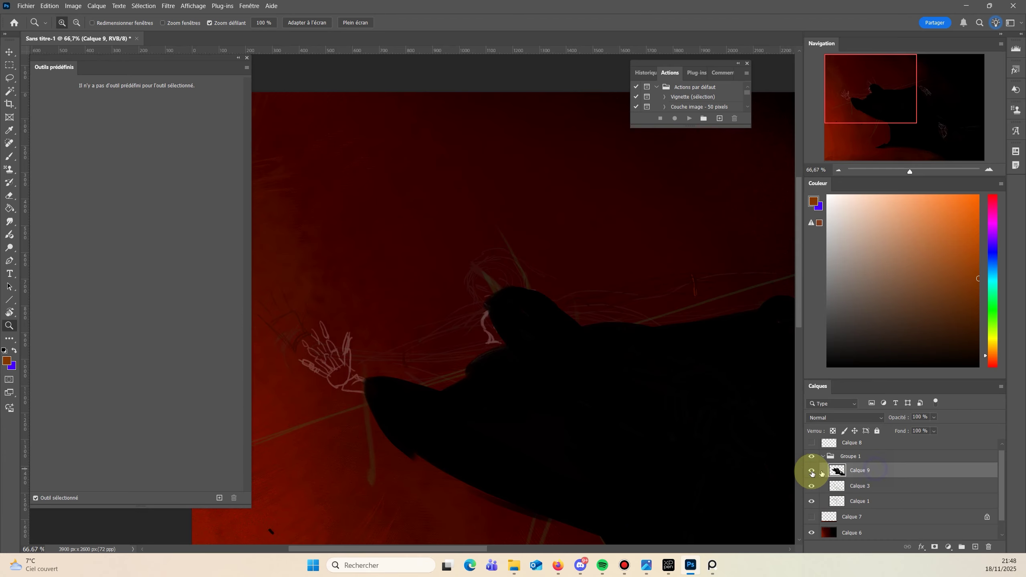
left_click(813, 471)
left_click(813, 472)
left_click(814, 472)
left_click(814, 472)
key("ctrl+minus")
key("ctrl+minus")
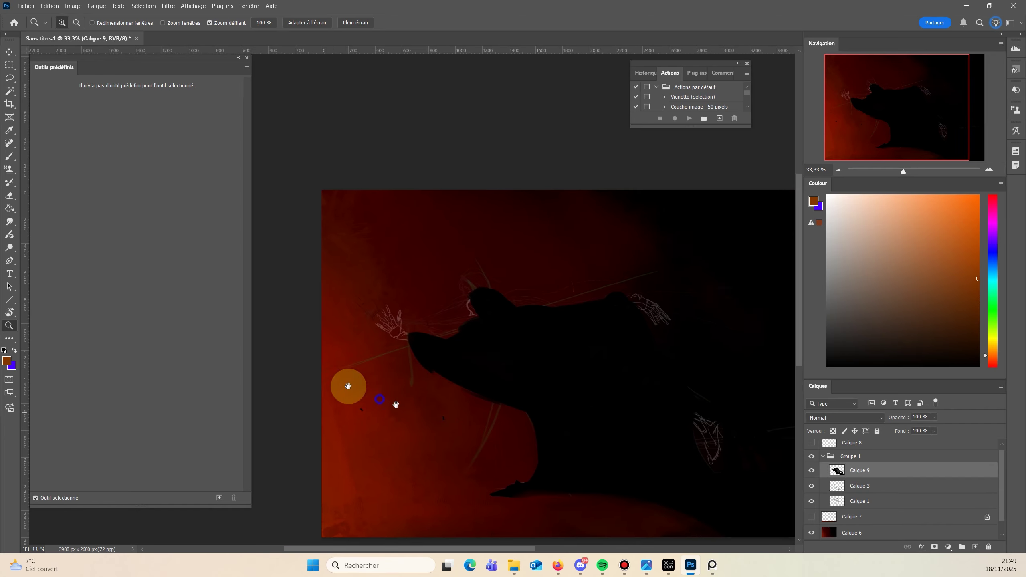
Open the Liquify filter on the cloak layer and push in the inner curve of the front leg and lower edge.
left_click_drag(394, 403, 334, 371)
left_click(167, 5)
left_click(206, 86)
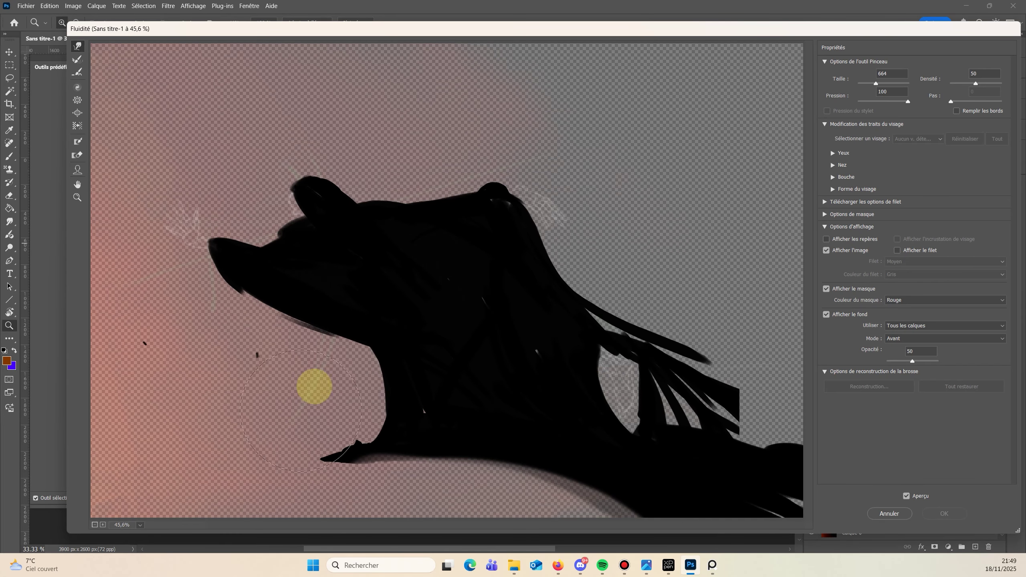
mouse_move(382, 388)
left_mouse_down()
mouse_move(462, 470)
mouse_move(440, 486)
mouse_move(555, 479)
mouse_move(591, 495)
left_mouse_up()
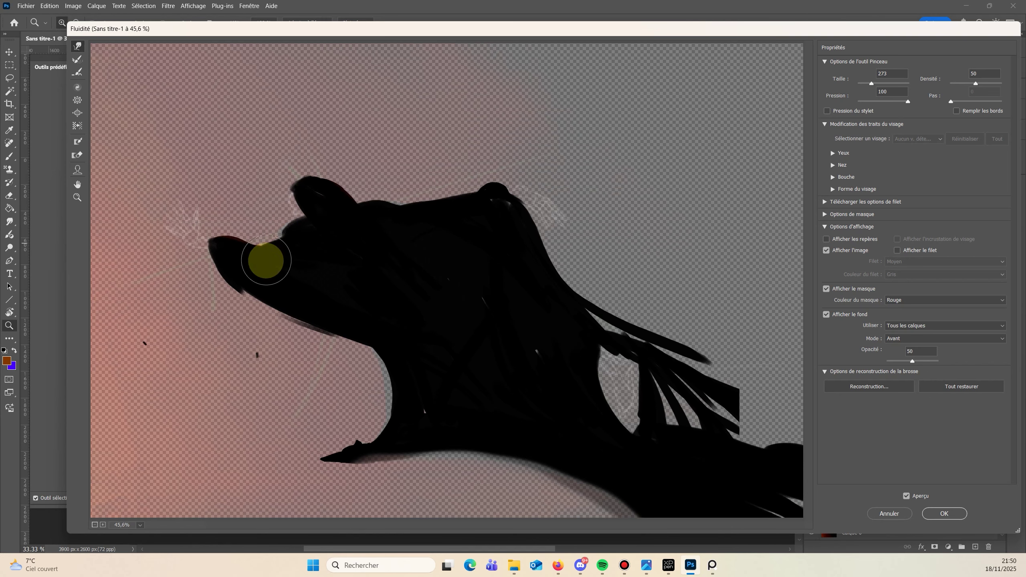
Set the warp brush size to 664, push up the forward sleeve's underside and deepen the front-leg curve.
left_click_drag(872, 83, 877, 84)
mouse_move(256, 314)
left_mouse_down()
mouse_move(242, 297)
mouse_move(330, 321)
mouse_move(200, 263)
left_mouse_up()
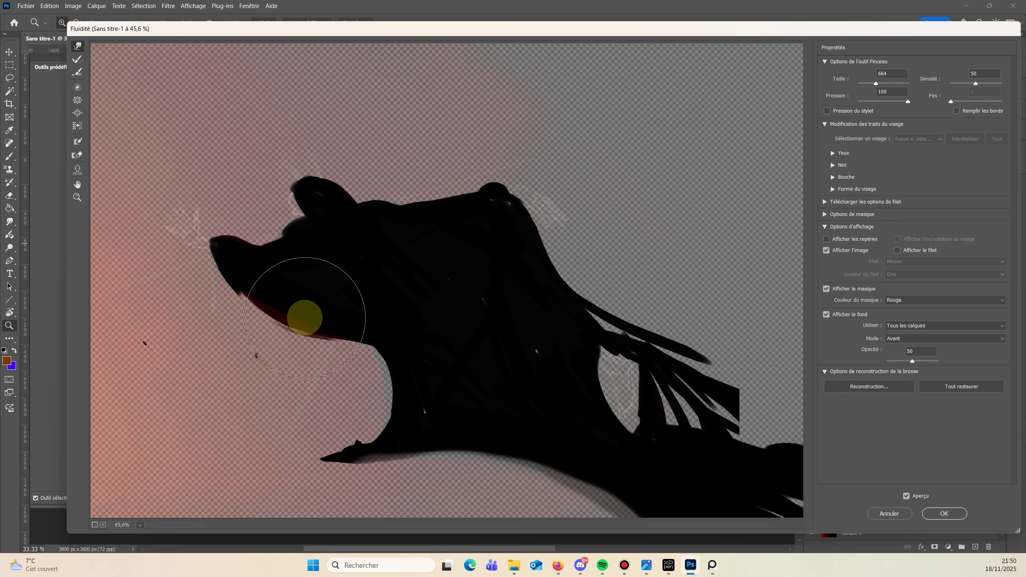
left_click_drag(382, 391, 388, 396)
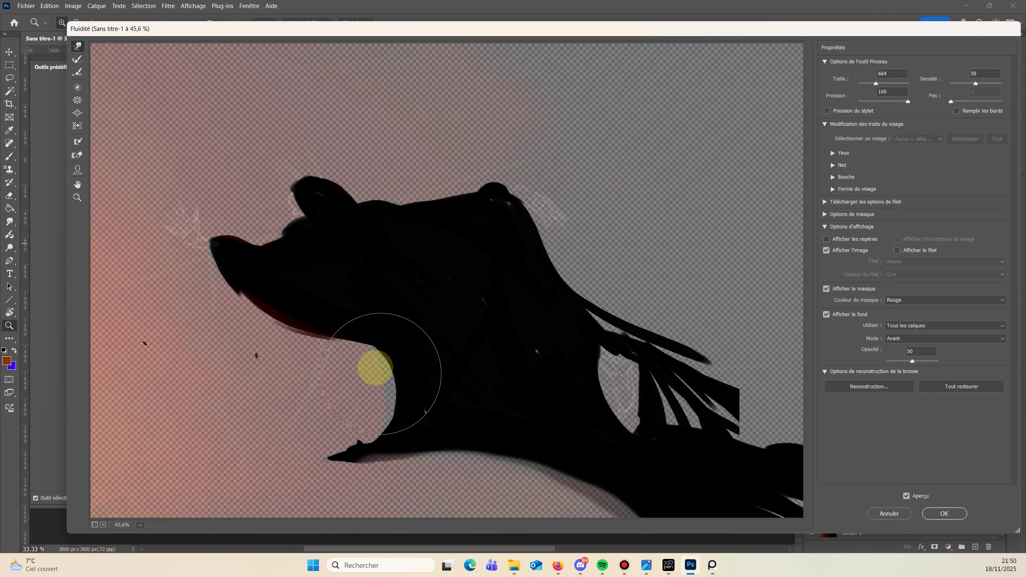
Set the warp brush size to 378, bulge the cloak's back edge outward below the rear shoulder, and apply the Liquify changes.
left_click_drag(876, 83, 872, 83)
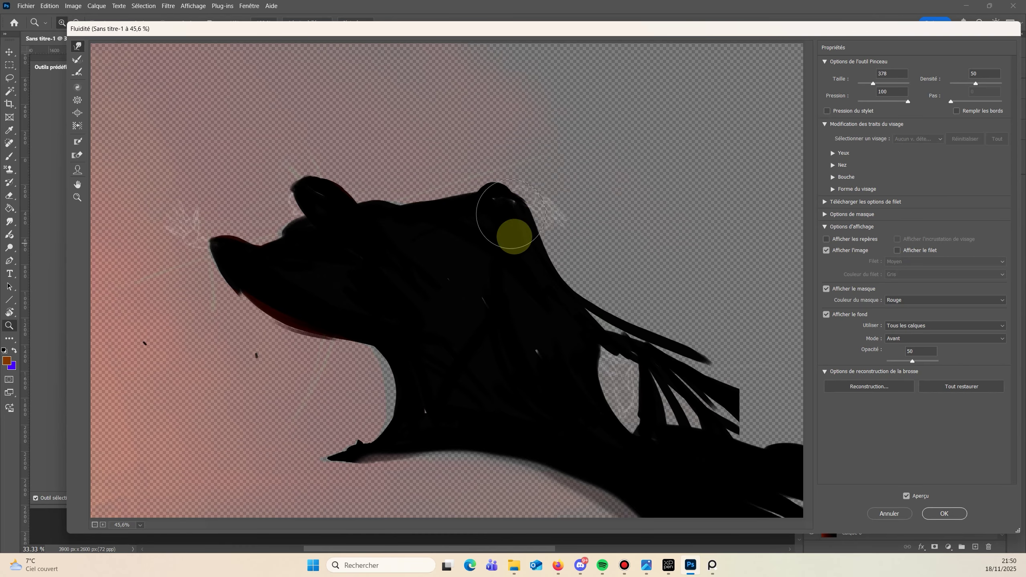
mouse_move(540, 270)
left_mouse_down()
mouse_move(525, 218)
mouse_move(557, 327)
mouse_move(577, 314)
mouse_move(583, 338)
mouse_move(408, 343)
left_mouse_up()
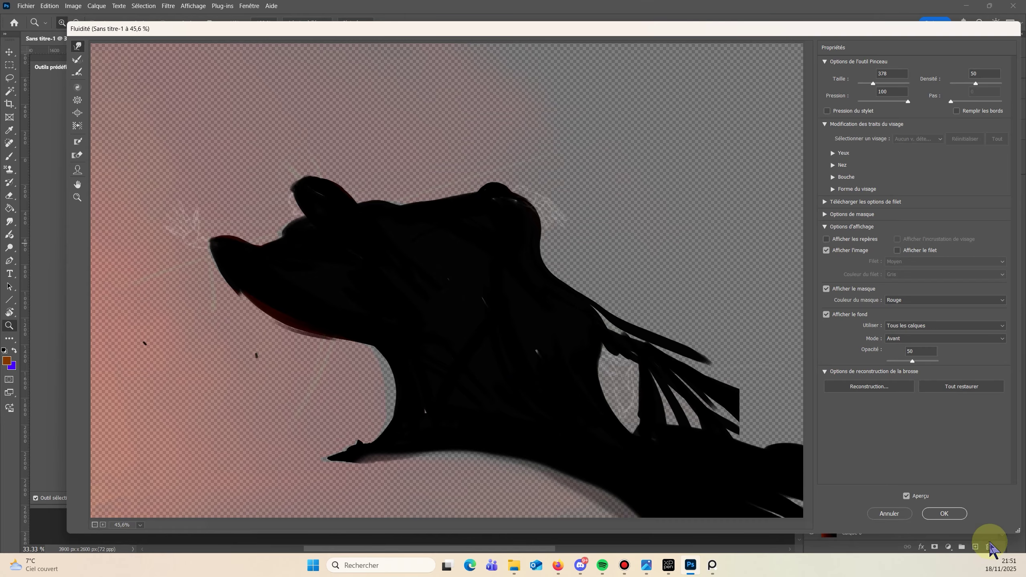
left_click(941, 514)
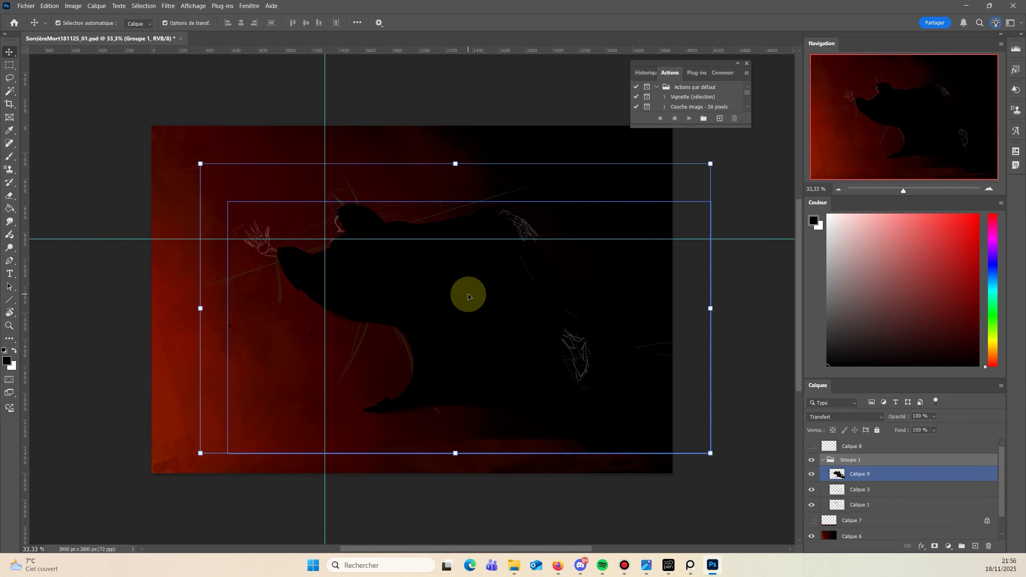
Collapse Groupe 1 and make the background layer Calque 6 active, toggling its visibility to check its content.
left_click(10, 67)
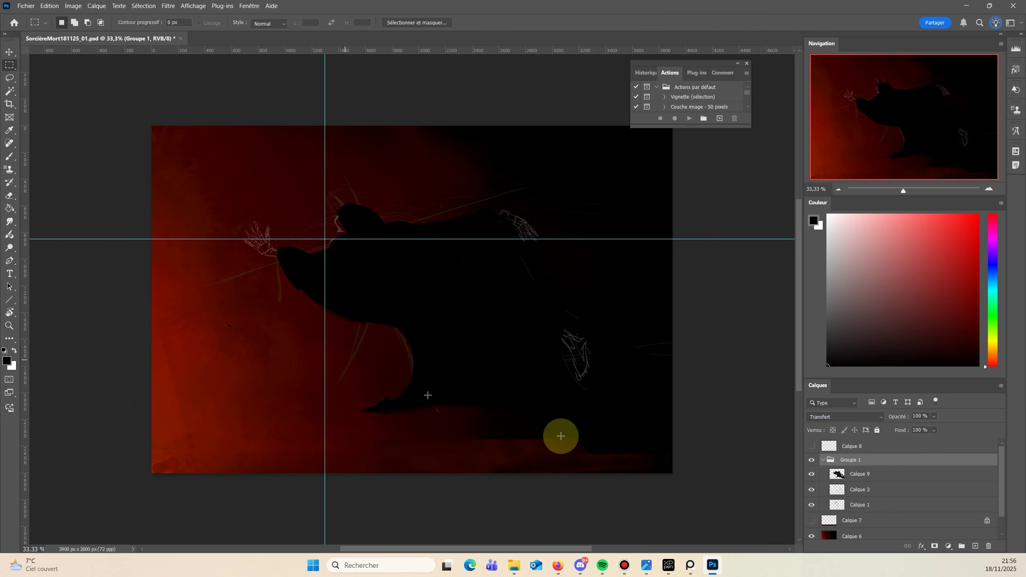
left_click(823, 459)
left_click(868, 492)
left_click(812, 490)
left_click(812, 491)
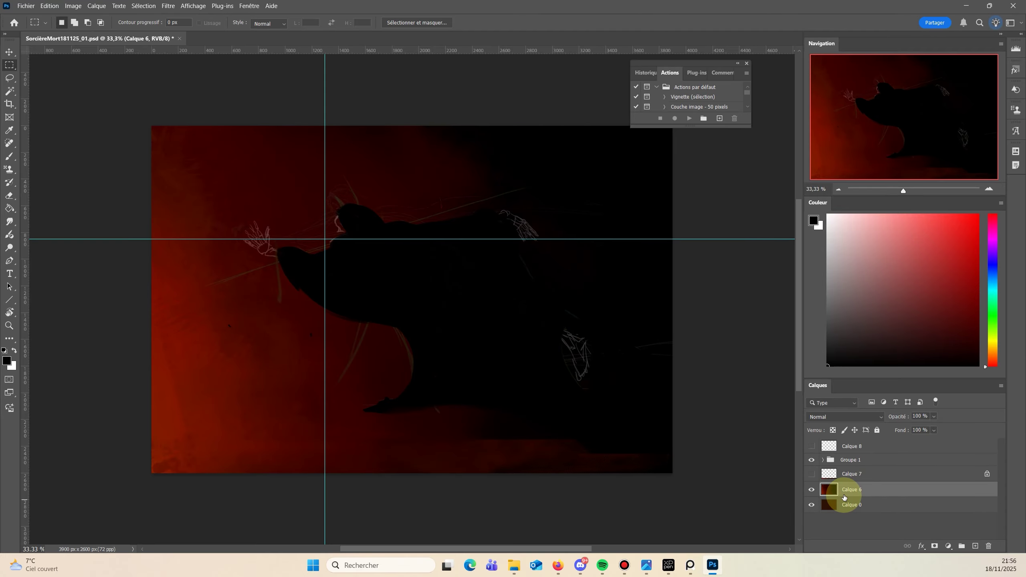
Switch to the Mixer Brush for blending the background on Calque 6.
left_click(9, 182)
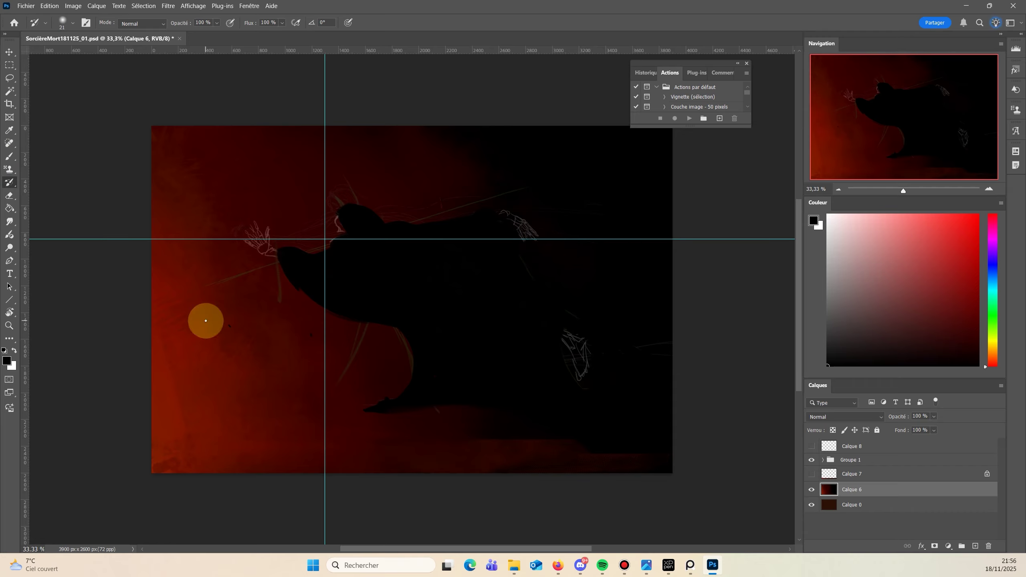
right_click(509, 462, "alt")
left_click(8, 170)
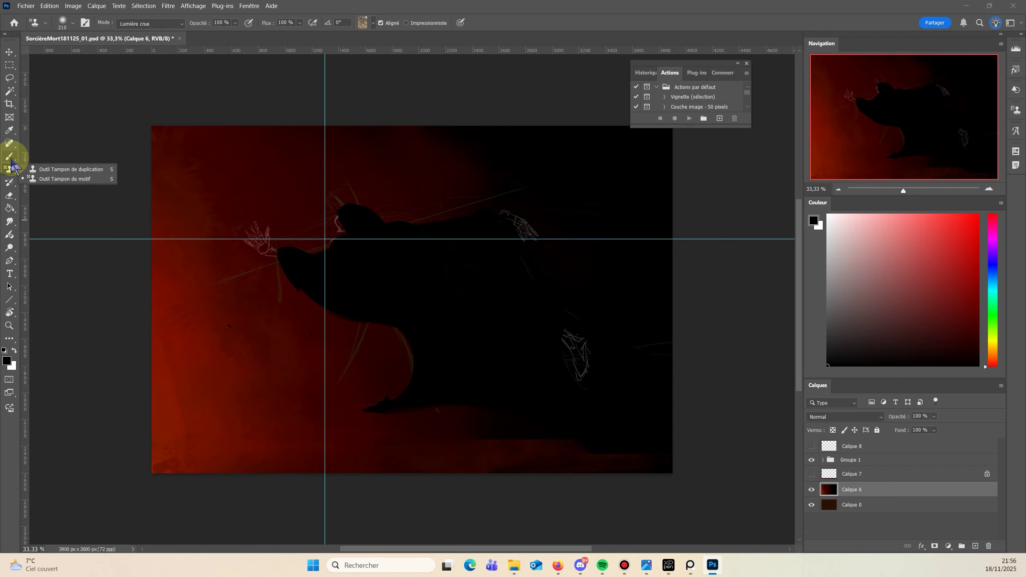
left_click(10, 158)
left_click(38, 183)
right_click(484, 429)
left_click(89, 419)
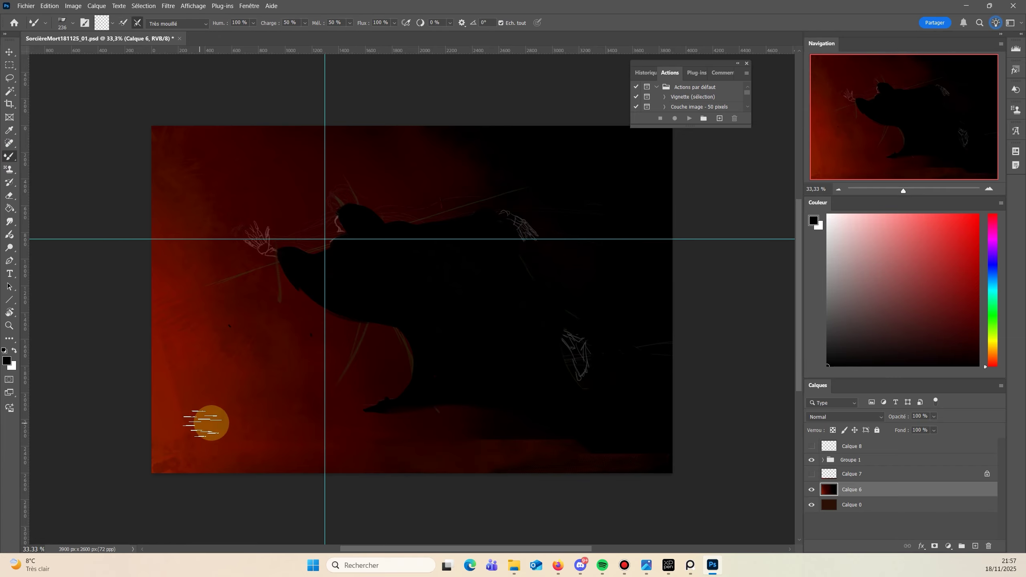
Clear the interface around the canvas, show the tool presets, and choose the Mixer Mollins 2 preset.
key("Tab")
left_click(255, 6)
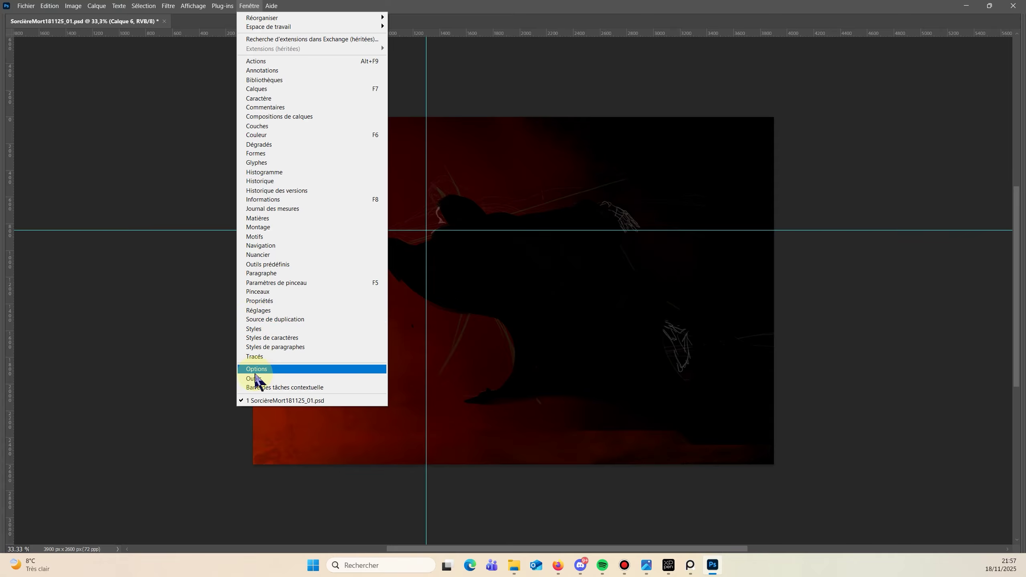
left_click(267, 264)
left_click_drag(105, 155, 101, 92)
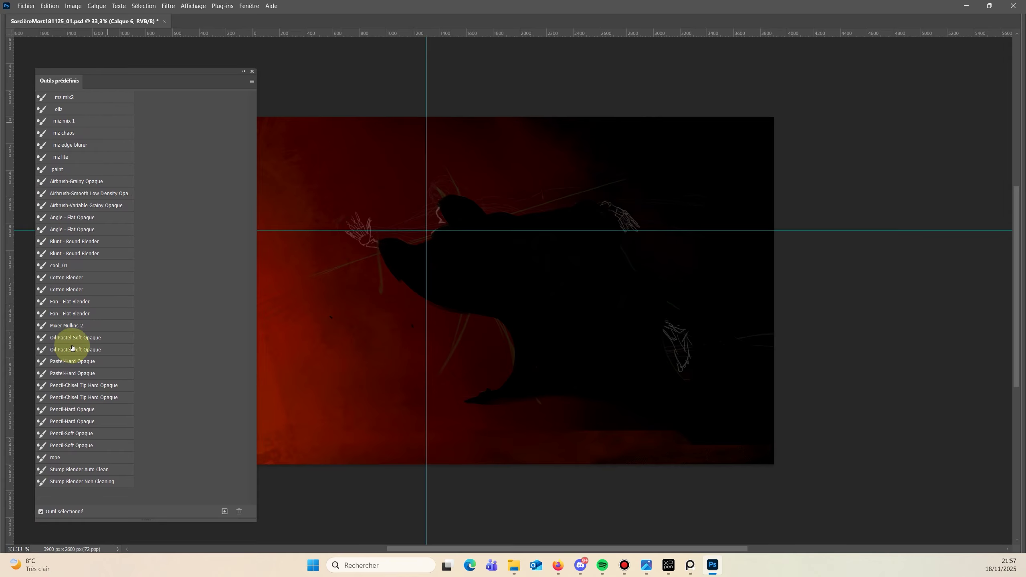
left_click(57, 326)
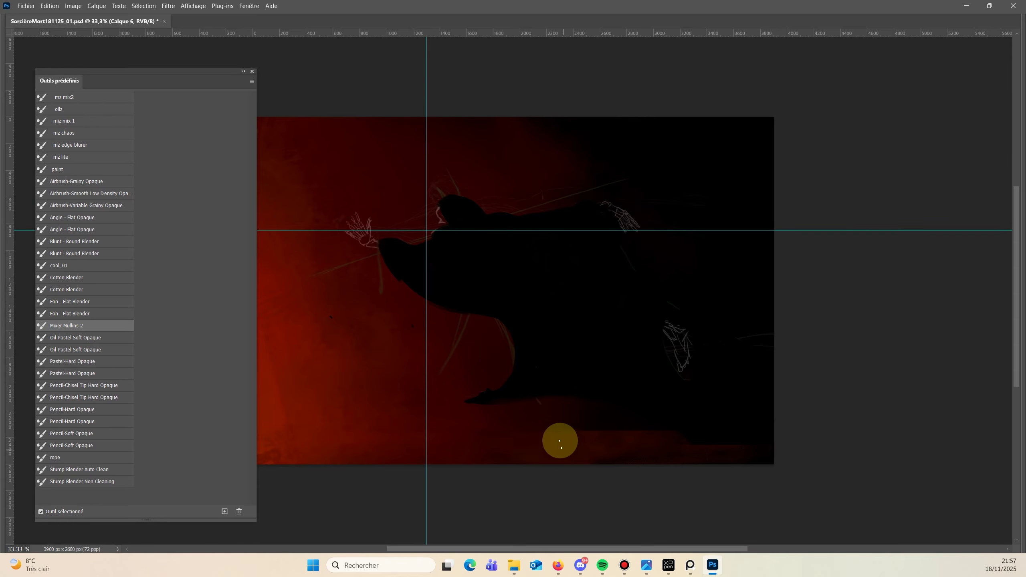
Try blending the red and black floor area beneath the cloak with the Mixer Mollins 2 brush.
right_click(570, 463)
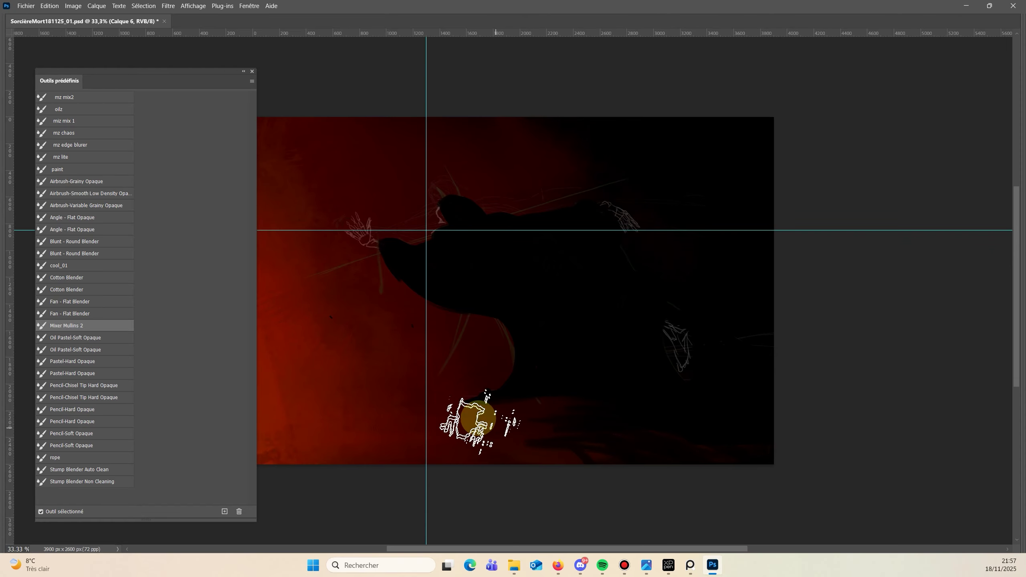
left_click_drag(614, 458, 680, 496)
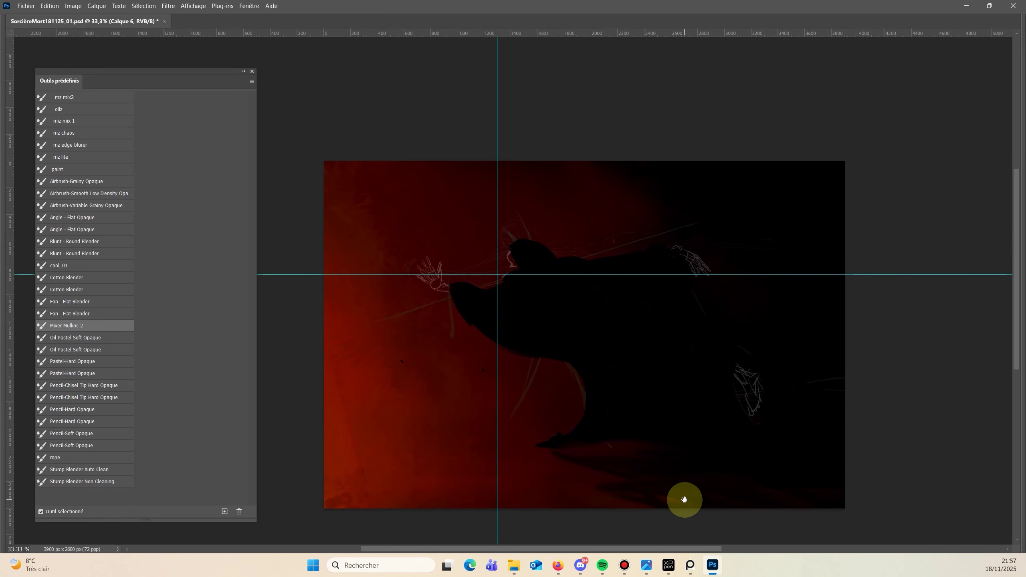
Try smearing the floor beneath the cloak with a speckled smudge brush, and undo the floor blending.
right_click(533, 211)
left_click(550, 384)
scroll(781, 429, "down", 5)
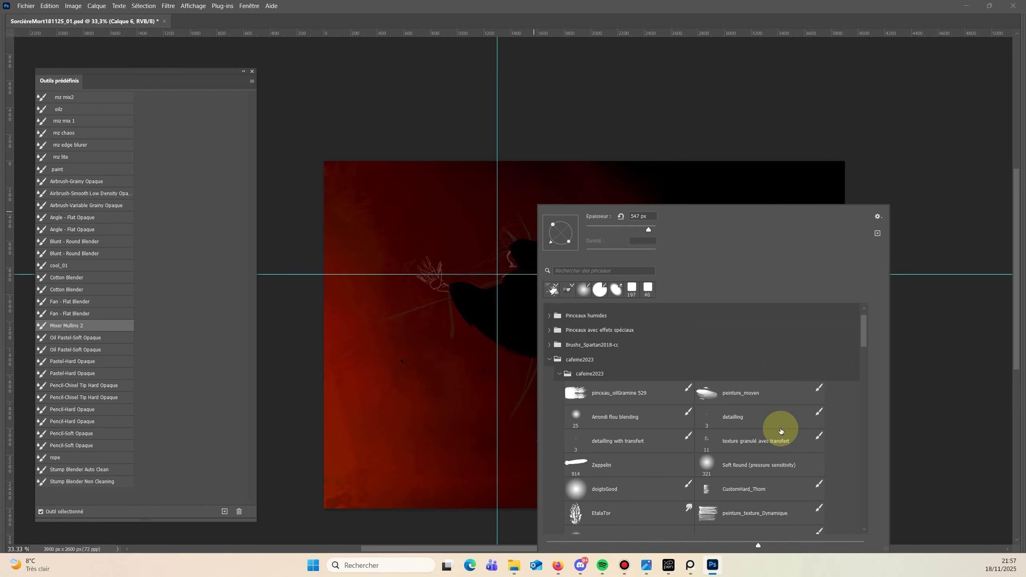
left_click(617, 423)
left_click(308, 325)
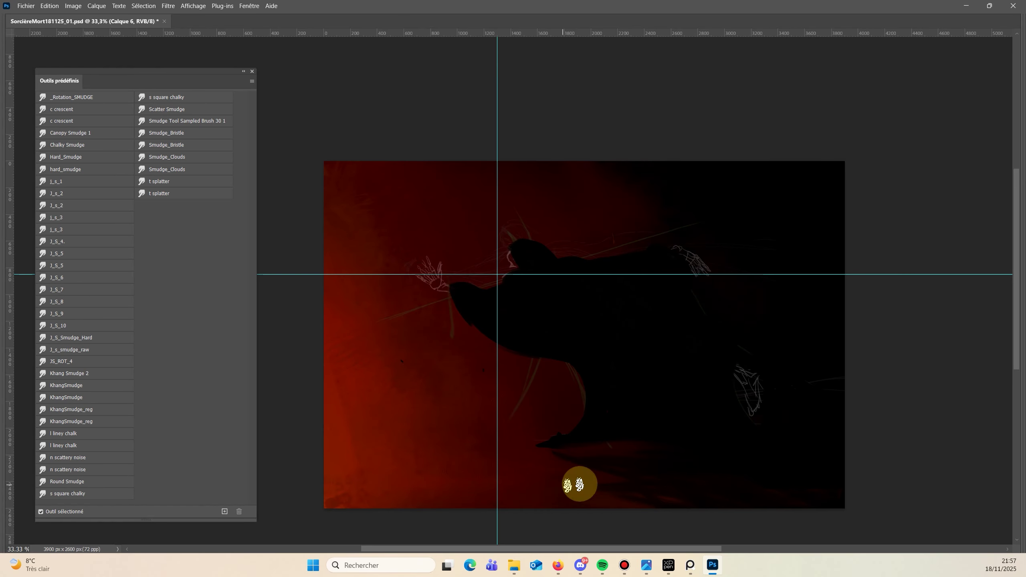
left_click_drag(310, 469, 298, 392)
right_click(559, 414, "alt")
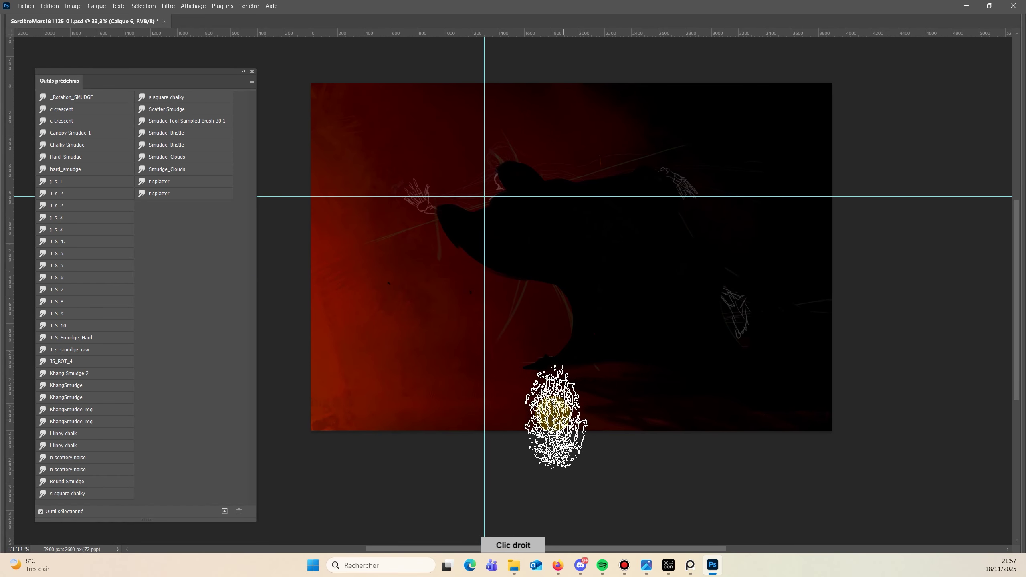
key("ctrl+z")
left_click_drag(651, 484, 584, 495)
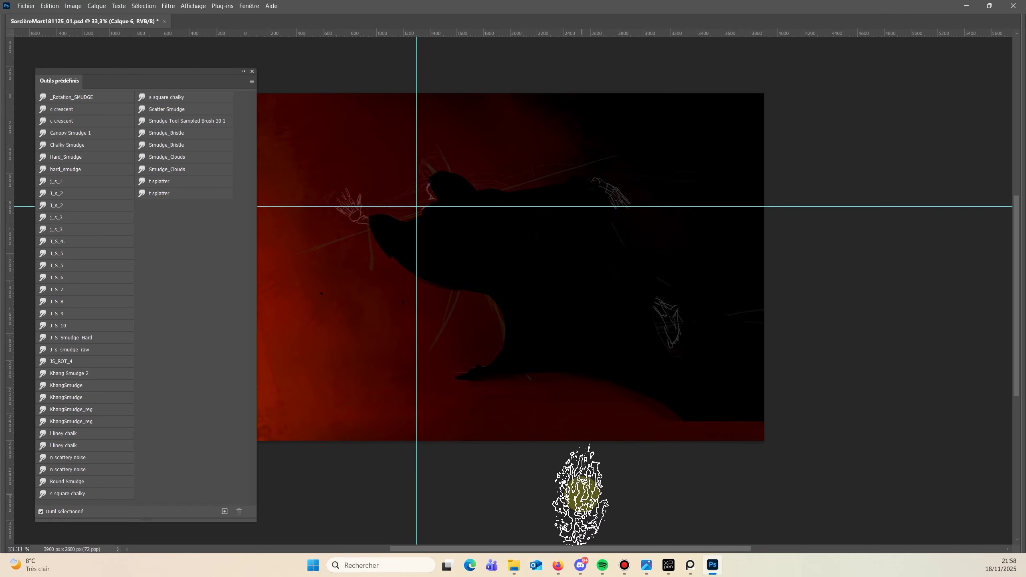
Restore the interface and paint black on Calque 9 in Groupe 1, extending the cloak's hem in a curve to the canvas's lower edge.
key("b")
key("Tab")
left_click(823, 462)
left_click(868, 479)
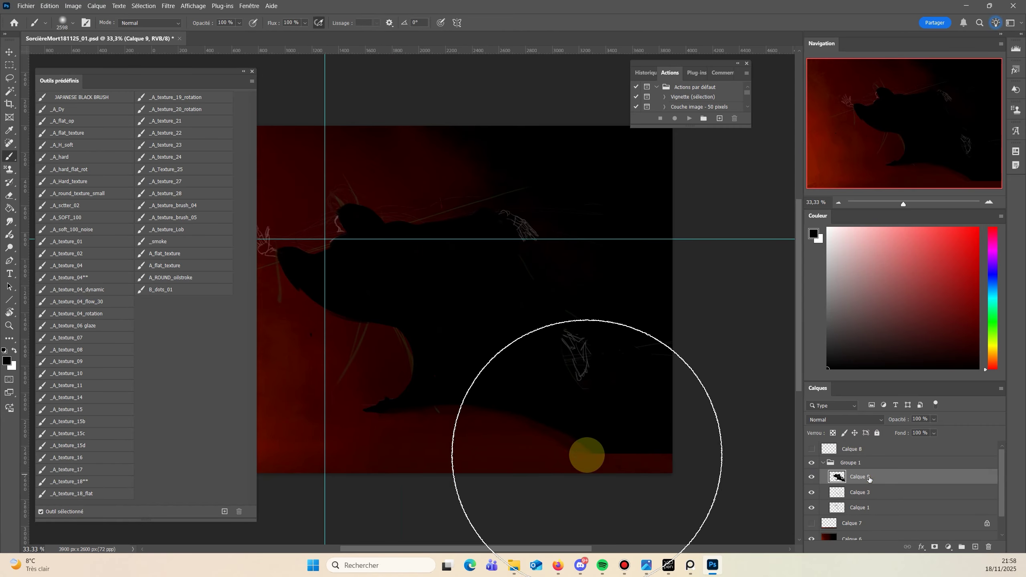
left_click_drag(592, 441, 258, 404)
mouse_move(571, 418)
left_mouse_down()
mouse_move(620, 435)
mouse_move(604, 447)
mouse_move(757, 568)
left_mouse_up()
left_click_drag(433, 401, 537, 437)
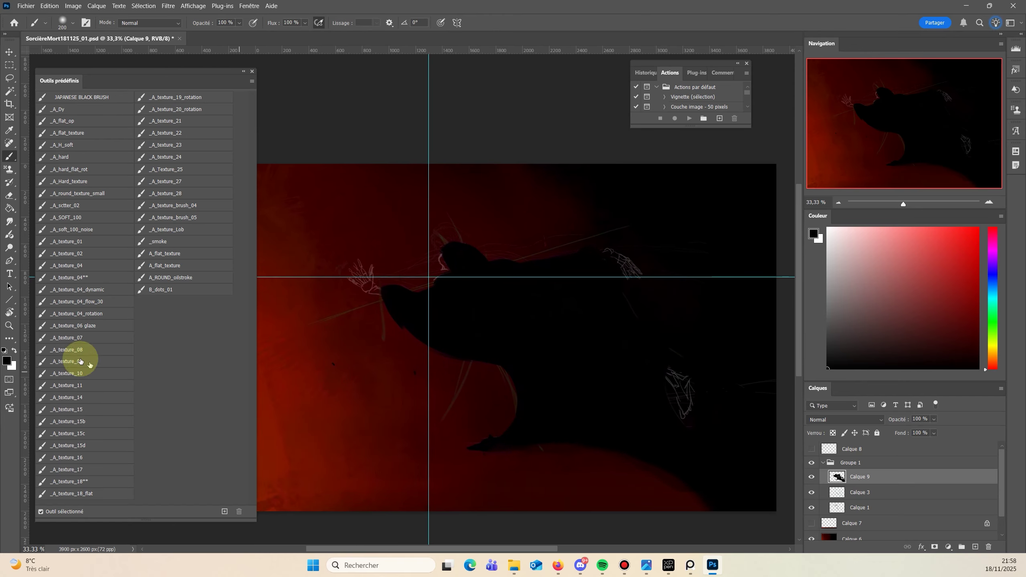
Sample the cloak's black and widen its lower hem toward the canvas's bottom edge with the _A_flat_op brush preset.
left_click(9, 326)
left_click(448, 387, "alt")
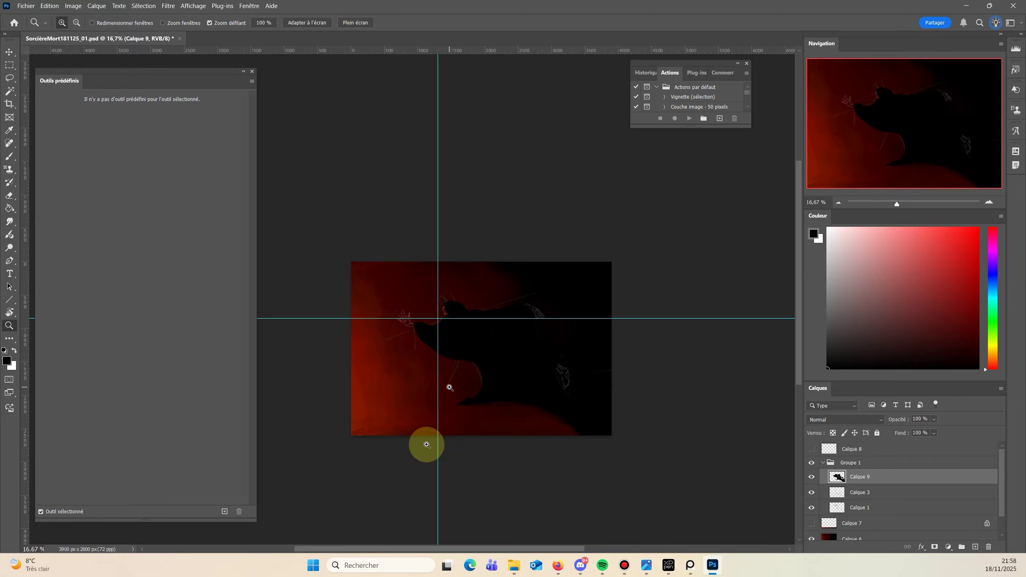
key("b")
left_click(64, 181)
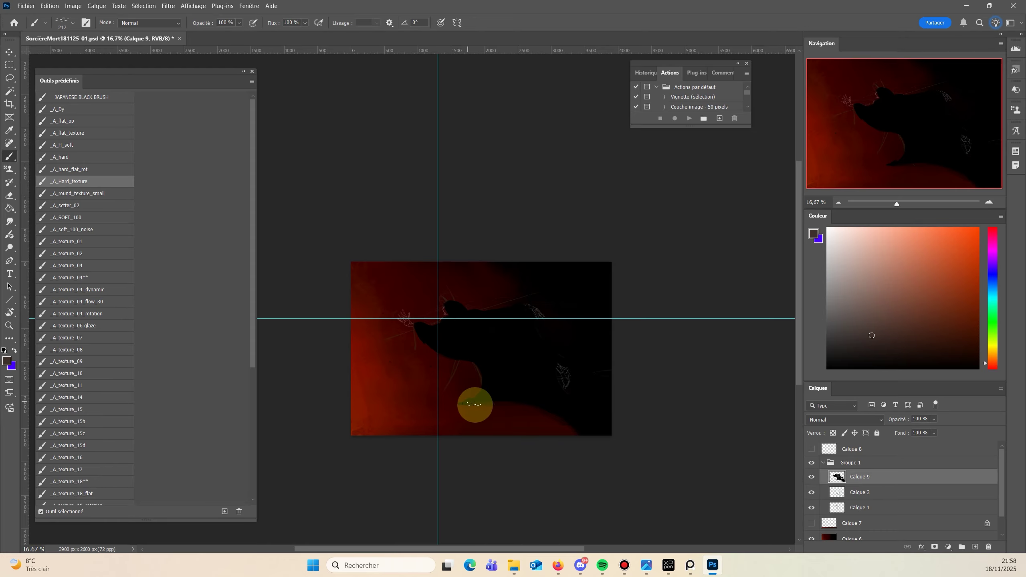
left_click_drag(475, 405, 468, 436)
left_click(500, 394, "alt")
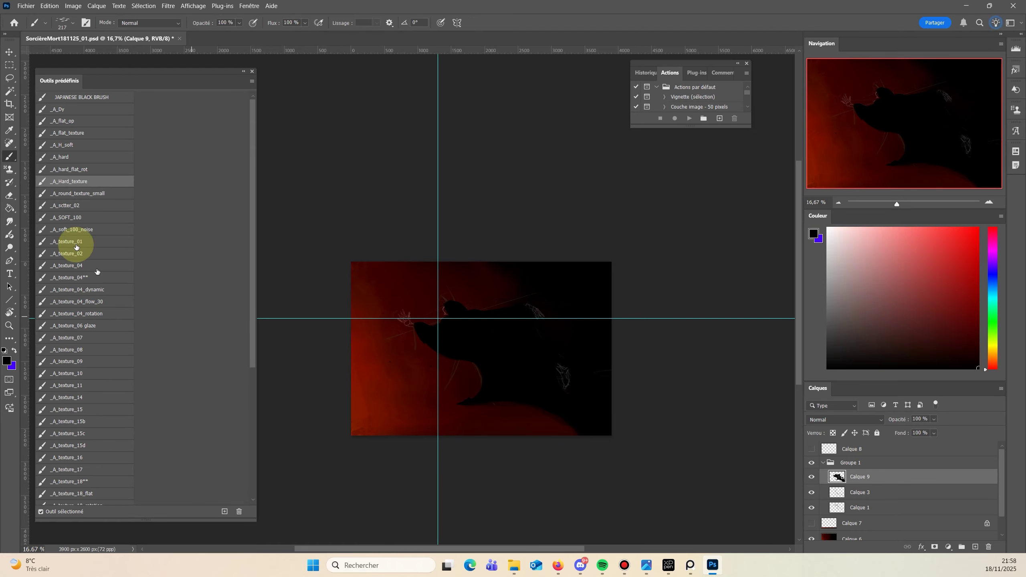
left_click(63, 120)
mouse_move(462, 403)
left_mouse_down()
mouse_move(635, 460)
mouse_move(583, 430)
mouse_move(499, 401)
mouse_move(485, 401)
mouse_move(509, 408)
mouse_move(464, 405)
mouse_move(562, 432)
mouse_move(543, 421)
mouse_move(671, 495)
left_mouse_up()
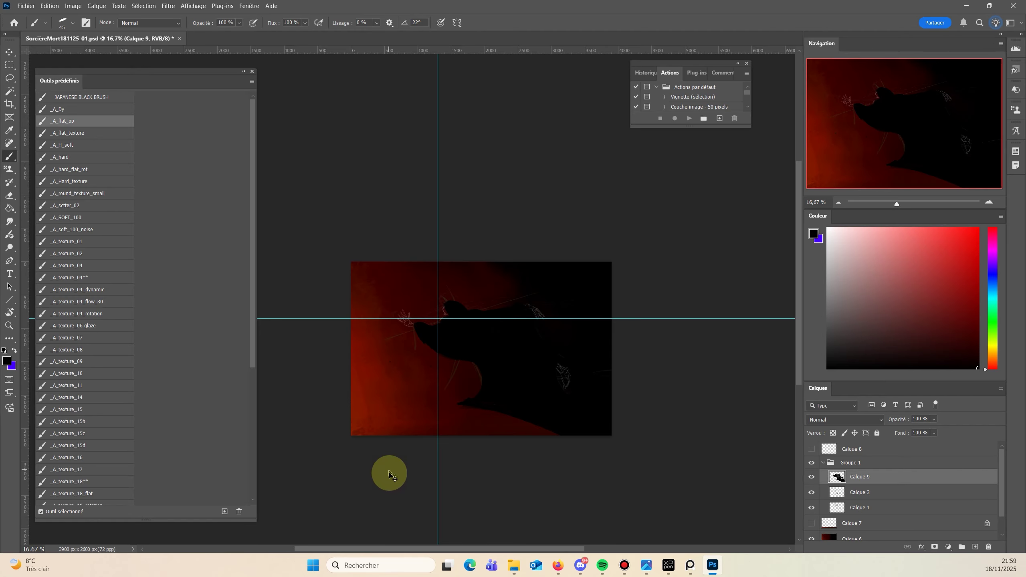
Hide the guides and the Calque 1 sketch, and add a new layer directly above Calque 3.
key("ctrl+h")
left_click(9, 326)
left_click(456, 311)
left_click_drag(457, 310, 495, 372)
left_click(811, 508)
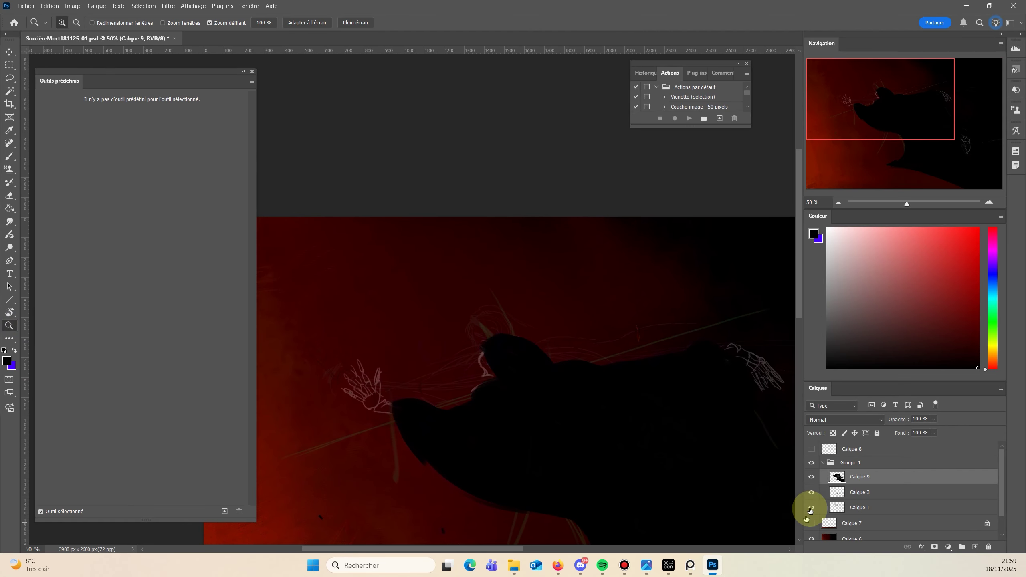
left_click(865, 491)
left_click(974, 546)
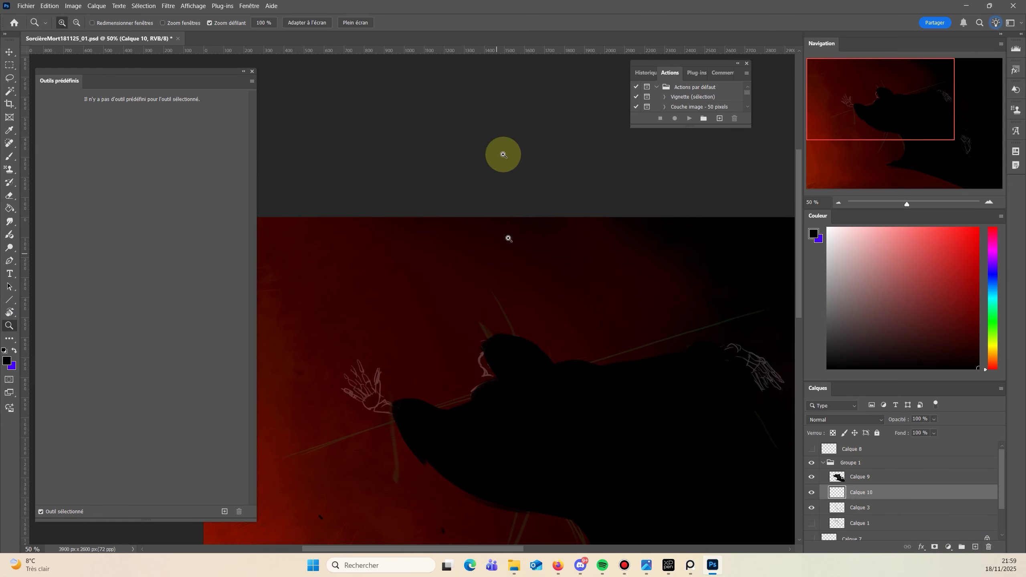
Choose another brush tip, reduce its size to 13 px for face details, and float the Couleur panel above the figure.
key("b")
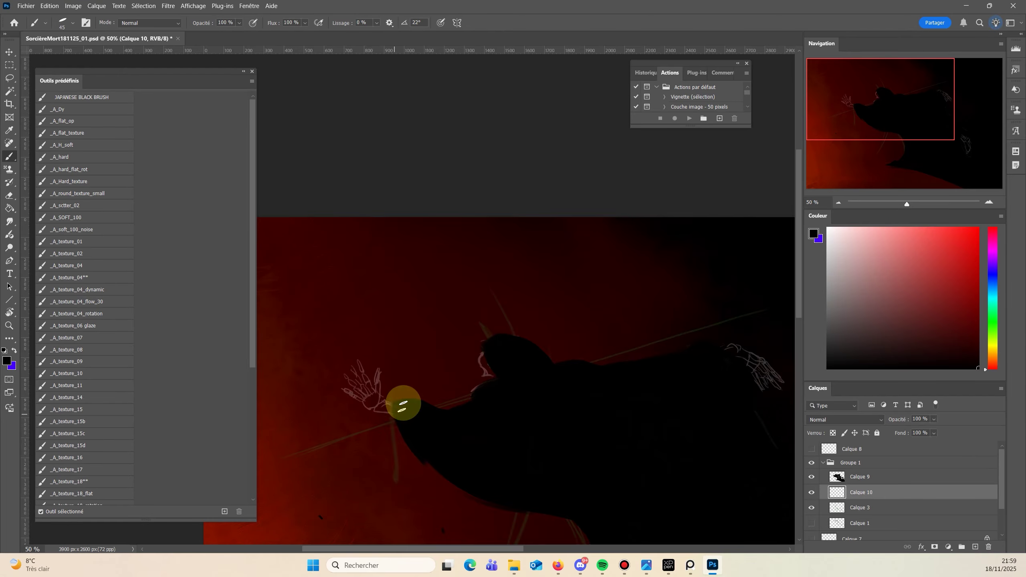
right_click(398, 414)
left_click(428, 501)
left_click(362, 158)
right_click(491, 377, "alt")
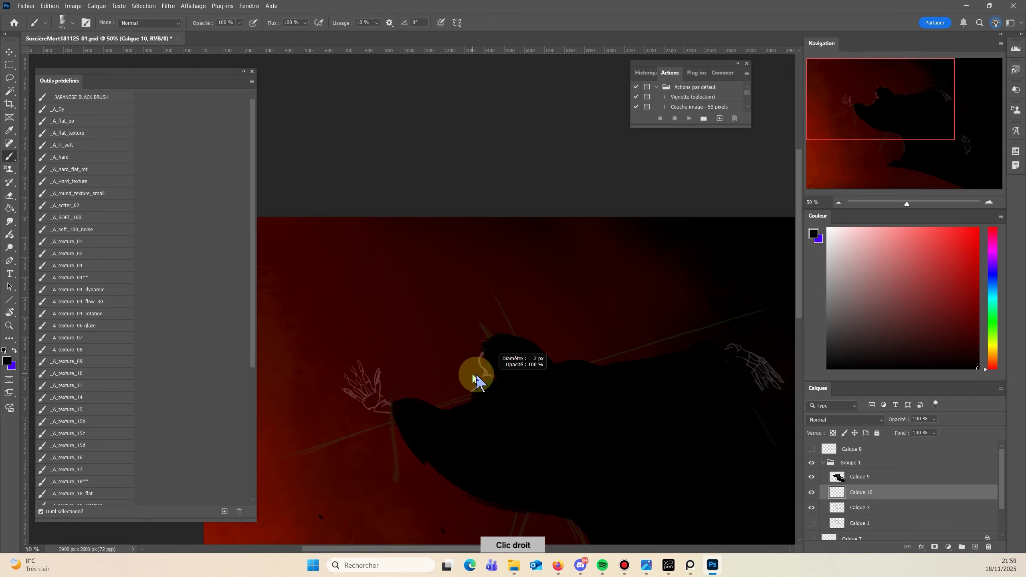
mouse_move(816, 216)
left_mouse_down()
mouse_move(314, 114)
mouse_move(296, 96)
left_mouse_up()
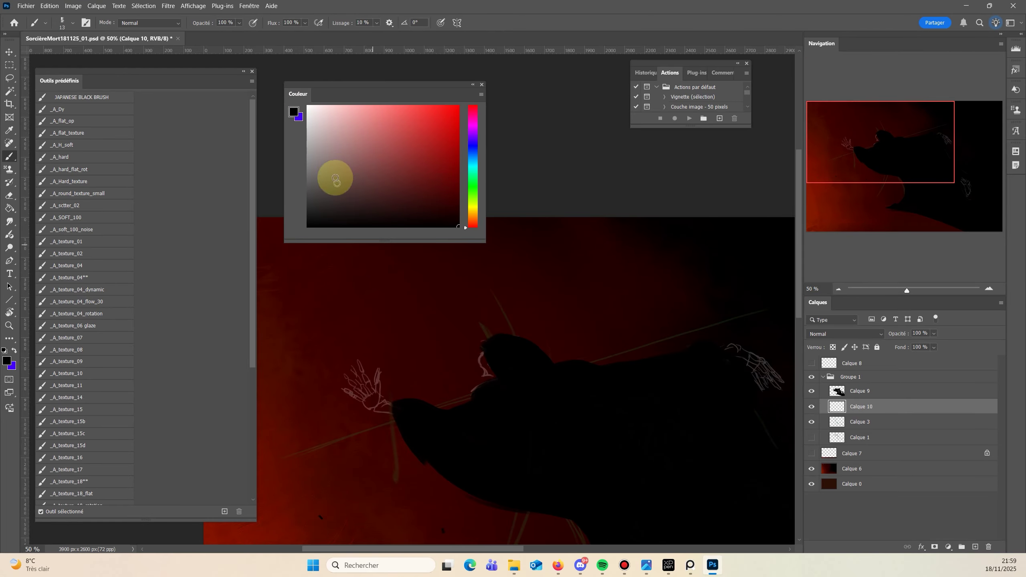
Paint the pale skull-like face under the hood with sampled pinkish grey and black, and clean its edge with a 30 px eraser.
left_click(485, 354, "alt")
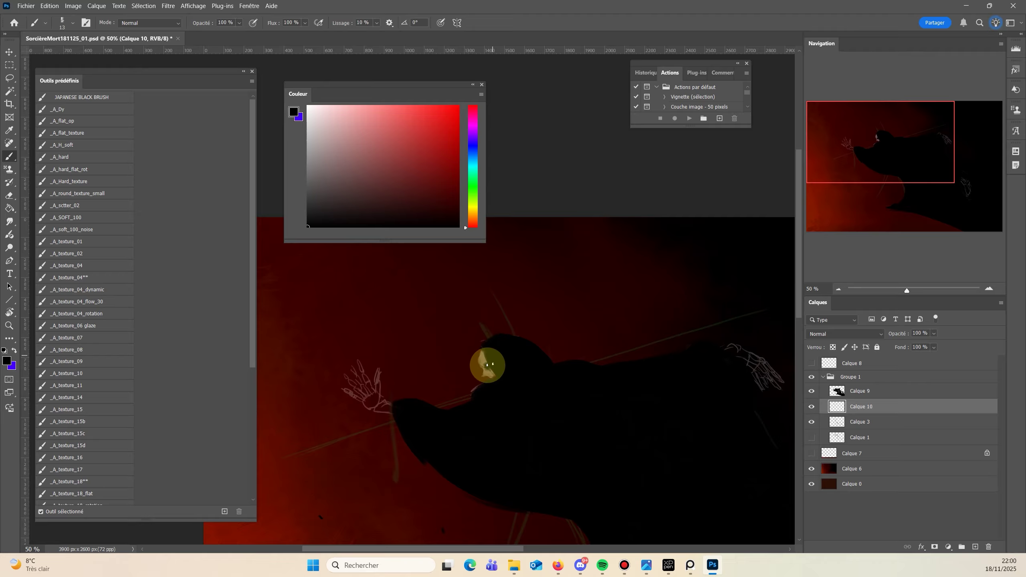
left_click(492, 370, "alt")
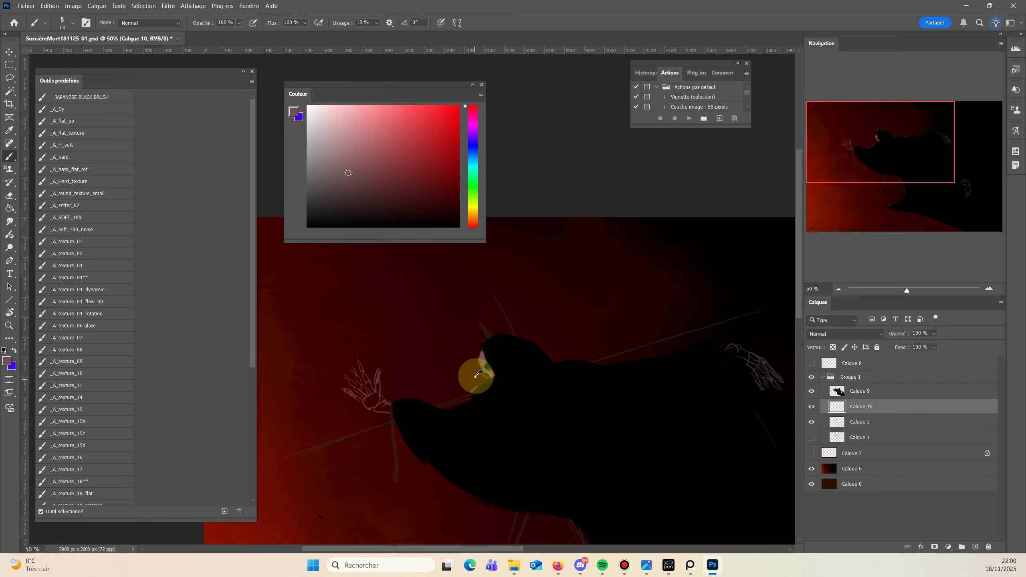
key("e")
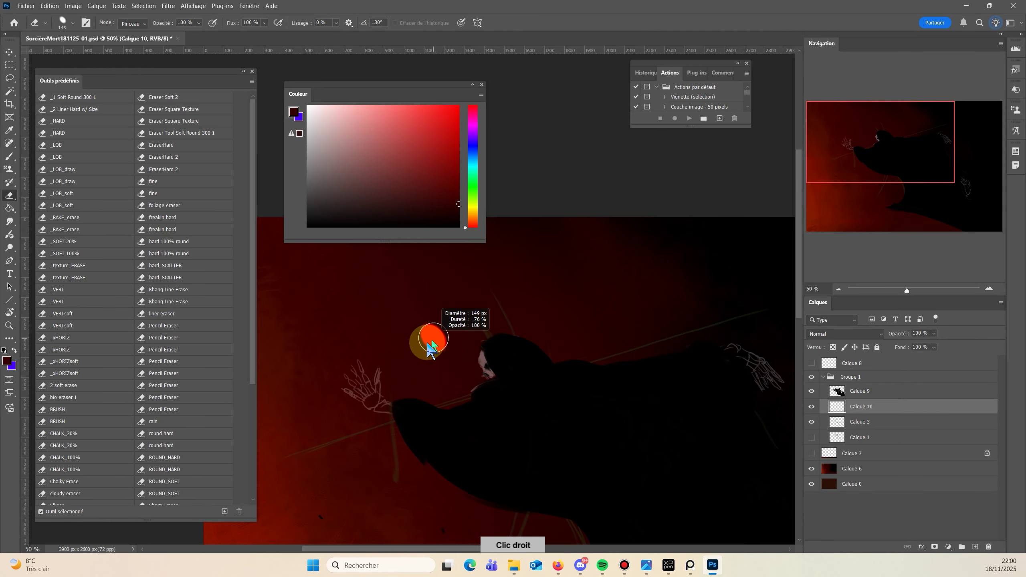
right_click(479, 378)
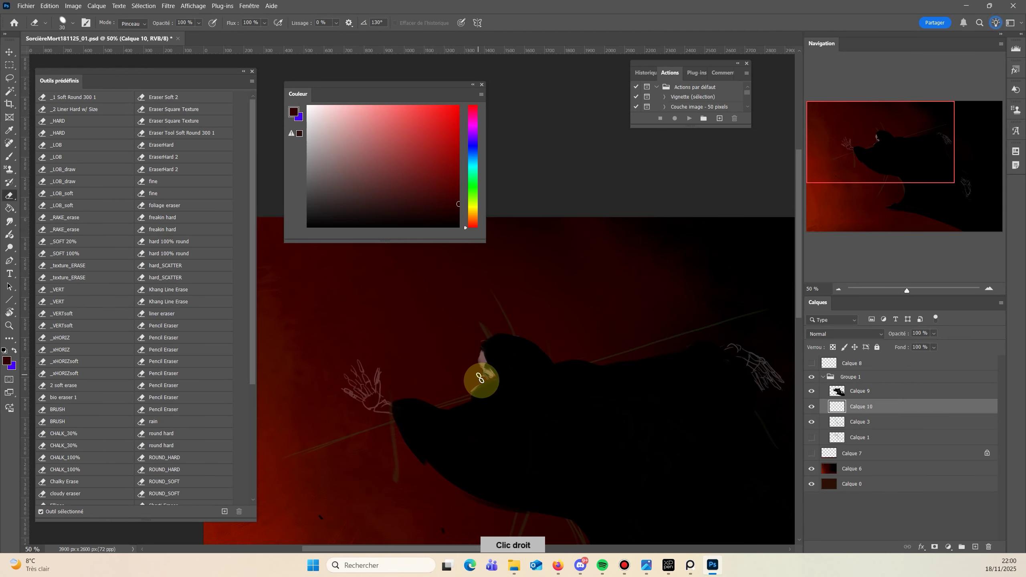
Hide the Calque 3 skeleton sketch and return to the Brush tool.
left_click(811, 421)
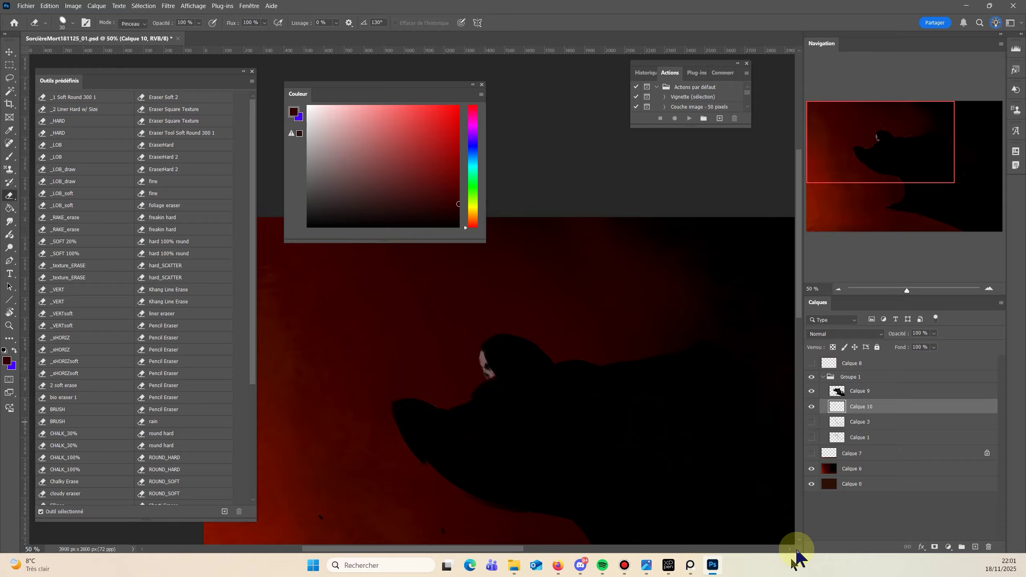
key("b")
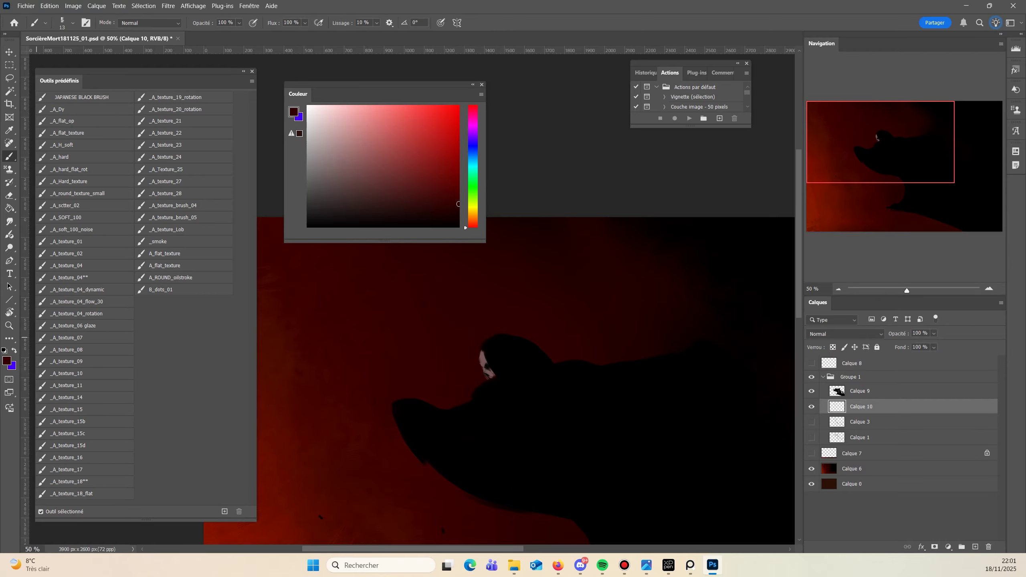
key("alt+Tab")
key("super+shift+Left")
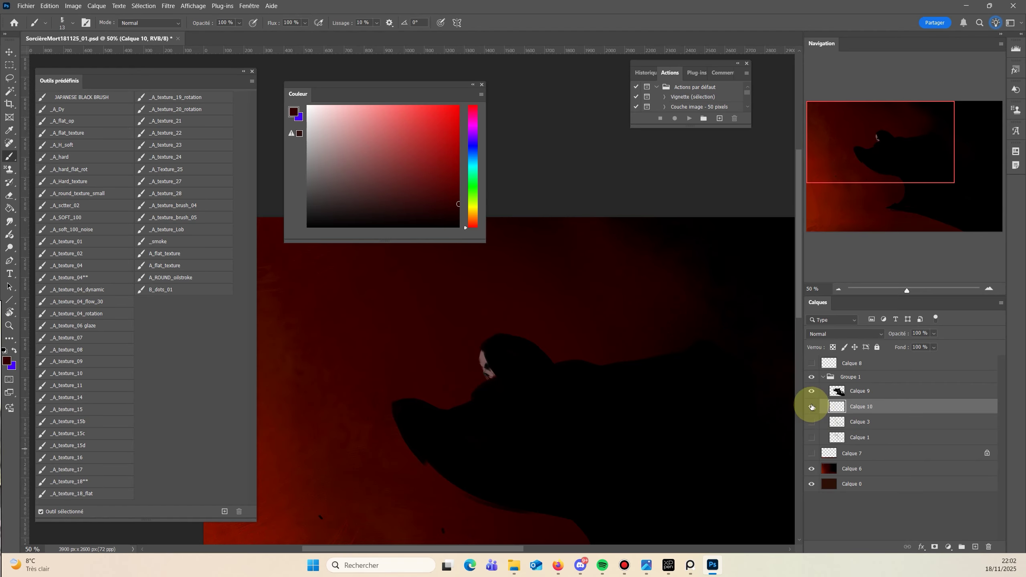
Refine the face's front profile at 100% zoom using the eraser and the brush in dark background red.
key("e")
key("ctrl+plus")
key("ctrl+plus")
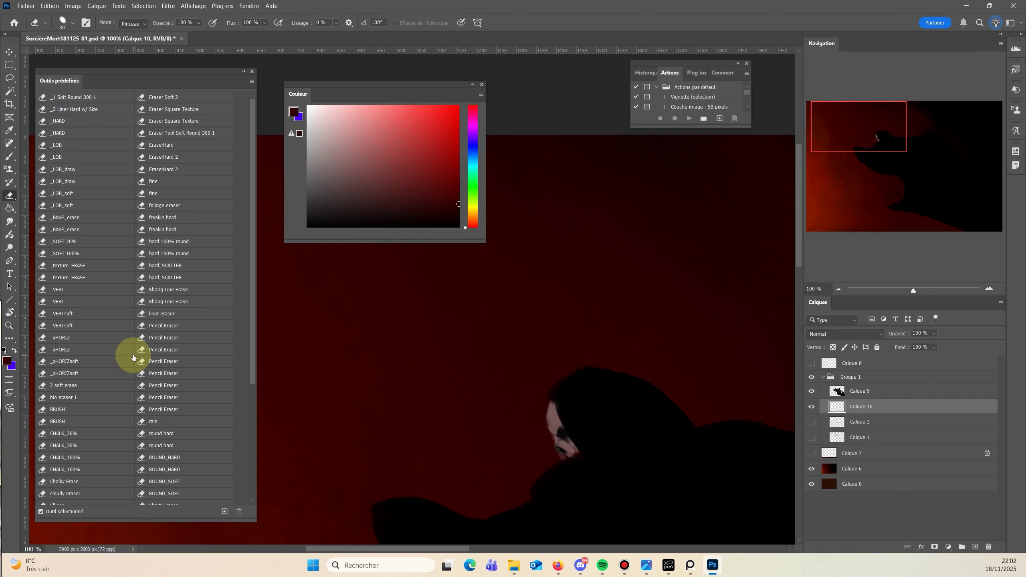
left_click_drag(519, 462, 448, 410)
key("b")
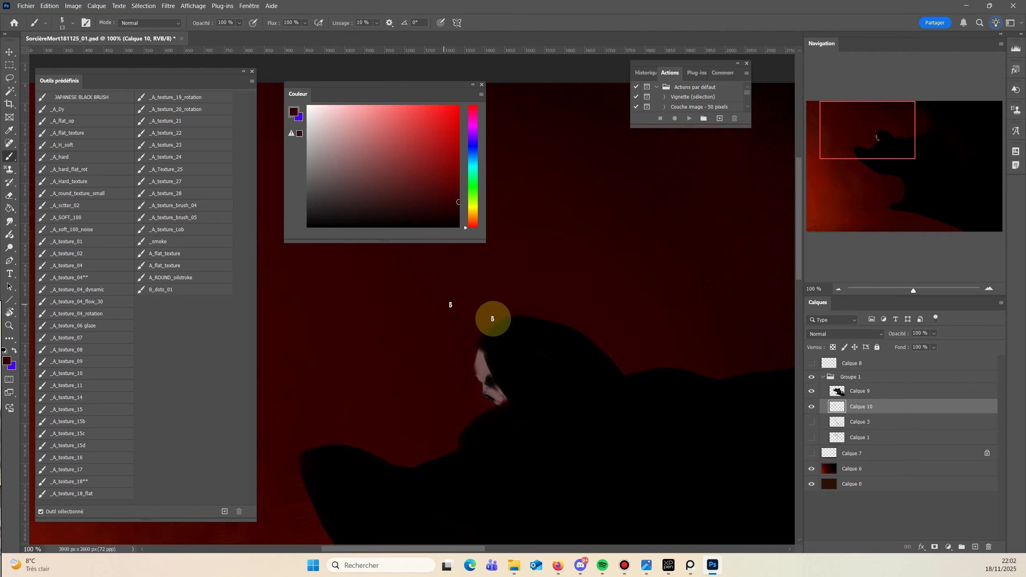
left_click_drag(344, 350, 461, 326)
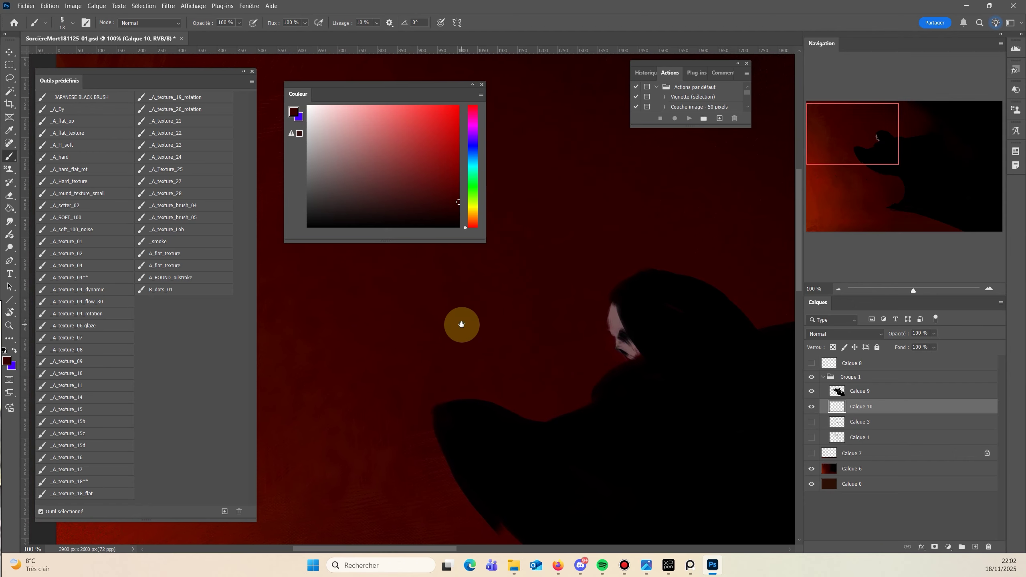
left_click_drag(605, 363, 547, 402)
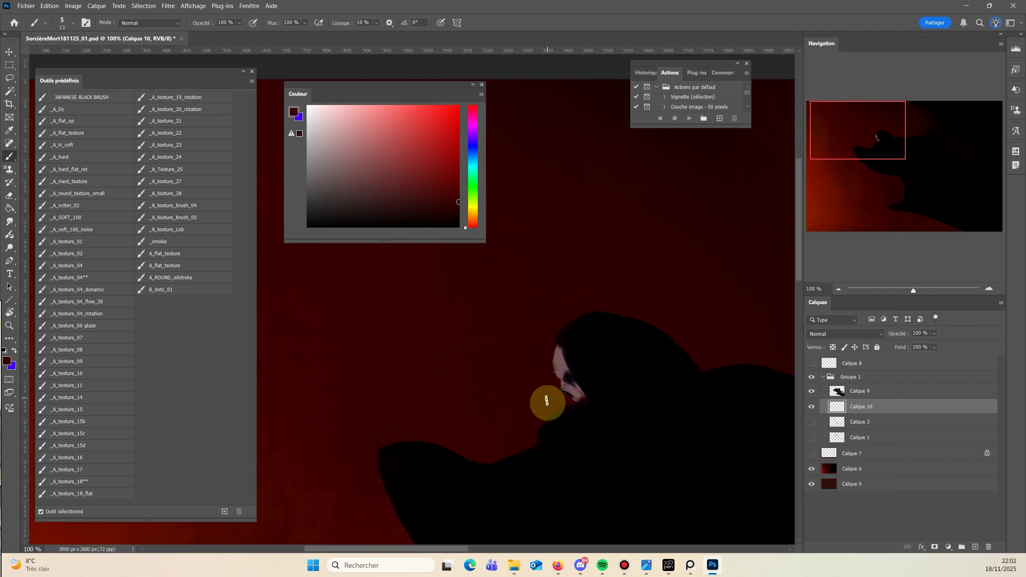
Rework the face's forehead and eye socket with sampled pinkish grey and black, trimming stray paint with the eraser before resuming the brush.
left_click(556, 370, "alt")
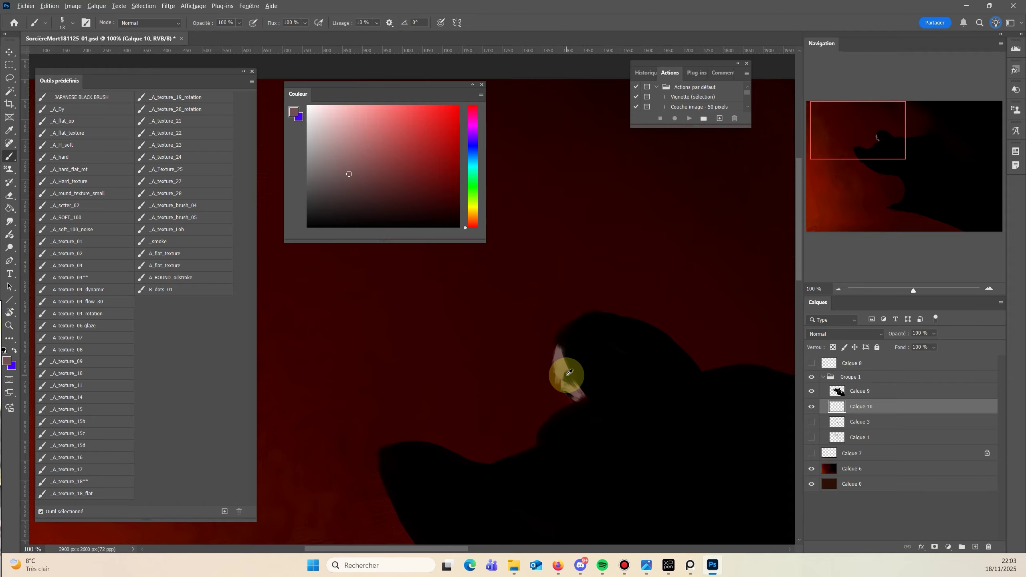
left_click(556, 383, "alt")
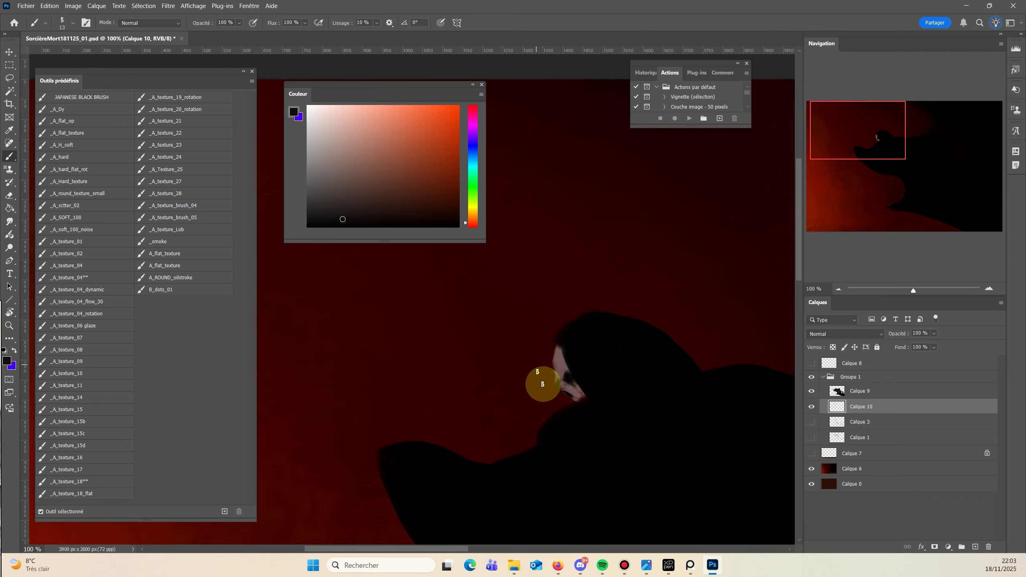
left_click(556, 374, "alt")
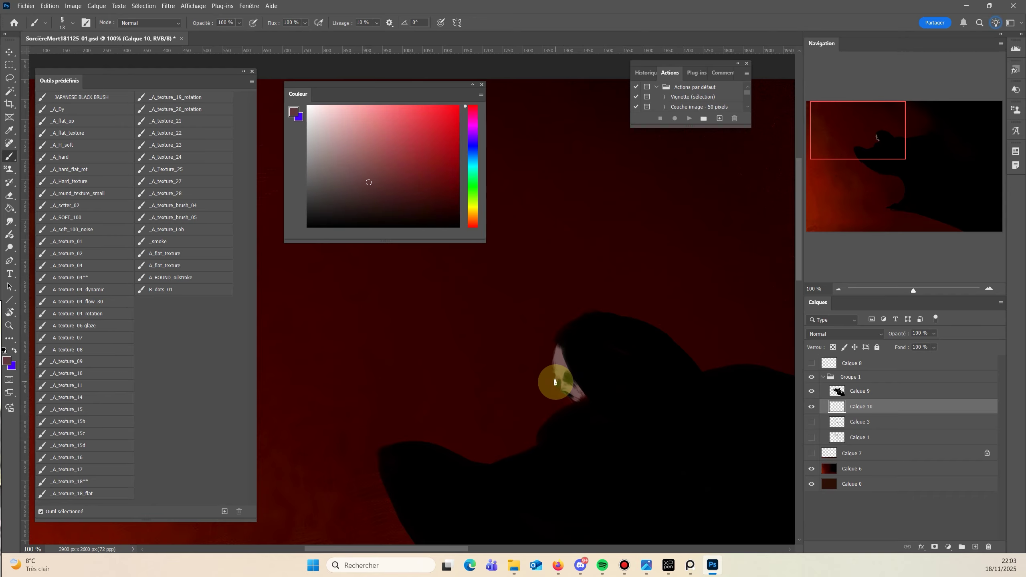
key("e")
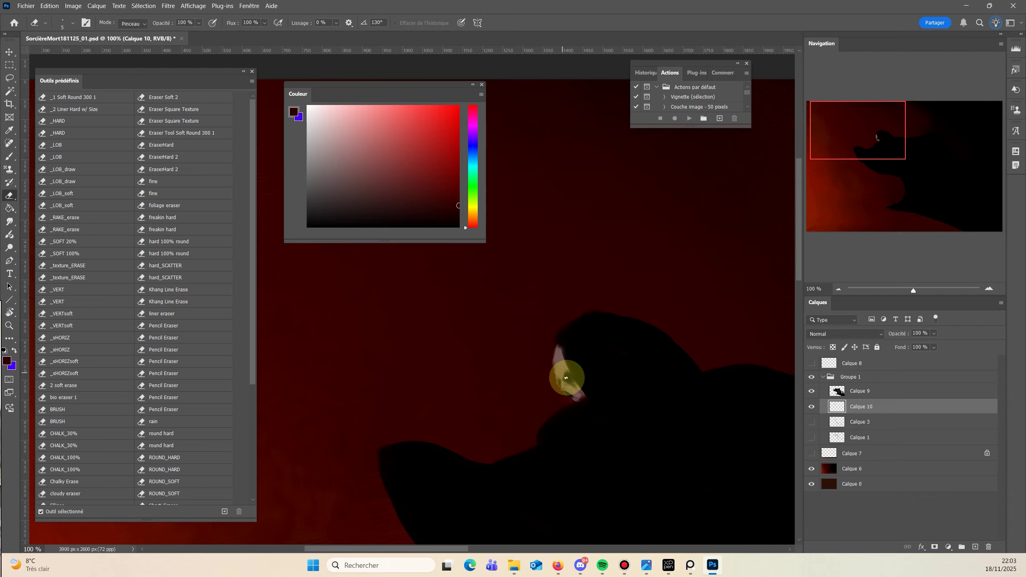
key("b")
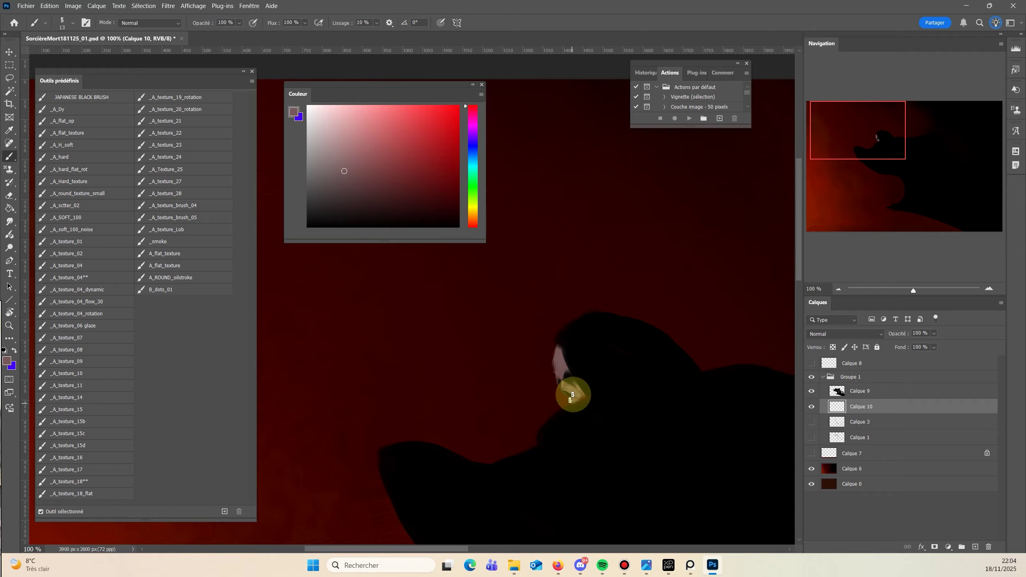
Define the skull's hollow cheek, brow and jaw by alternating black and pinkish grey sampled from the face.
left_click(572, 373, "alt")
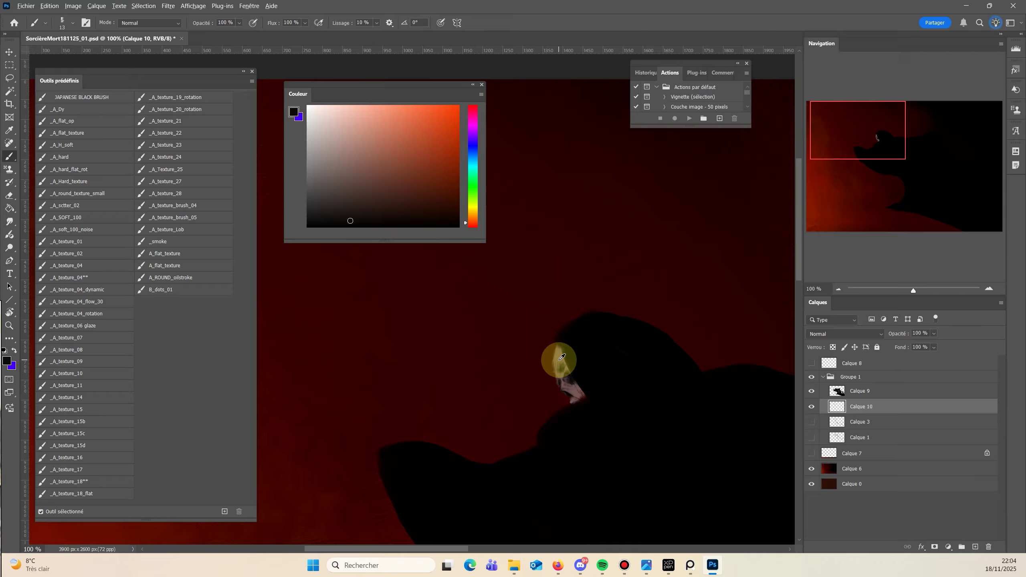
left_click(559, 365, "alt")
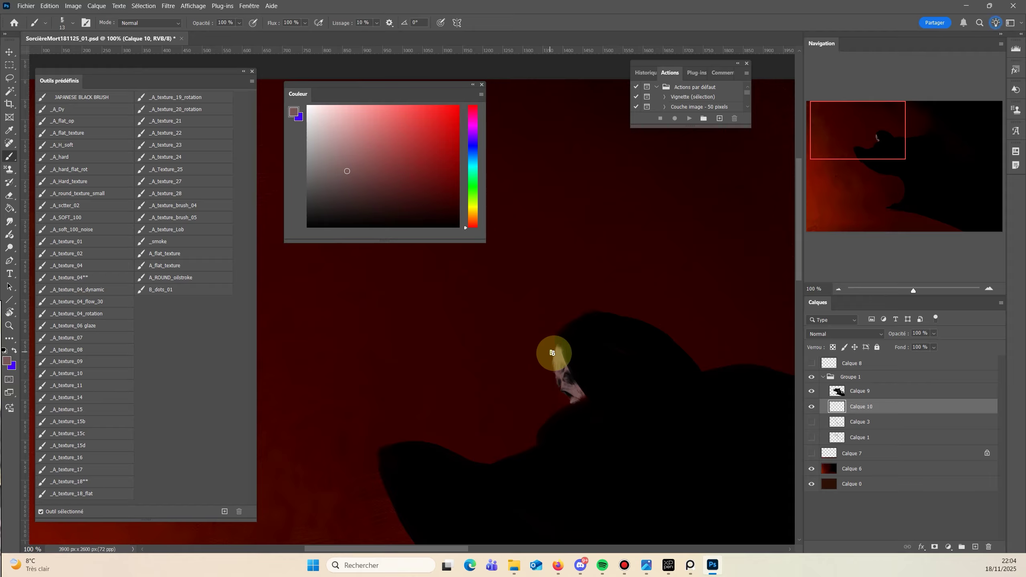
left_click(551, 348, "alt")
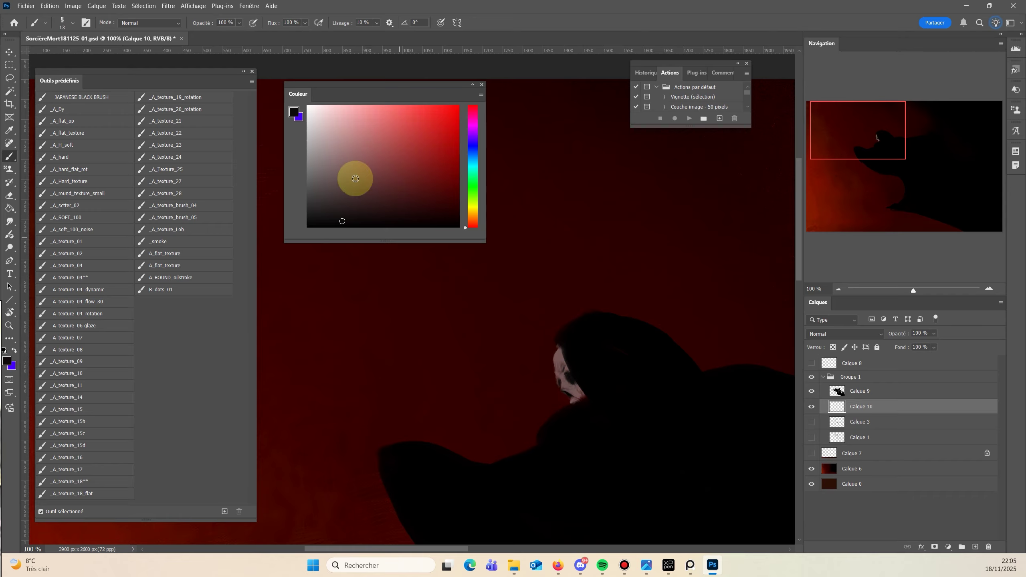
left_click(567, 381, "alt")
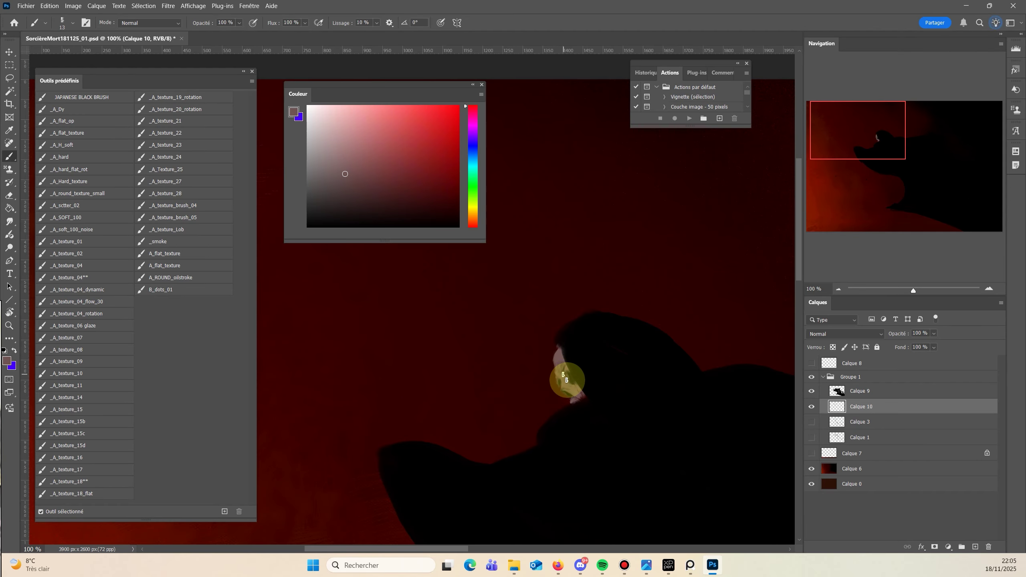
left_click_drag(582, 399, 574, 386)
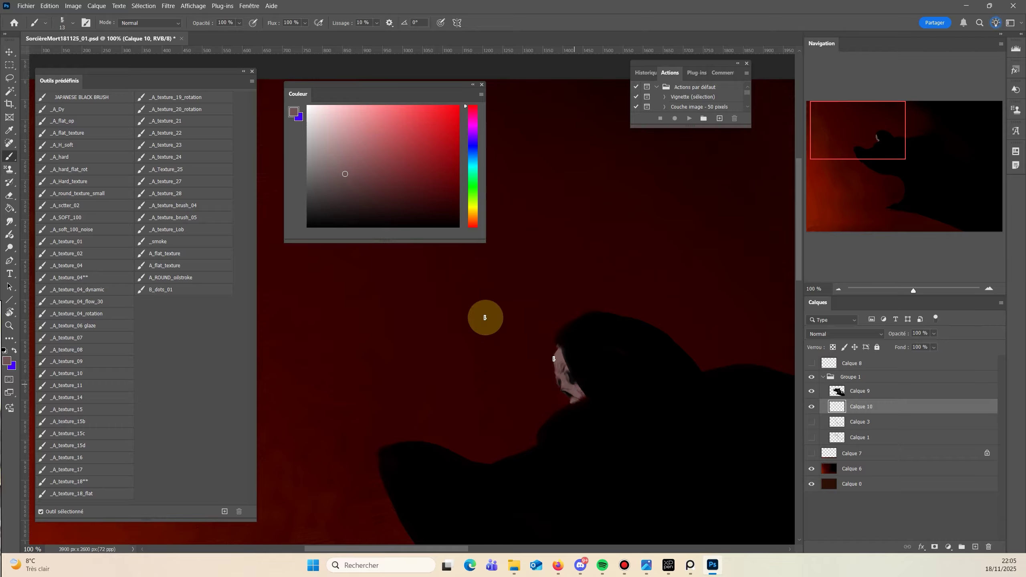
left_click(565, 390, "alt")
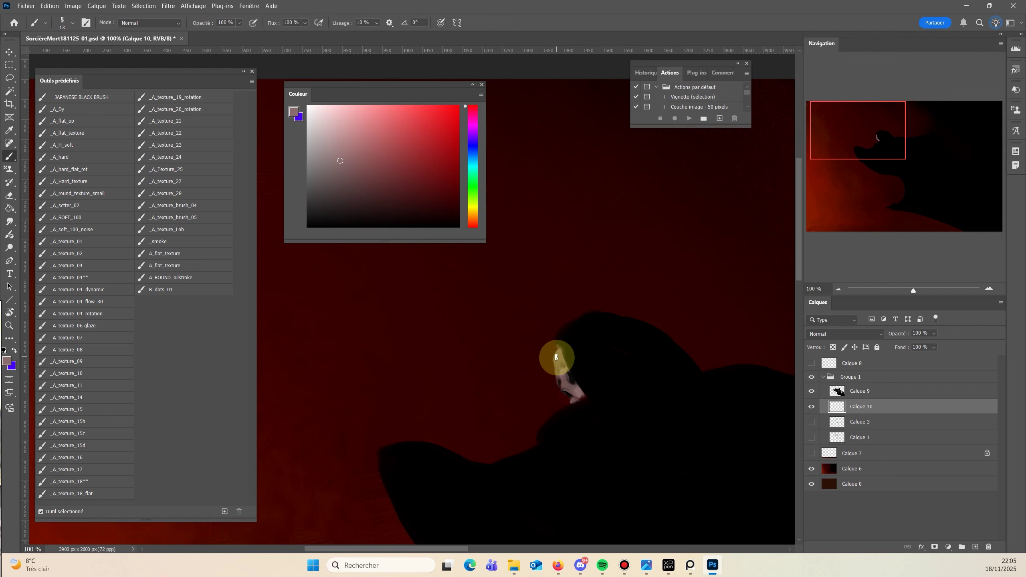
Carve the open mouth and chin of the skull face using sampled background red, black and pale skin tones.
left_click_drag(371, 390, 335, 392)
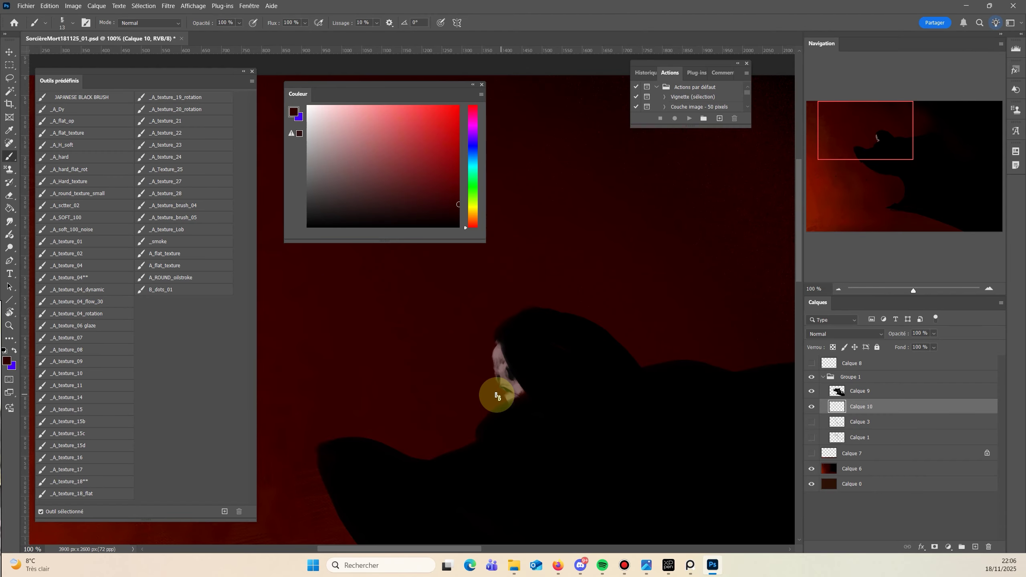
left_click(499, 420, "alt")
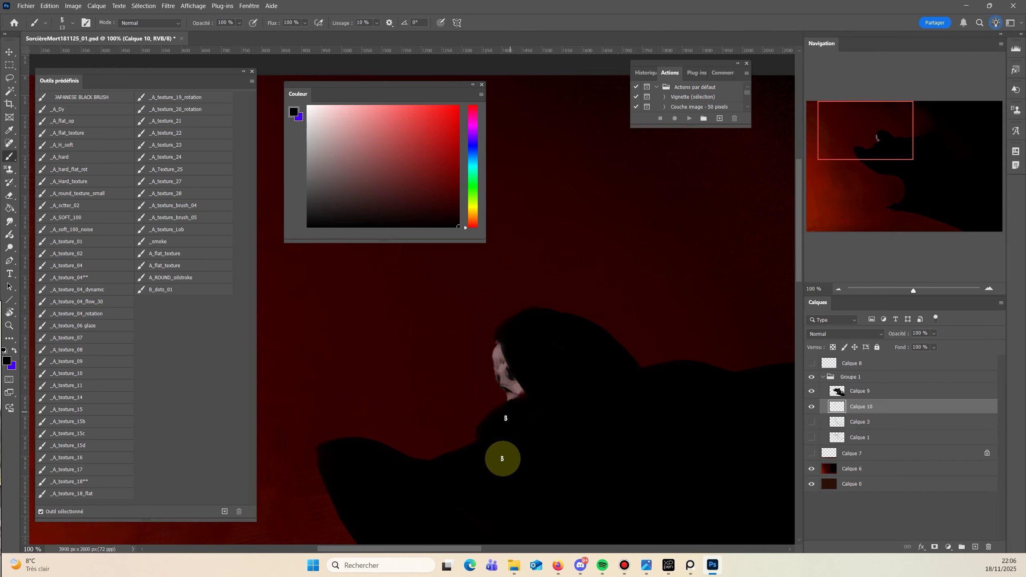
left_click(498, 362, "alt")
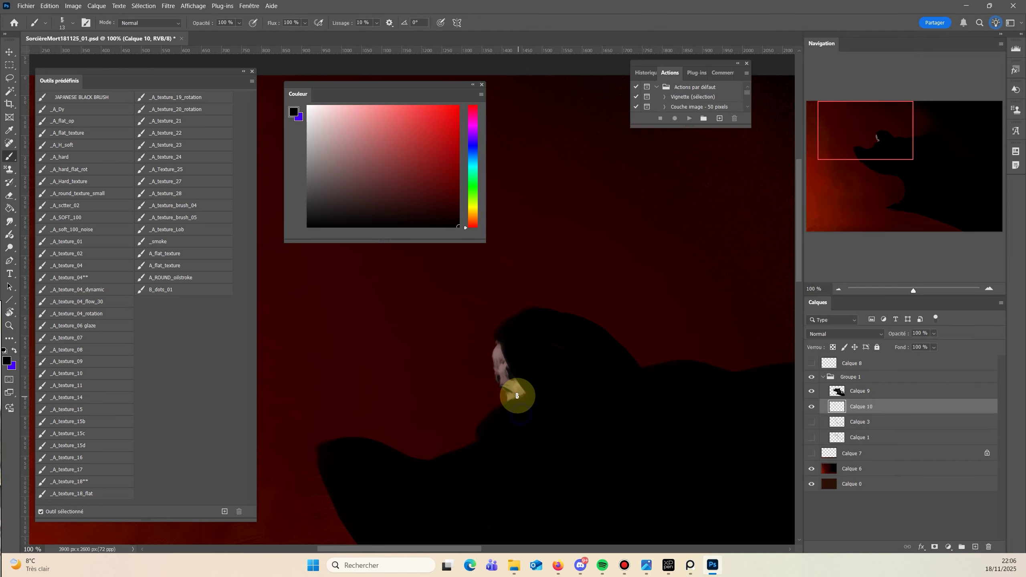
left_click_drag(516, 396, 525, 410)
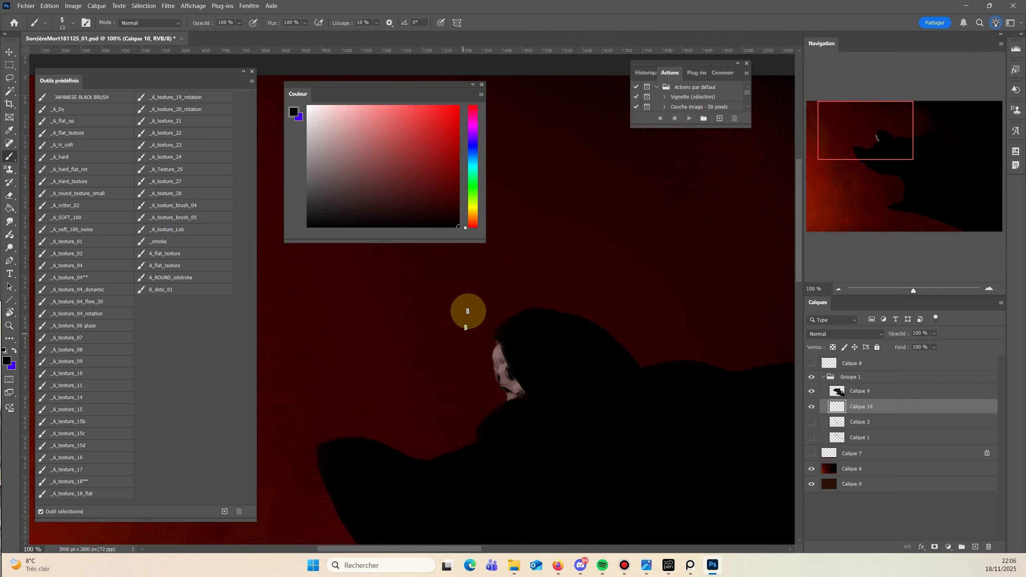
left_click(494, 351, "alt")
left_click(495, 386, "alt")
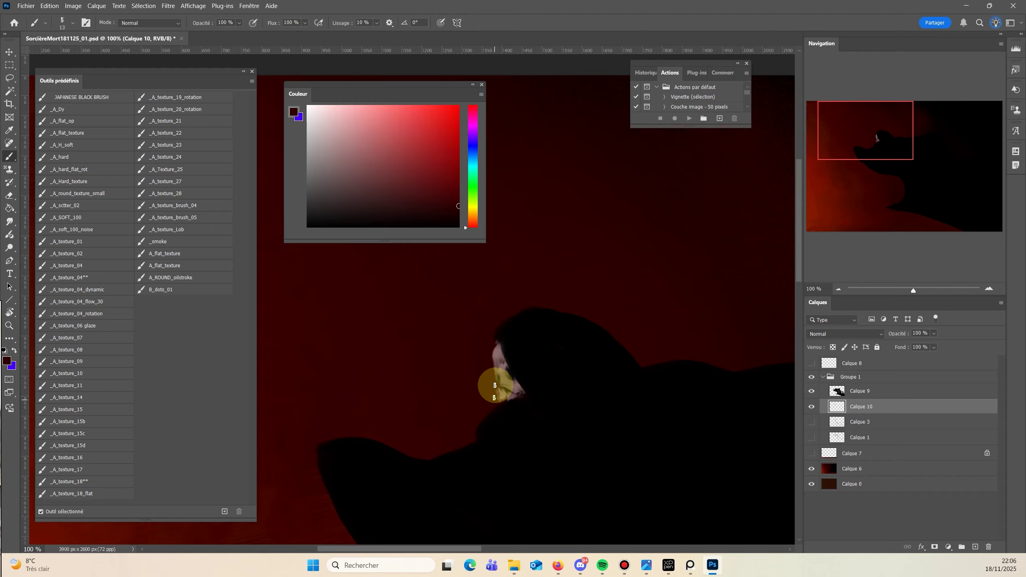
left_click(510, 375, "alt")
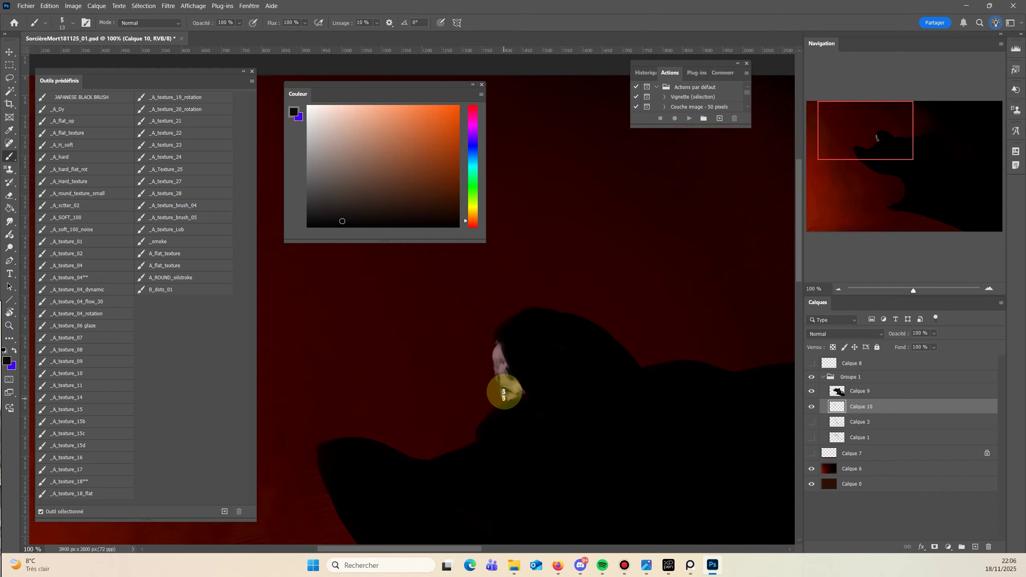
left_click(496, 402, "alt")
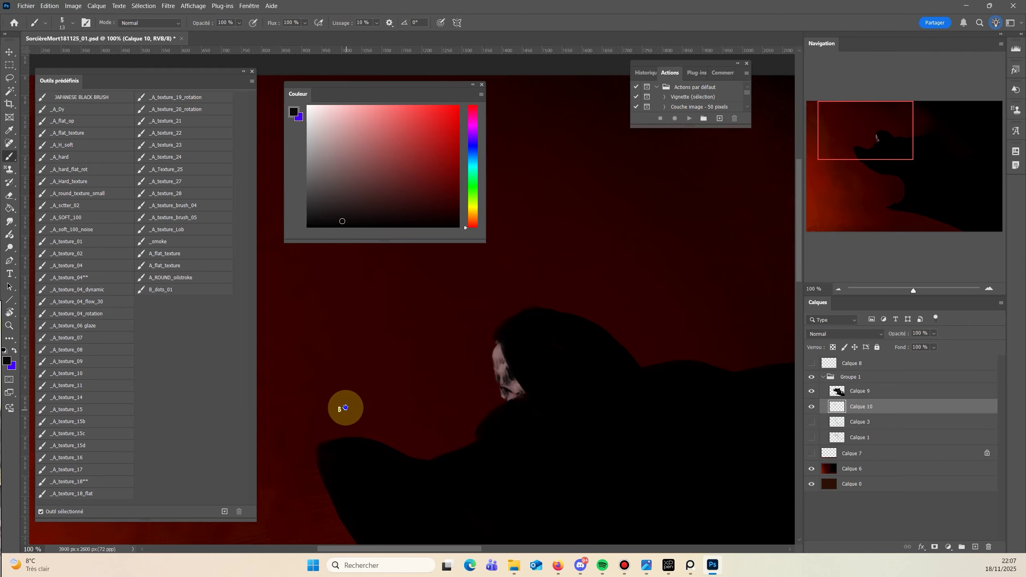
Reduce the brush size and add fine details around the teeth and cheekbone in sampled skin tones and a lighter pinkish grey.
left_click_drag(343, 408, 390, 400)
left_click_drag(536, 328, 418, 379)
left_click(547, 383, "alt")
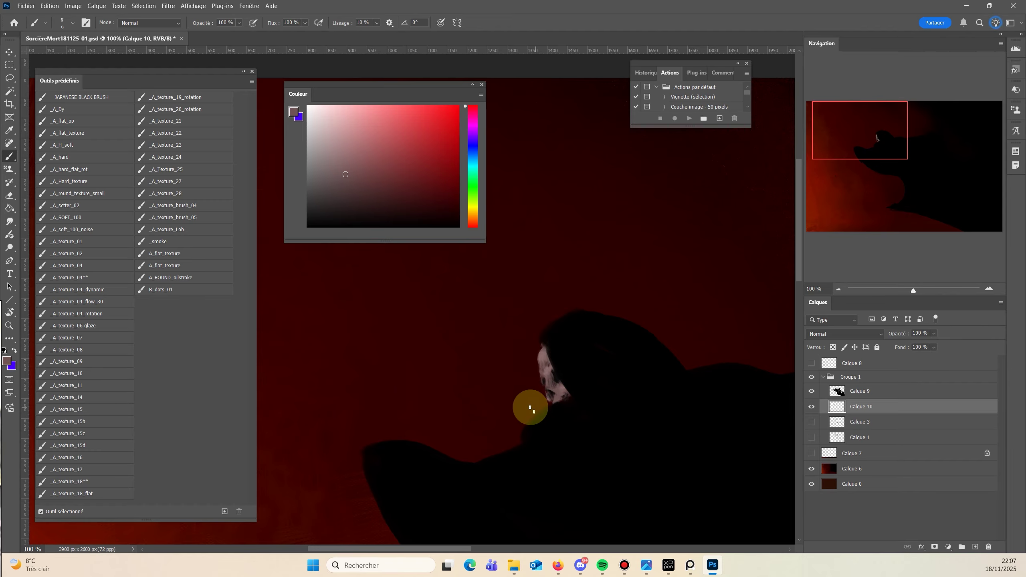
right_click(529, 406, "alt")
left_click(542, 357, "alt")
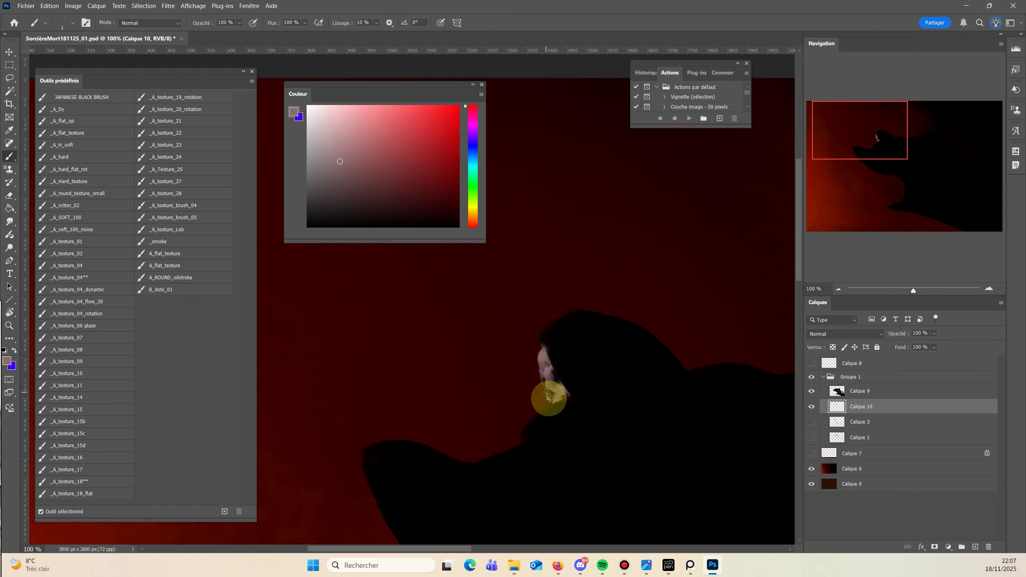
left_click(332, 148)
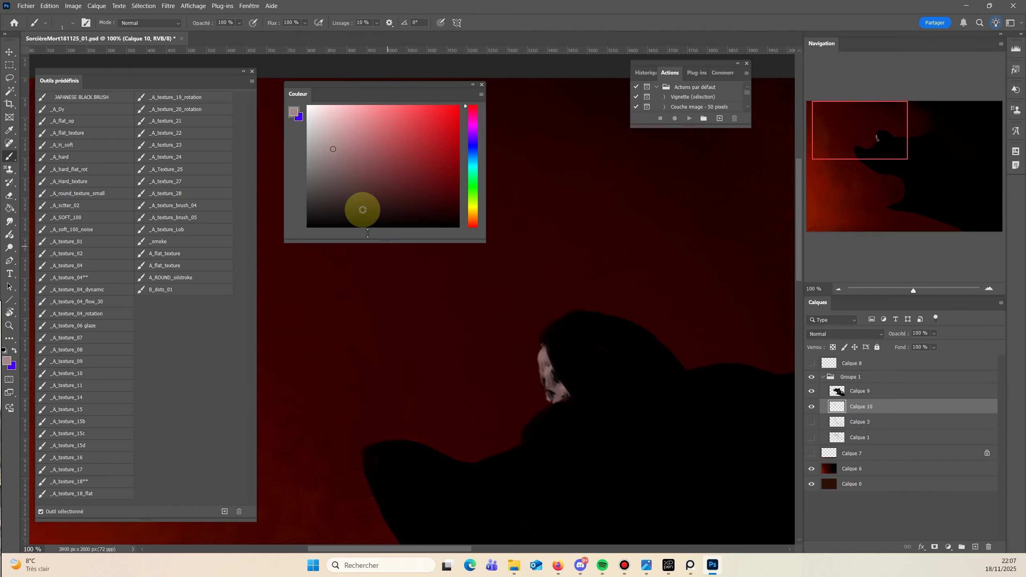
Enlarge the brush to 19 px, choose a muted blue, and paint the front of the hood on Calque 9.
right_click(484, 388, "alt")
left_click(558, 354, "alt")
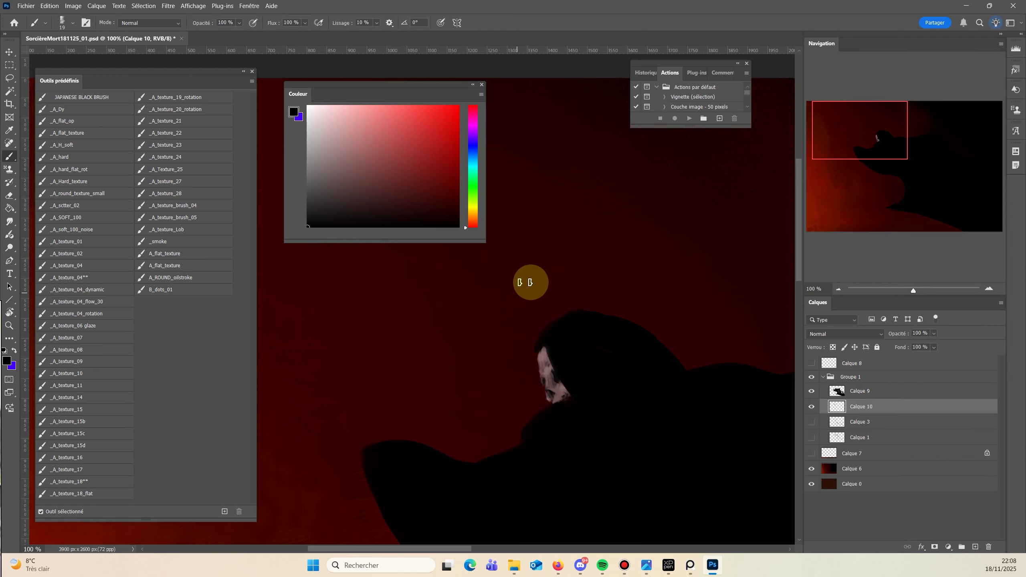
left_click(472, 157)
left_click(404, 178)
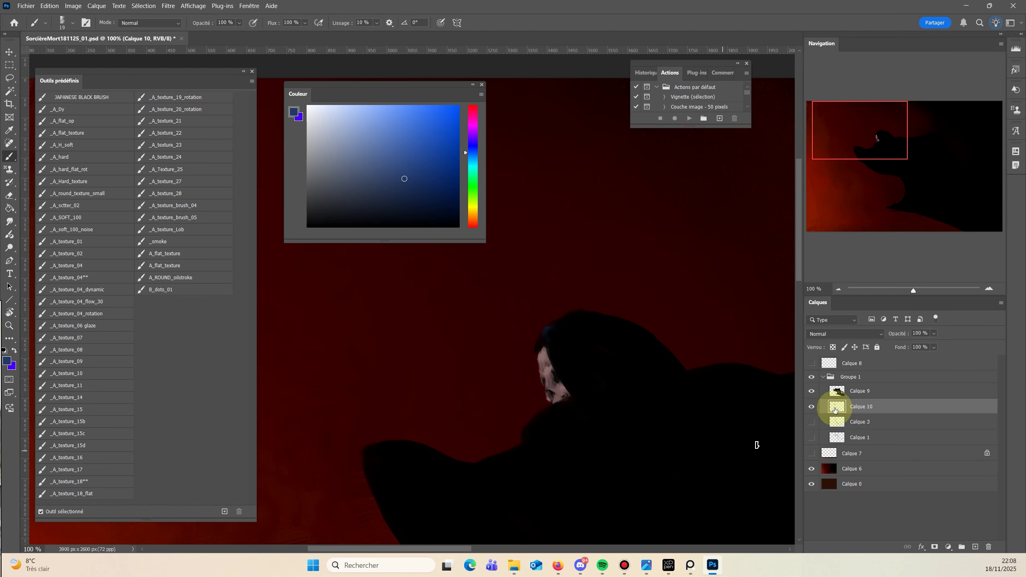
left_click(835, 393)
mouse_move(547, 333)
left_mouse_down()
mouse_move(563, 323)
mouse_move(542, 378)
mouse_move(563, 330)
mouse_move(551, 338)
mouse_move(577, 361)
left_mouse_up()
Extend the blue shading over the hood's crown and down toward the neck in progressively darker blues.
left_click(417, 197)
mouse_move(557, 326)
left_mouse_down()
mouse_move(584, 341)
mouse_move(589, 367)
left_mouse_up()
left_click(427, 209)
mouse_move(574, 325)
left_mouse_down()
mouse_move(620, 347)
mouse_move(591, 319)
mouse_move(547, 337)
mouse_move(592, 413)
left_mouse_up()
left_click(429, 215)
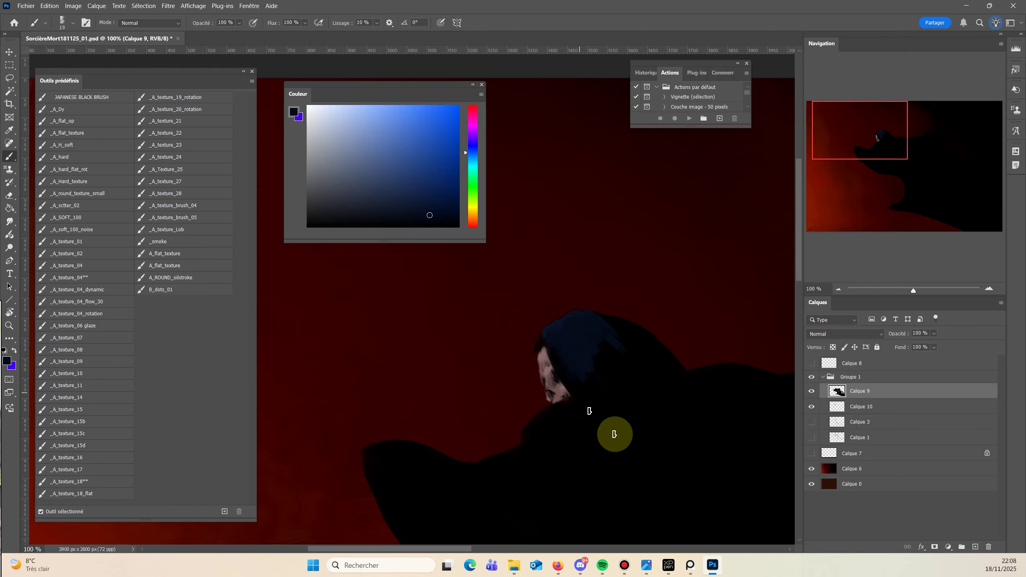
left_click_drag(562, 357, 594, 415)
With an 8 px brush, refine the hood's front edge in dark blue and paint a bright red rim curving in front of the face.
right_click(516, 365, "alt")
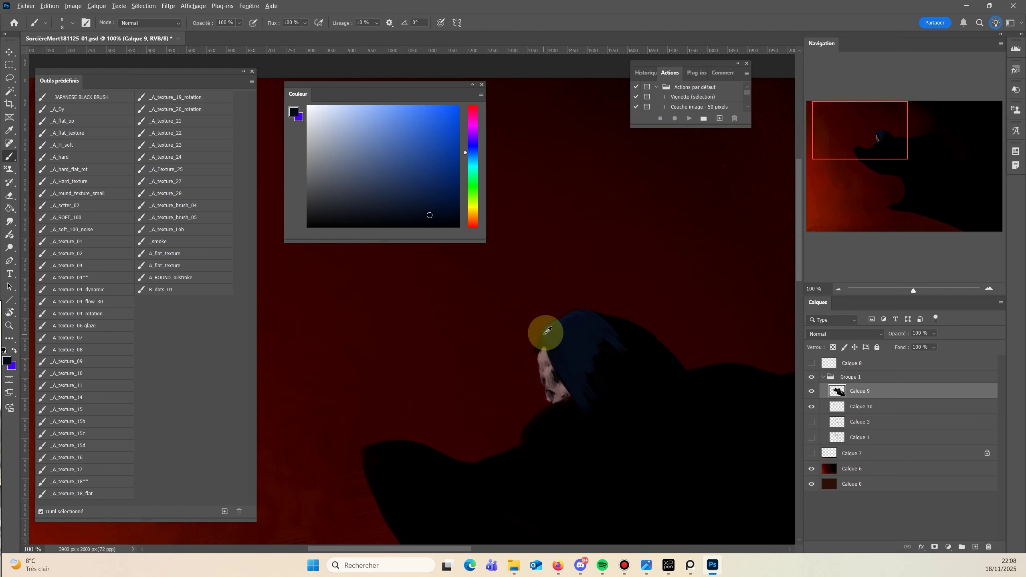
left_click_drag(545, 332, 536, 345)
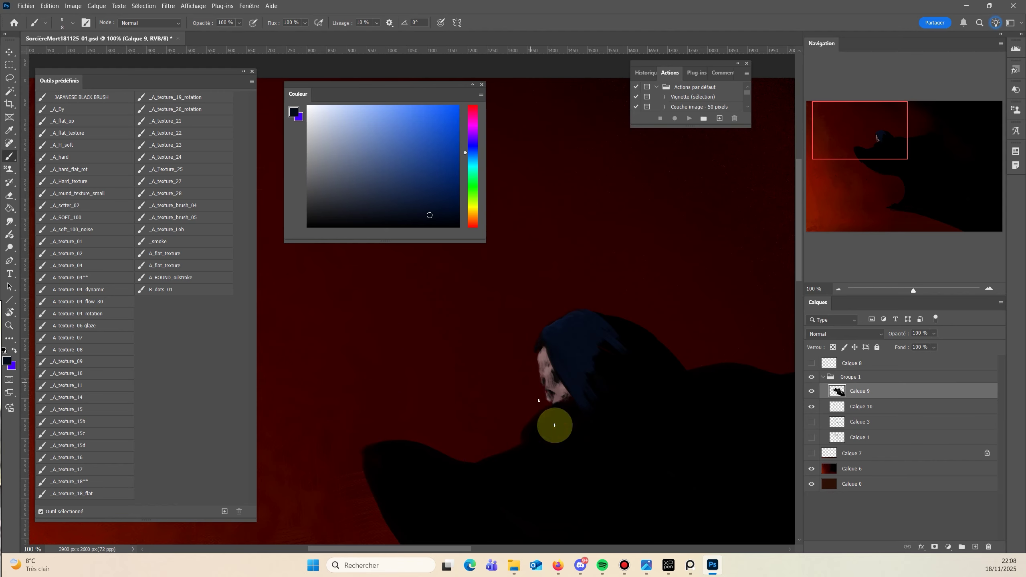
left_click(454, 339, "alt")
left_click(423, 157)
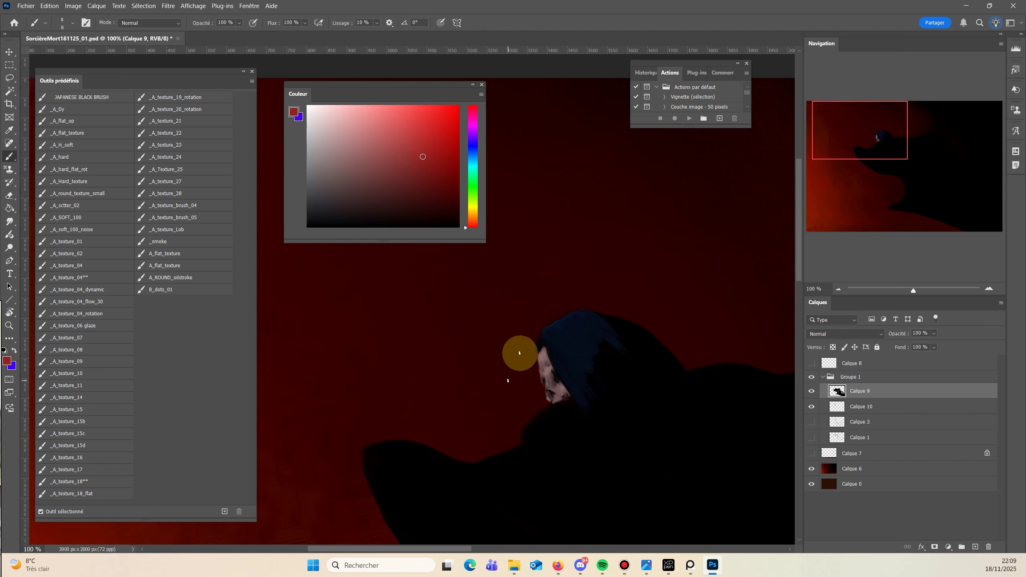
mouse_move(543, 335)
left_mouse_down()
mouse_move(528, 368)
mouse_move(543, 394)
left_mouse_up()
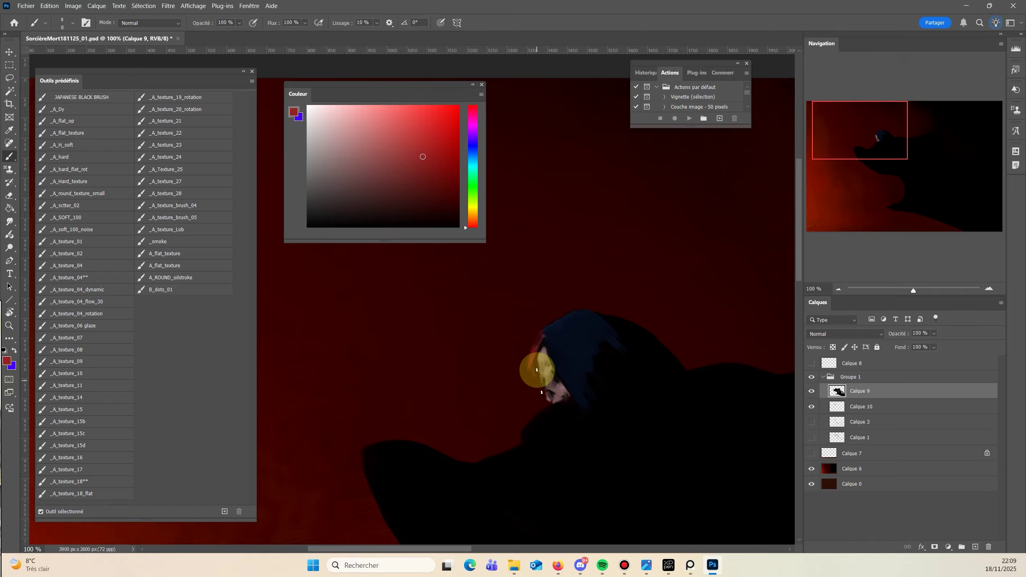
mouse_move(541, 338)
left_mouse_down()
mouse_move(529, 375)
mouse_move(546, 401)
left_mouse_up()
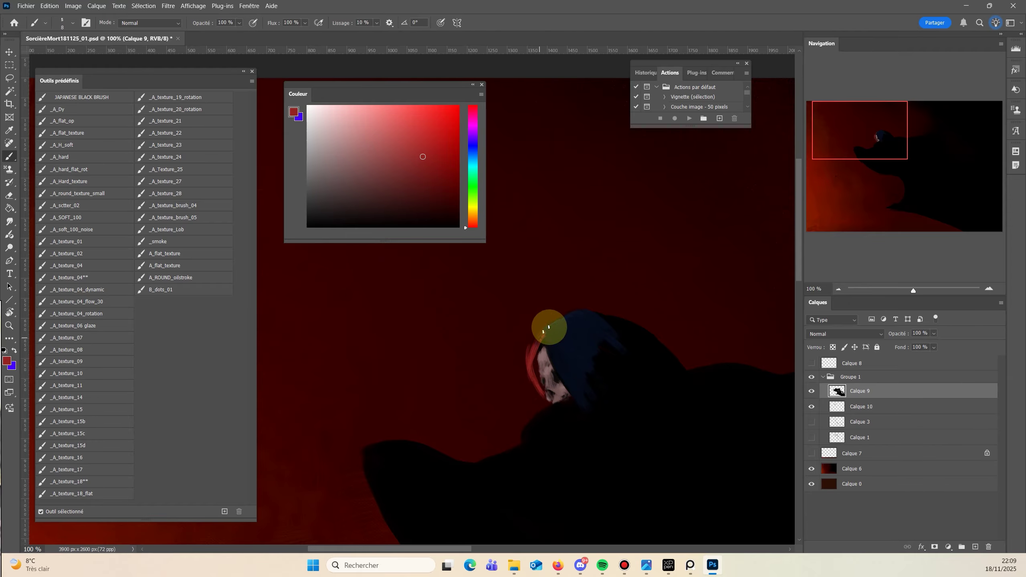
Shade the inside of the red hood rim in very dark red and trim its outer edge with sampled background red.
left_click(444, 213)
mouse_move(540, 343)
left_mouse_down()
mouse_move(541, 328)
mouse_move(532, 365)
mouse_move(543, 344)
mouse_move(543, 367)
mouse_move(533, 339)
mouse_move(542, 395)
left_mouse_up()
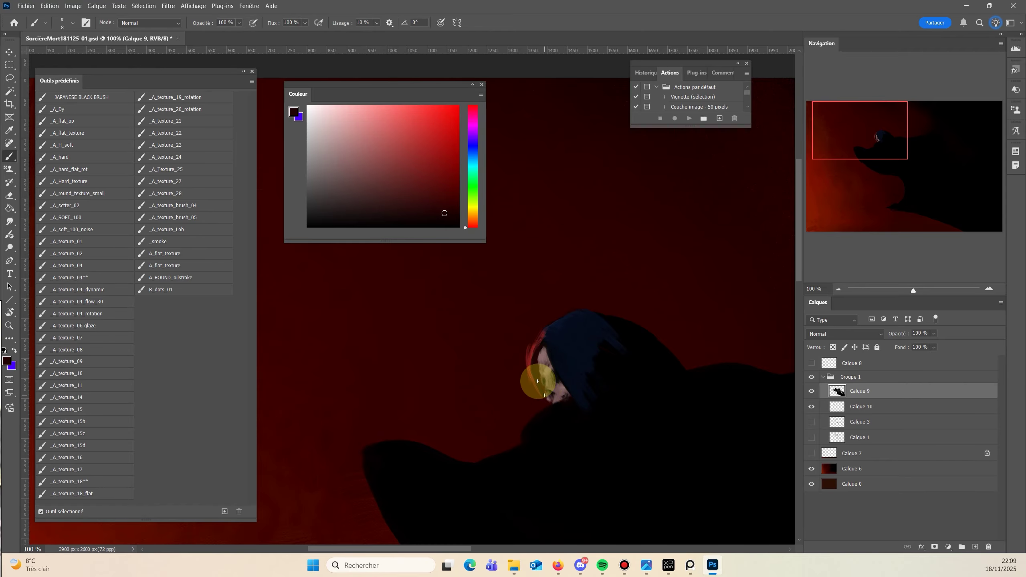
mouse_move(318, 349)
left_mouse_down()
mouse_move(423, 291)
mouse_move(433, 263)
left_mouse_up()
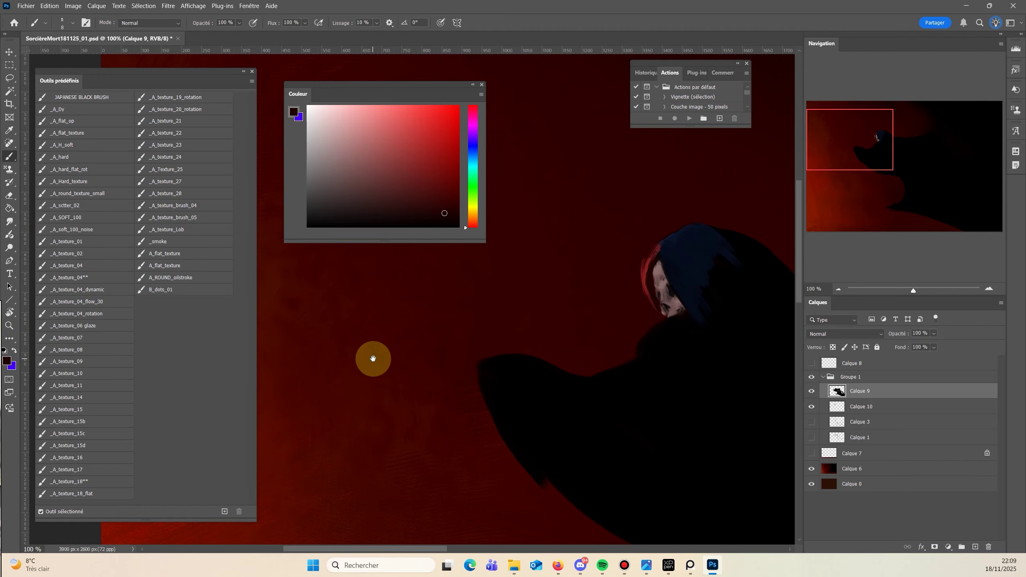
left_click_drag(539, 283, 399, 384)
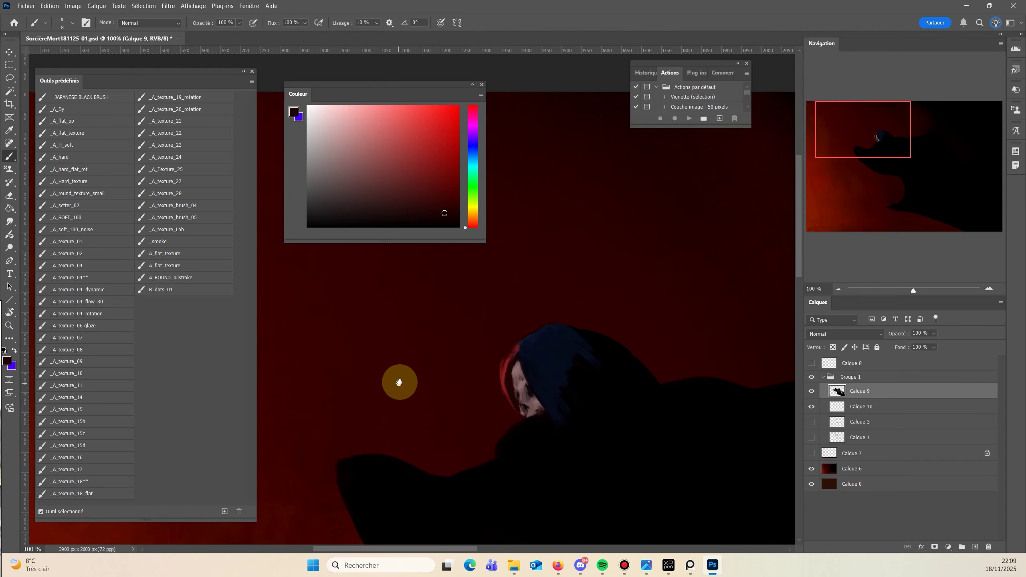
left_click(487, 354, "alt")
right_click(499, 356, "alt")
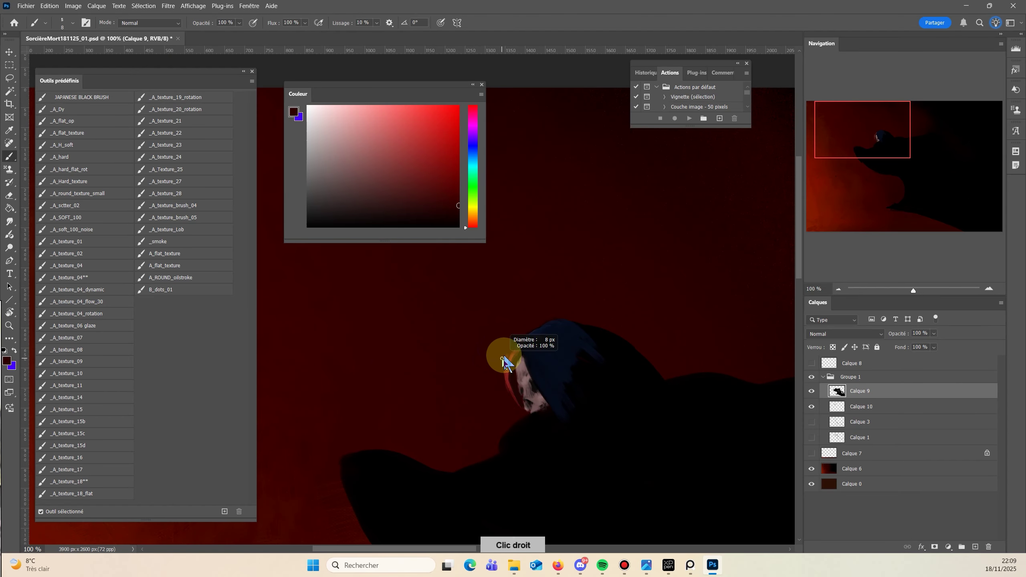
mouse_move(504, 357)
left_mouse_down()
mouse_move(515, 340)
mouse_move(498, 365)
mouse_move(508, 397)
left_mouse_up()
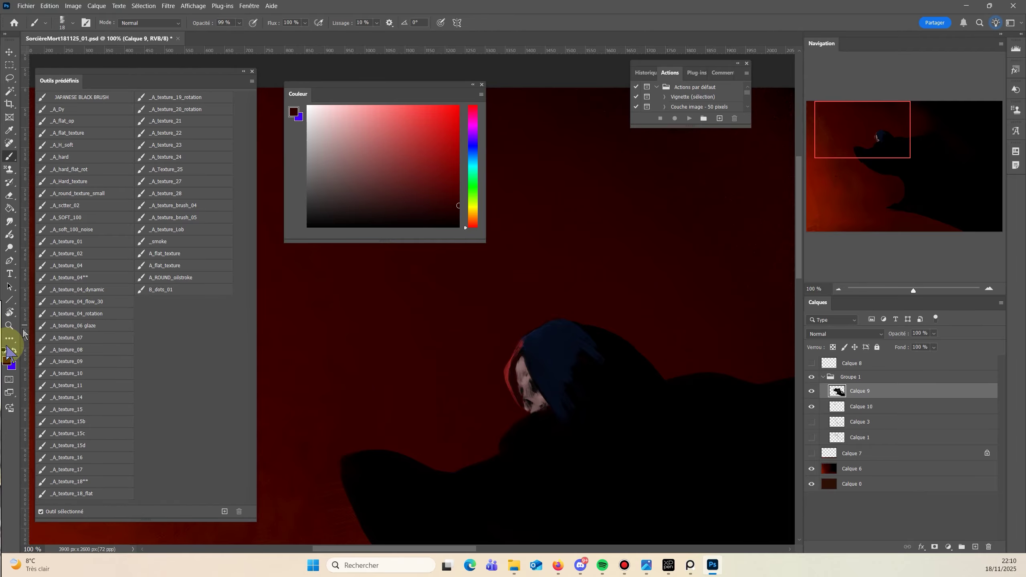
Zoom out to 33.33% to examine the hooded figure against the whole background.
left_click(10, 325)
left_click(332, 431, "alt")
left_click(331, 431, "alt")
left_click(332, 431, "alt")
mouse_move(323, 454)
left_mouse_down()
mouse_move(444, 348)
mouse_move(327, 455)
left_mouse_up()
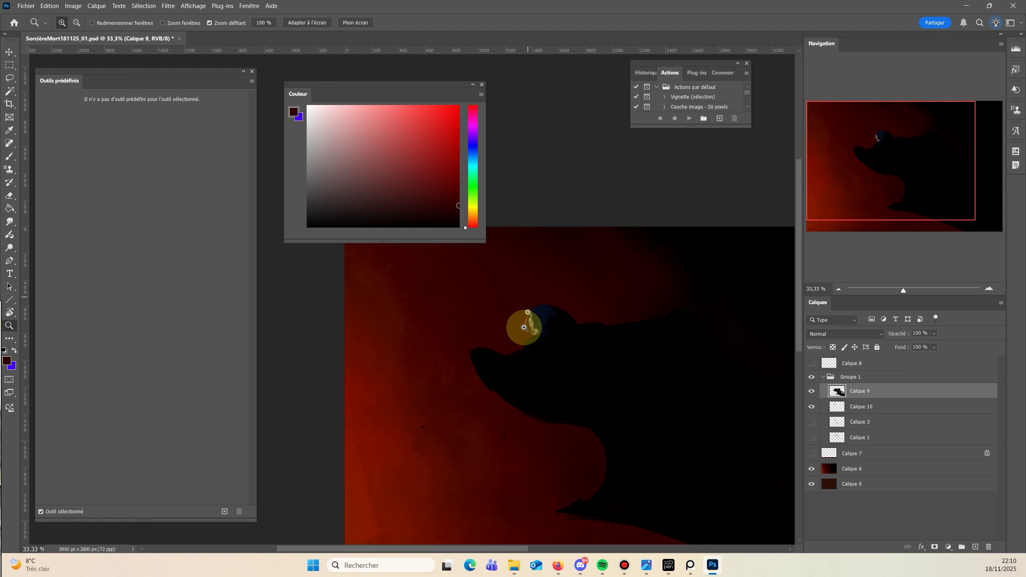
Move the sketch layer Calque 3 above Calque 9, display it as a reference over the figure, and hide it again.
left_click(505, 323)
left_click(499, 359)
left_click(444, 331)
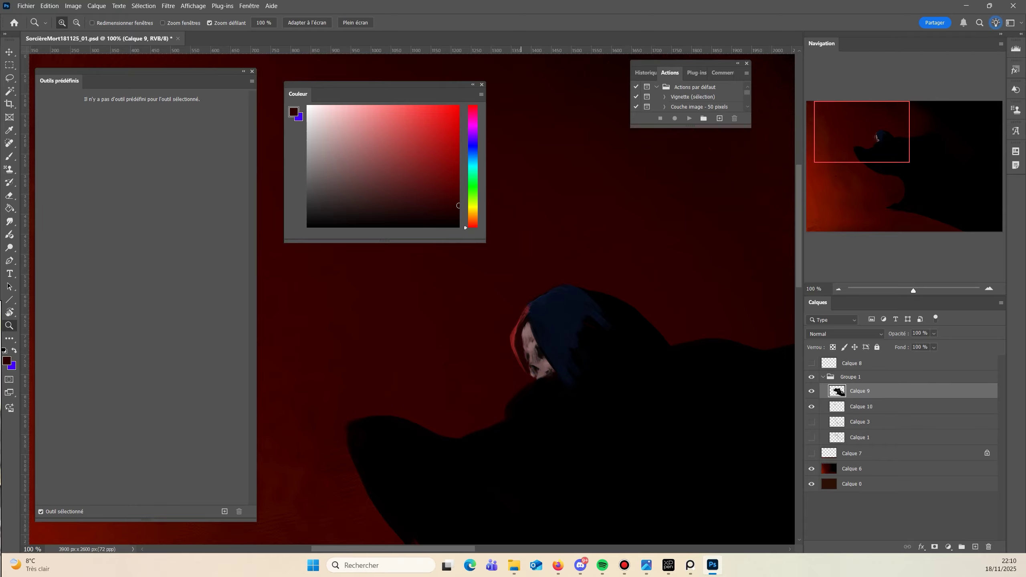
left_click_drag(525, 498, 537, 401)
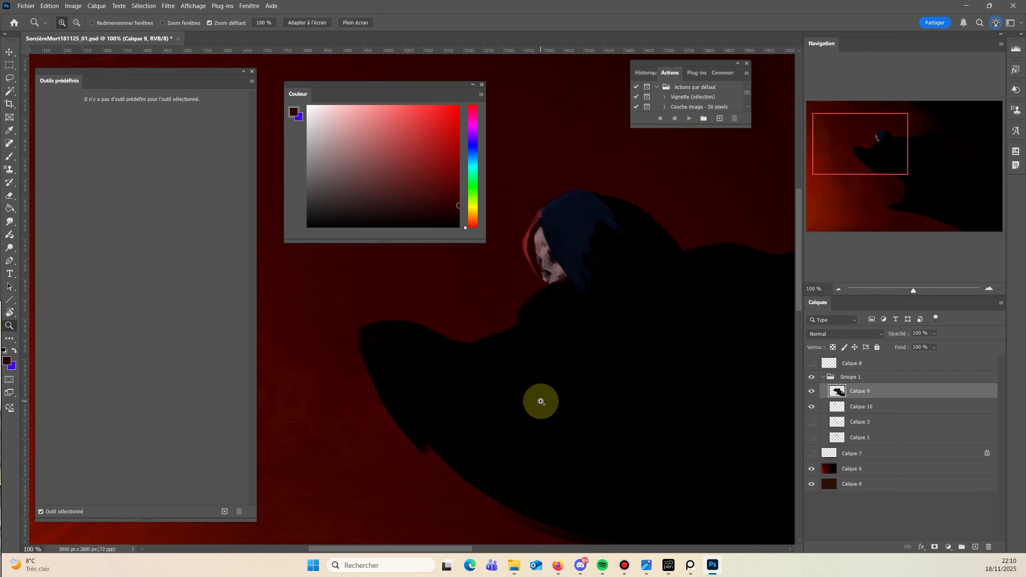
left_click(811, 421)
mouse_move(859, 421)
left_mouse_down()
mouse_move(847, 357)
mouse_move(836, 386)
left_mouse_up()
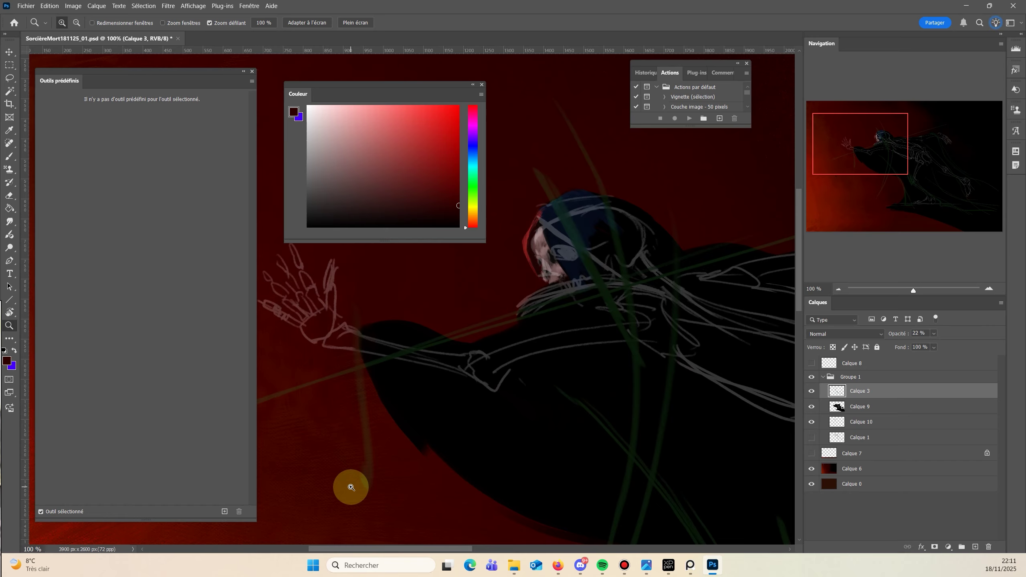
left_click(811, 390)
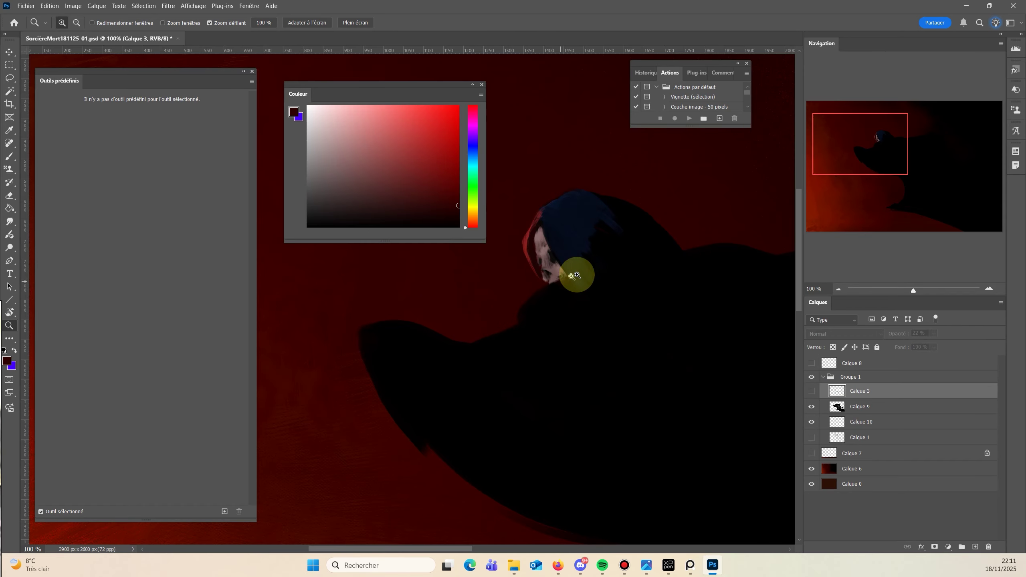
On Calque 9, refine the hood's edge beside the skull's face with very dark blue brush strokes.
left_click(869, 407)
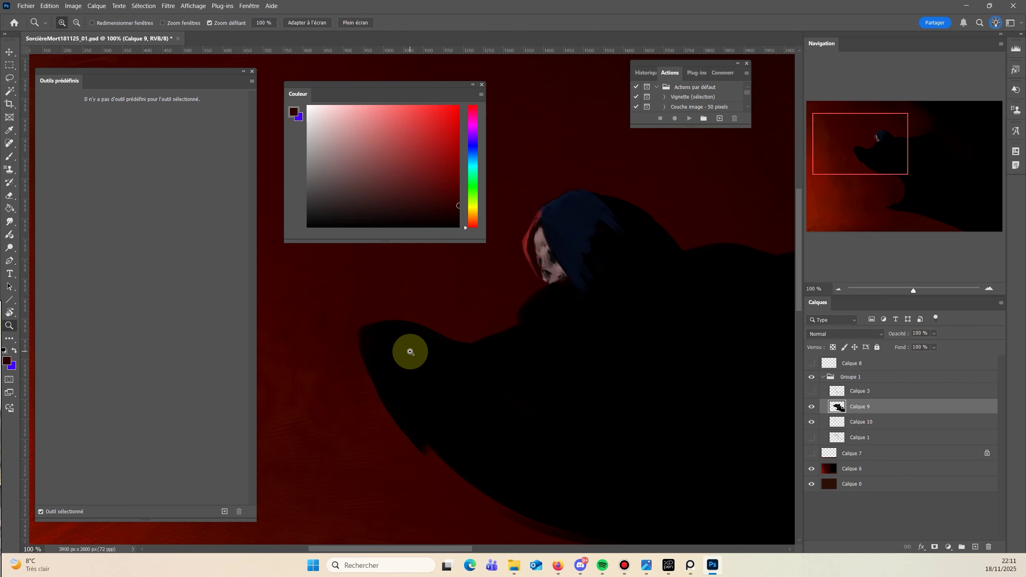
key("e")
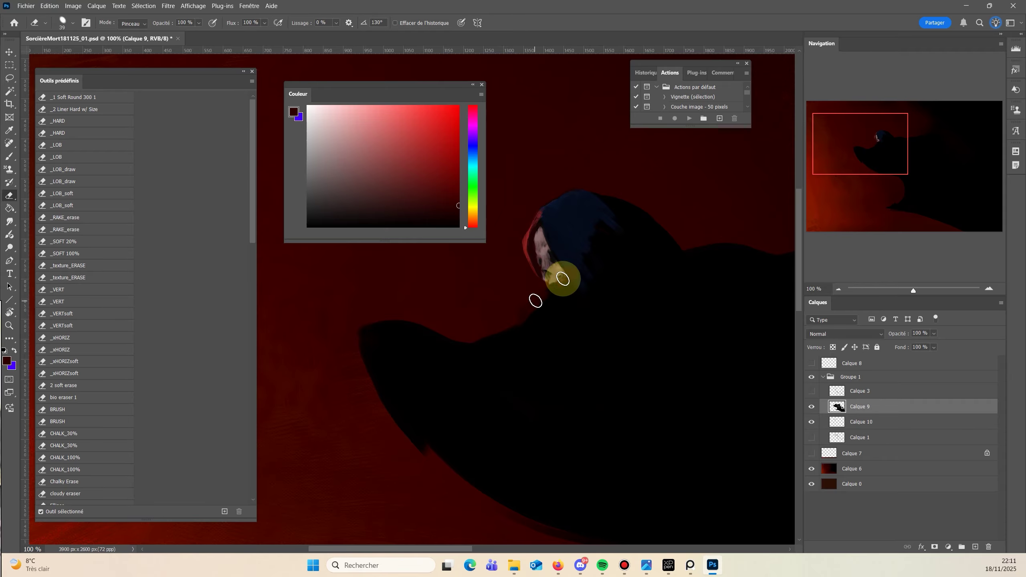
key("b")
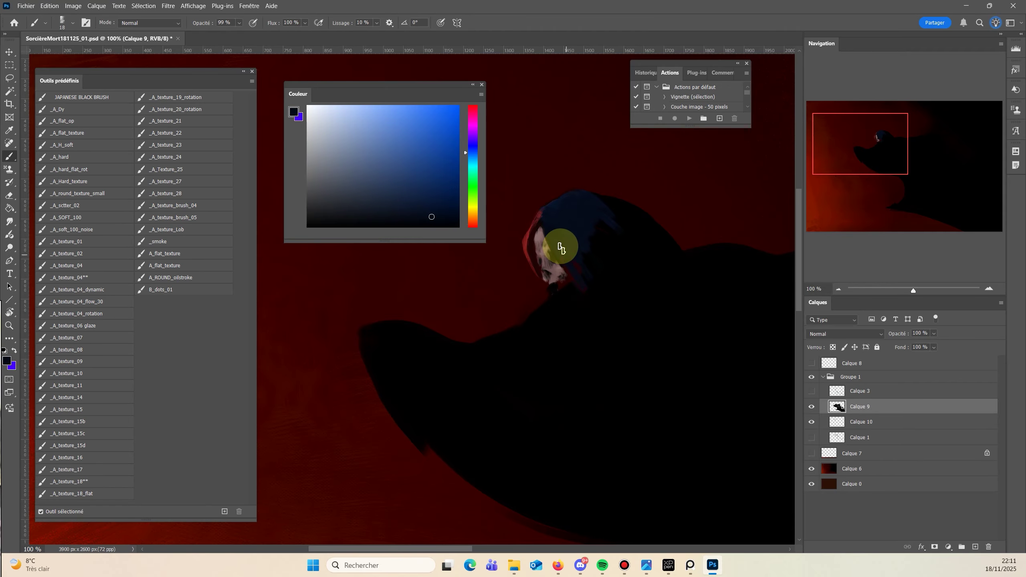
left_click_drag(561, 247, 590, 279)
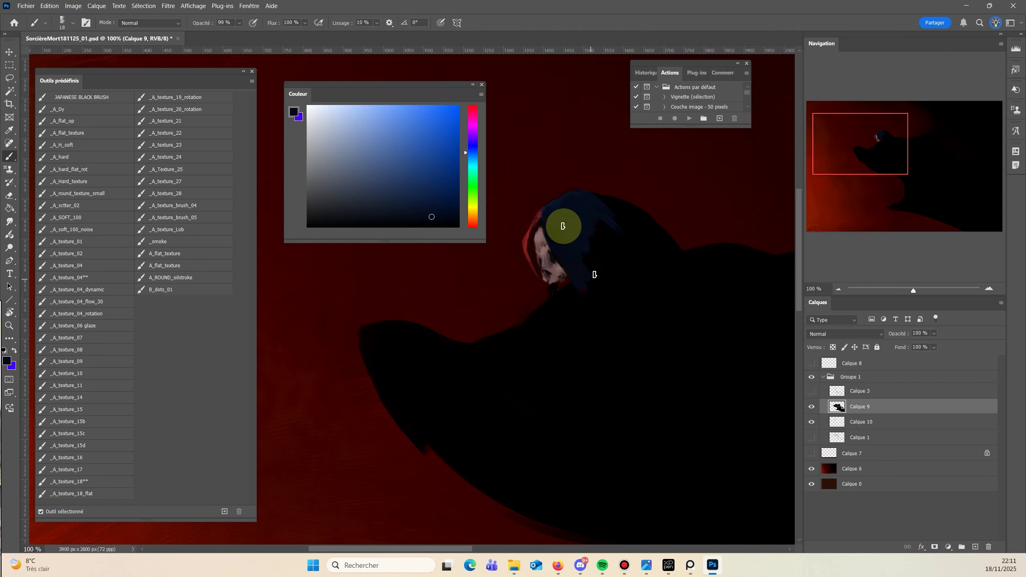
On Calque 10, paint the skull's lower jaw and teeth with small brushes, using sampled black and greyish pink.
left_click(854, 423)
left_click(811, 423)
left_click(811, 423)
left_click_drag(475, 274, 425, 363)
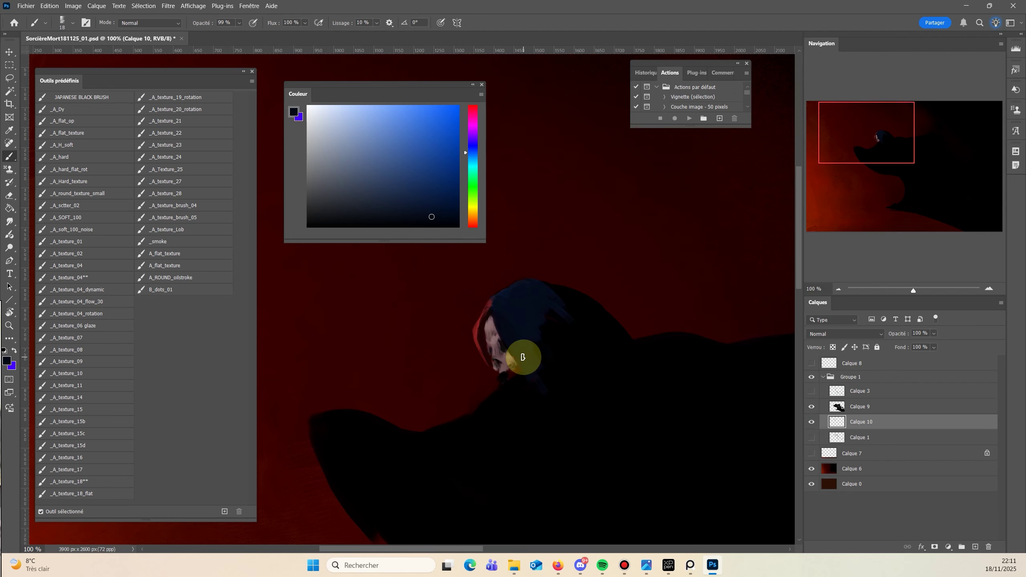
right_click(502, 380, "alt")
right_click(507, 375, "alt")
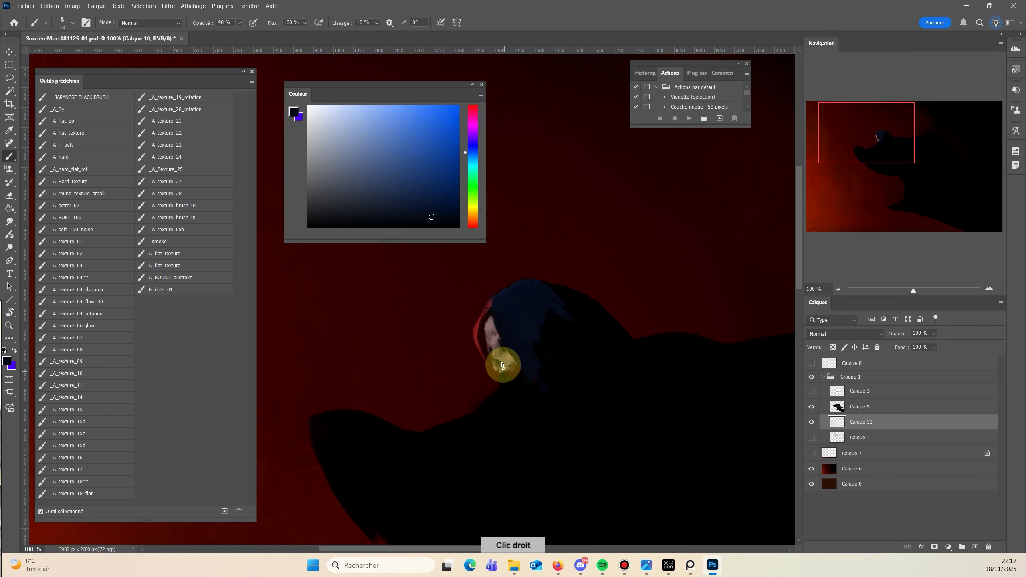
mouse_move(503, 381)
left_mouse_down()
mouse_move(510, 374)
mouse_move(498, 360)
left_mouse_up()
left_click(502, 367, "alt")
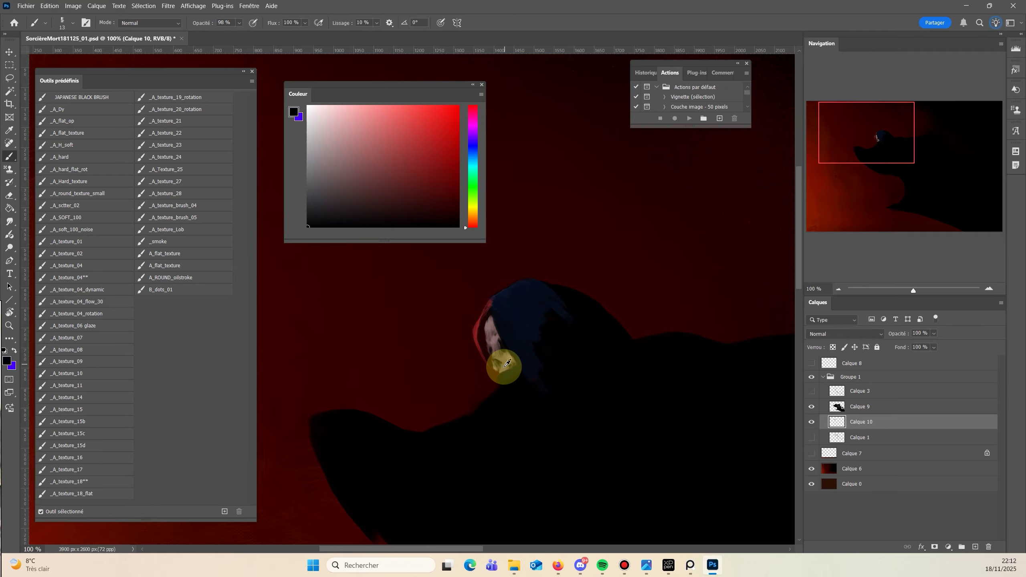
right_click(505, 385, "alt")
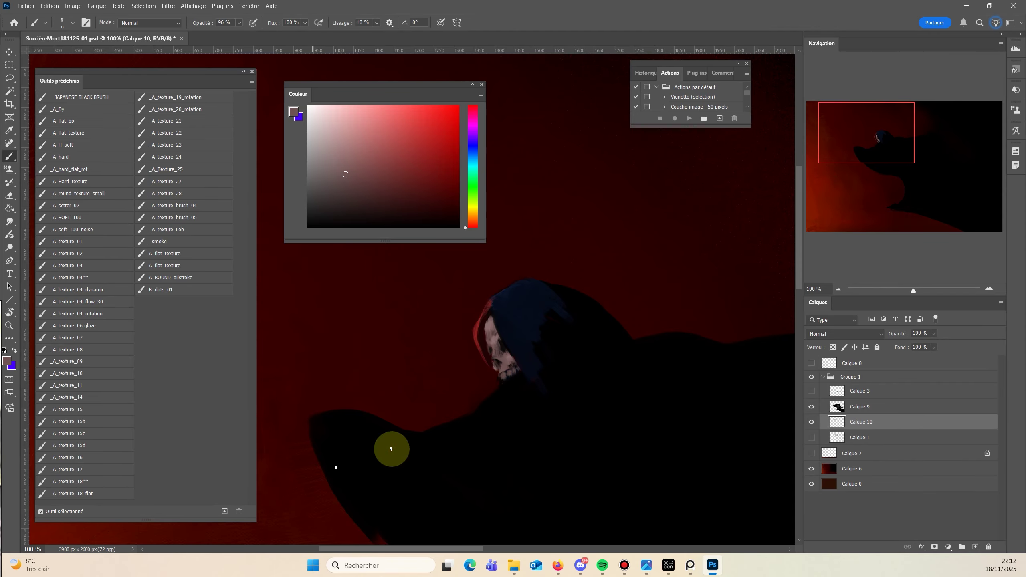
Retouch the outline of the skull's chin and teeth with sampled black and dark background red.
mouse_move(355, 390)
left_mouse_down()
mouse_move(524, 282)
mouse_move(421, 399)
left_mouse_up()
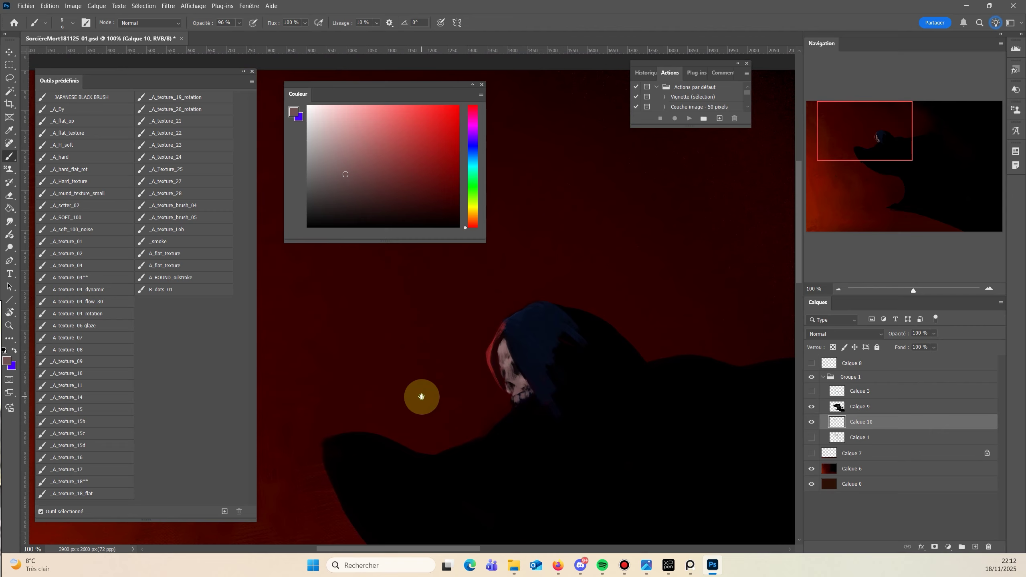
left_click(519, 406, "alt")
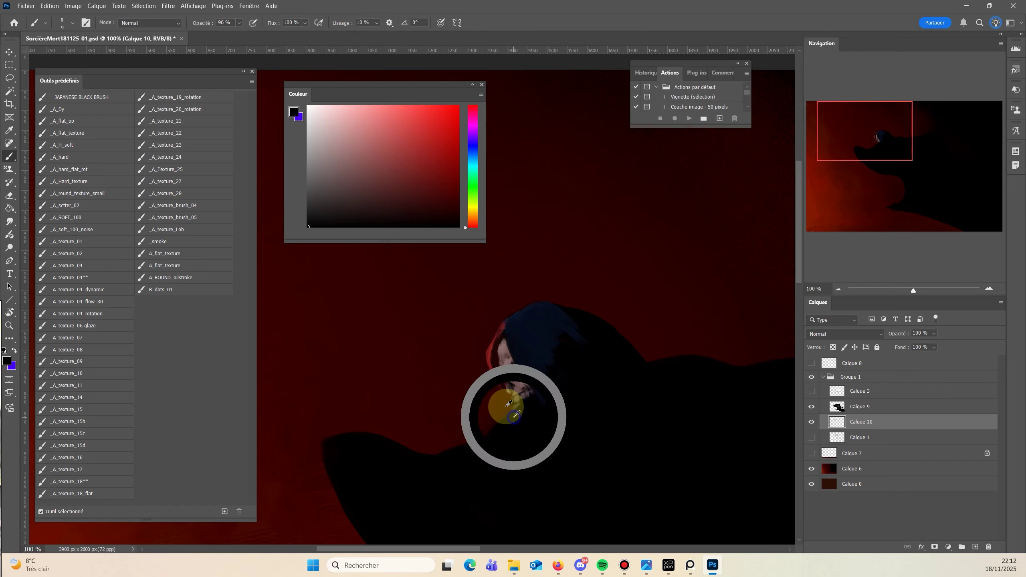
left_click_drag(439, 330, 490, 300)
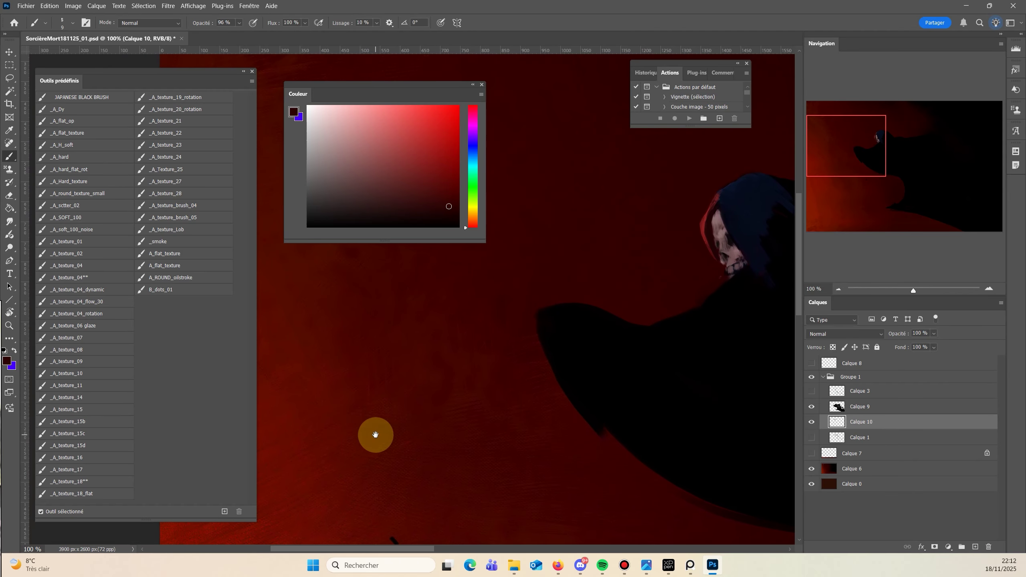
Zoom out to 25% and compare the painted figure with the Calque 3 skeleton sketch by showing and hiding it.
left_click(9, 325)
left_click(412, 378, "alt")
left_click(412, 378, "alt")
left_click(411, 378, "alt")
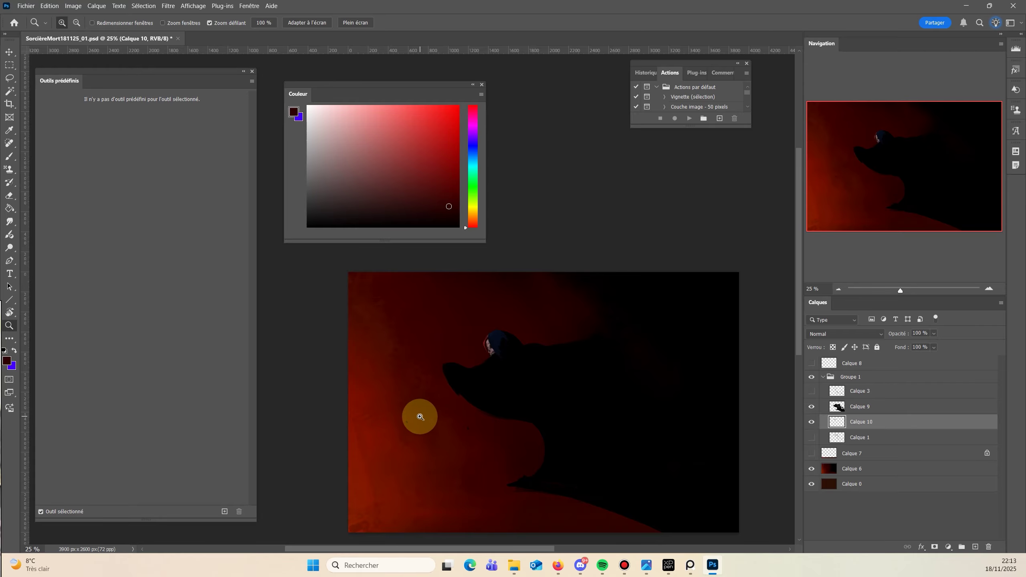
left_click(811, 391)
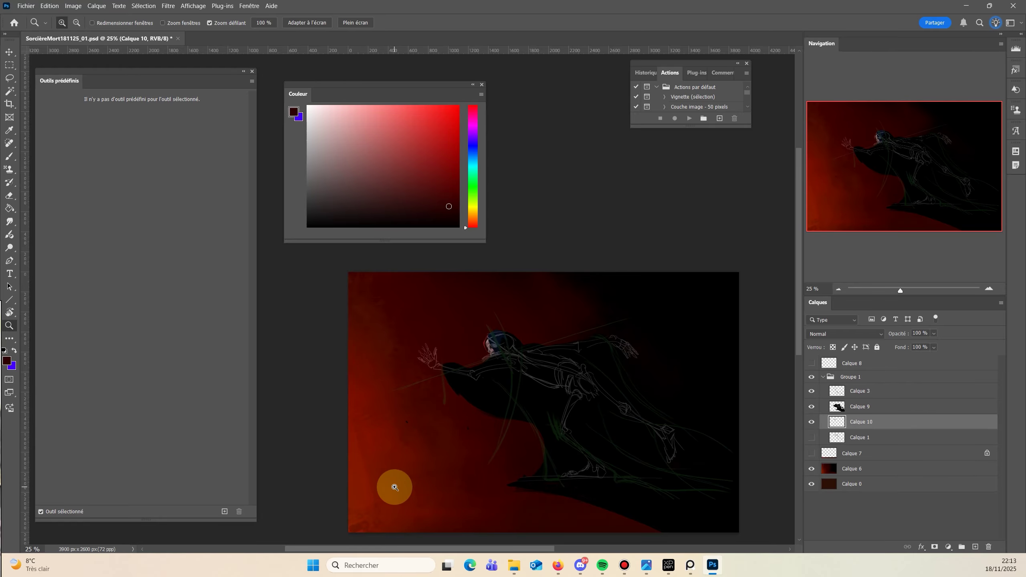
left_click(811, 391)
Refine the skull's cheek, jaw and teeth with a greyish pink and darker sampled tones.
left_click(476, 360)
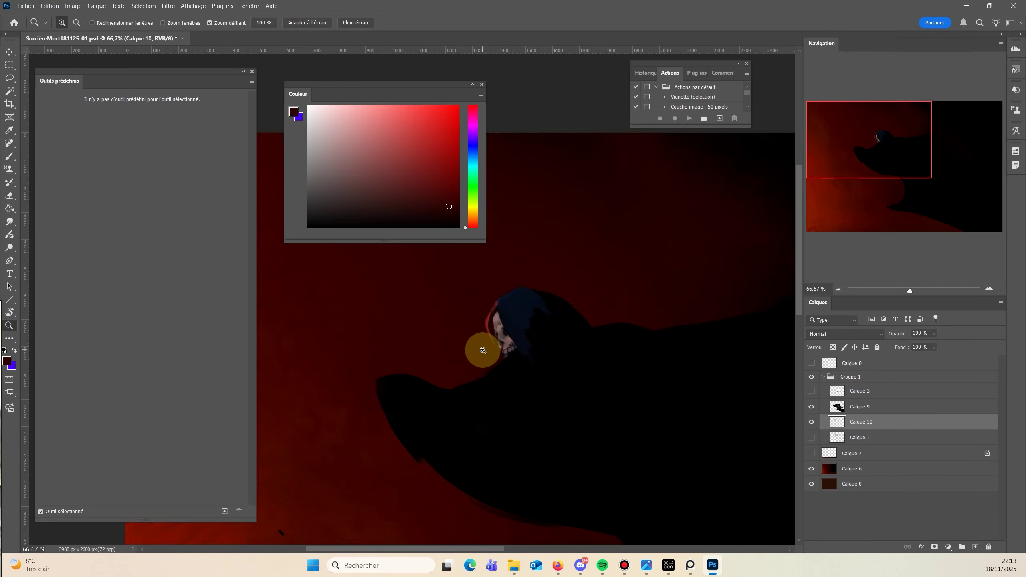
key("b")
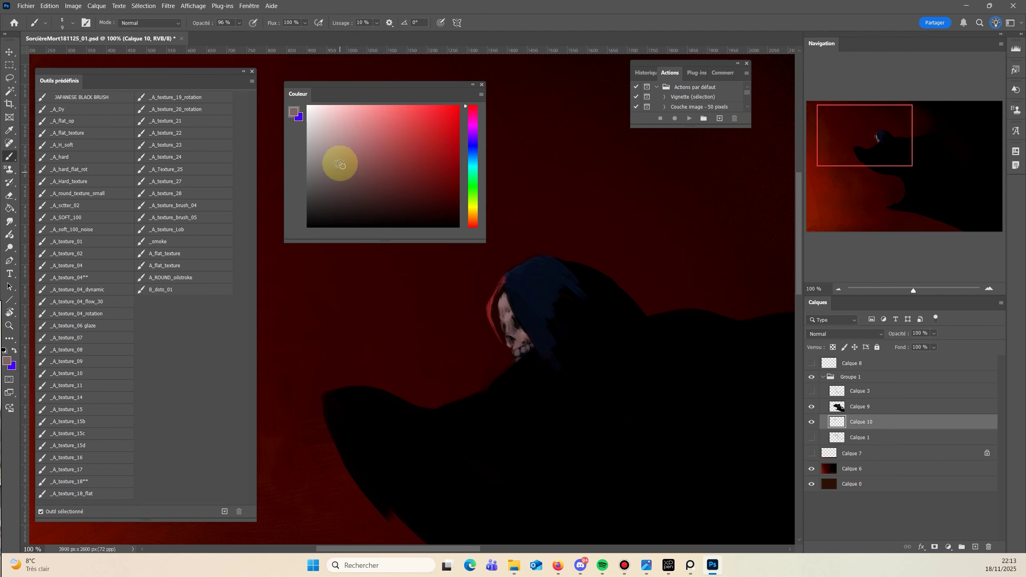
left_click(339, 150)
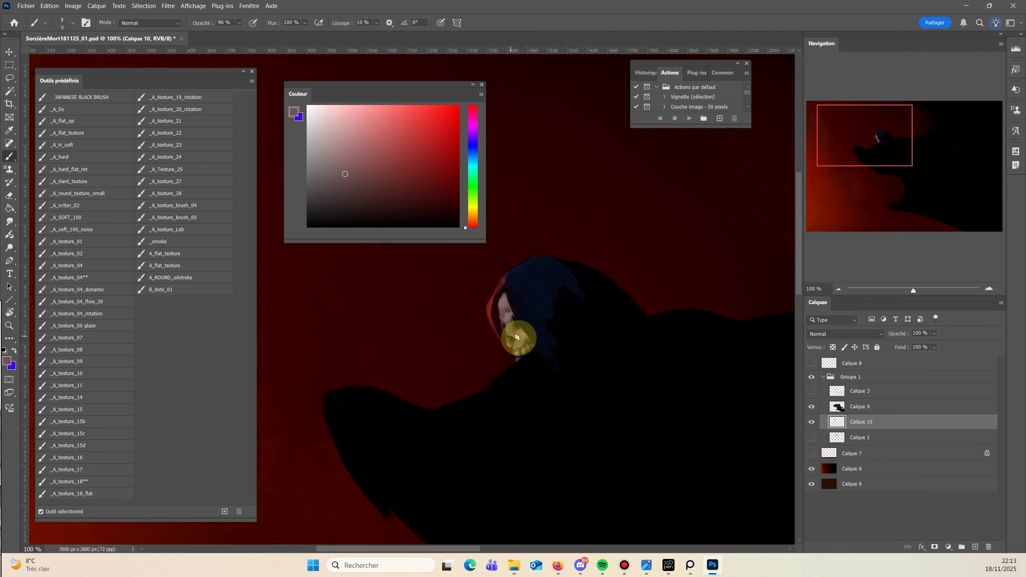
left_click(516, 329, "alt")
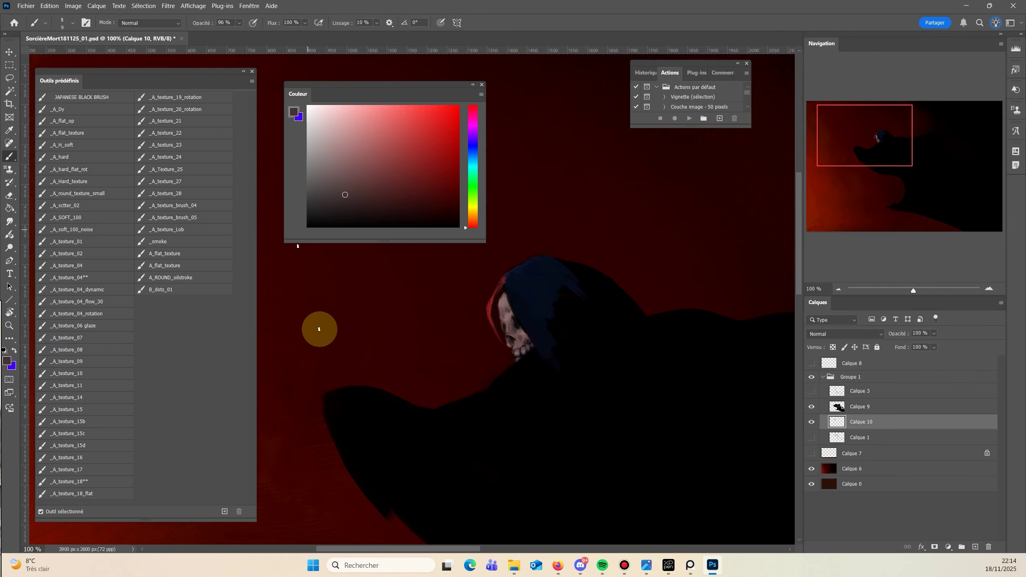
left_click_drag(319, 329, 313, 304)
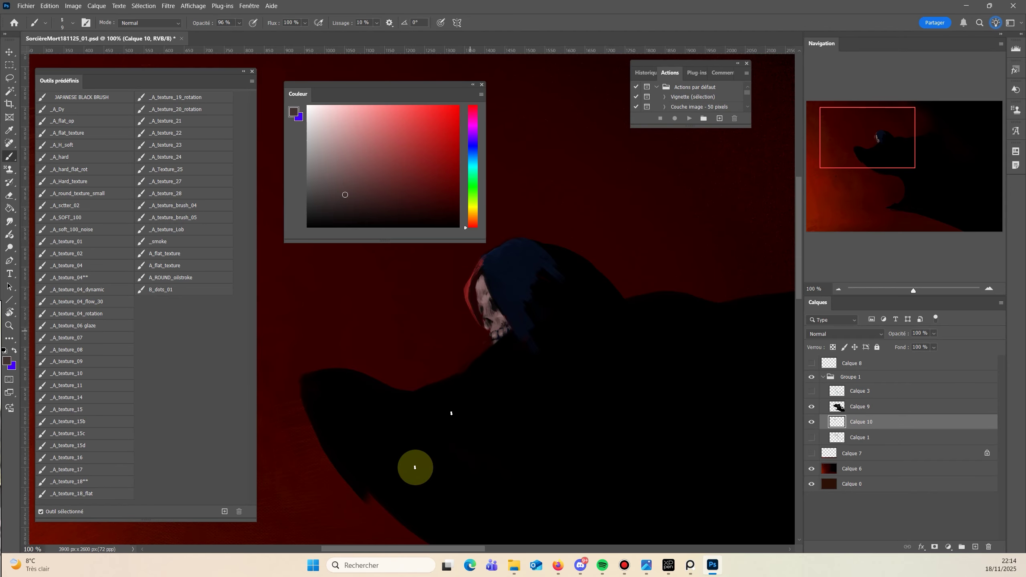
Sample the red of the hood's rim and add a new layer above Calque 9.
left_click(470, 291, "alt")
left_click(860, 406)
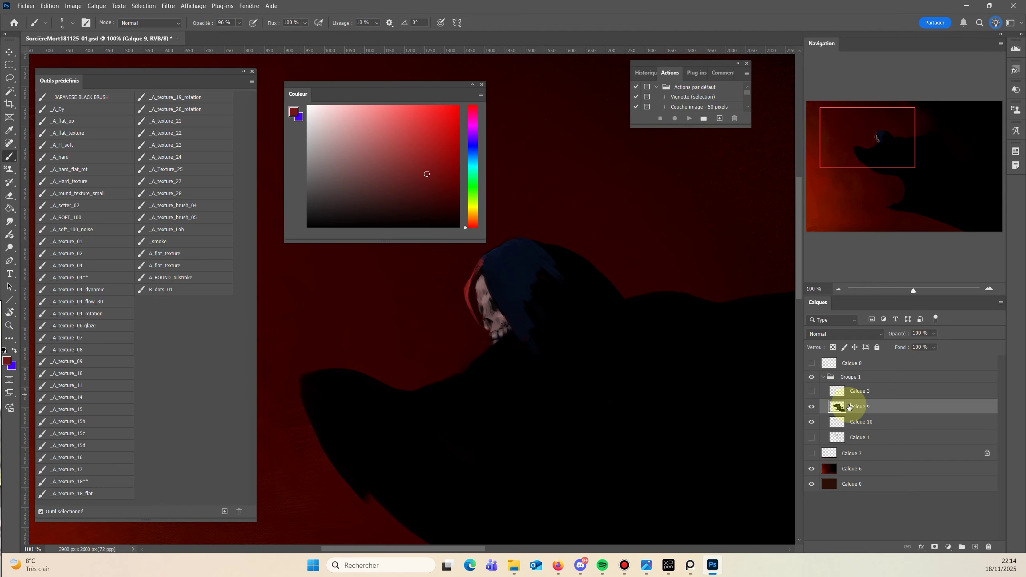
left_click(975, 546)
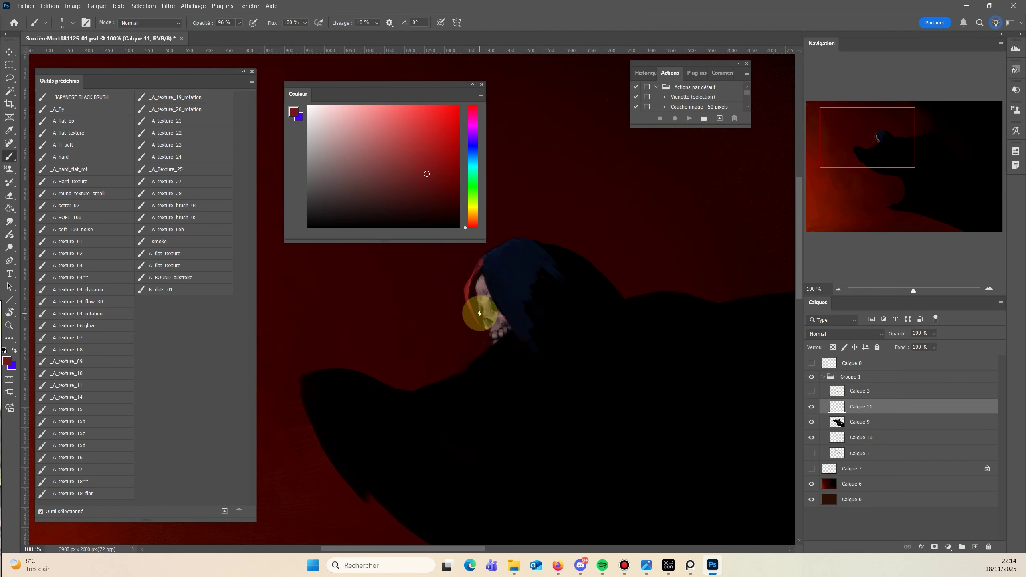
Try to paint a red stroke from the hood's rim down below the skull's chin on the new layer.
left_click_drag(483, 305, 467, 384)
key("ctrl+z")
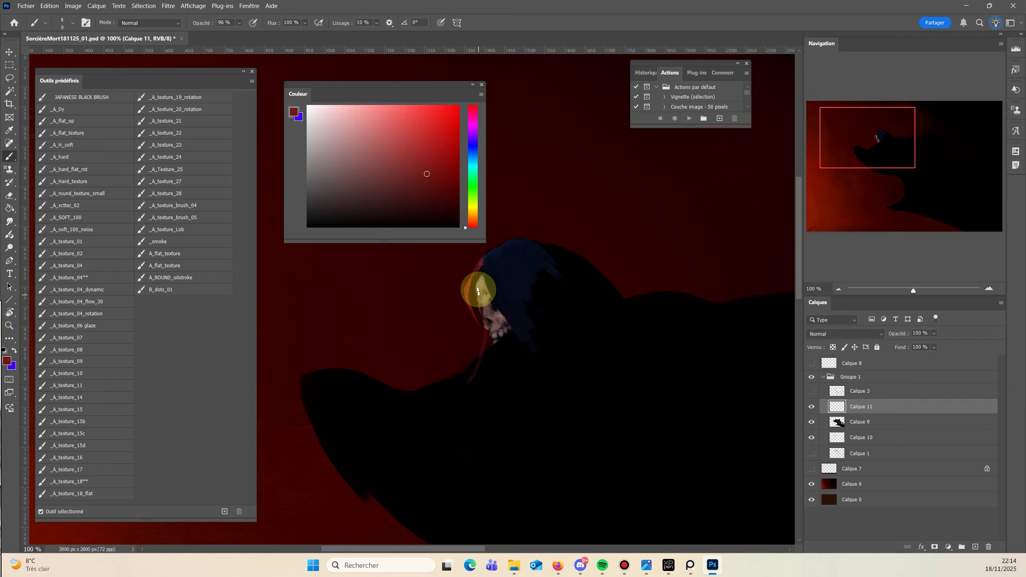
left_click_drag(483, 307, 467, 383)
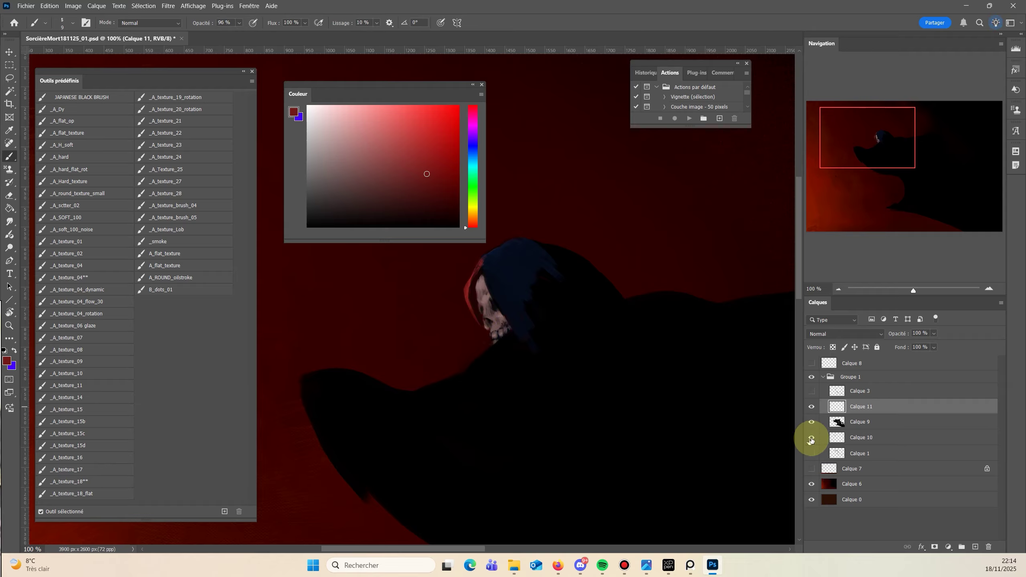
On a new layer beneath Calque 10, paint the red hood edge below the chin, and erase excess paint around the jaw on Calque 10.
left_click(852, 453)
left_click(975, 546)
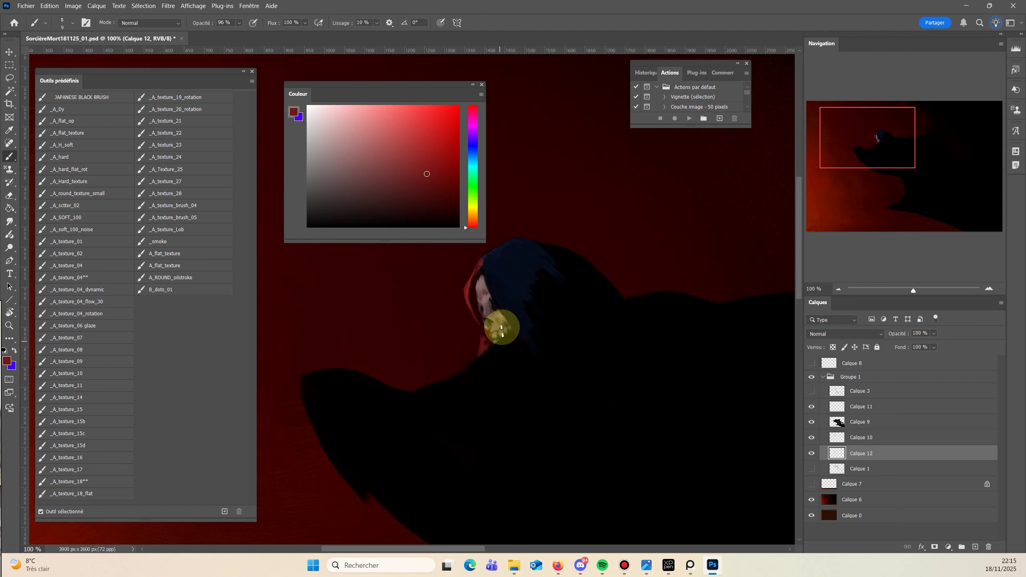
left_click(836, 440)
key("e")
left_click_drag(484, 352, 468, 350)
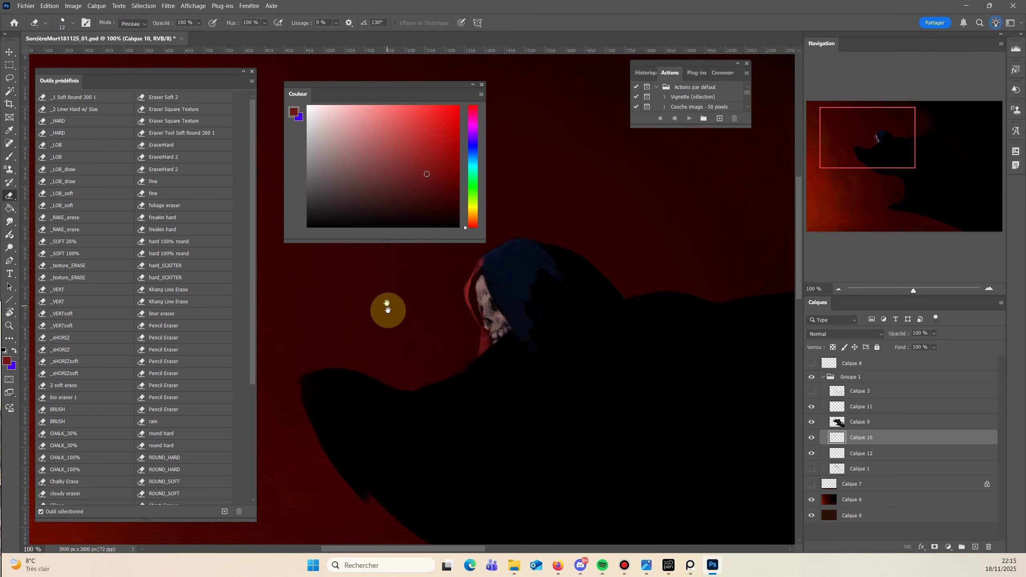
left_click_drag(389, 309, 425, 355)
left_click(812, 438)
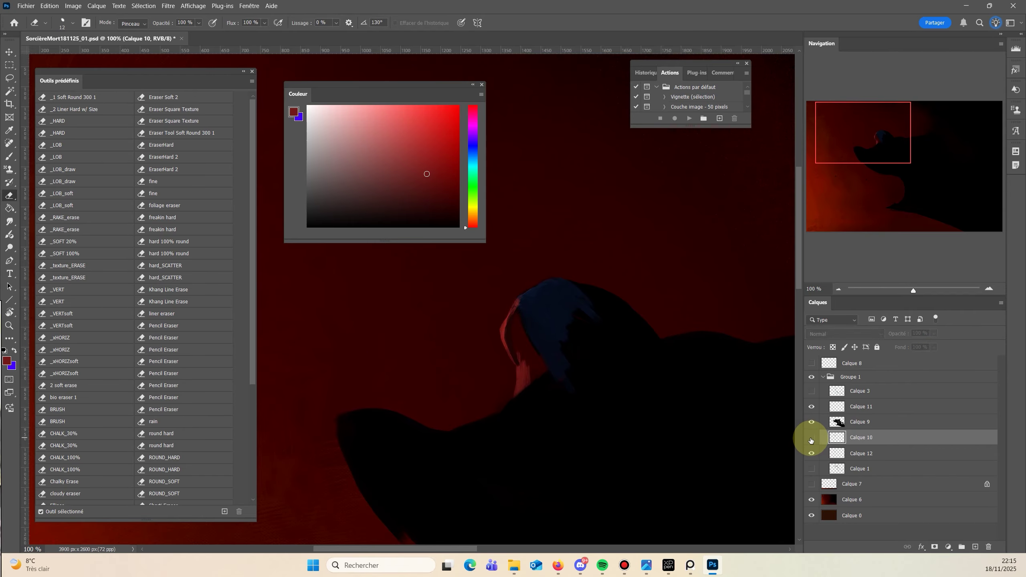
left_click(811, 439)
left_click(811, 439)
left_click(812, 437)
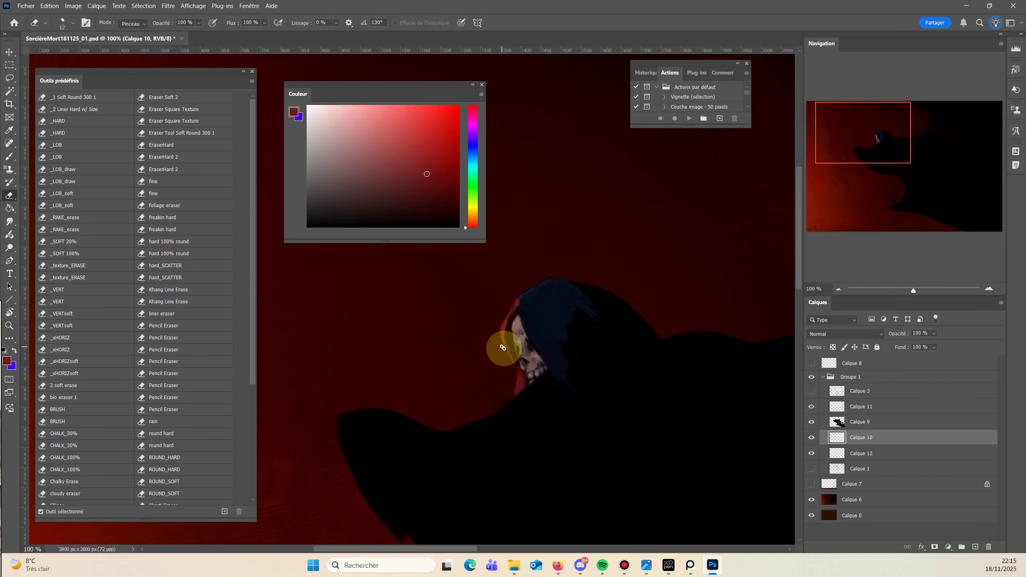
At 400% zoom, retouch the skull's contour by the nose with a 2 px brush in a sampled very dark red.
left_click(9, 325)
left_click(511, 357)
left_click(511, 357)
key("b")
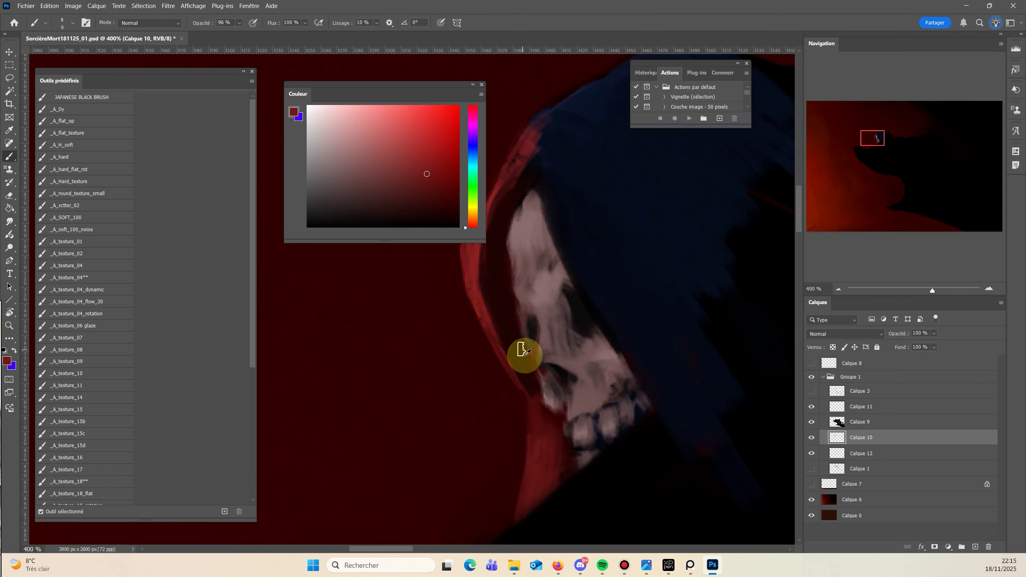
right_click(523, 355, "alt")
left_click(530, 357, "alt")
right_click(527, 347, "alt")
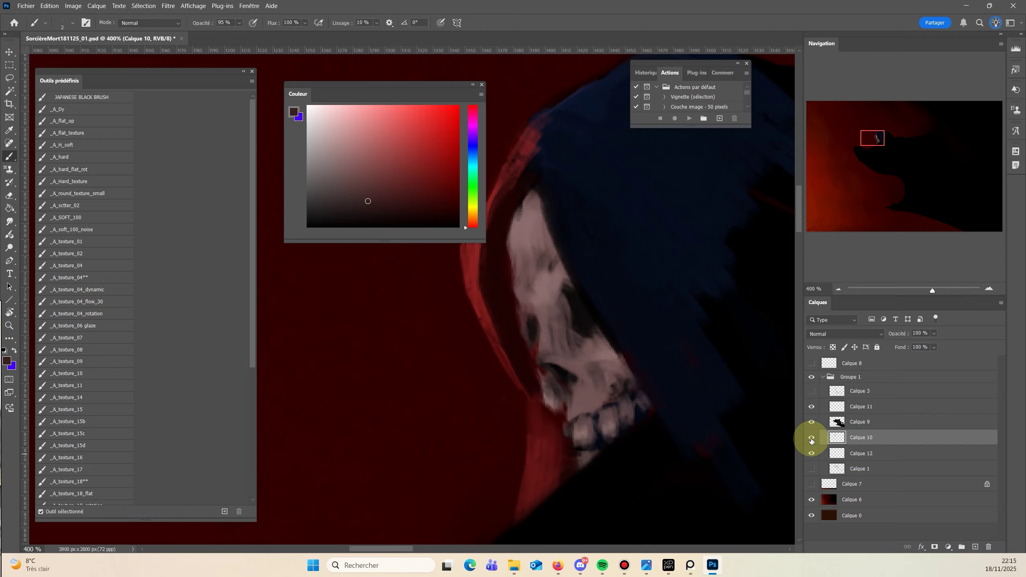
Toggle the visibility of Calque 10 and Calque 9 to examine which parts of the skull and hood each layer holds.
left_click(812, 437)
left_click(811, 437)
left_click(813, 438)
left_click(812, 438)
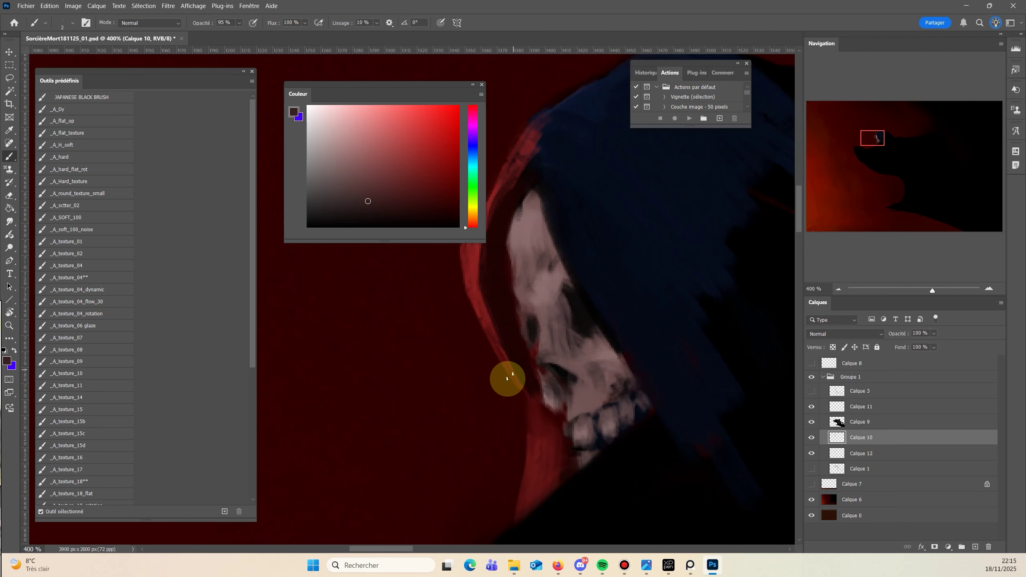
left_click(526, 342, "alt")
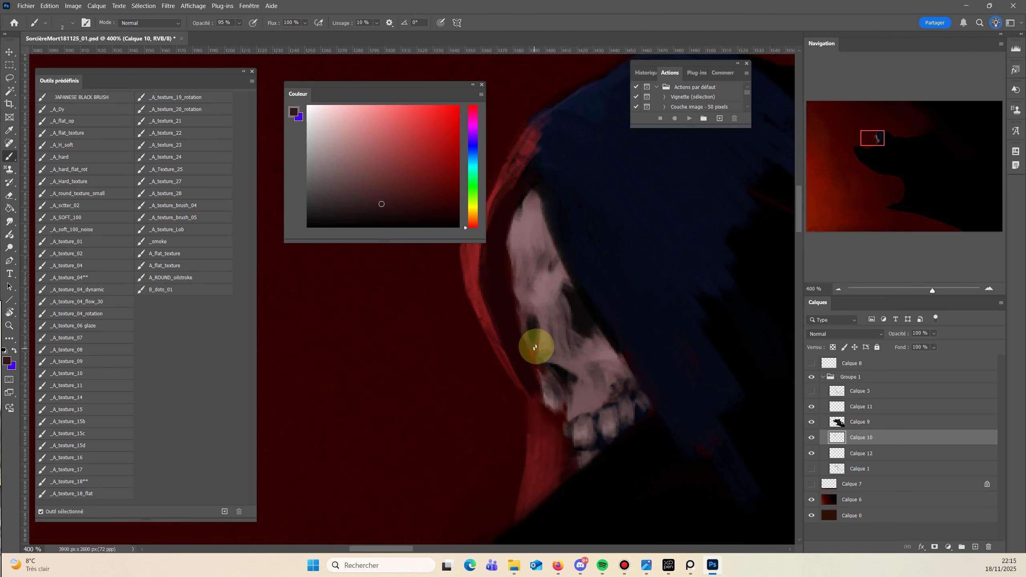
left_click(813, 424)
left_click(813, 425)
left_click(813, 424)
left_click(812, 425)
left_click(813, 427)
left_click(814, 429)
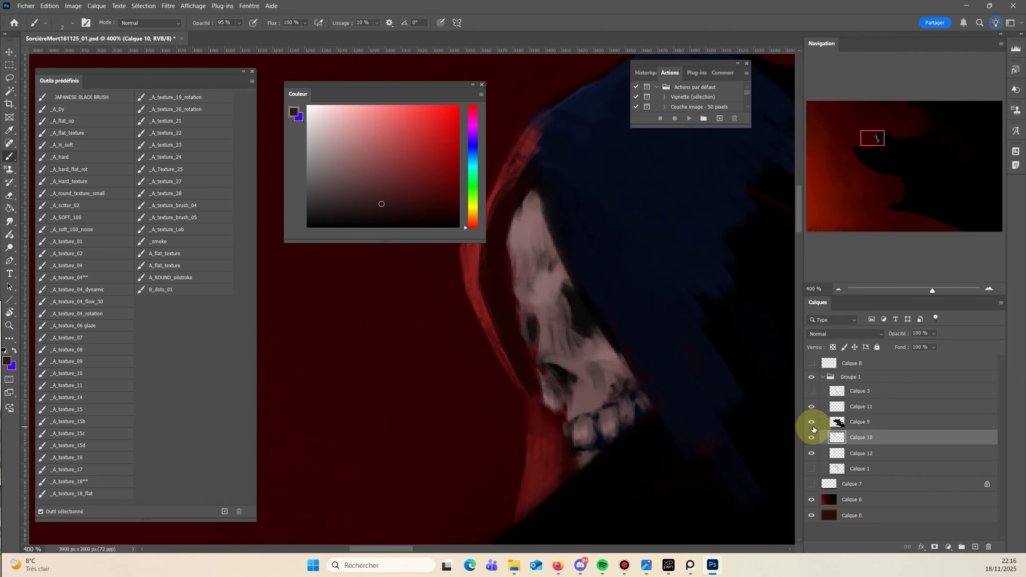
Add a new layer above Calque 11 and retouch the skull's far eye socket and profile with a small brush in sampled near-black.
left_click(860, 406)
left_click(975, 547)
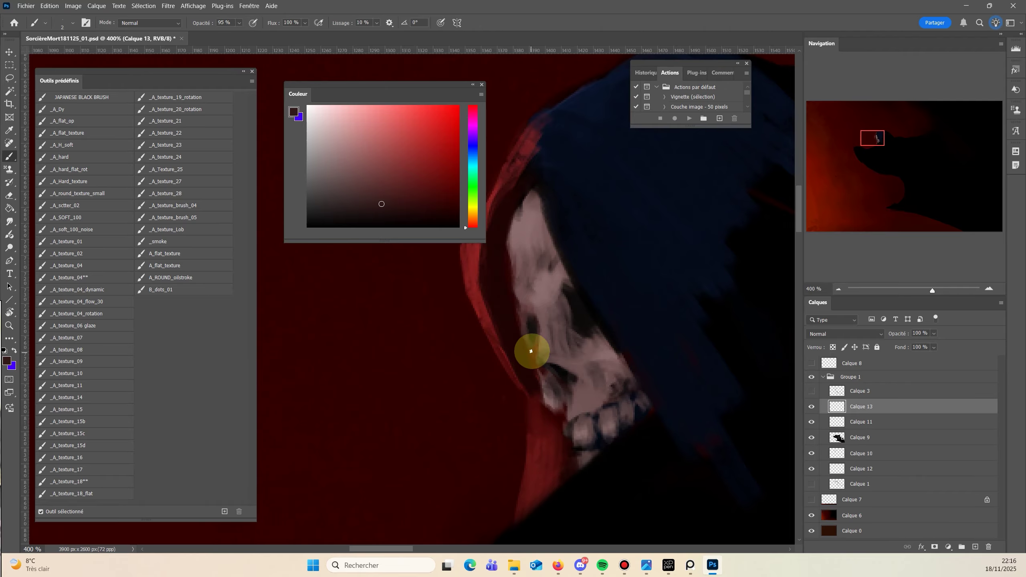
right_click(477, 315, "alt")
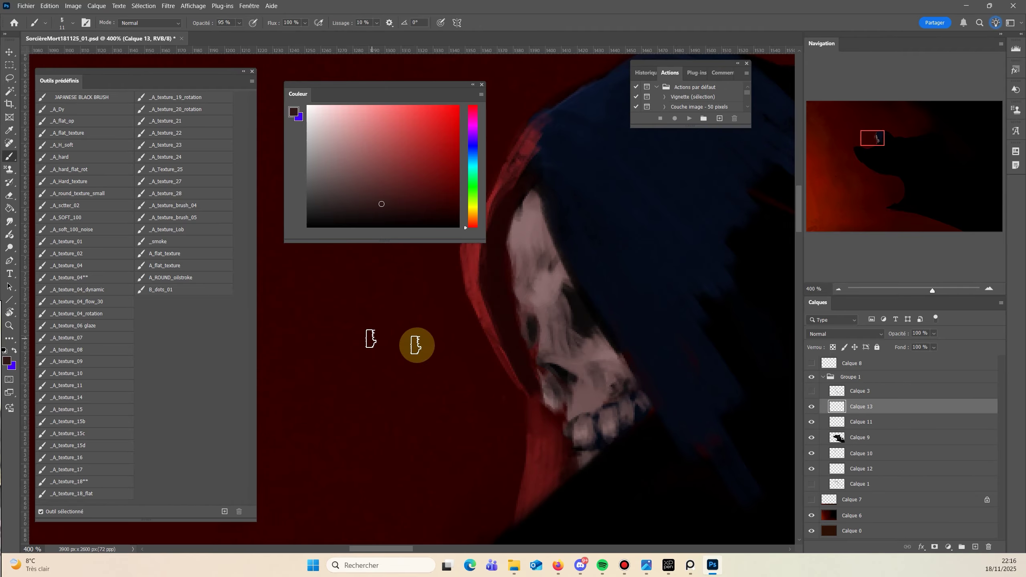
right_click(530, 343, "alt")
left_click(535, 331, "alt")
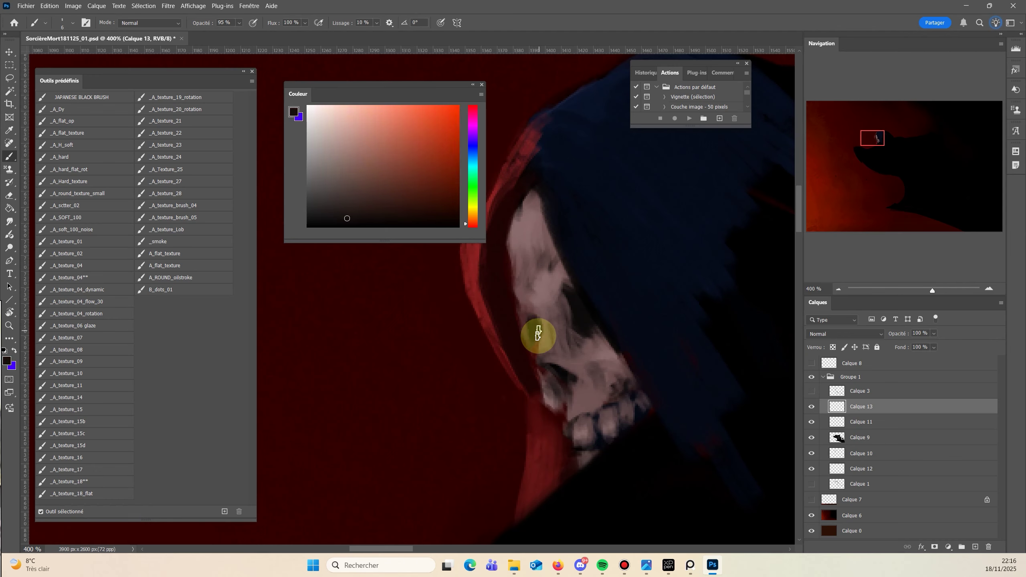
right_click(522, 346, "alt")
left_click_drag(537, 336, 532, 354)
left_click(523, 333, "alt")
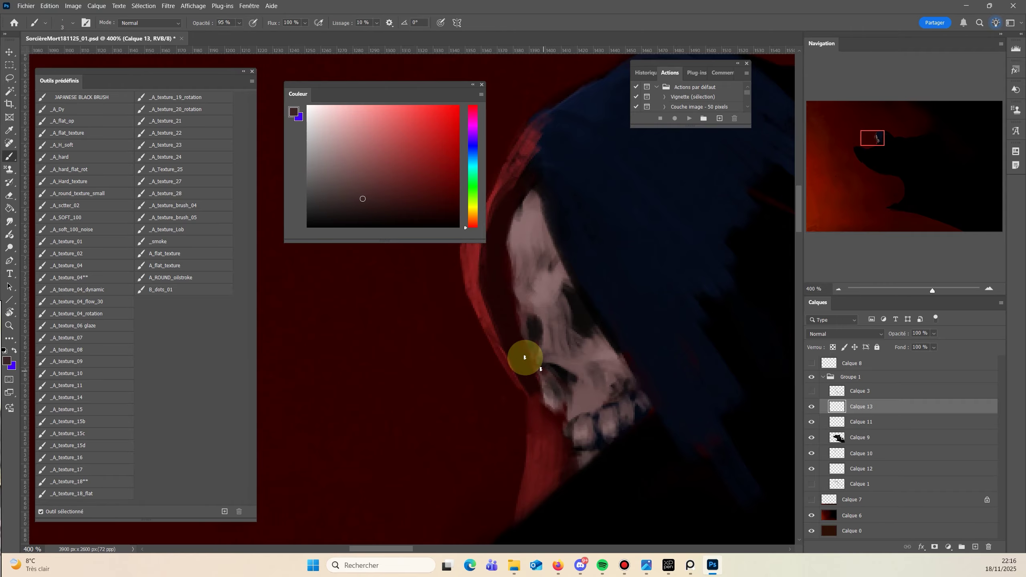
At 200% zoom, paint sampled red on the hood cloth below the chin with a 10 px brush, and erase the excess.
left_click_drag(398, 435, 366, 521)
key("ctrl+plus")
key("ctrl+minus")
key("ctrl+minus")
key("ctrl+minus")
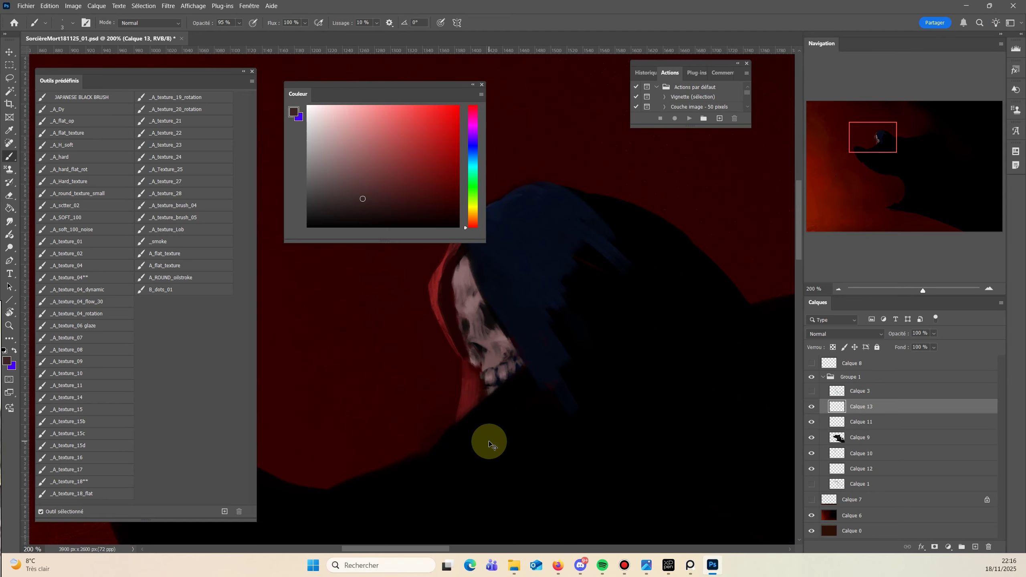
left_click_drag(383, 387, 463, 398)
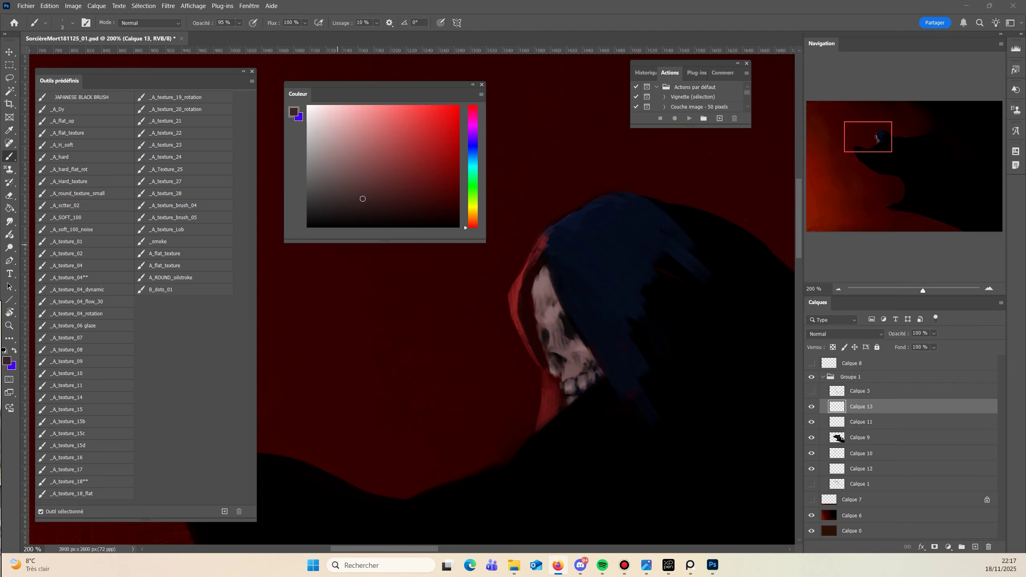
left_click_drag(443, 377, 447, 418)
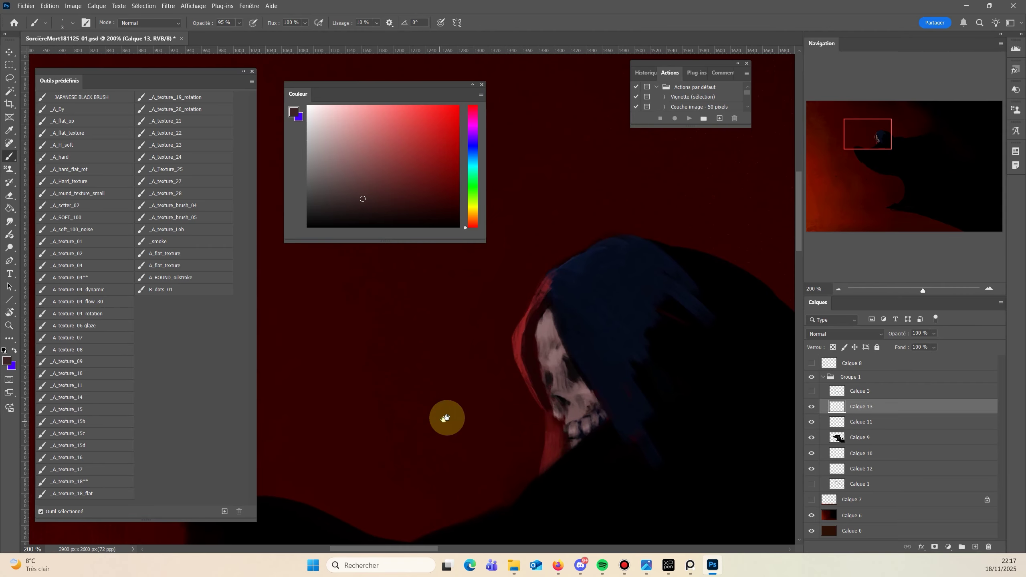
left_click(517, 345, "alt")
right_click(545, 448, "alt")
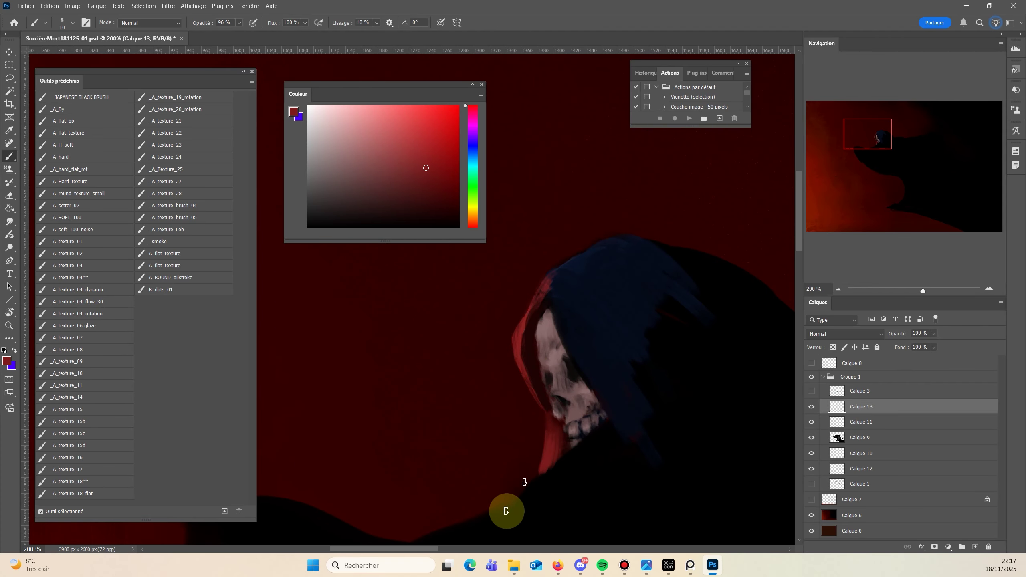
key("e")
left_click_drag(437, 458, 470, 420)
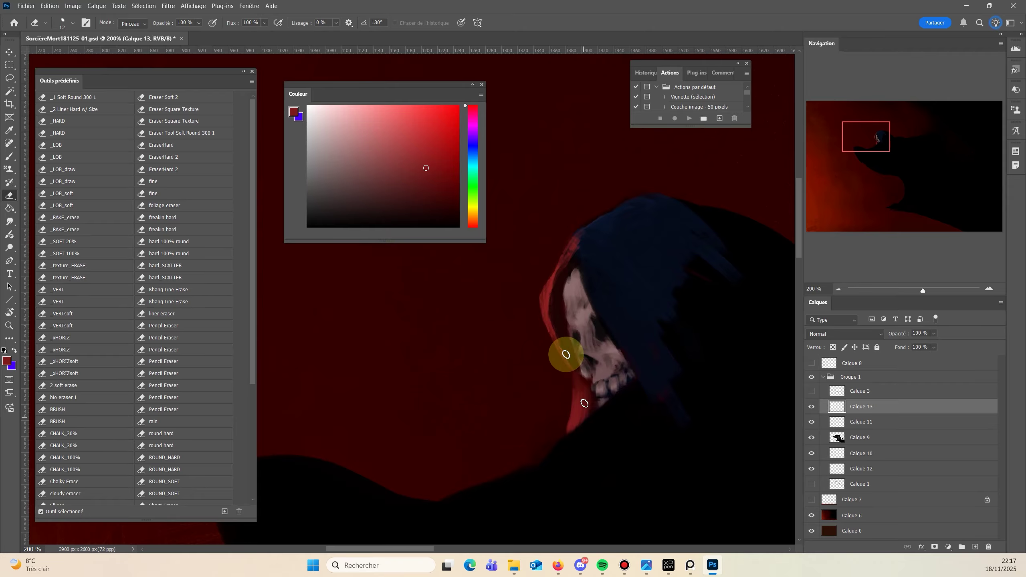
Paint thin shadow lines in sampled very dark tones along the red hood cloth beside the skull, cleaning up with the eraser.
key("b")
left_click(584, 394, "alt")
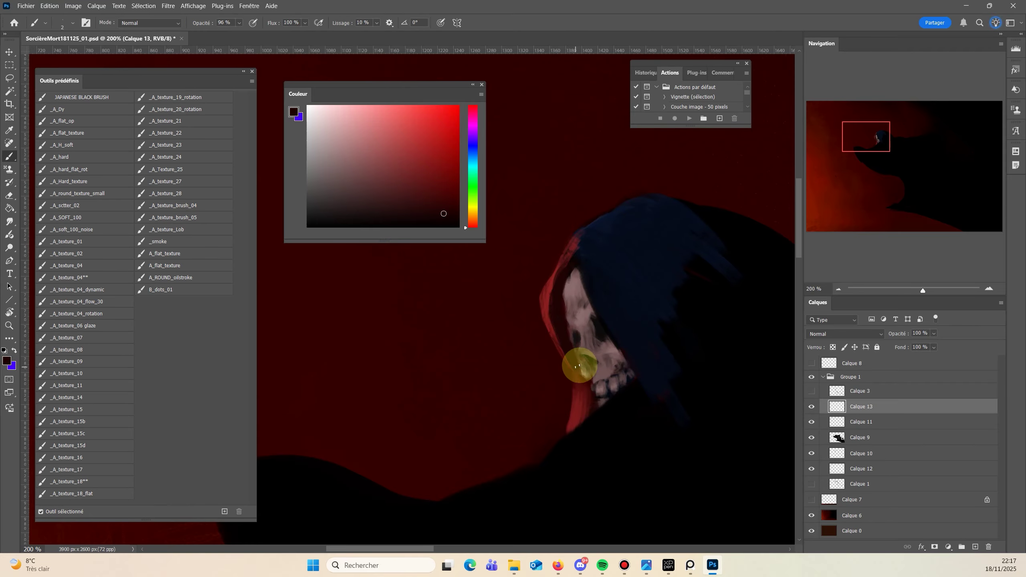
right_click(582, 391, "alt")
left_click(590, 426, "alt")
mouse_move(593, 414)
left_mouse_down()
mouse_move(582, 385)
mouse_move(567, 446)
mouse_move(583, 388)
mouse_move(583, 411)
mouse_move(560, 376)
mouse_move(554, 465)
mouse_move(562, 414)
mouse_move(555, 424)
mouse_move(570, 404)
mouse_move(564, 374)
left_mouse_up()
key("e")
mouse_move(413, 380)
left_mouse_down()
mouse_move(493, 321)
mouse_move(421, 384)
left_mouse_up()
key("b")
left_click_drag(580, 264, 578, 294)
left_click(574, 267, "alt")
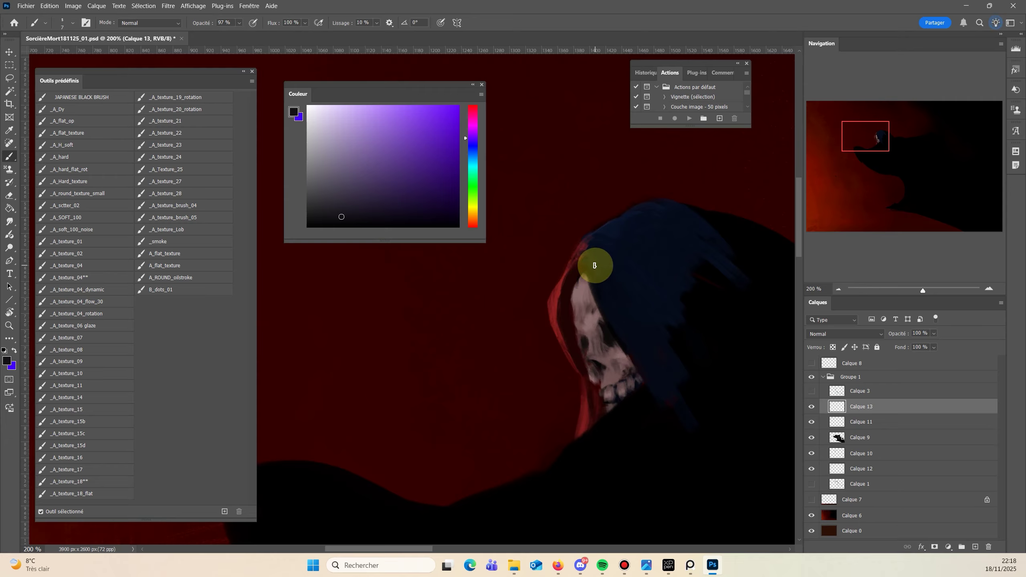
Paint a curved dark grey fold on the black cloak behind the blue hood with an 18 px brush at 99% opacity.
left_click(239, 23)
right_click(701, 359, "alt")
left_click_drag(685, 333, 714, 407)
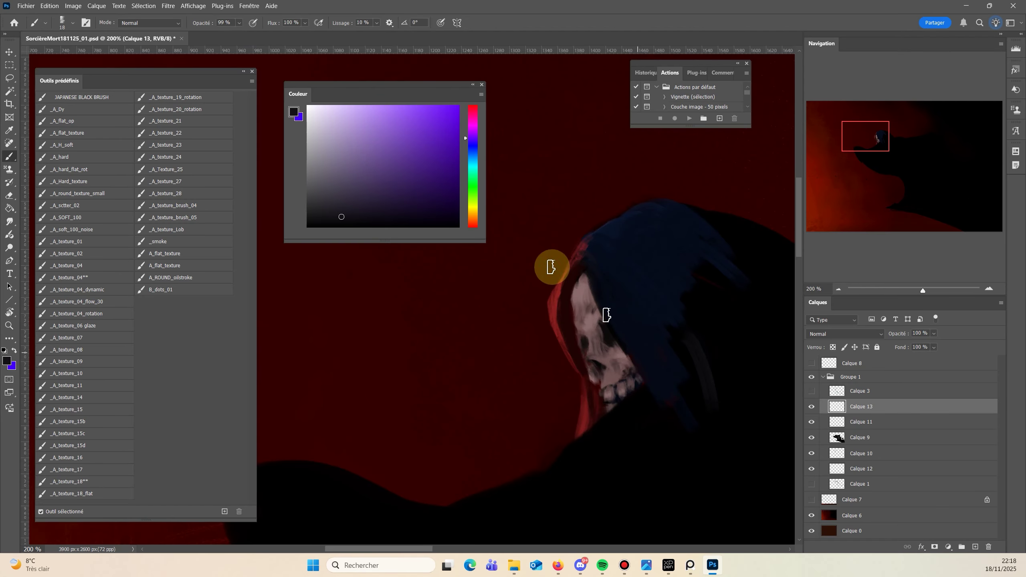
Retouch the hood's front tip in sampled dark blue at 9 px, and paint a dark red rim along the blue hood's edge past the jaw.
left_click(582, 253, "alt")
right_click(570, 270, "alt")
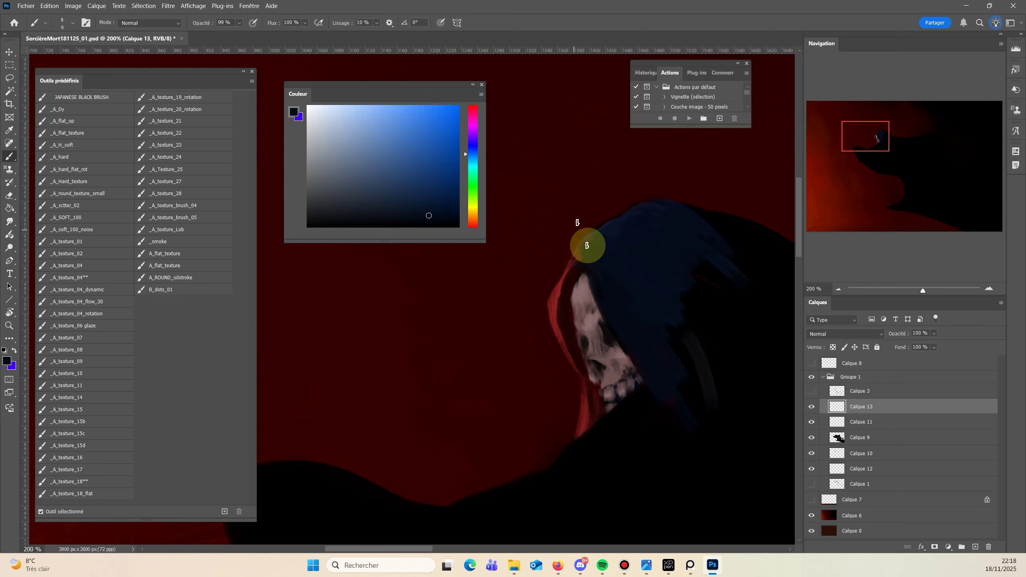
left_click(576, 262, "alt")
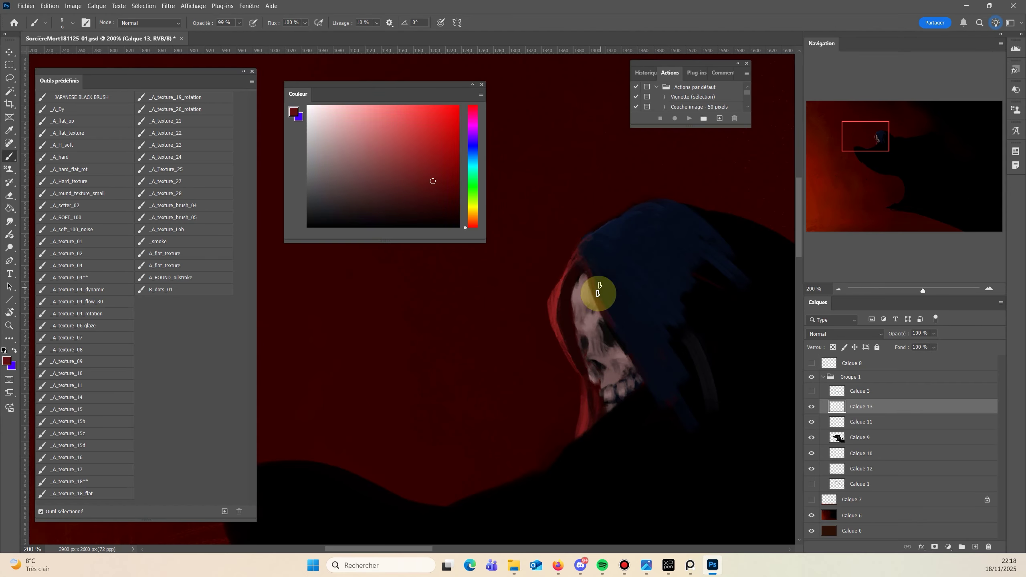
left_click_drag(614, 328, 669, 460)
Paint sampled very dark blue over parts of the red rim beside the skull to thin and soften it.
left_click(596, 285, "alt")
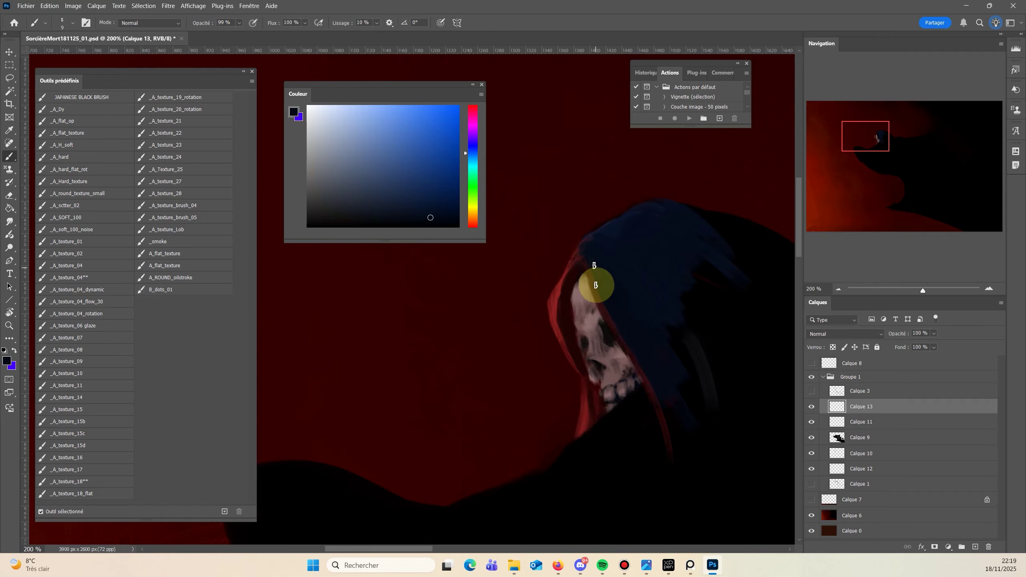
left_click_drag(602, 303, 641, 360)
mouse_move(451, 417)
left_mouse_down()
mouse_move(421, 374)
mouse_move(404, 426)
left_mouse_up()
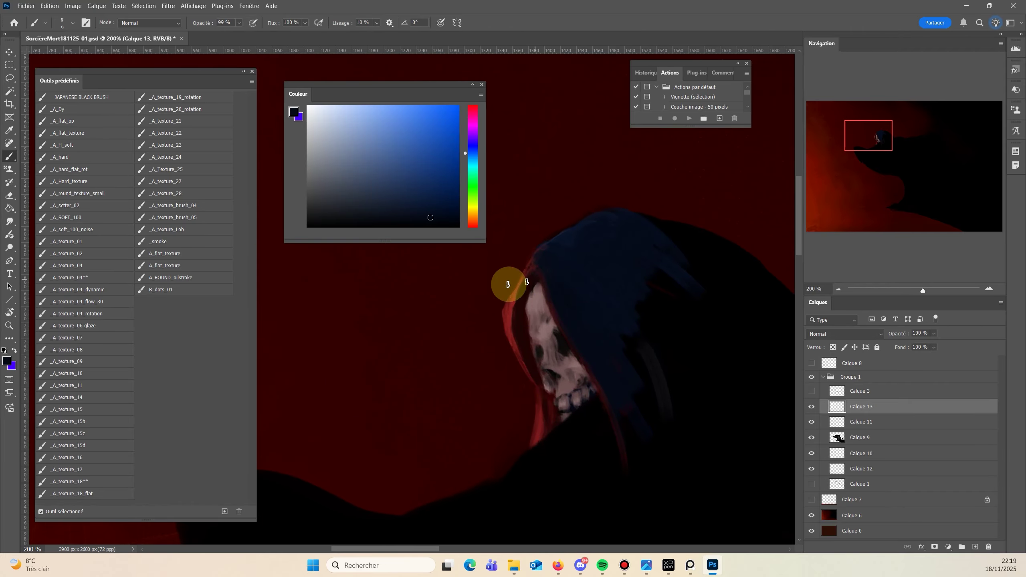
left_click(624, 444)
Reinforce the red rim of the hood's opening with a 6 px brush at 100% opacity in red sampled from the hood's edge.
left_click(508, 310, "alt")
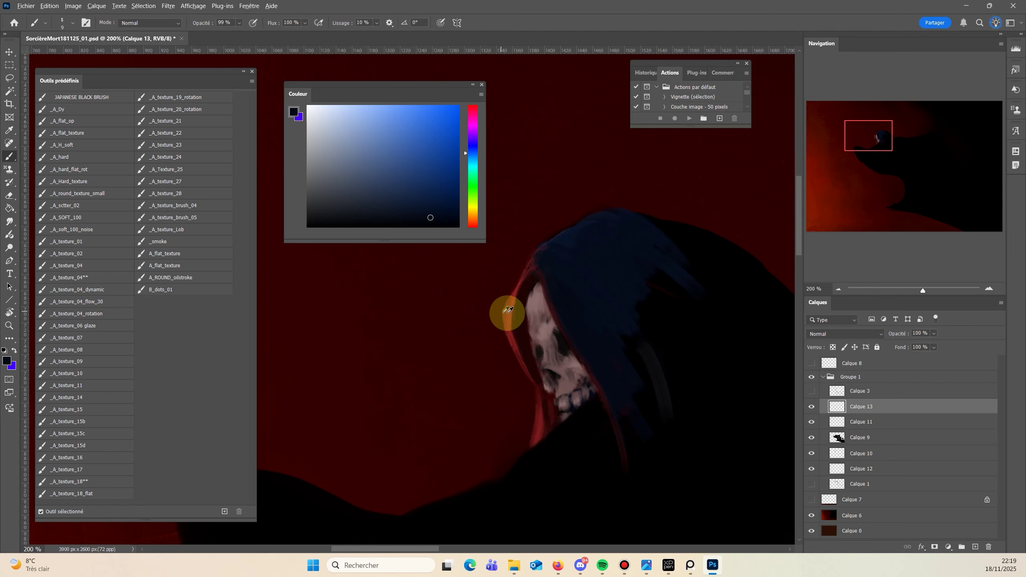
right_click(543, 278, "alt")
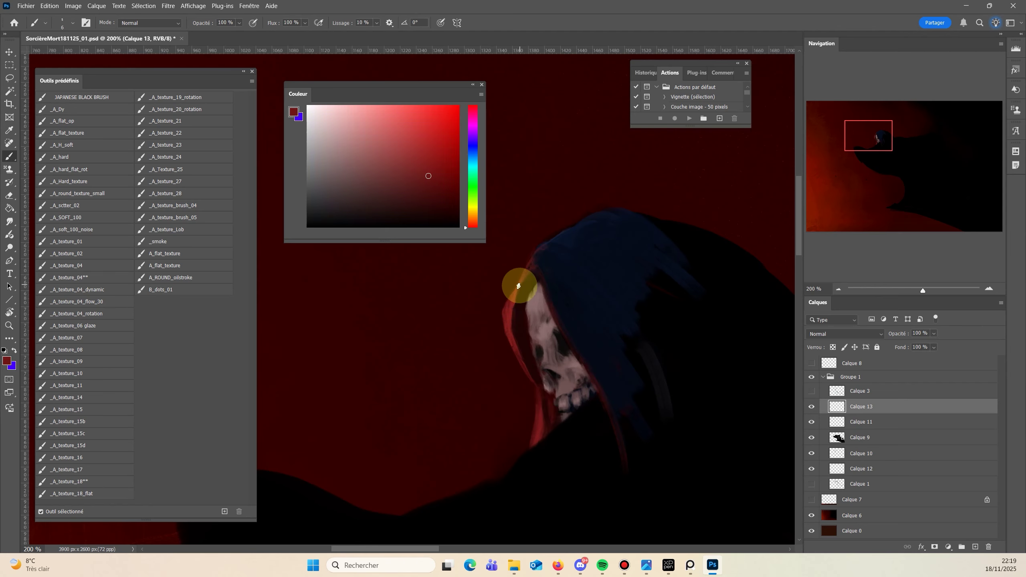
mouse_move(545, 296)
left_mouse_down()
mouse_move(582, 359)
mouse_move(561, 327)
mouse_move(590, 432)
left_mouse_up()
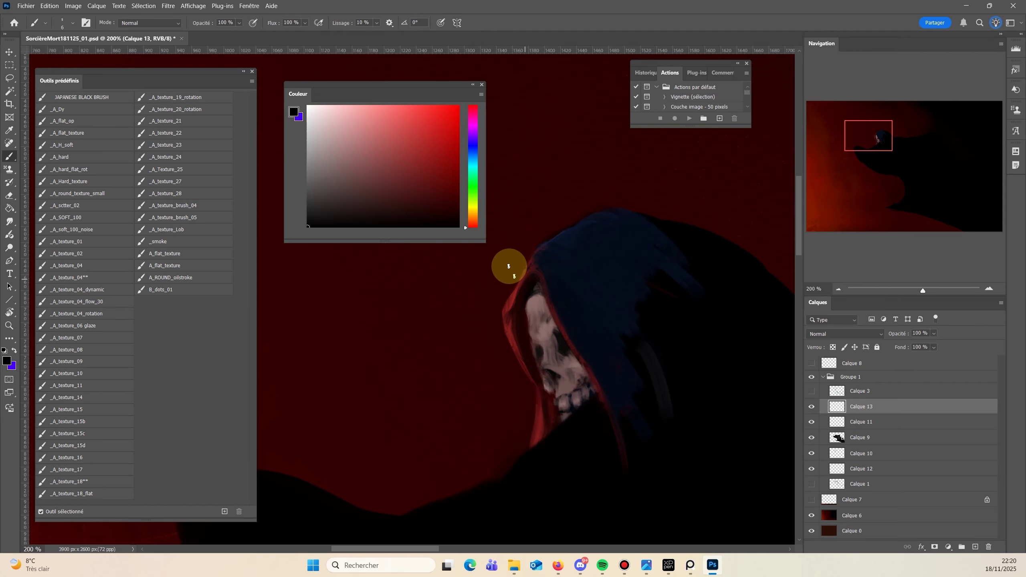
Darken the top of the skull's forehead inside the hood with a 42 px black textured brush.
right_click(517, 316, "alt")
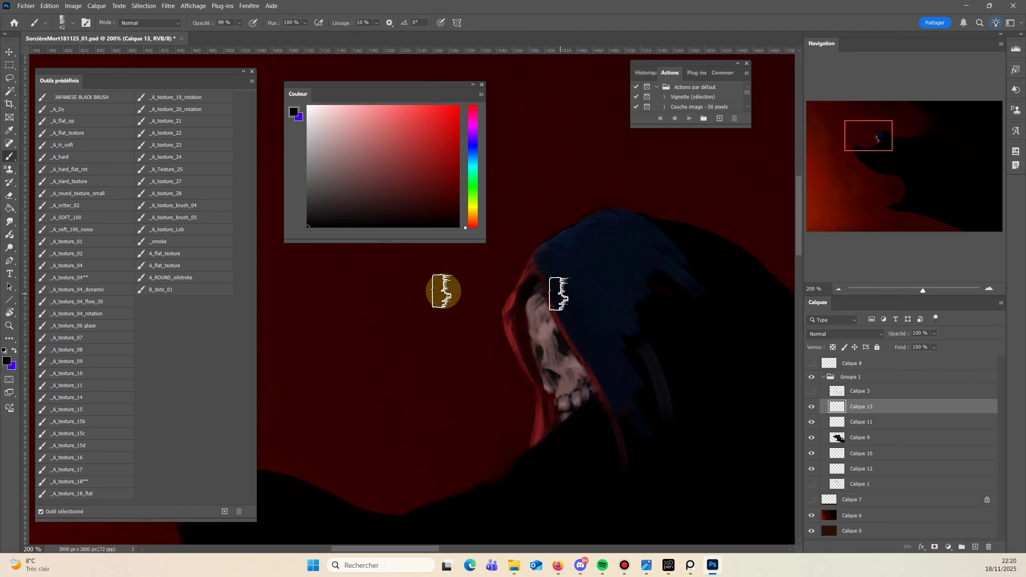
left_click_drag(337, 379, 401, 310)
mouse_move(513, 306)
left_mouse_down()
mouse_move(495, 315)
mouse_move(467, 383)
left_mouse_up()
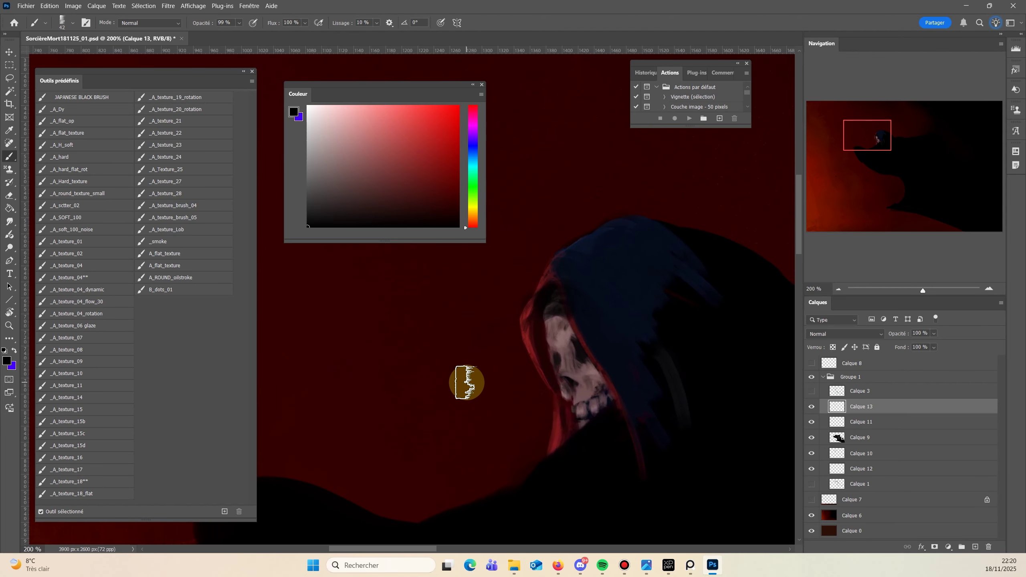
Paint a fine stroke of red sampled from the hood's rim under the hood's tip above the forehead.
left_click(526, 341, "alt")
right_click(530, 297, "alt")
left_click_drag(551, 283, 560, 292)
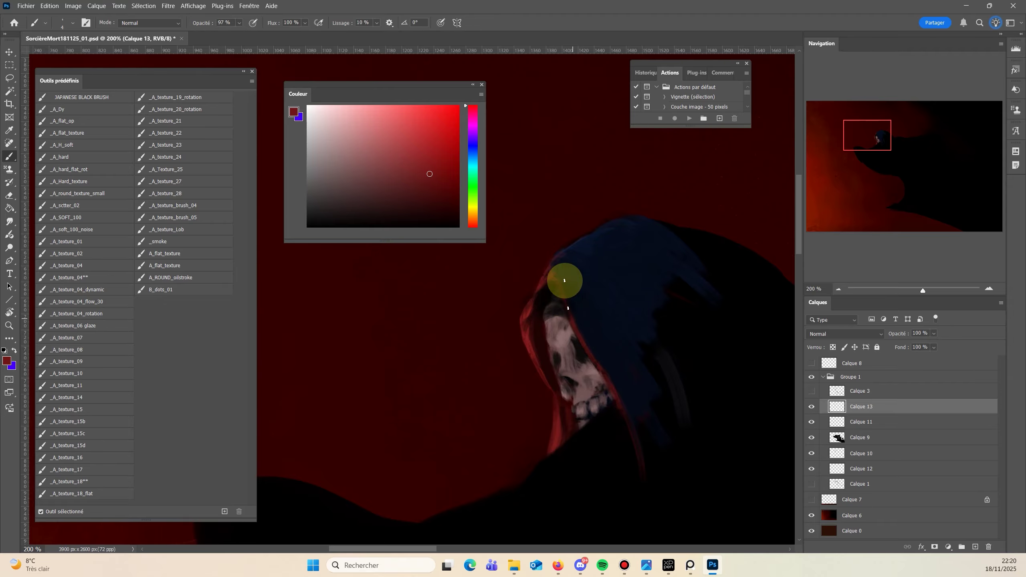
Examine the hooded skull within the whole figure at 66.67% zoom and again up close at 200%.
scroll(369, 361, "down", 3)
key("z")
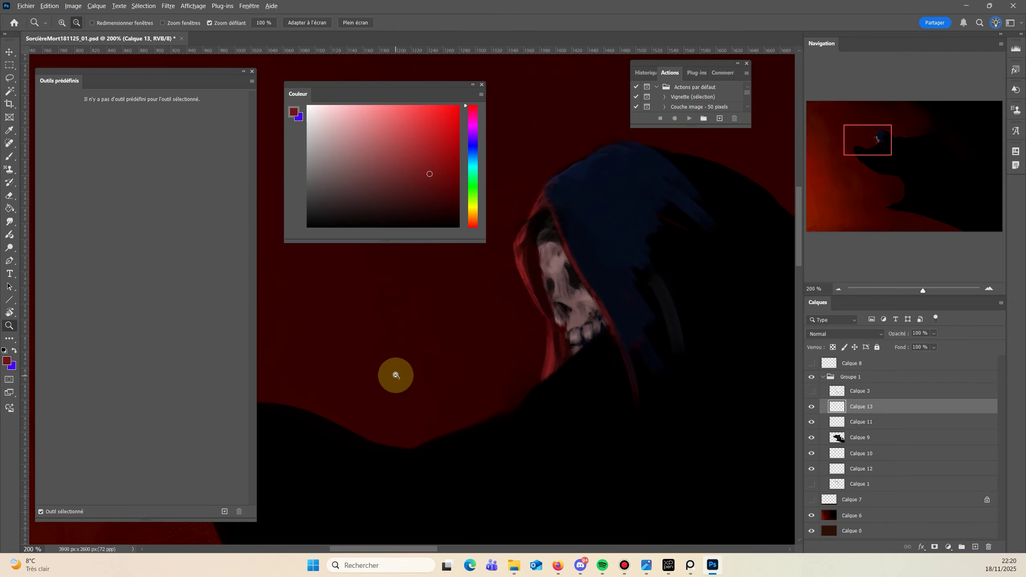
left_click(395, 376, "alt")
left_click(393, 361, "alt")
left_click_drag(287, 464, 348, 439)
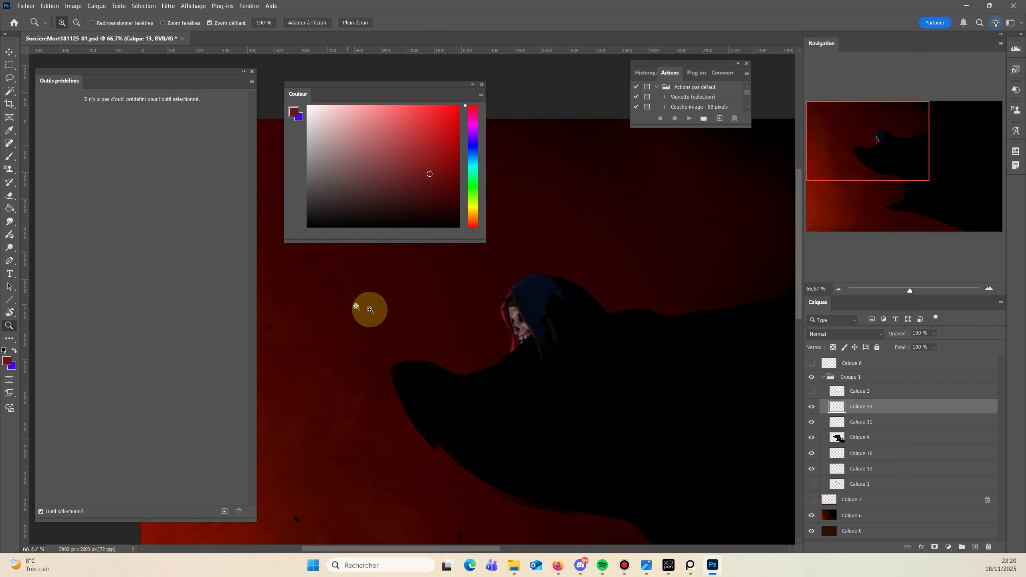
triple_click(430, 308)
left_click_drag(524, 420, 285, 429)
left_click(484, 366, "alt")
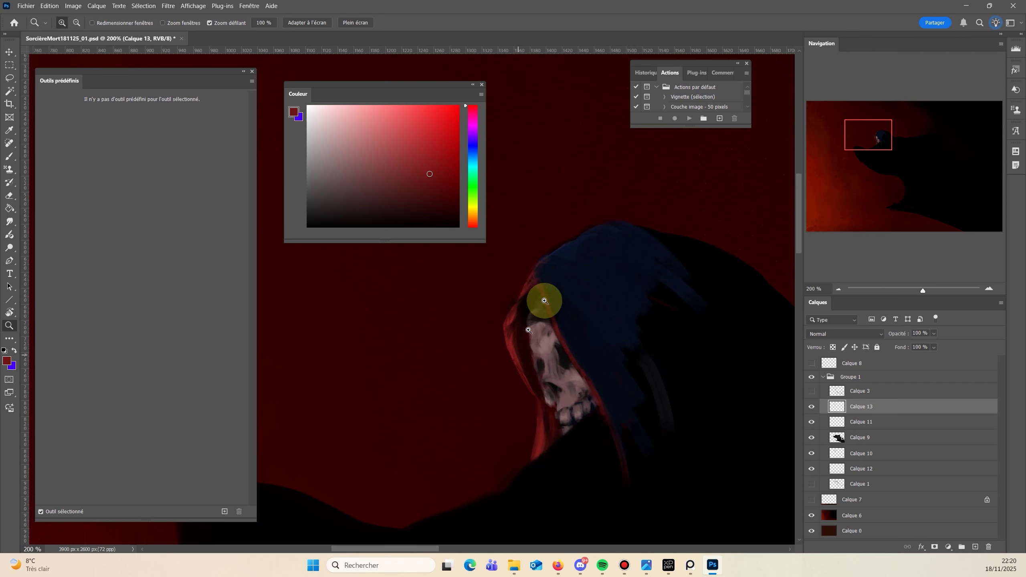
Soften the dark shadow over the skull's forehead using the soft presets _A_SOFT_100 for the brush and _SOFT 100% for the eraser.
key("b")
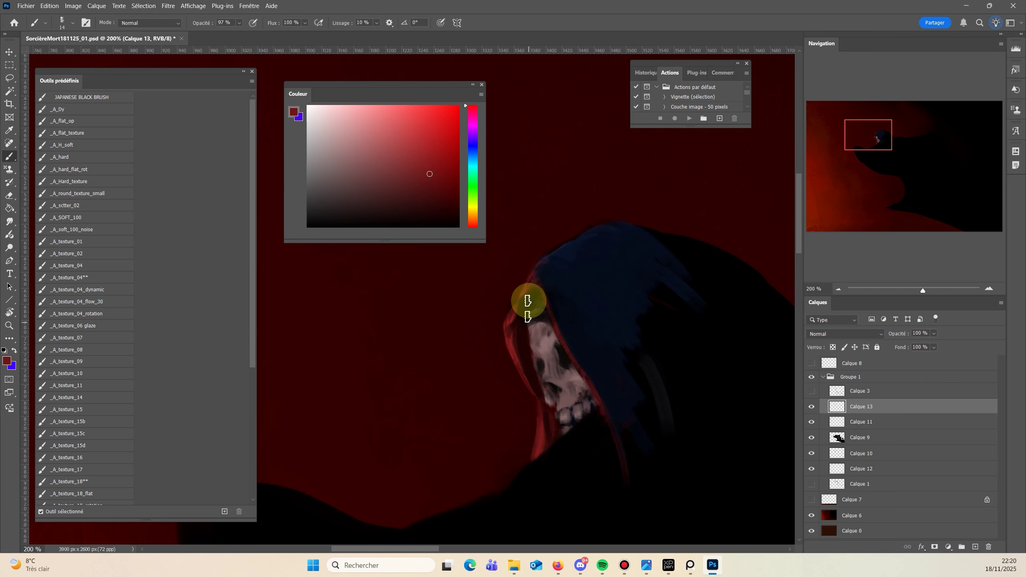
left_click(68, 217)
left_click_drag(532, 346, 285, 372)
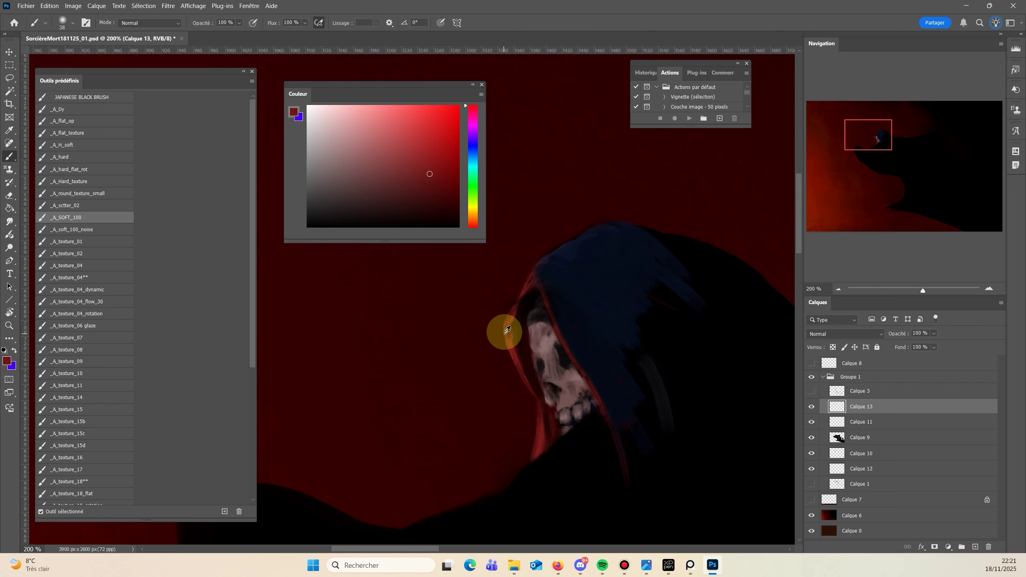
left_click(10, 196)
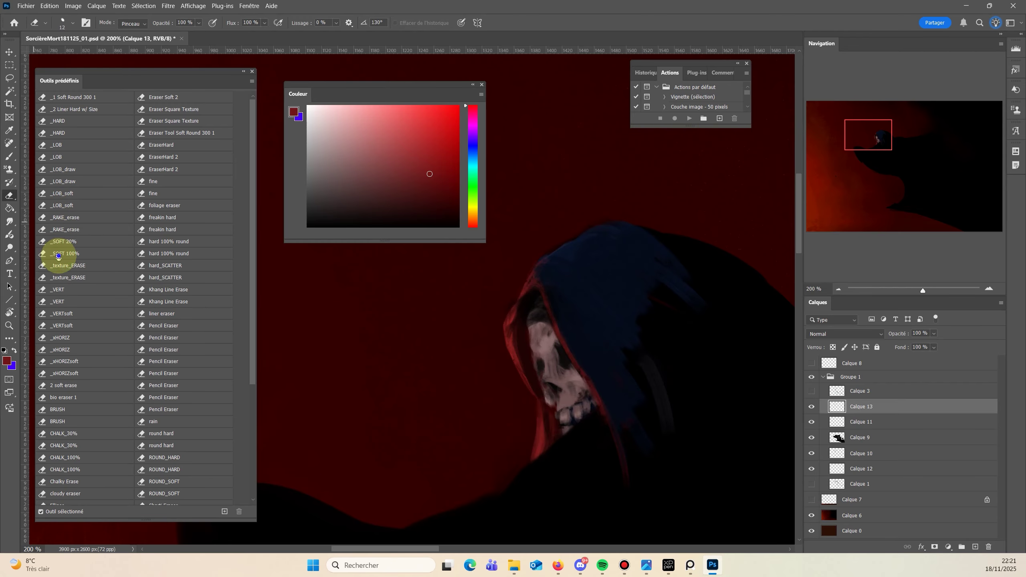
left_click(58, 256)
left_click_drag(533, 344, 457, 344)
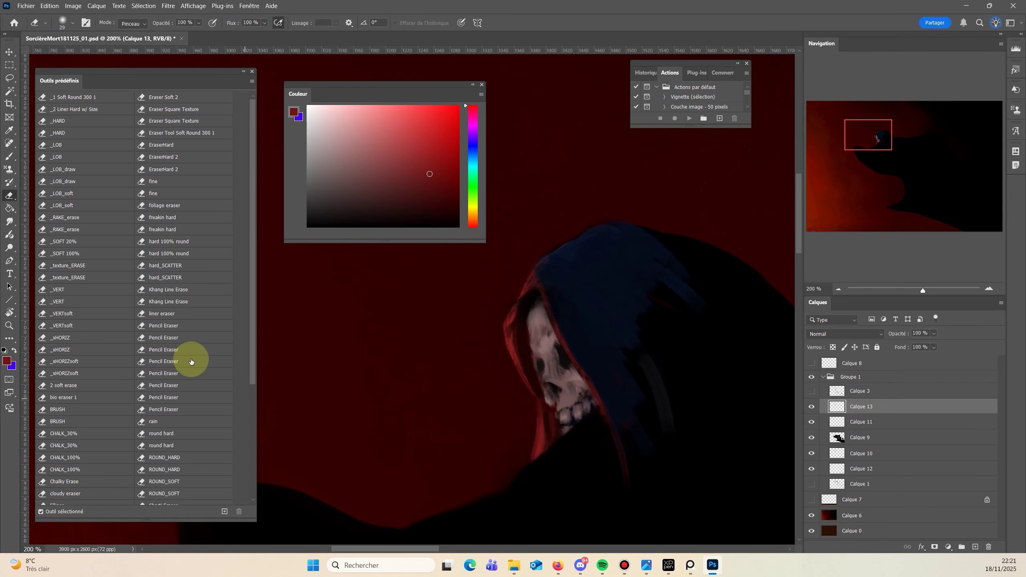
At 66.67% zoom, show the skeleton sketch on Calque 3 with its fill set to 18%, and add a new layer above Calque 13.
left_click(9, 326)
left_click(370, 380, "alt")
left_click(355, 381, "alt")
left_click_drag(342, 366, 401, 346)
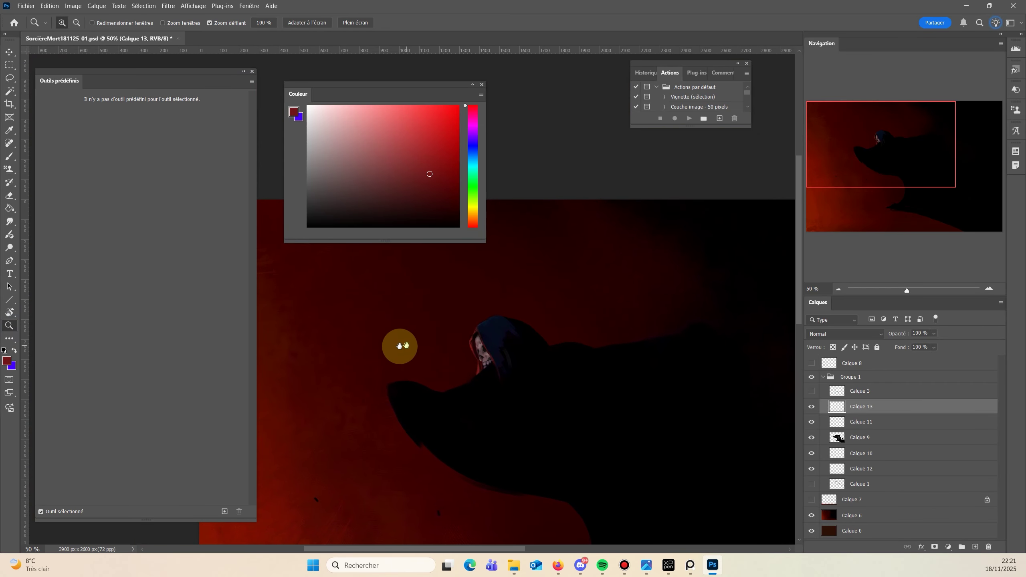
left_click(432, 347)
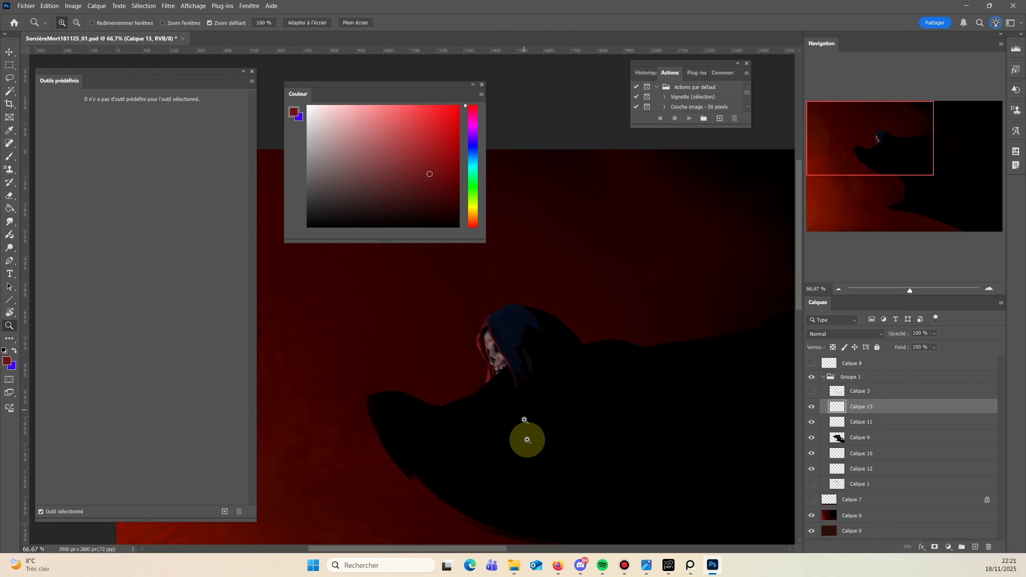
left_click(812, 391)
left_click(858, 391)
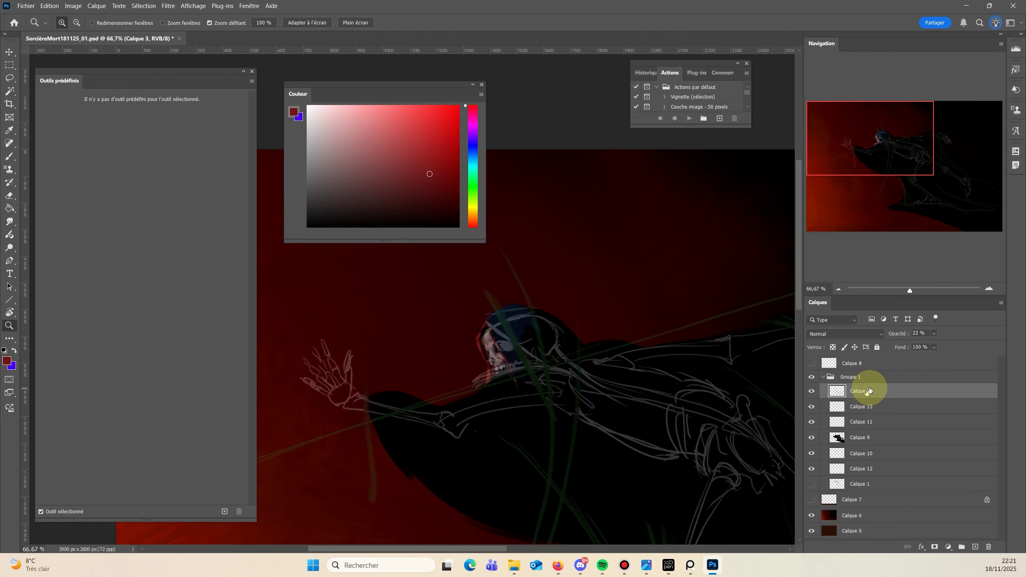
left_click(906, 359)
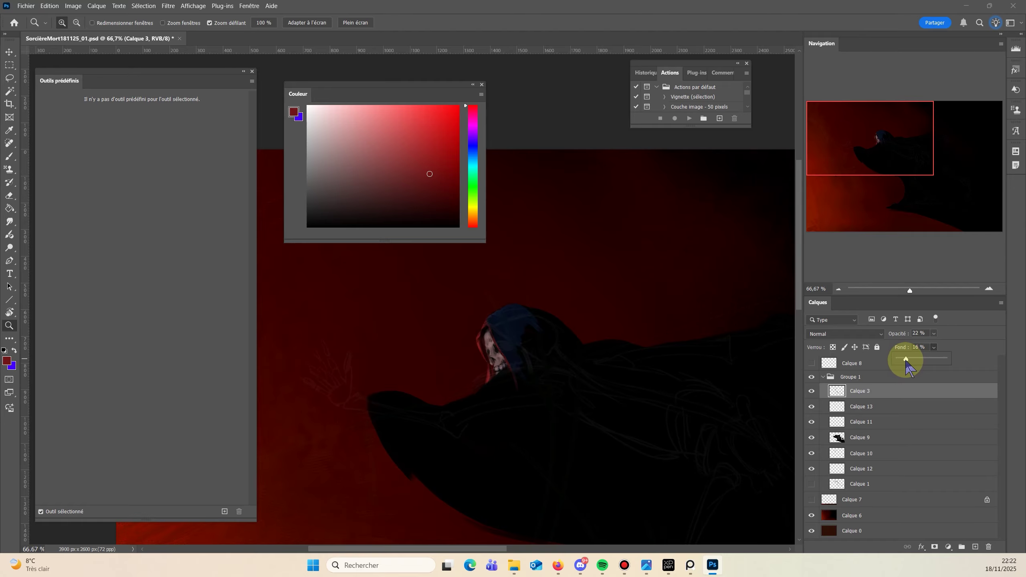
left_click(860, 406)
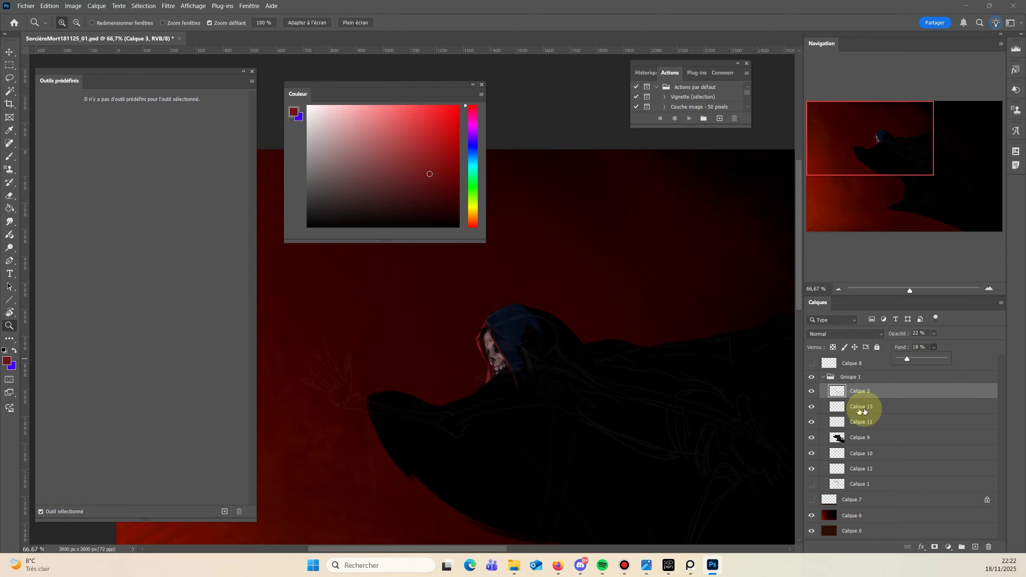
left_click(975, 546)
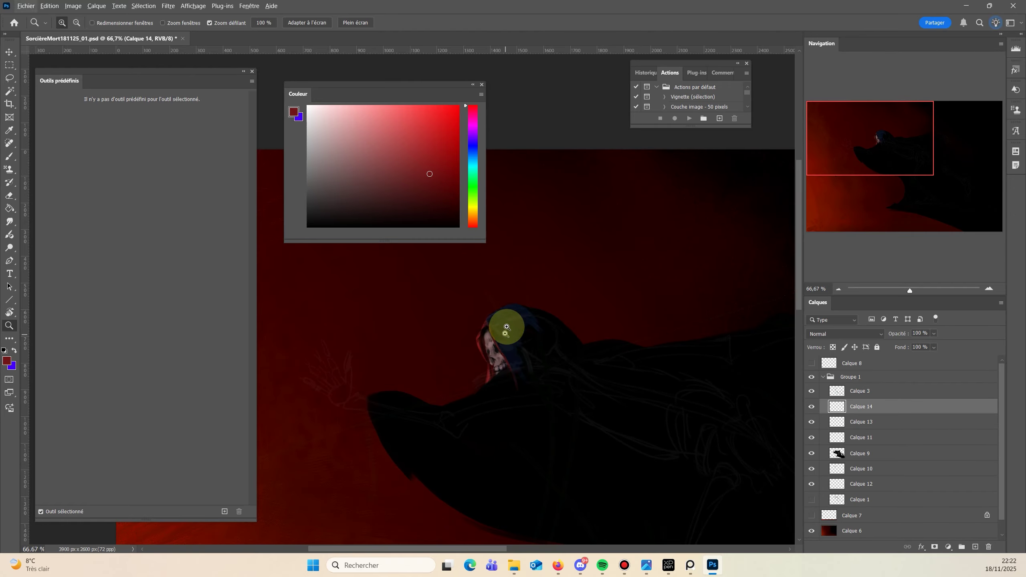
Outline the hood's crown and back edge on Calque 14 in bright blue, using a 17 px _A_flat_op brush.
key("b")
left_click(516, 331, "alt")
left_click(431, 199)
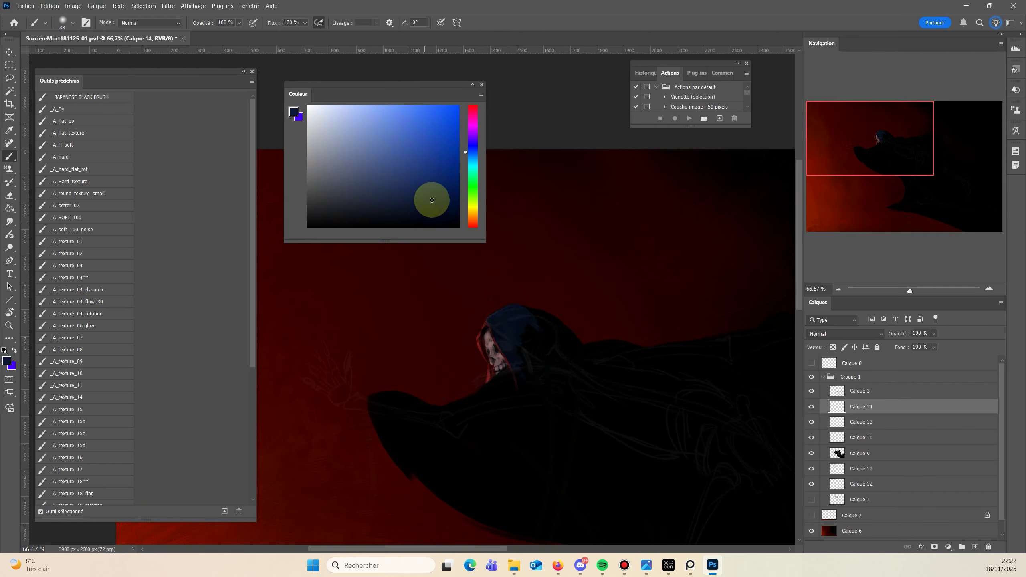
left_click(61, 121)
right_click(527, 323, "alt")
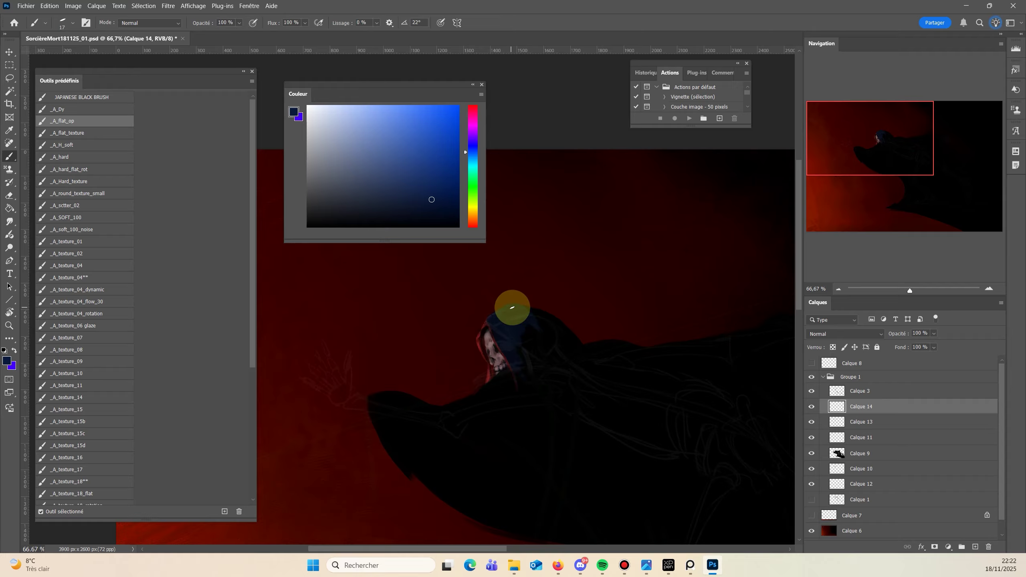
left_click(420, 120)
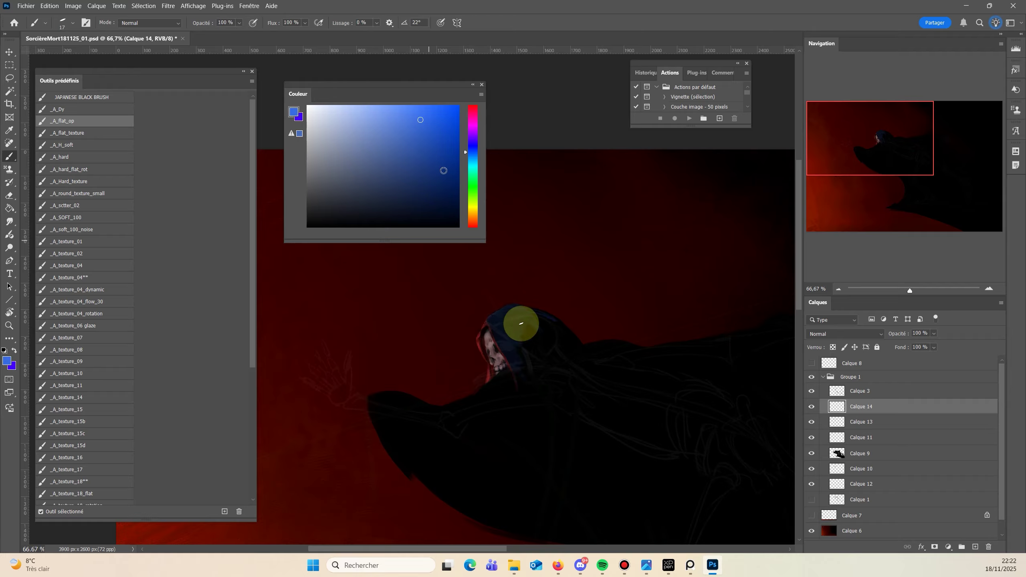
left_click_drag(570, 331, 506, 308)
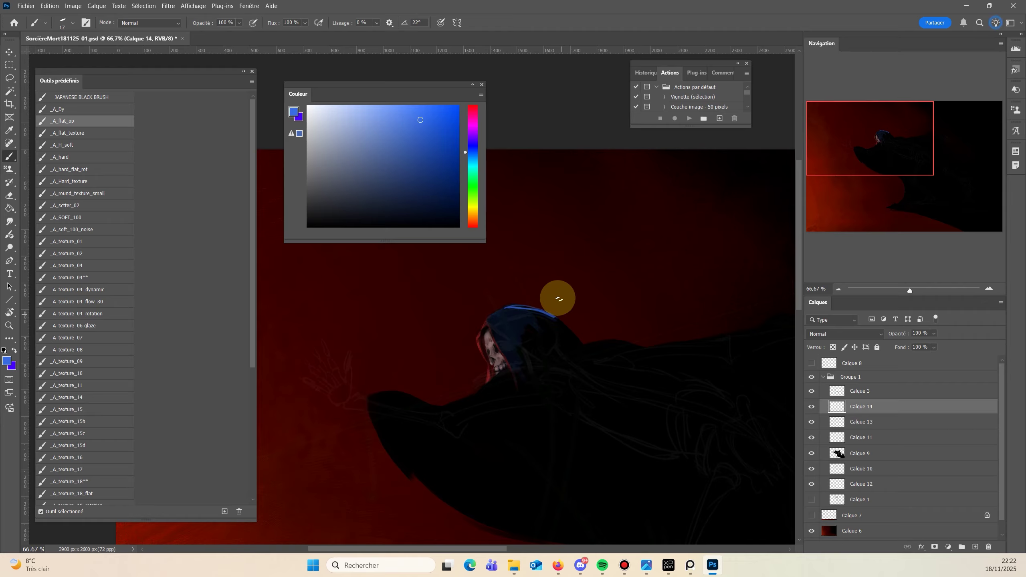
left_click_drag(588, 350, 554, 317)
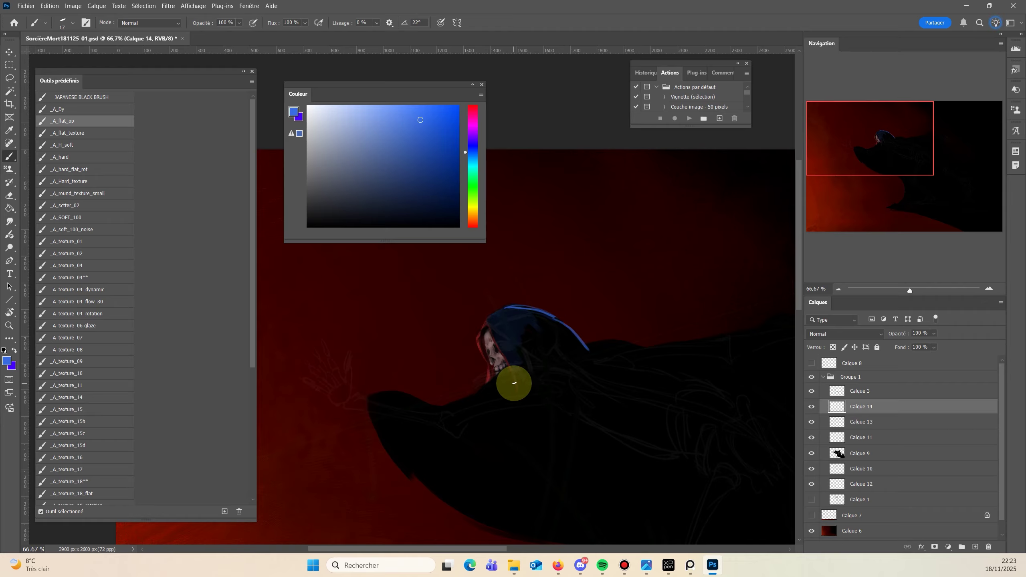
Sketch the hood's fabric trailing over the shoulder in blue, adding a knot of folds and its upper contour.
left_click_drag(517, 388, 651, 393)
left_click_drag(567, 372, 630, 378)
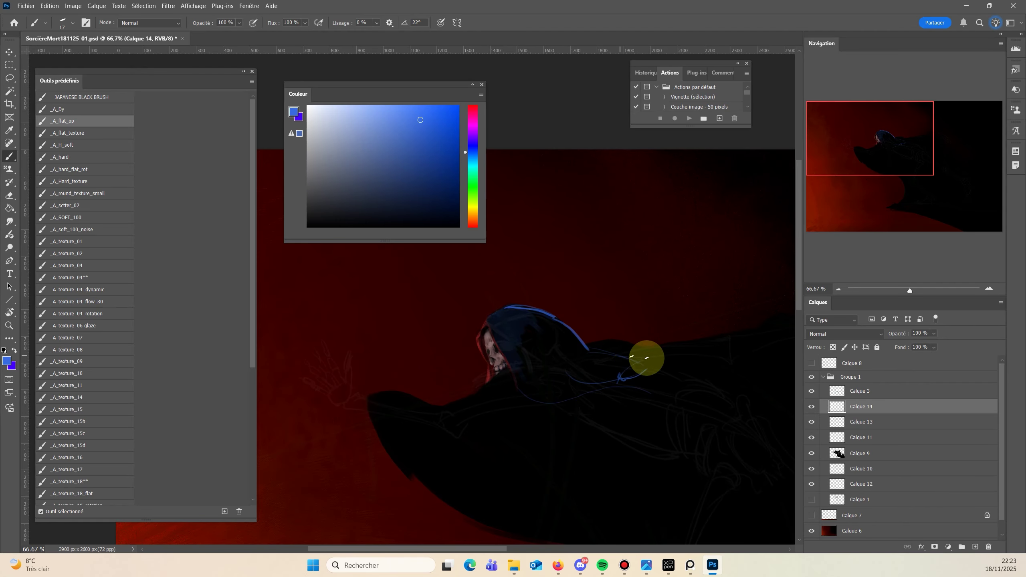
left_click_drag(581, 341, 663, 370)
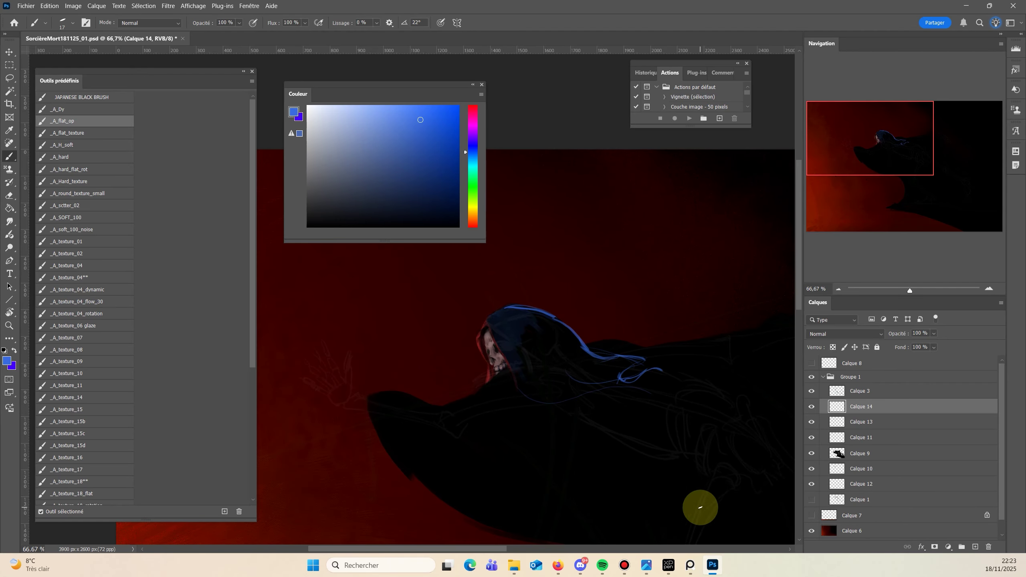
Flip the view horizontally and sketch the hood's lower edge, inner folds and wind-blown trailing ends in blue.
key("F4")
left_click_drag(550, 429, 396, 421)
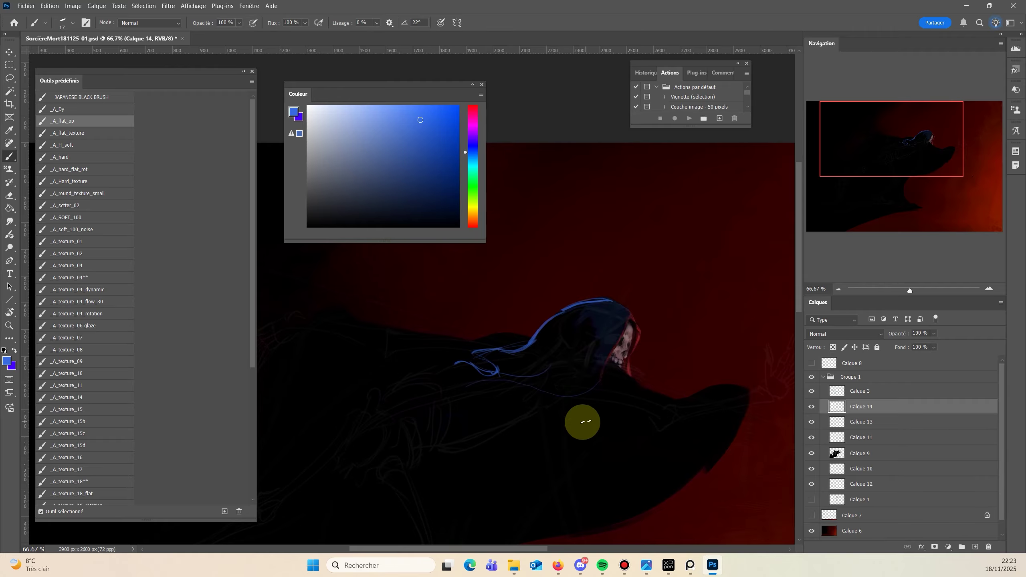
mouse_move(607, 358)
left_mouse_down()
mouse_move(595, 394)
mouse_move(517, 403)
left_mouse_up()
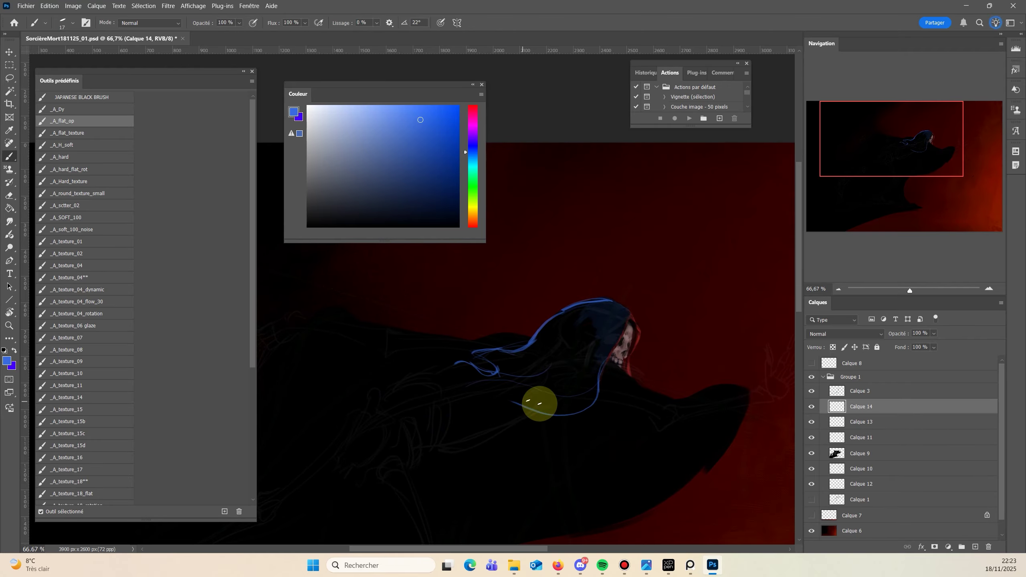
left_click_drag(514, 405, 508, 397)
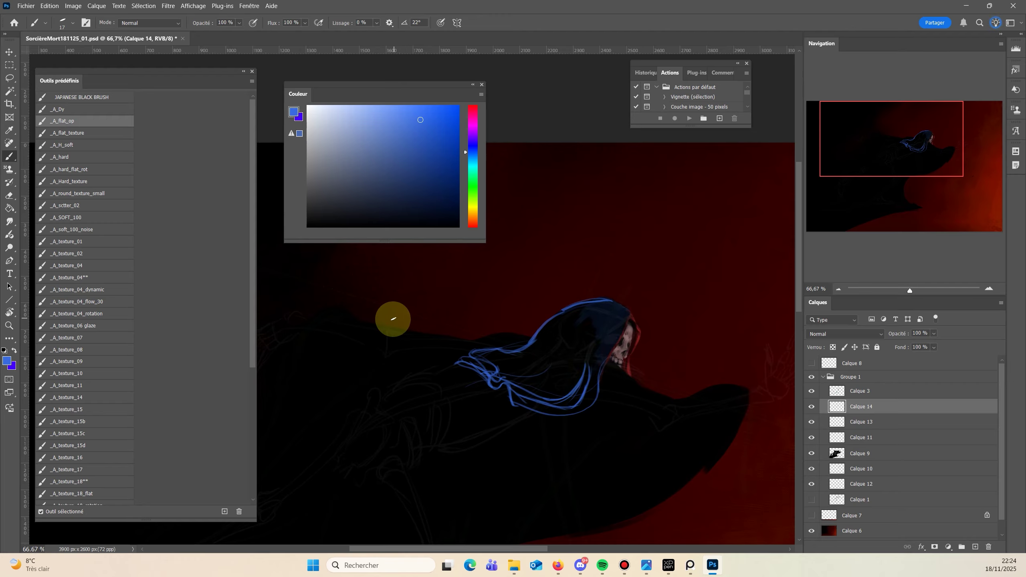
mouse_move(545, 322)
left_mouse_down()
mouse_move(416, 294)
mouse_move(446, 296)
mouse_move(448, 316)
mouse_move(538, 321)
mouse_move(439, 308)
mouse_move(481, 326)
mouse_move(516, 325)
mouse_move(445, 298)
mouse_move(527, 319)
left_mouse_up()
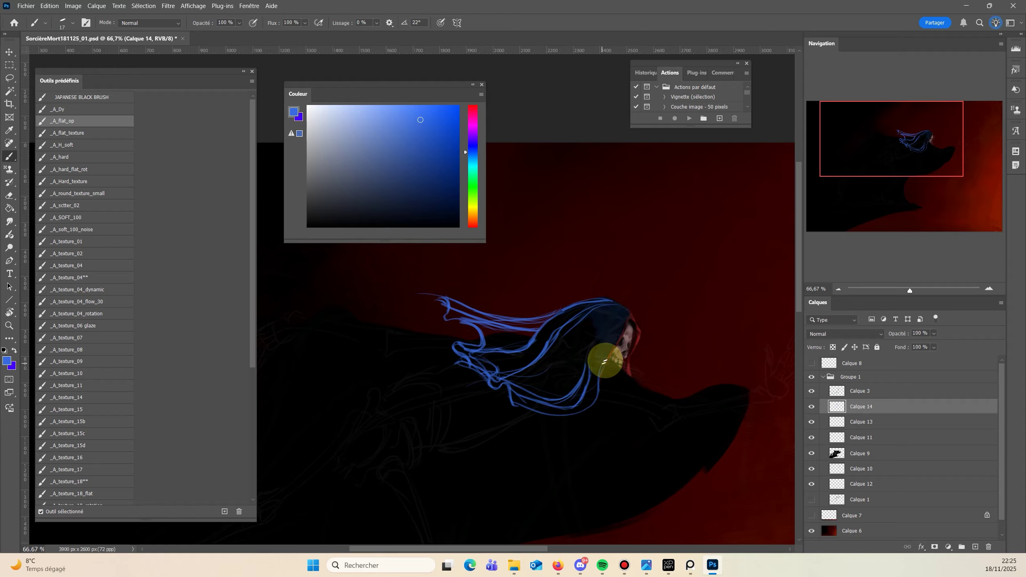
Sketch torn strips of cloth hanging and fanning out from the hood's lower edge below the skull.
left_click_drag(599, 386, 618, 471)
mouse_move(589, 409)
left_mouse_down()
mouse_move(596, 461)
mouse_move(609, 448)
left_mouse_up()
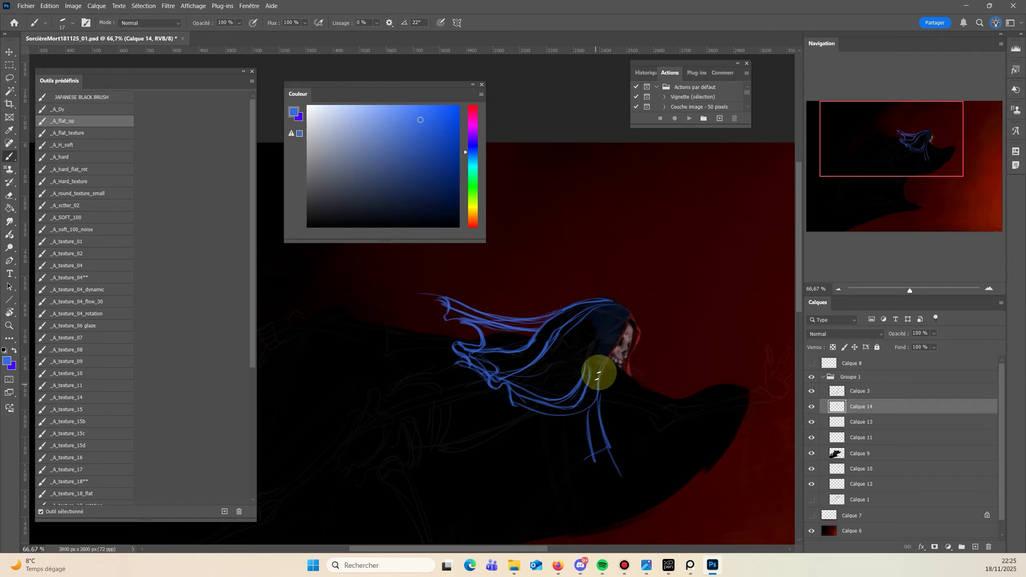
mouse_move(600, 378)
left_mouse_down()
mouse_move(619, 428)
mouse_move(605, 402)
left_mouse_up()
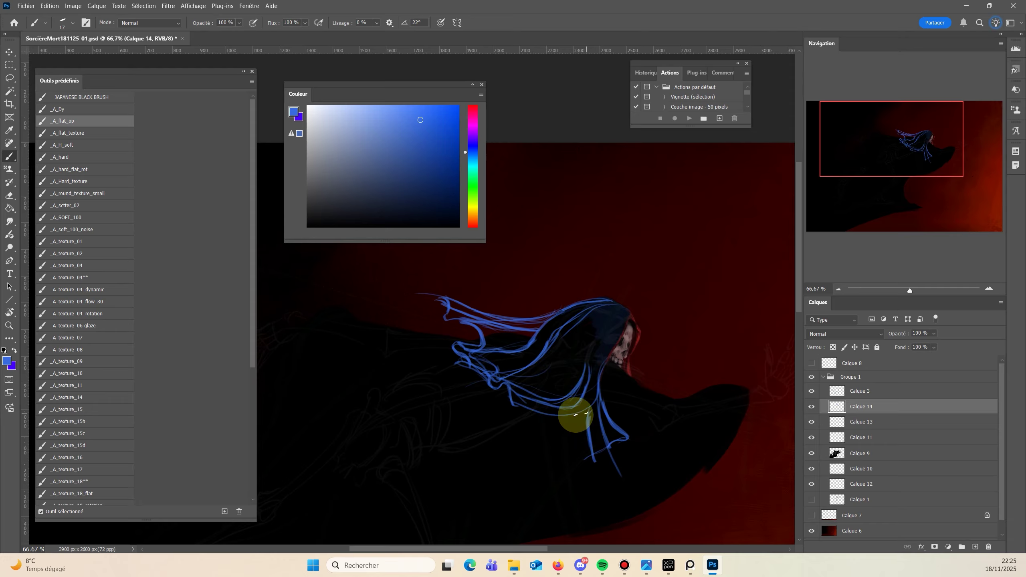
left_click_drag(553, 457, 577, 412)
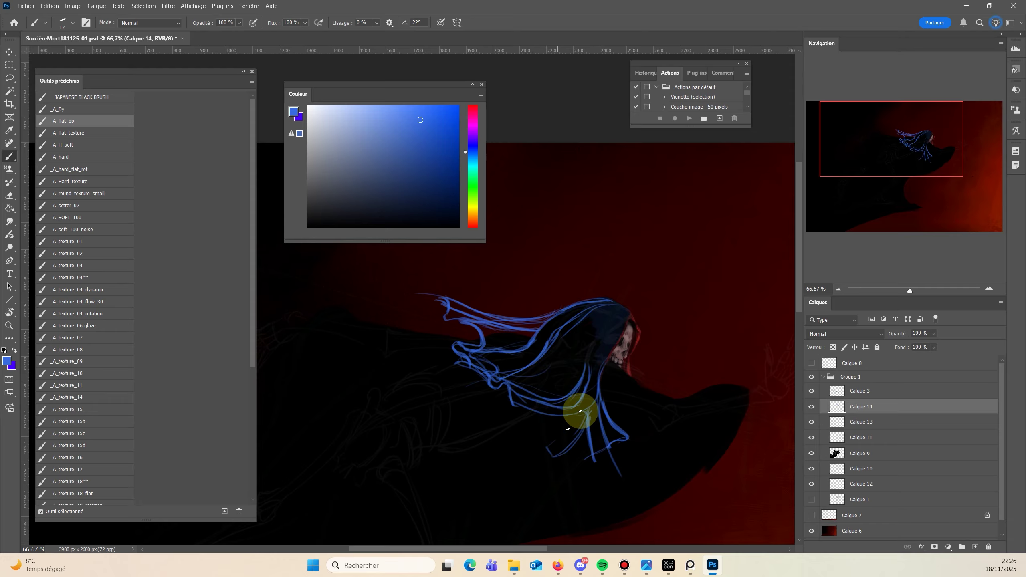
mouse_move(550, 465)
left_mouse_down()
mouse_move(581, 404)
mouse_move(510, 405)
left_mouse_up()
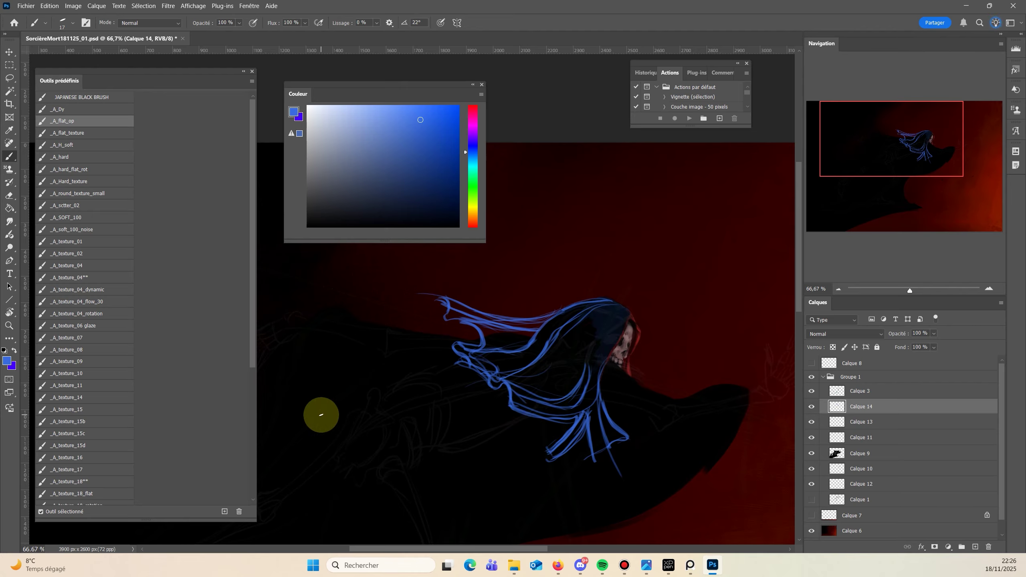
Darken the blue line work on Calque 14 by setting its lightness to -87 with Hue/Saturation.
key("ctrl+u")
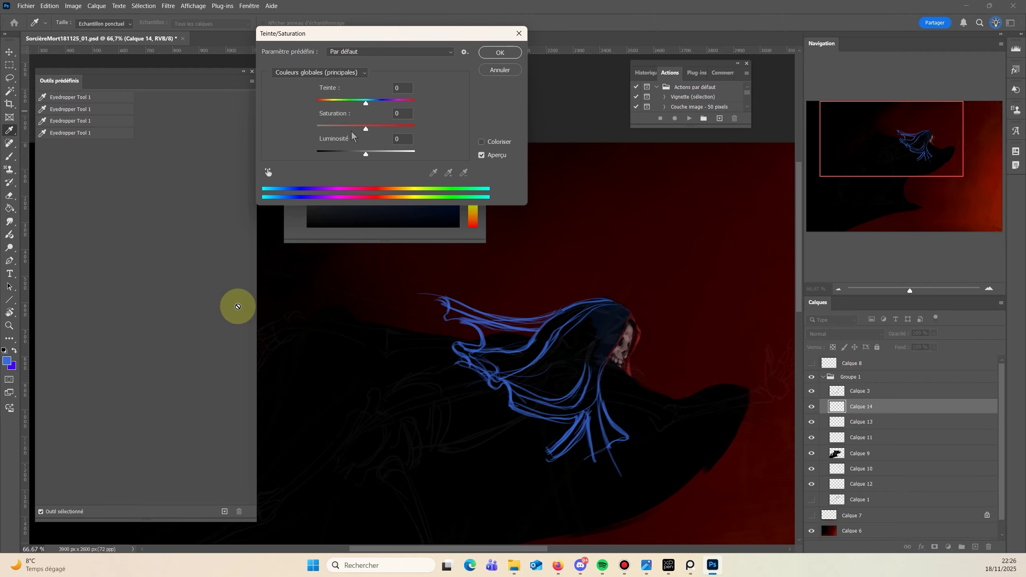
mouse_move(366, 152)
left_mouse_down()
mouse_move(313, 161)
mouse_move(327, 169)
left_mouse_up()
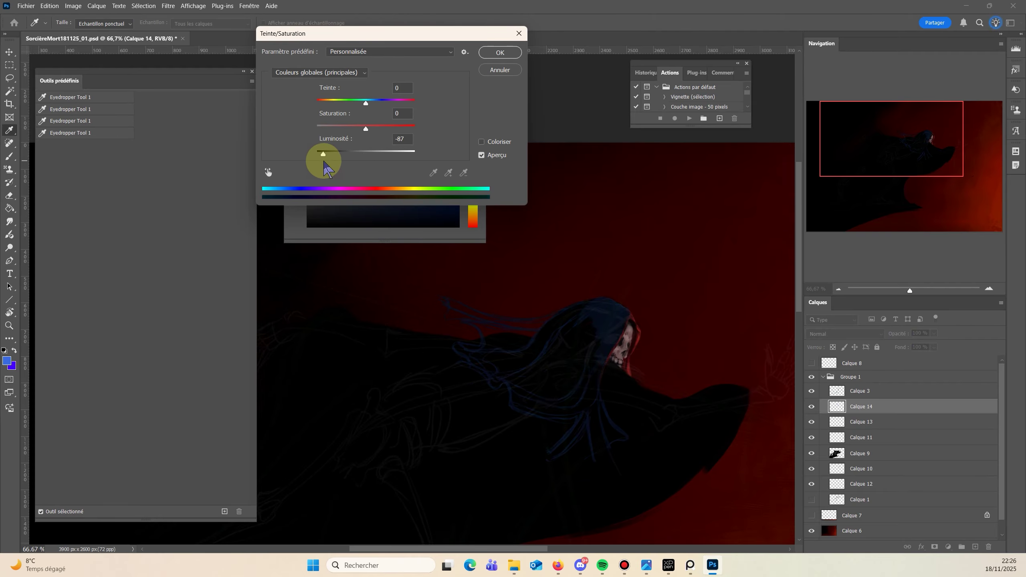
left_click(501, 53)
Add a new layer above Calque 13 and switch to a rough-edged brush for painting the hood.
key("b")
left_click(862, 421)
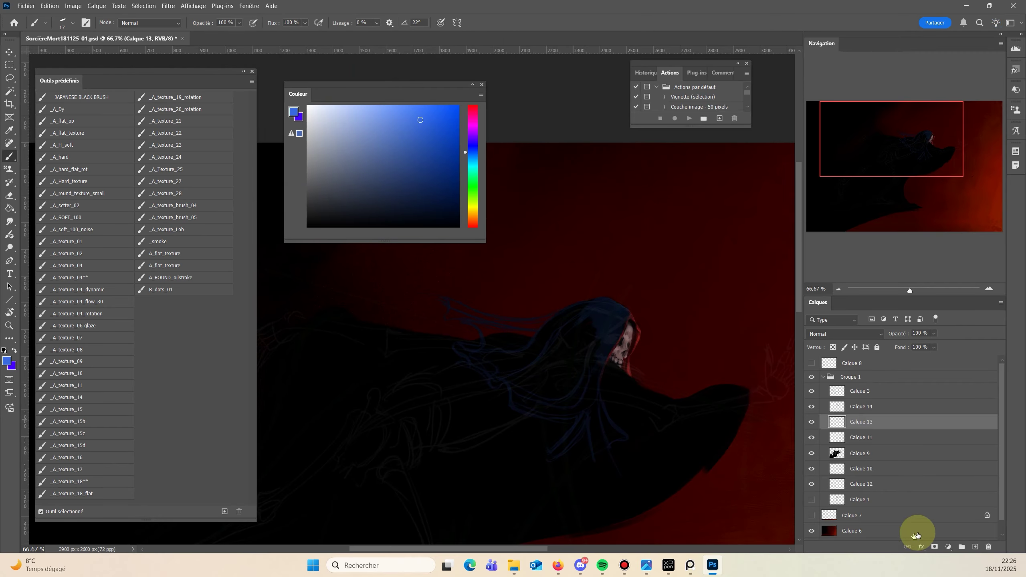
left_click(975, 546)
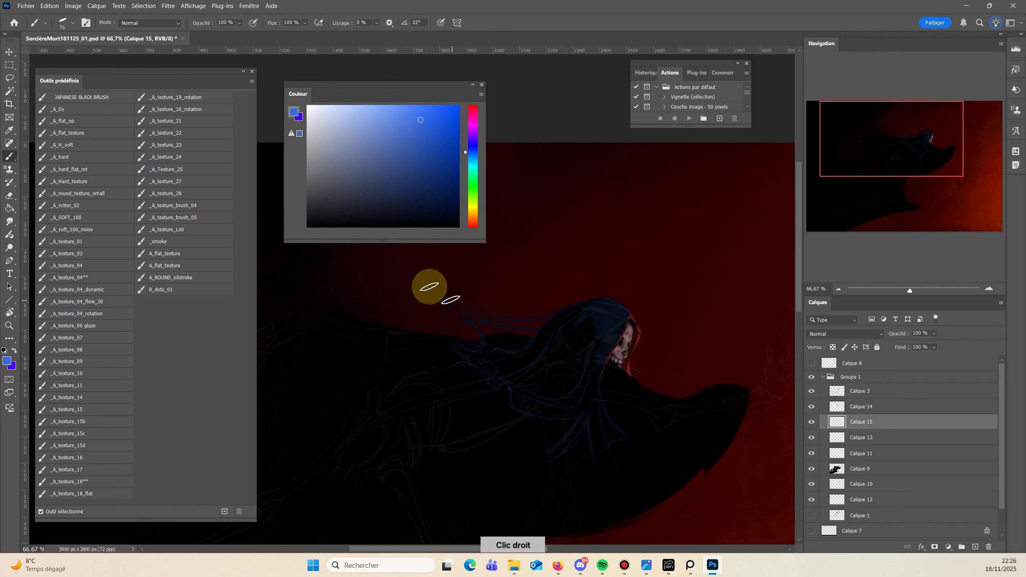
right_click(449, 300)
double_click(459, 303)
left_click_drag(443, 332, 398, 375)
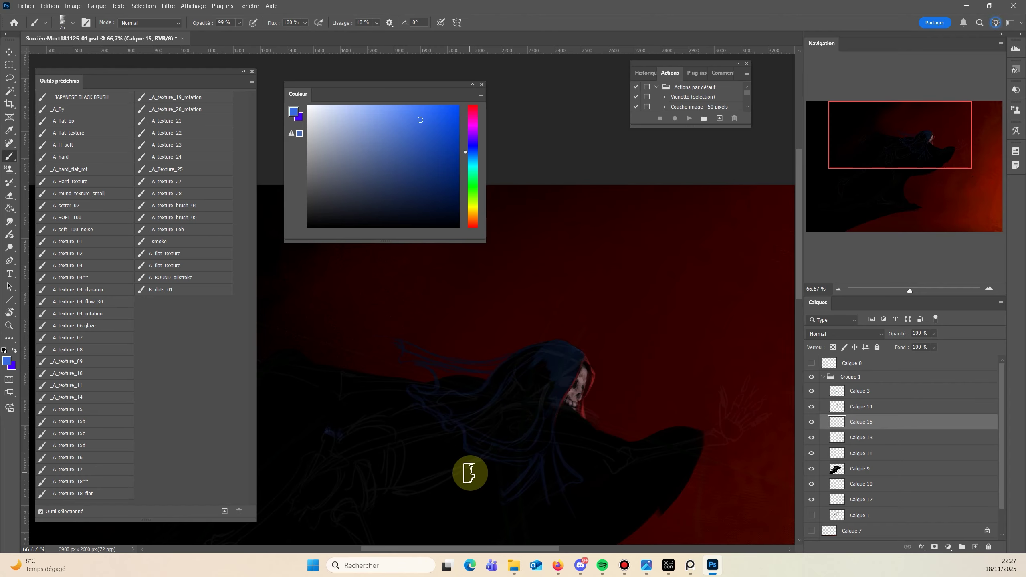
Paint the hood's upper trailing end in dark blue sampled from the hood, using a 27 px brush.
right_click(455, 374, "alt")
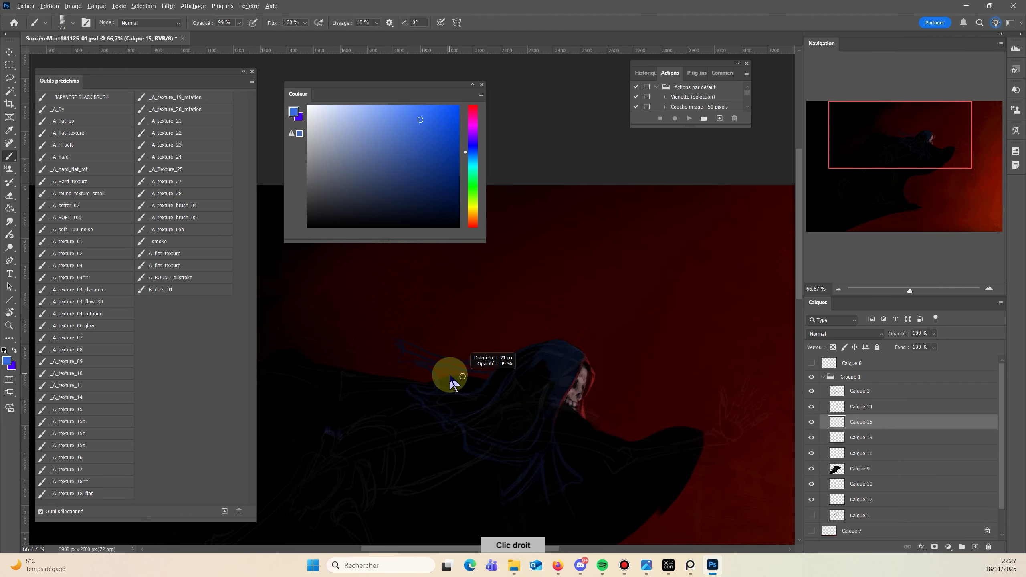
left_click(560, 363, "alt")
key("bracketright")
key("bracketright")
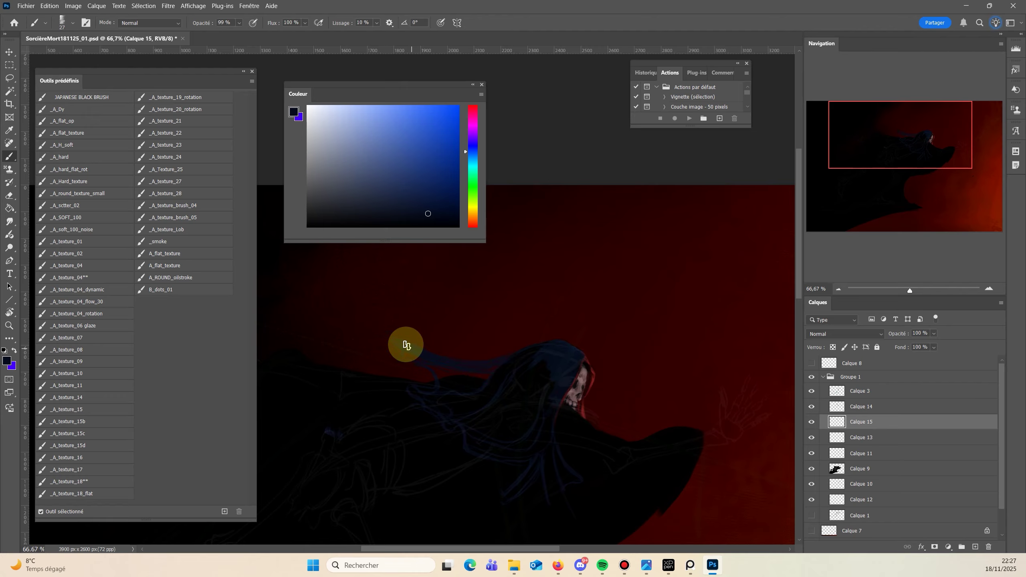
mouse_move(406, 345)
left_mouse_down()
mouse_move(492, 369)
mouse_move(561, 410)
left_mouse_up()
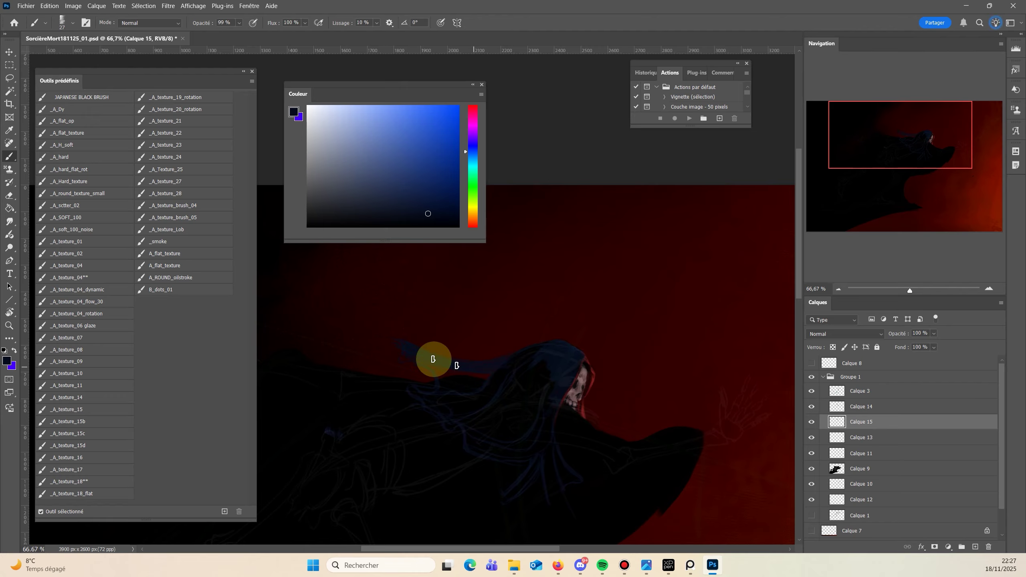
left_click_drag(433, 359, 503, 365)
Refine the trailing ends of the hood with near-black sampled from its shadows, using a 14 px brush.
key("bracketleft")
key("bracketleft")
key("bracketleft")
key("bracketleft")
left_click(488, 397, "alt")
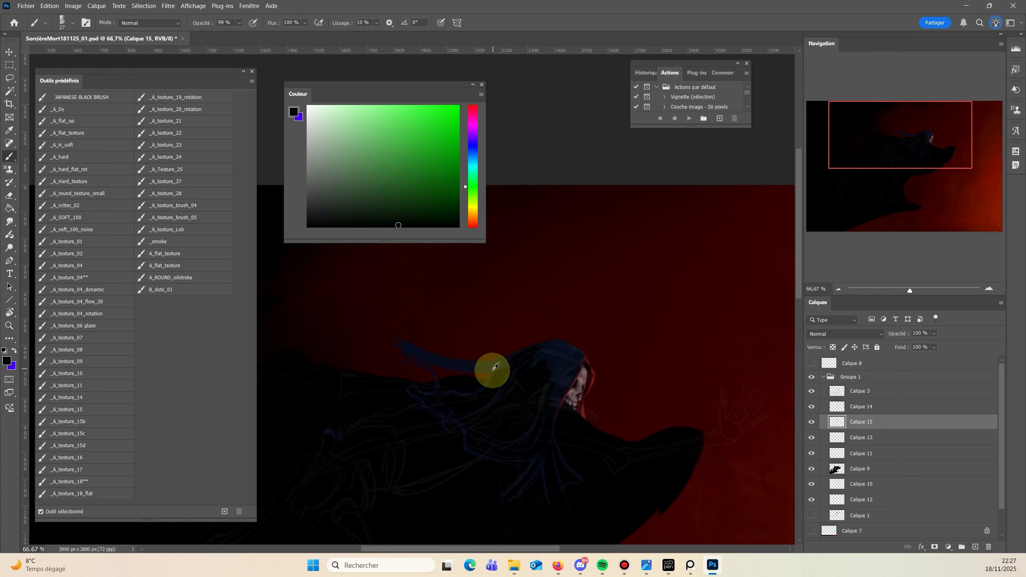
left_click(495, 381, "alt")
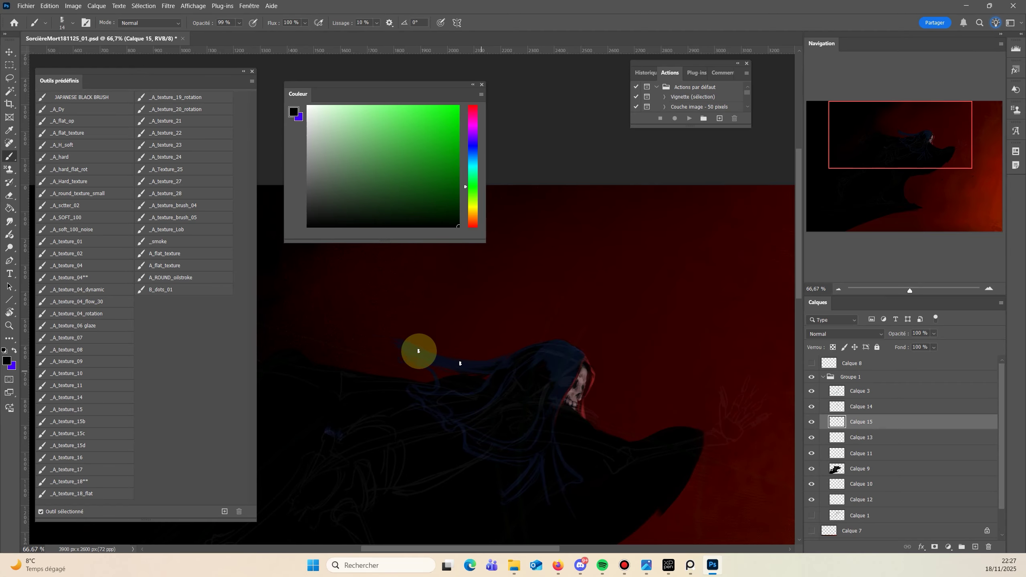
left_click_drag(439, 427, 413, 405)
Hide the skeleton sketch and block in the hood's main mass with a larger brush in dark blue sampled from its top.
right_click(501, 371, "alt")
mouse_move(501, 371)
left_mouse_down()
mouse_move(524, 344)
mouse_move(479, 377)
left_mouse_up()
left_click(542, 345, "alt")
left_click_drag(521, 343, 494, 406)
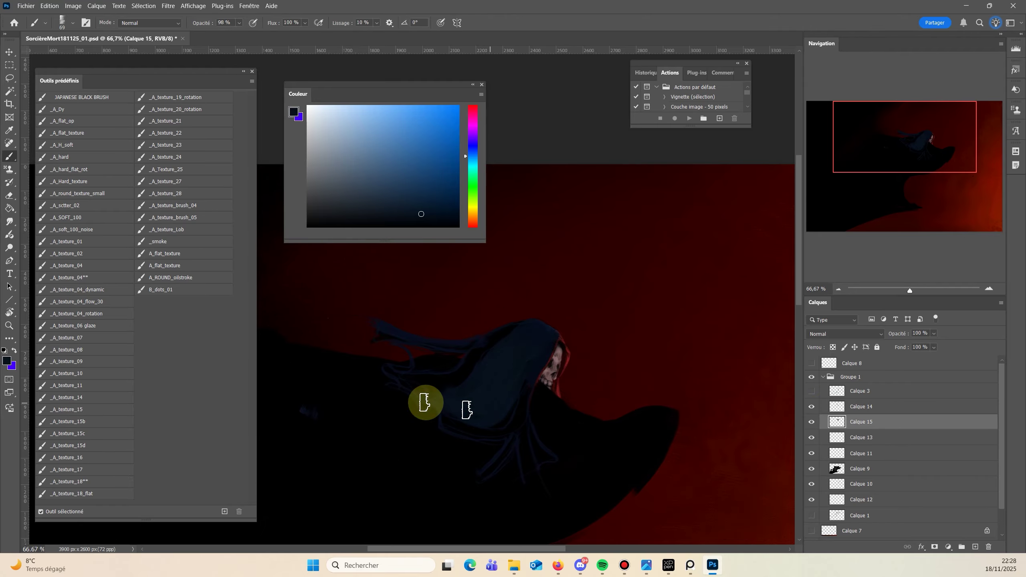
Paint lighter blue streaks from the hood's crown to its lower edge and trailing ends, using a 30 px brush.
left_click(421, 189)
left_click(422, 196)
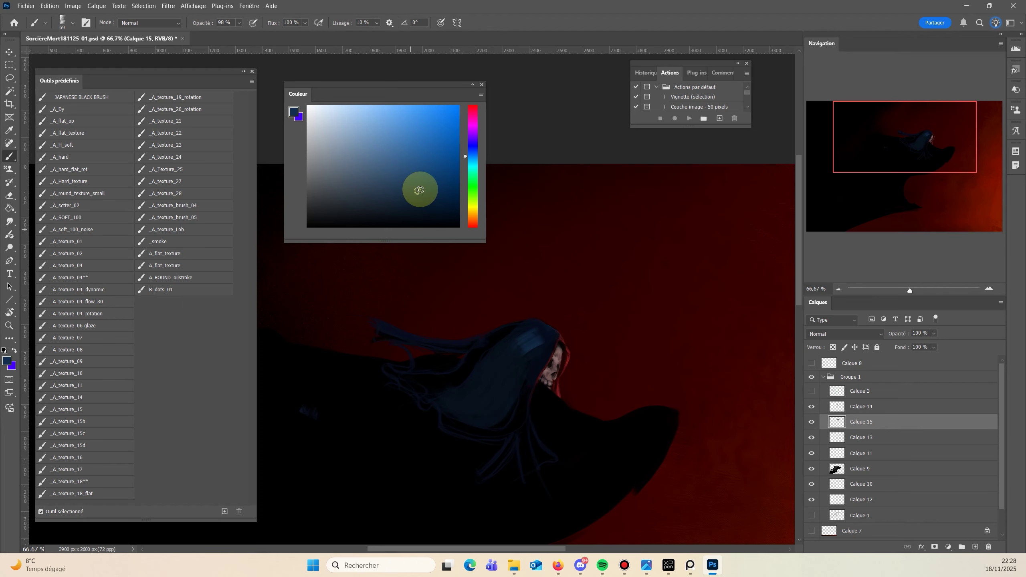
right_click(525, 342, "alt")
left_click_drag(539, 326, 505, 406)
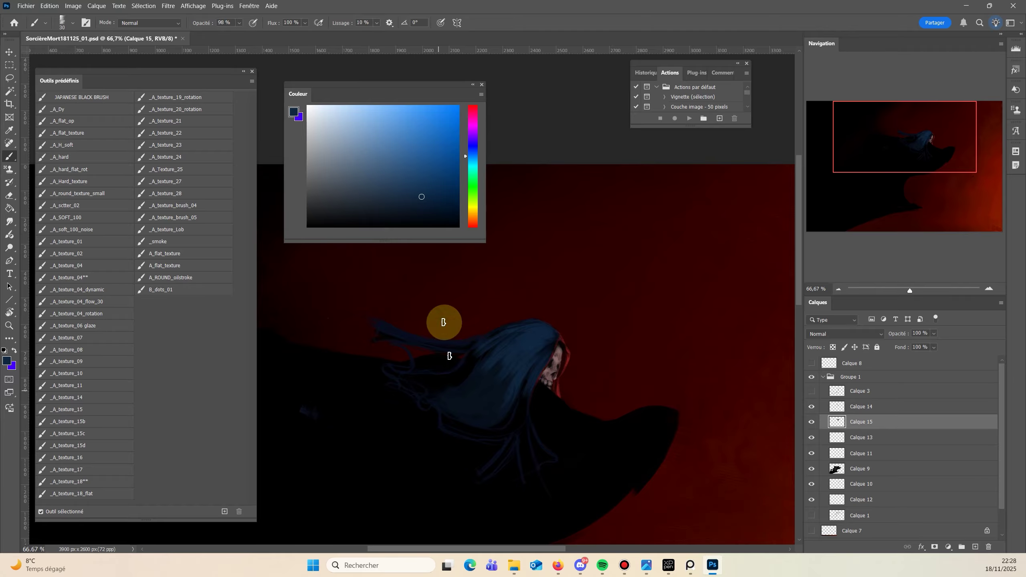
left_click_drag(441, 419, 488, 435)
mouse_move(399, 373)
left_mouse_down()
mouse_move(428, 378)
mouse_move(481, 354)
left_mouse_up()
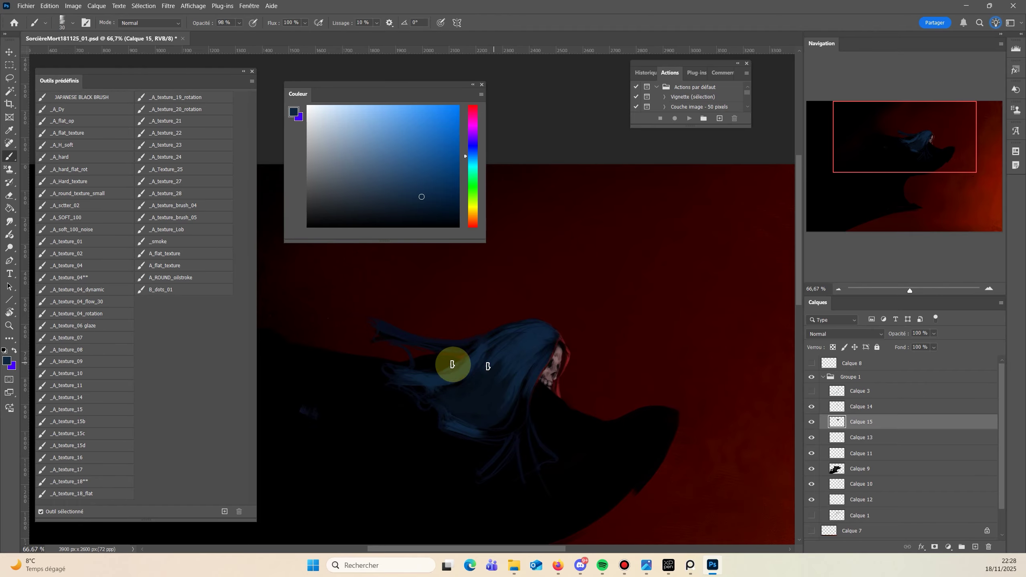
Check the whole picture at 16.67% zoom, then extend the hood's folds at 66.67% with blues sampled from the painting.
left_click(9, 326)
left_click_drag(369, 412, 307, 422)
left_click_drag(307, 423, 398, 385)
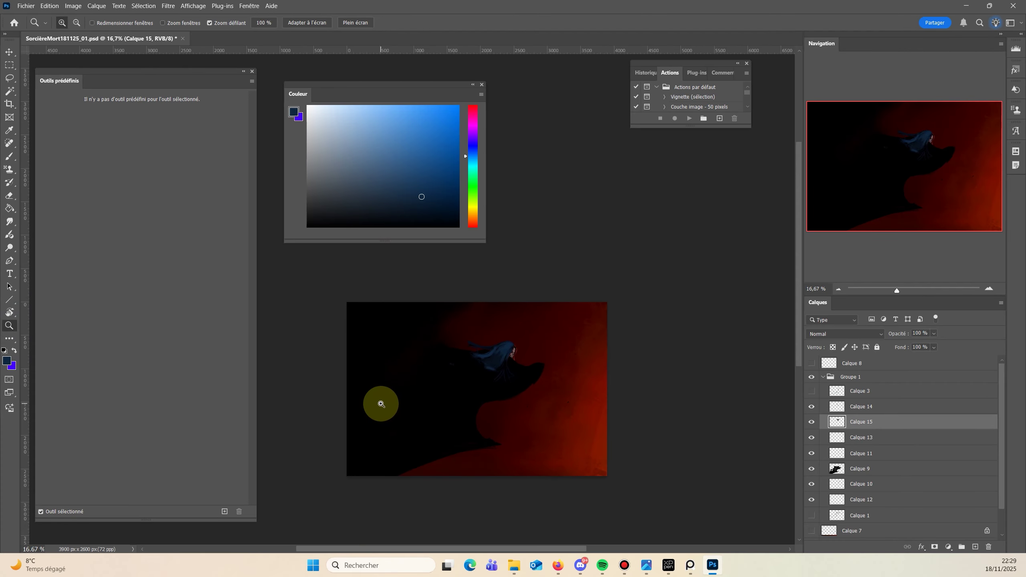
scroll(488, 350, "up", 4)
key("b")
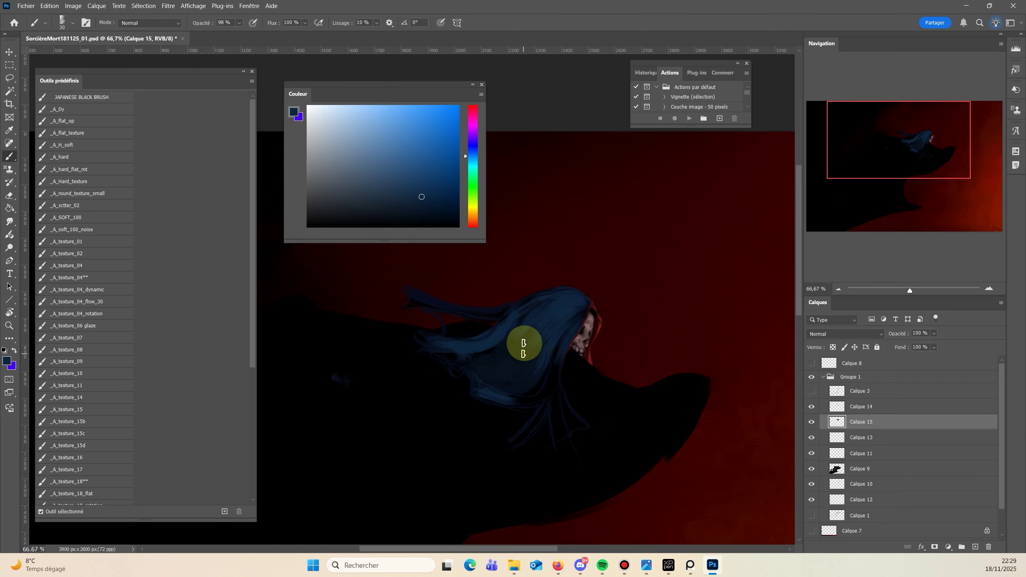
left_click(433, 402, "alt")
left_click(559, 311, "alt")
right_click(480, 380, "alt")
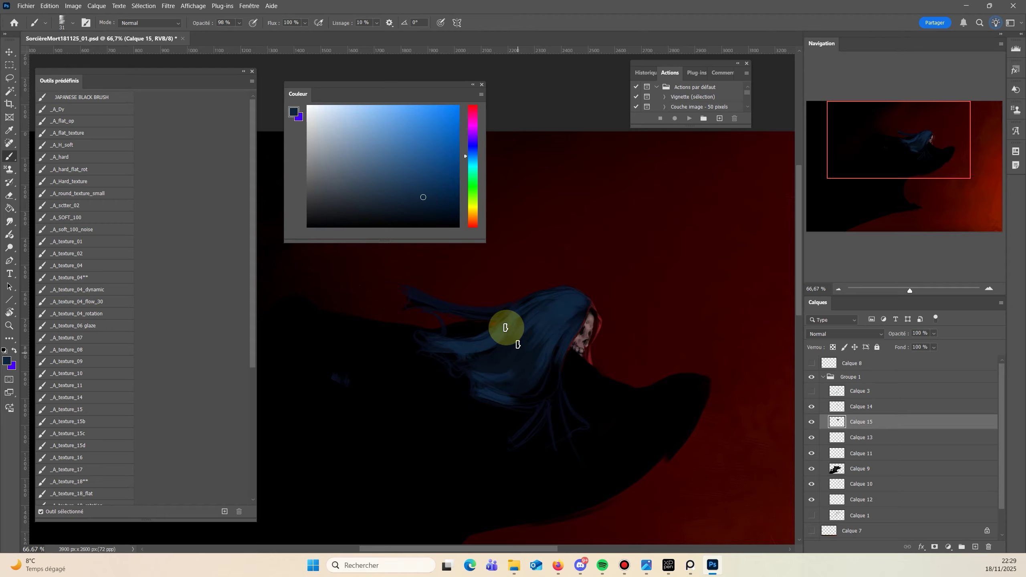
Merge Calque 14 into the hood layer Calque 15 and toggle the layer's visibility to compare.
left_click(824, 405)
left_click(813, 407)
left_click(811, 407)
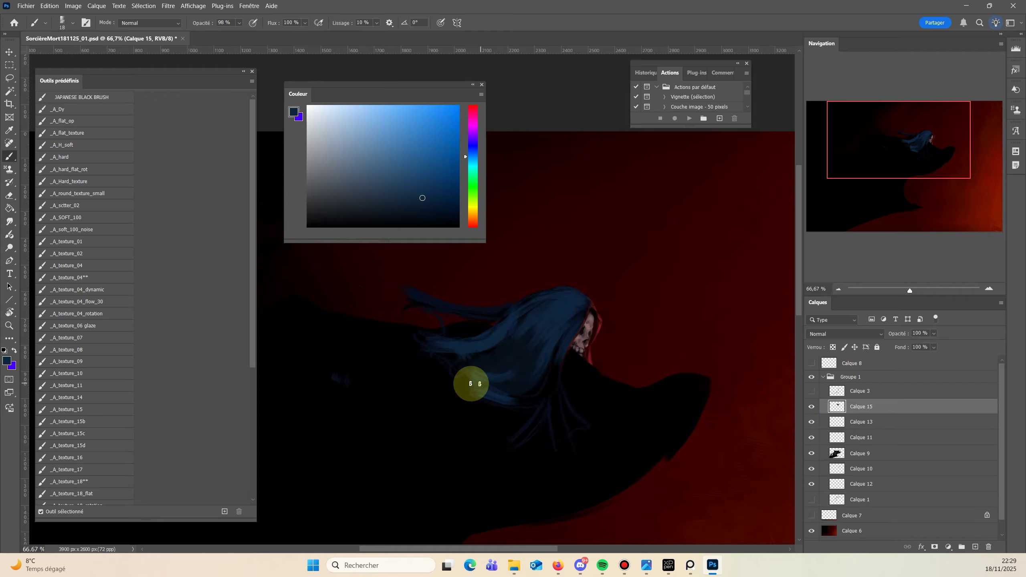
Build up the hood's folds, lower hem and hanging strands with blues sampled from the painting, using an 18 px brush.
left_click(536, 362, "alt")
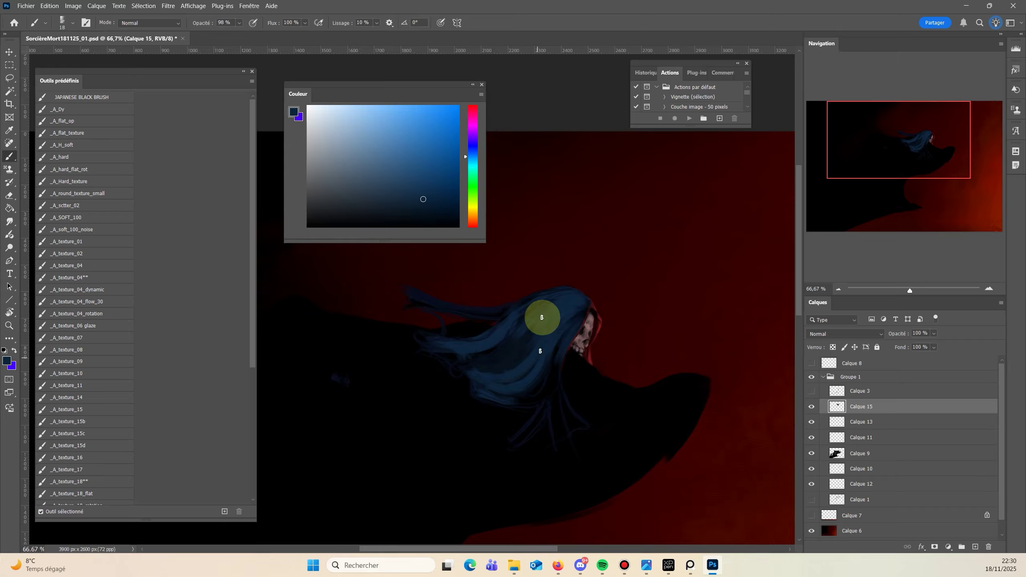
left_click(539, 343, "alt")
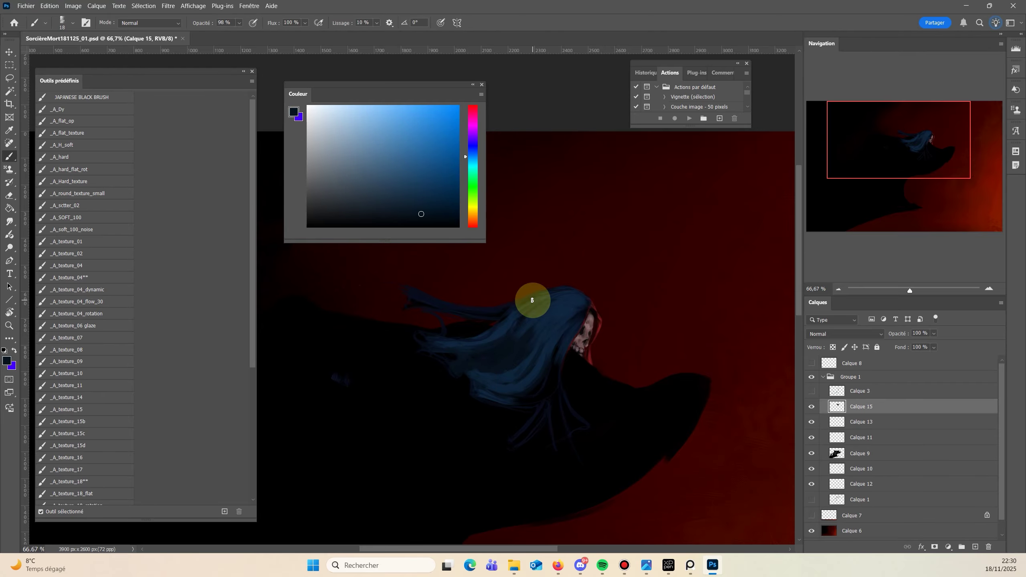
left_click(488, 376, "alt")
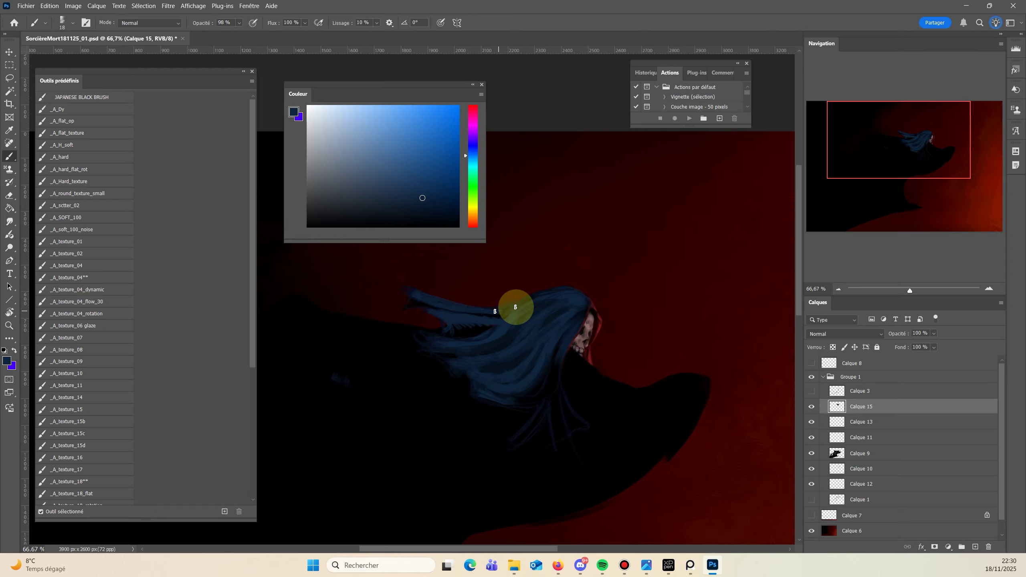
mouse_move(557, 374)
left_mouse_down()
mouse_move(579, 427)
mouse_move(547, 365)
left_mouse_up()
left_click_drag(541, 414, 512, 449)
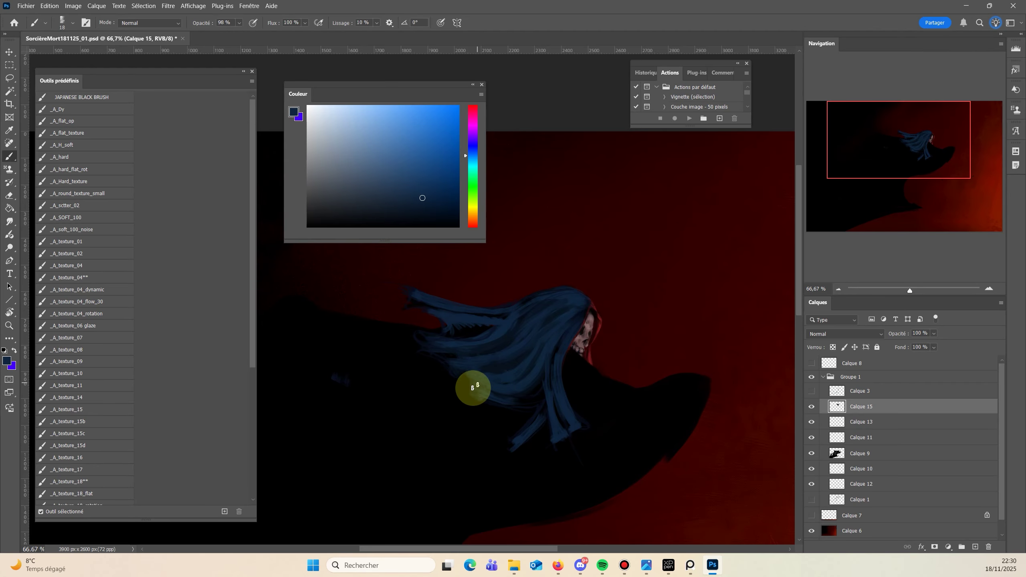
left_click_drag(474, 389, 529, 406)
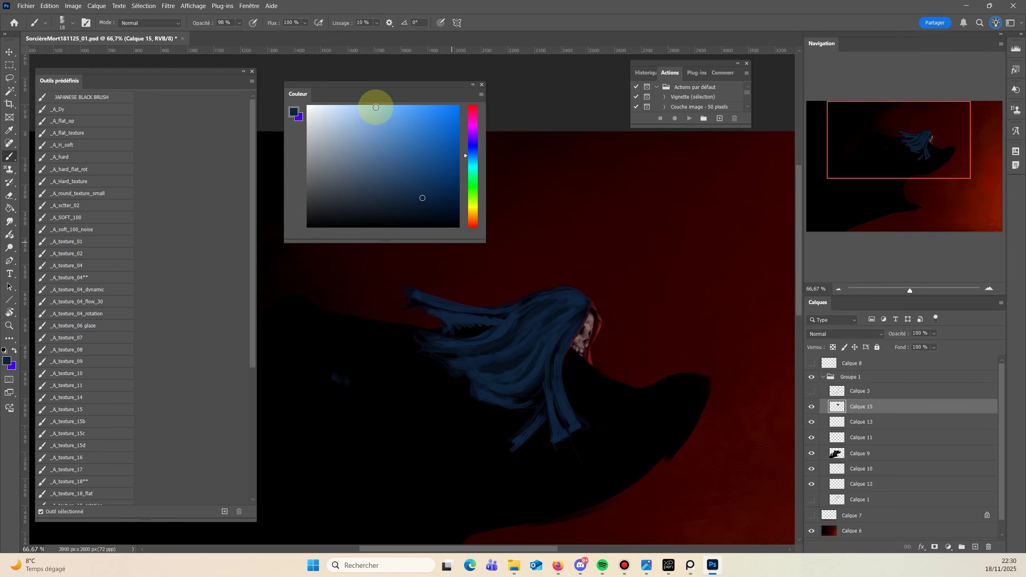
Paint dark gaps between the trailing folds with sampled near-black, and shape the lower strand tips in blue with a 10 px brush.
left_click(460, 326, "alt")
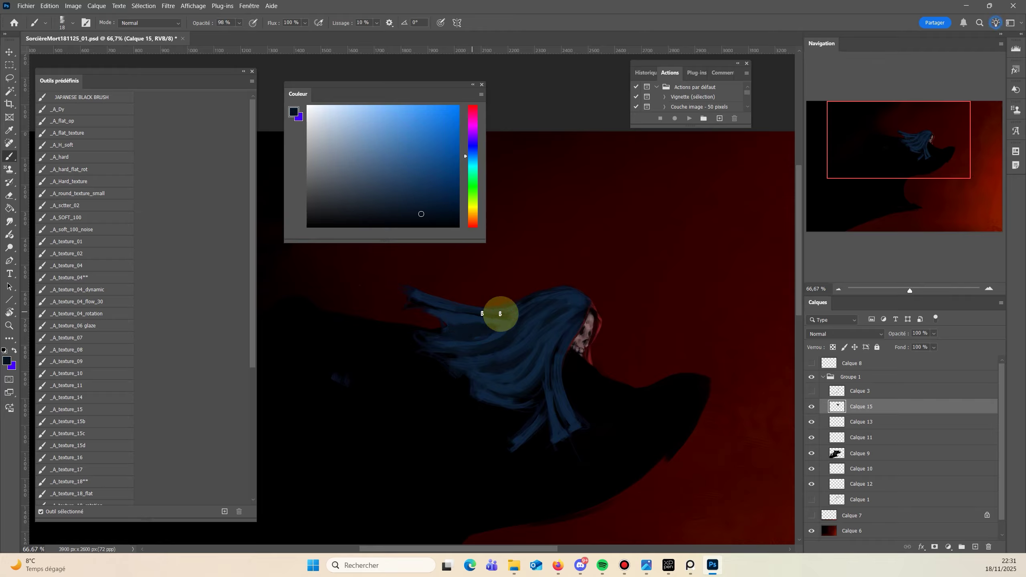
left_click(406, 294, "alt")
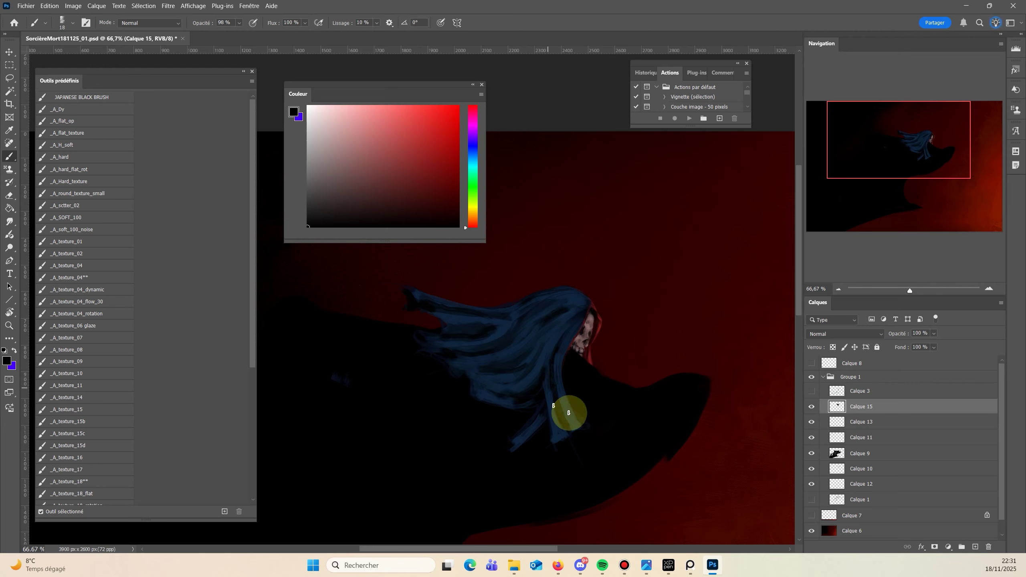
left_click(576, 419, "alt")
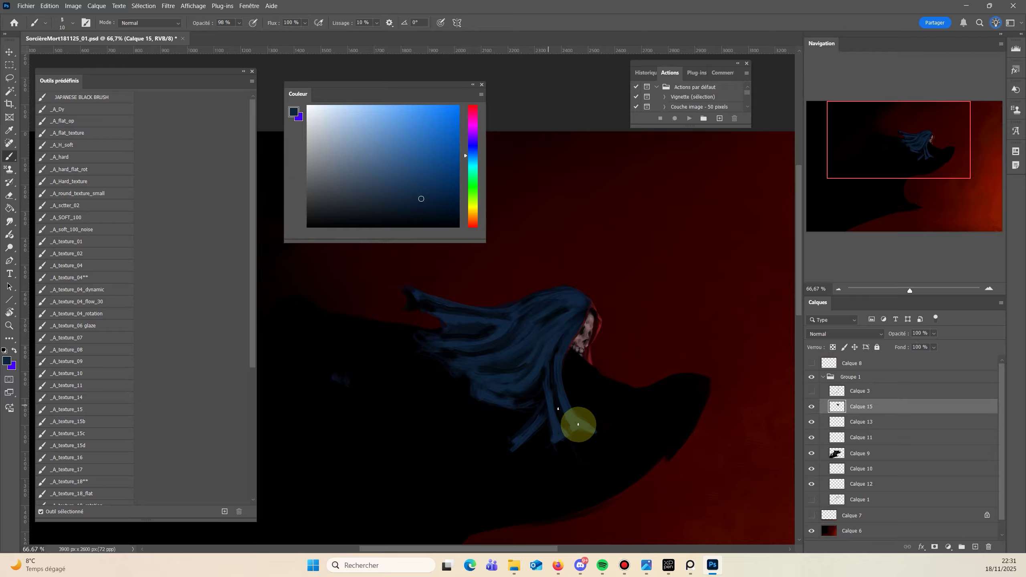
Erase the hood's rough edges and blend its folds with a 27 px Smudge brush at 92% strength.
key("e")
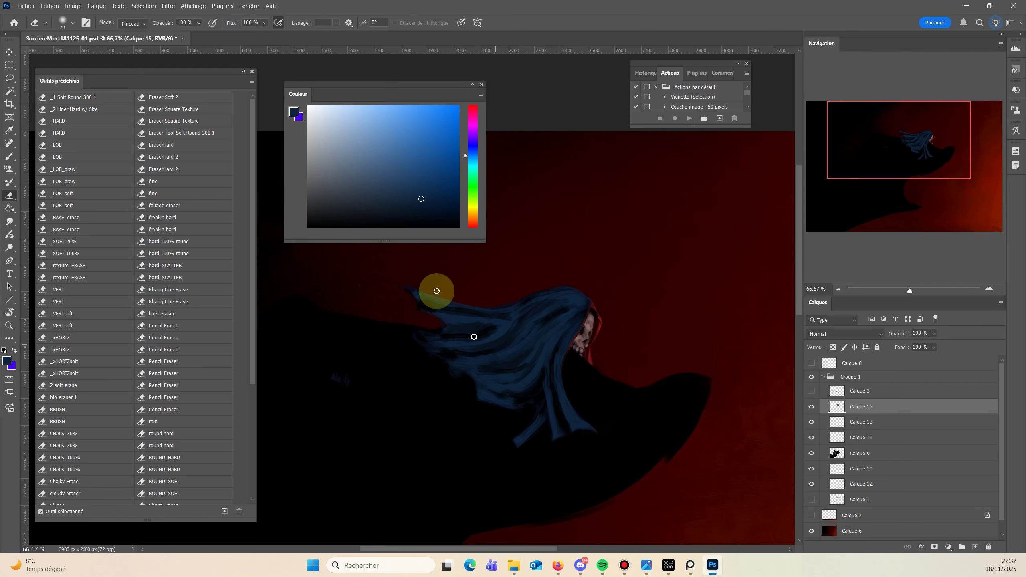
right_click(495, 345)
left_click(542, 417)
left_click_drag(488, 347, 385, 350)
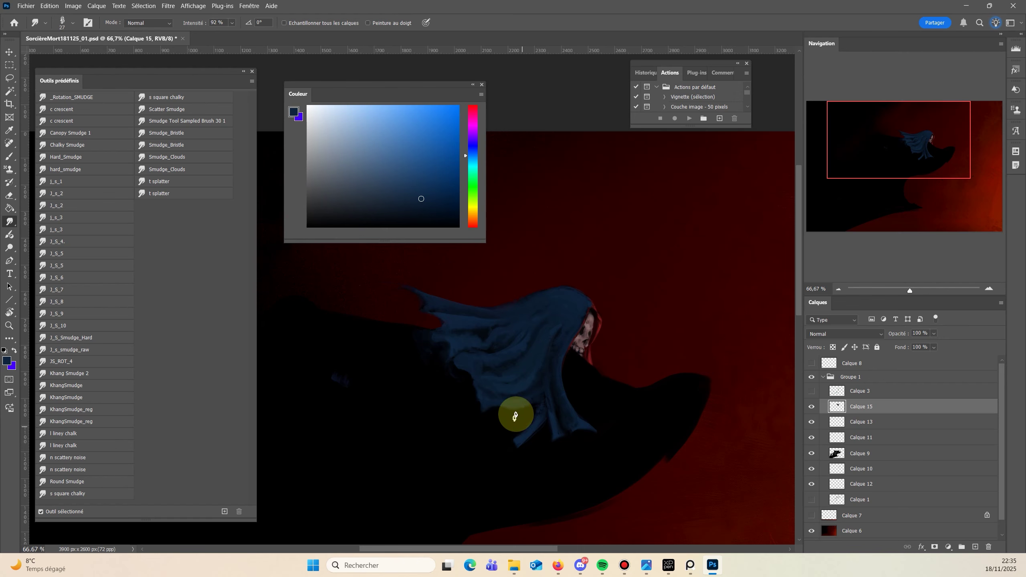
Flip the picture horizontally and toggle the hood layer's visibility to compare.
key("F11")
left_click_drag(347, 480, 508, 481)
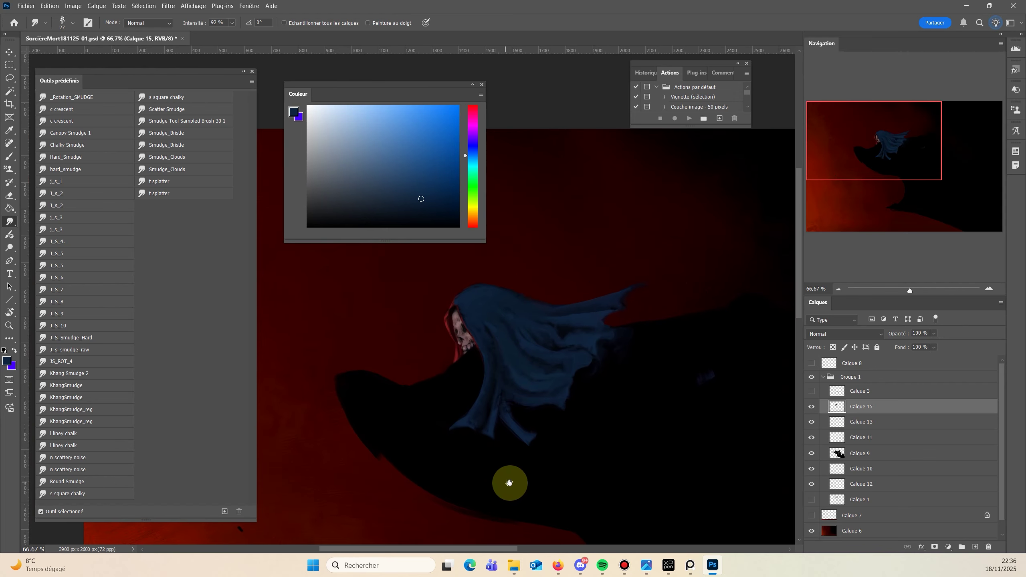
left_click(811, 407)
left_click(811, 407)
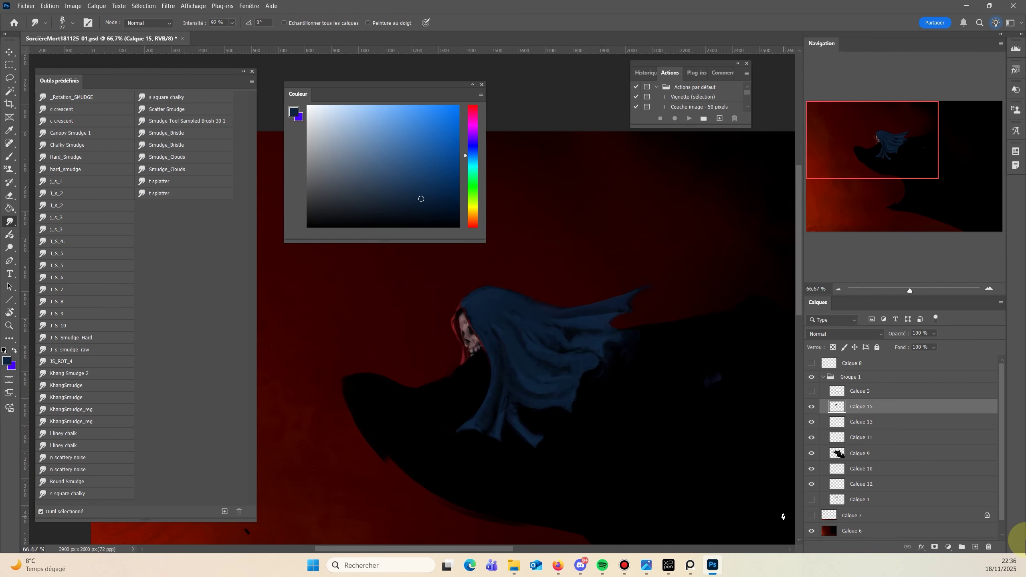
left_click(811, 406)
left_click(811, 406)
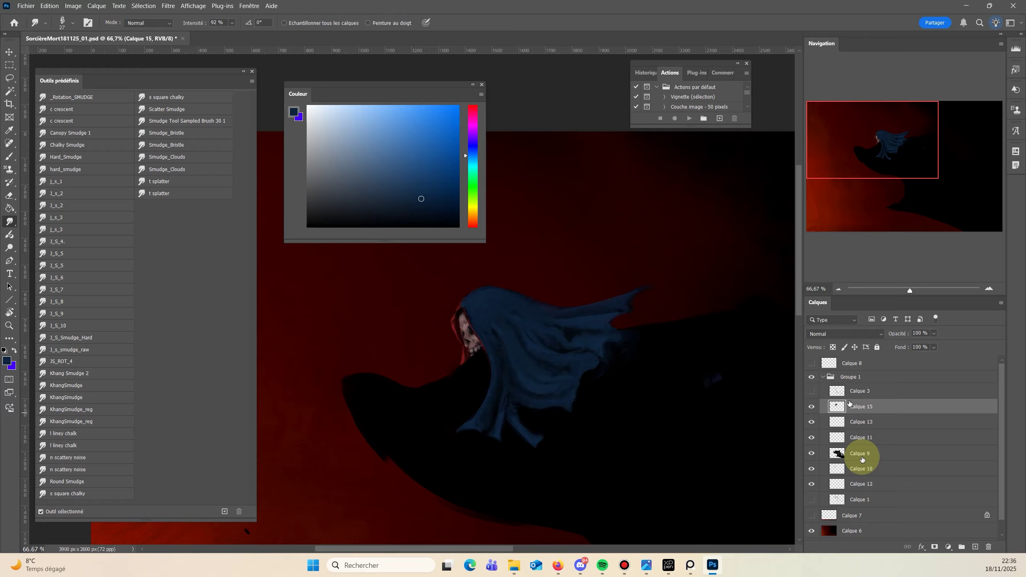
Lock Calque 15's transparent pixels and darken the hood's lower folds with sampled near-black, using the _A_SOFT_100 brush at 271 px.
left_click(854, 347)
key("b")
left_click(54, 216)
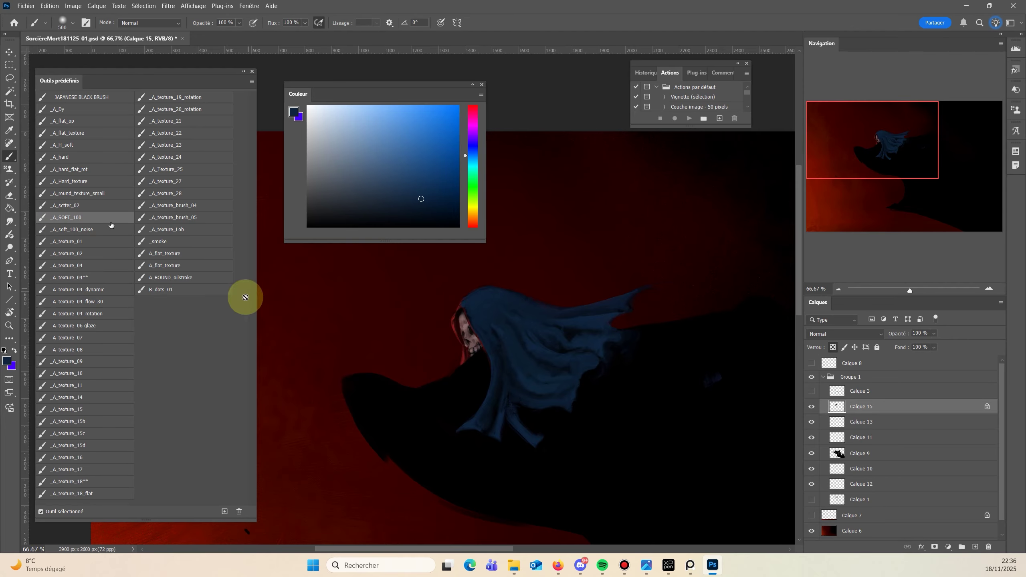
right_click(516, 343, "alt")
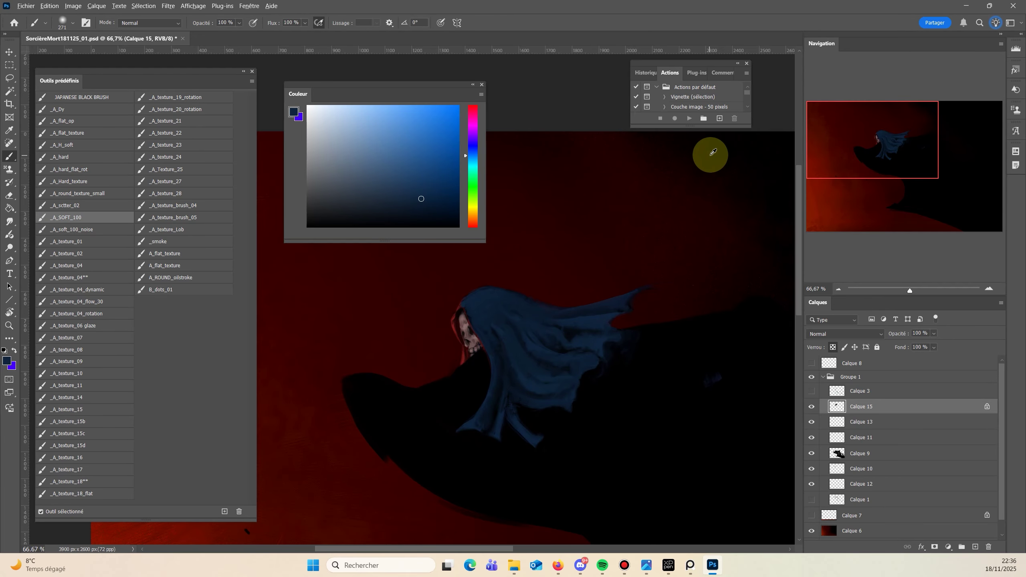
left_click(579, 220, "alt")
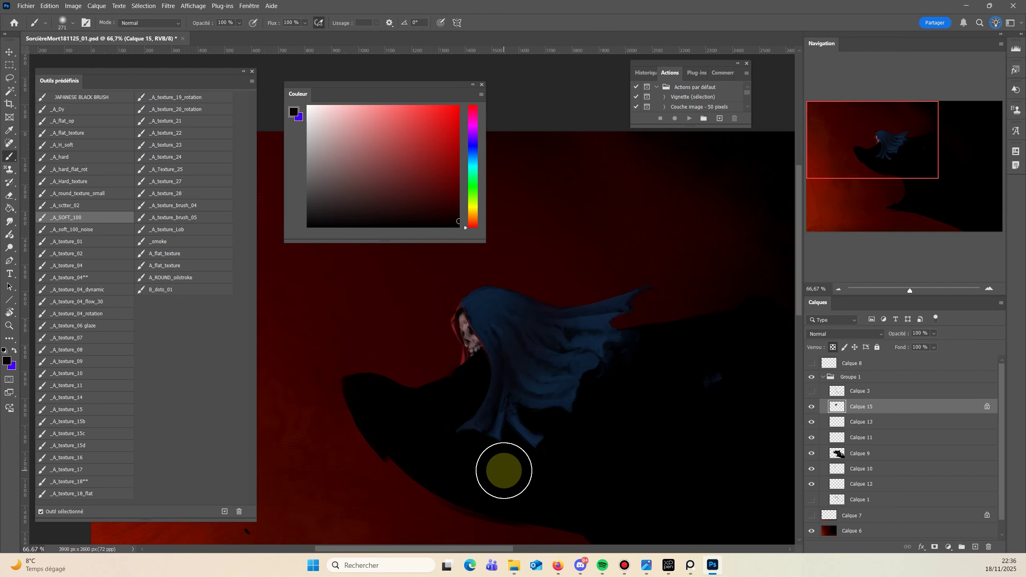
Glaze the hood's top and trailing folds with a lighter blue based on its sampled colour, at 22% brush opacity.
left_click(475, 298, "alt")
left_click(394, 144)
left_click_drag(240, 22, 214, 34)
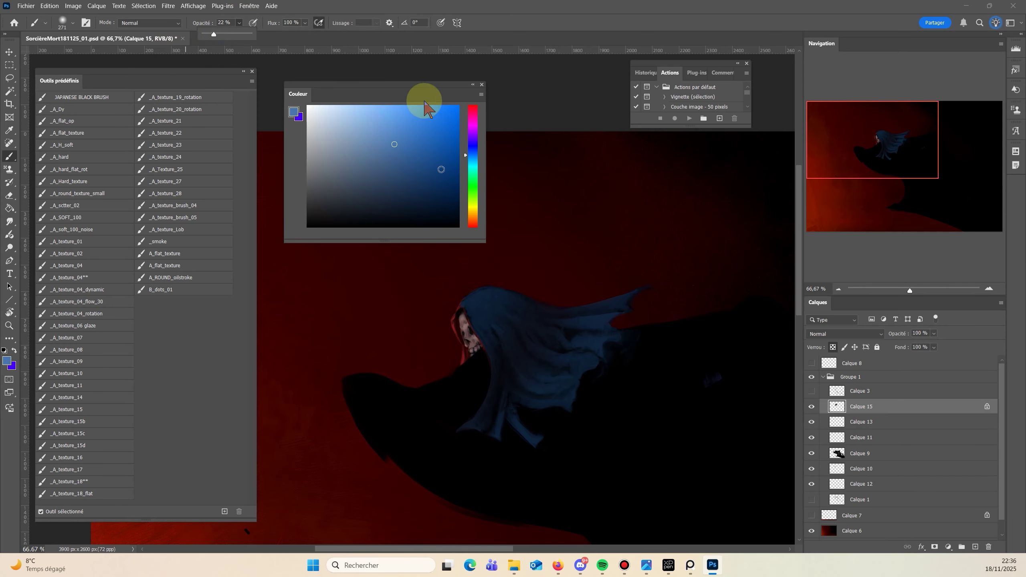
left_click_drag(378, 85, 888, 259)
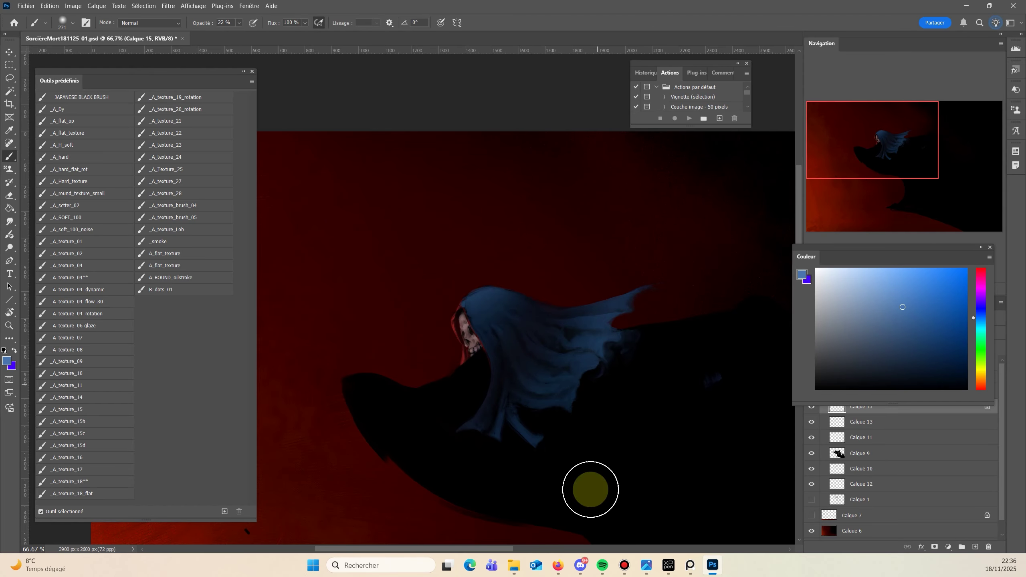
left_click_drag(293, 492, 310, 421)
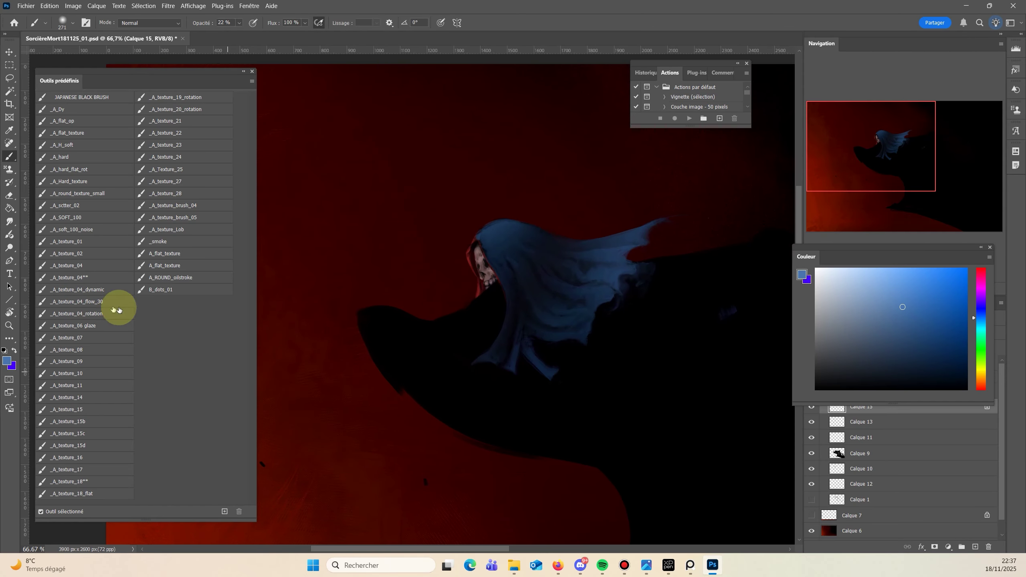
Examine the whole composition at 16.67% and 33.33% zoom, then the hooded figure at 50%.
key("z")
left_click_drag(439, 251, 407, 397)
left_click(404, 378, "alt")
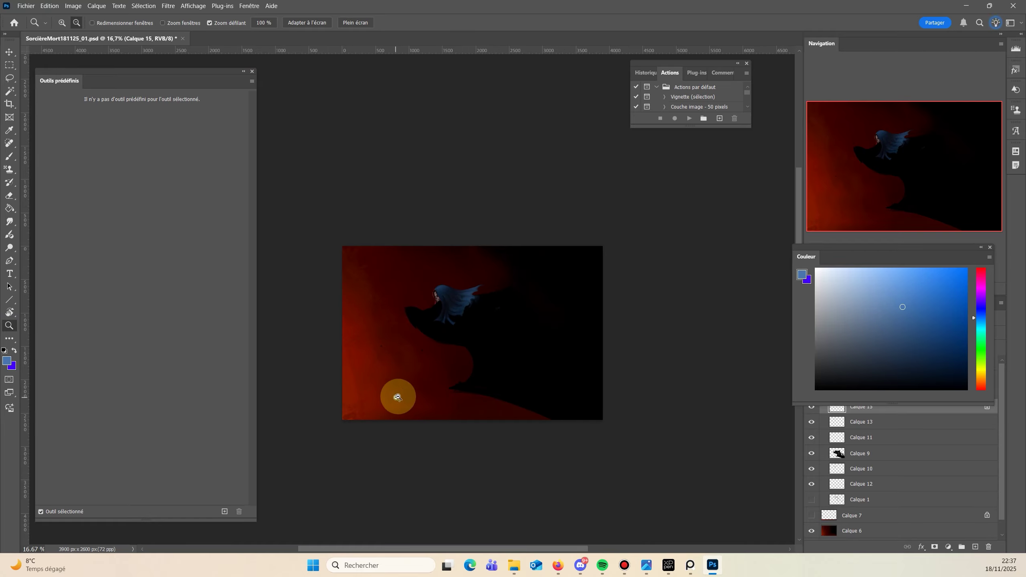
left_click(420, 380)
left_click(427, 379)
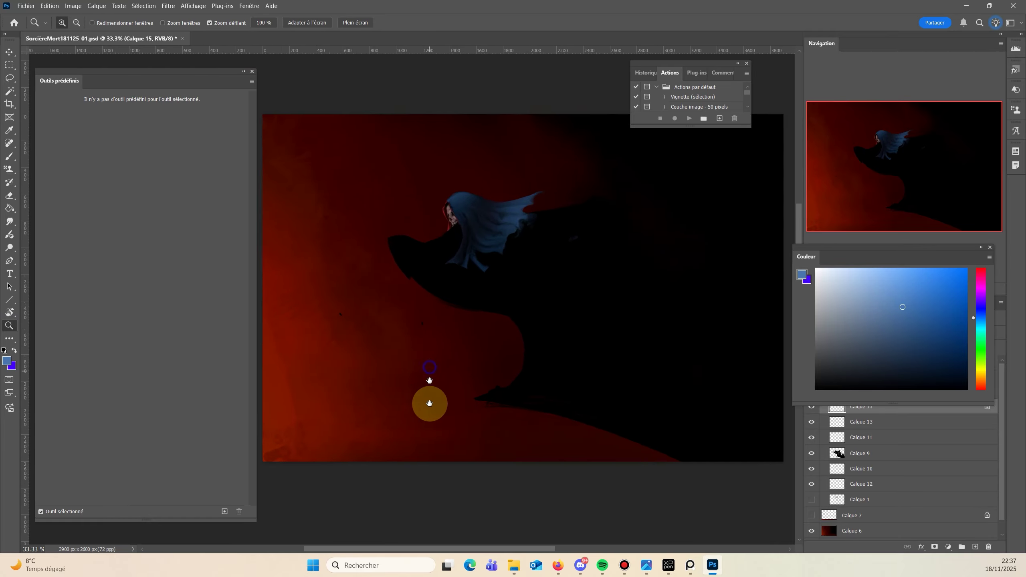
left_click_drag(429, 403, 430, 457)
left_click(433, 402)
left_click_drag(445, 365, 397, 458)
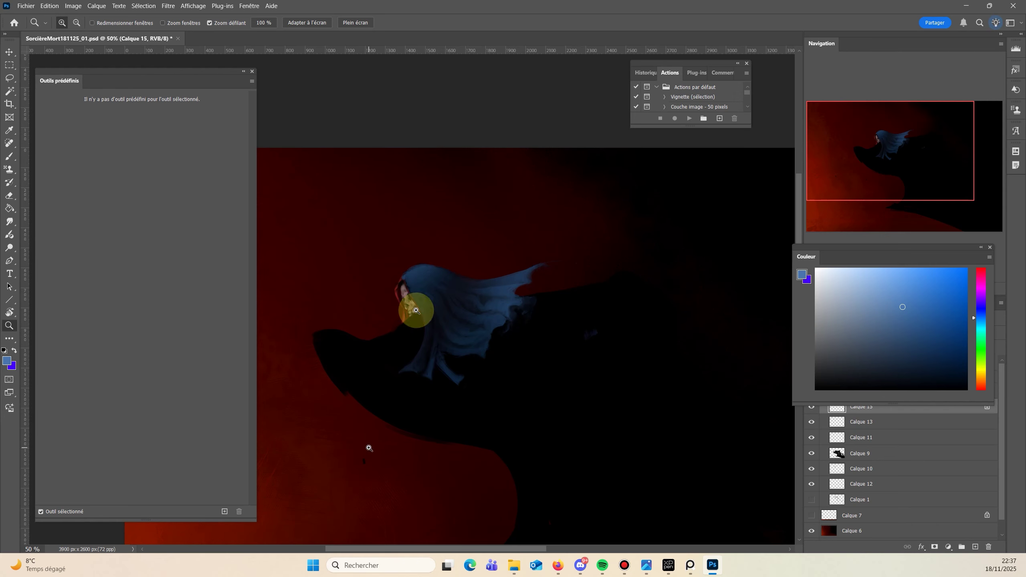
Mute the hood with Hue/Saturation: a slight positive hue shift, saturation about -33 and lightness -28.
key("b")
left_click_drag(929, 258, 420, 56)
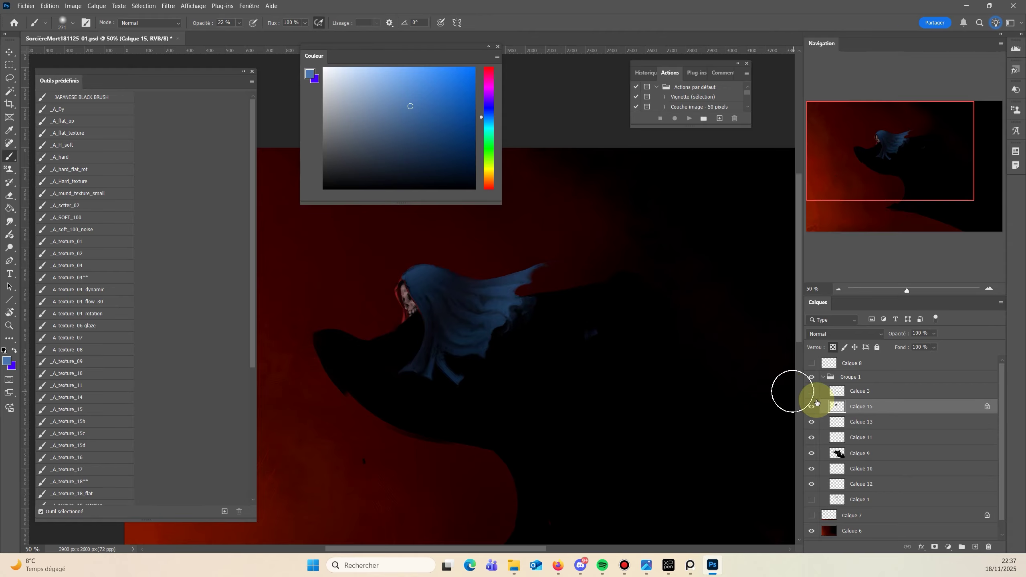
key("ctrl+u")
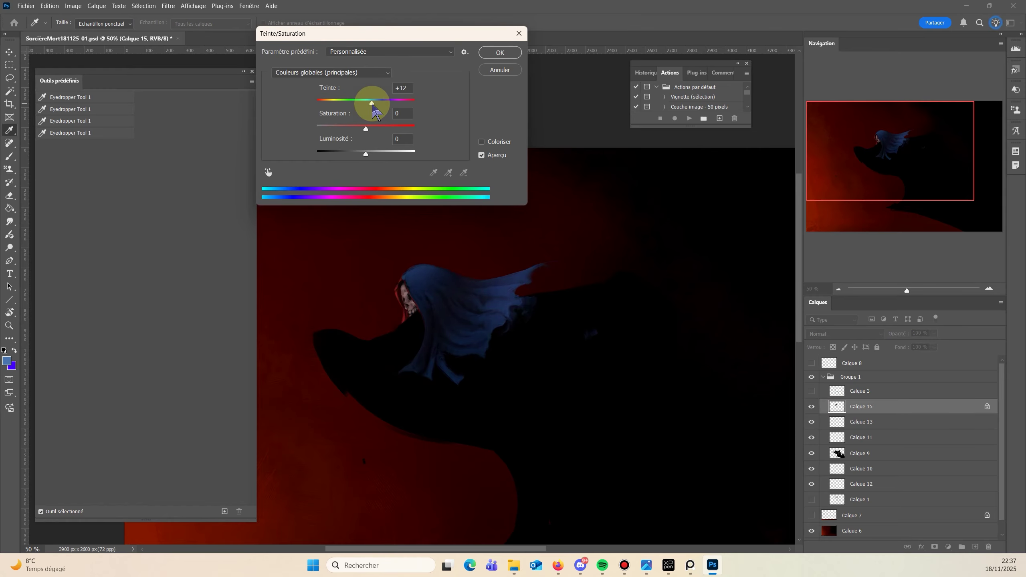
mouse_move(370, 106)
left_mouse_down()
mouse_move(355, 104)
mouse_move(373, 103)
left_mouse_up()
left_click_drag(366, 128, 358, 133)
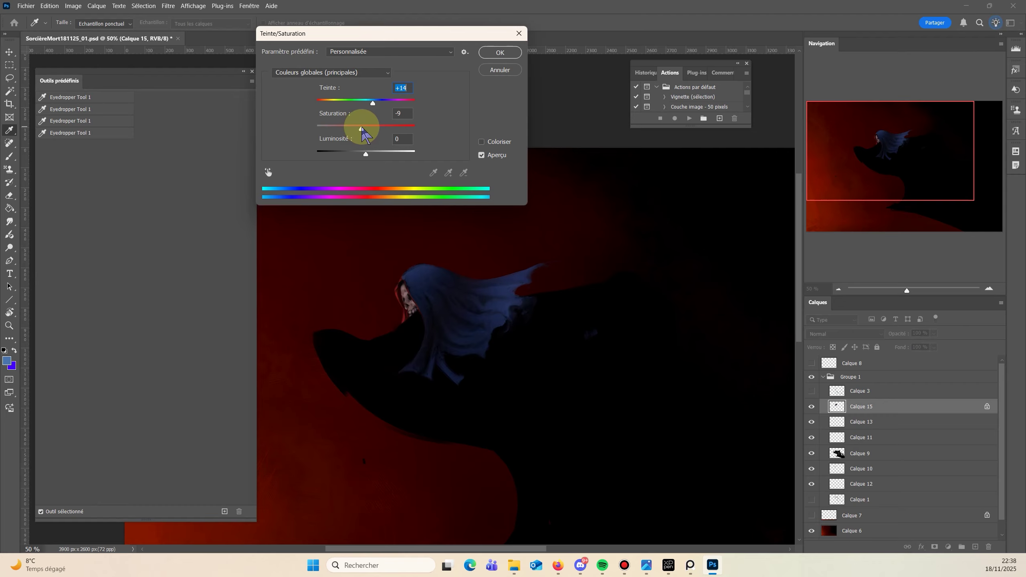
left_click(366, 154)
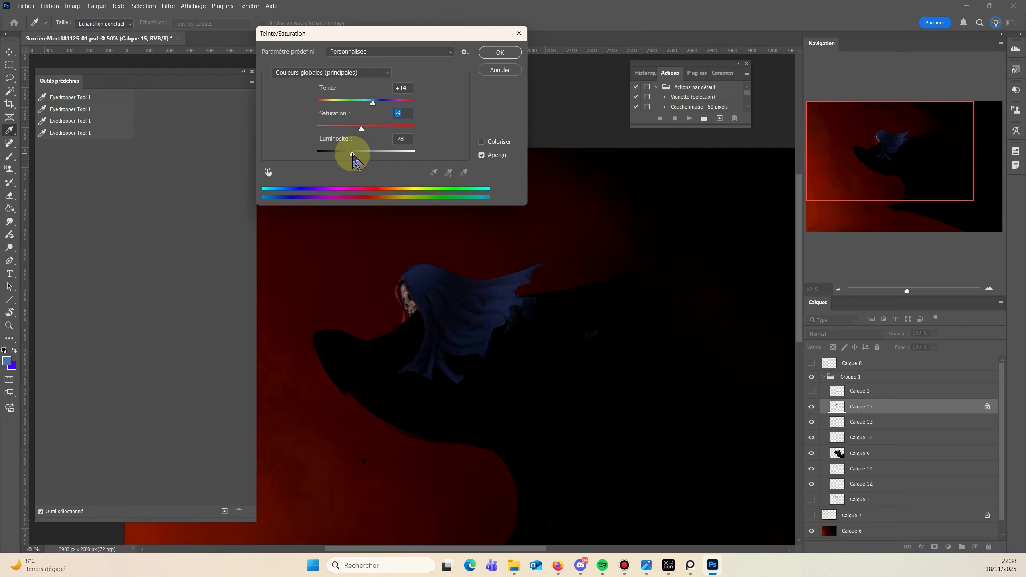
left_click_drag(361, 129, 357, 135)
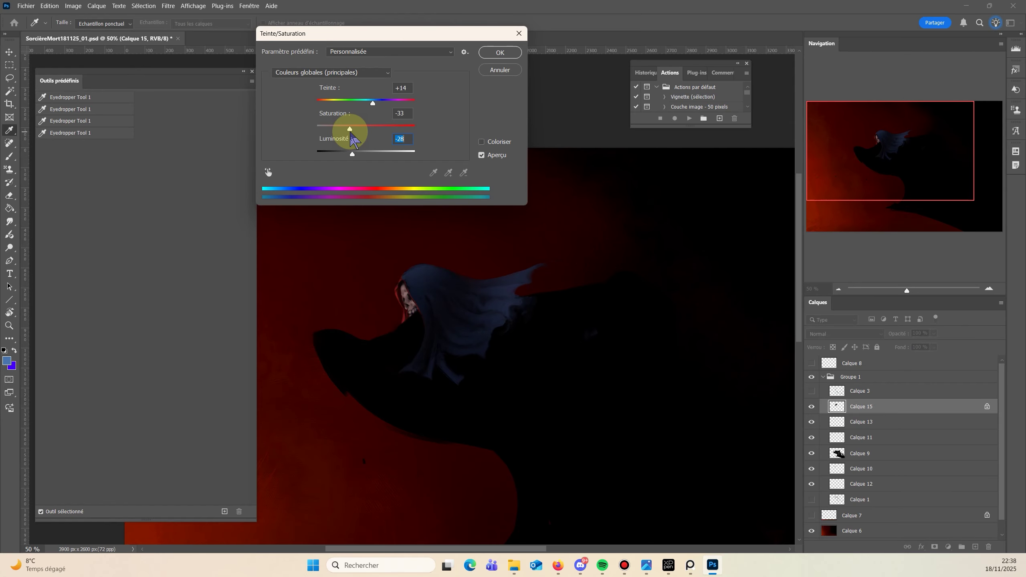
left_click_drag(373, 104, 369, 104)
left_click(494, 53)
Add a new layer above the hood and cover the hood in lighter grey-blue fabric grain with the _A_texture_15 brush at 182 px.
mouse_move(397, 468)
left_mouse_down()
mouse_move(531, 427)
mouse_move(470, 475)
left_mouse_up()
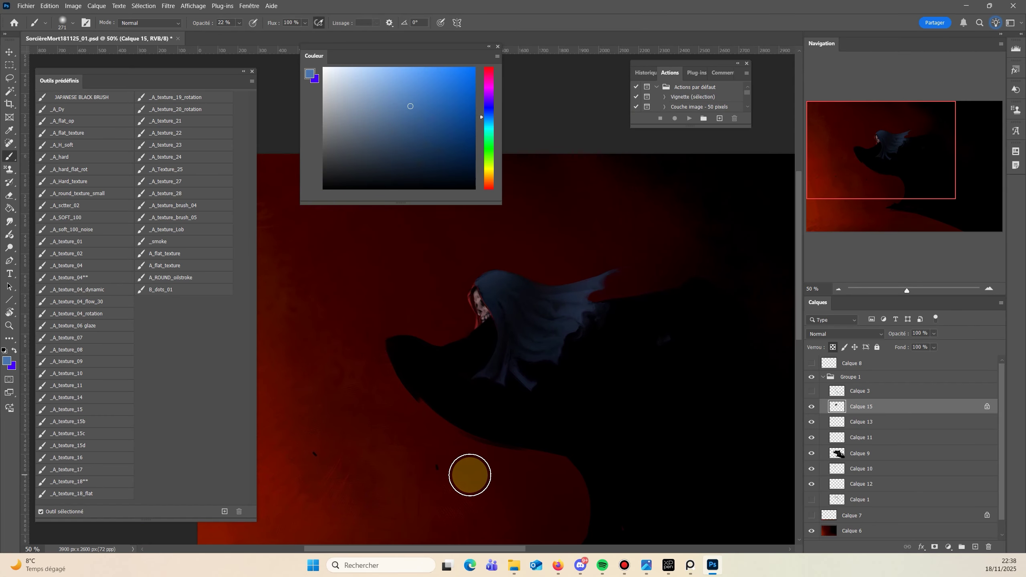
left_click_drag(339, 473, 315, 485)
left_click_drag(416, 451, 335, 495)
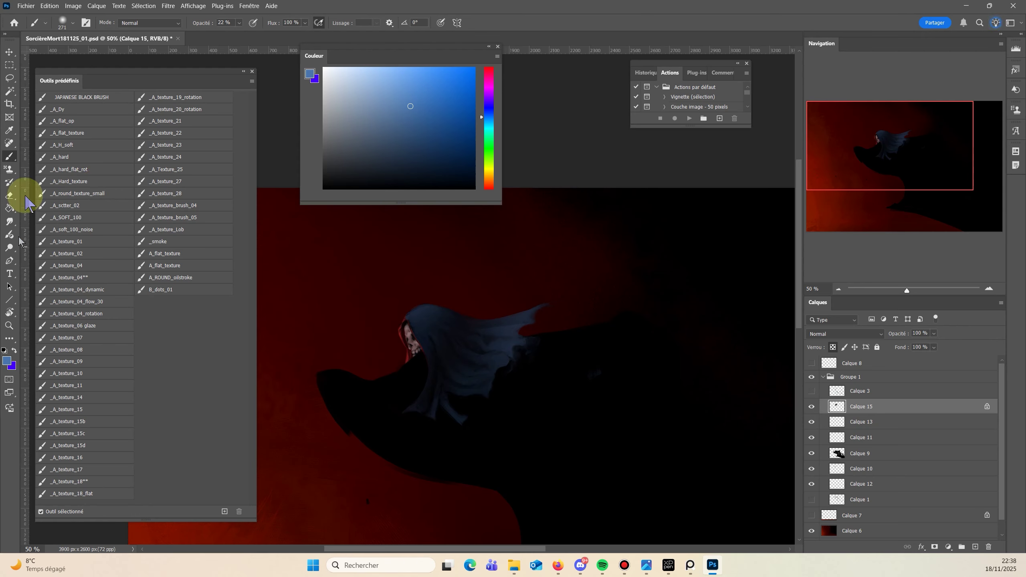
left_click(67, 409)
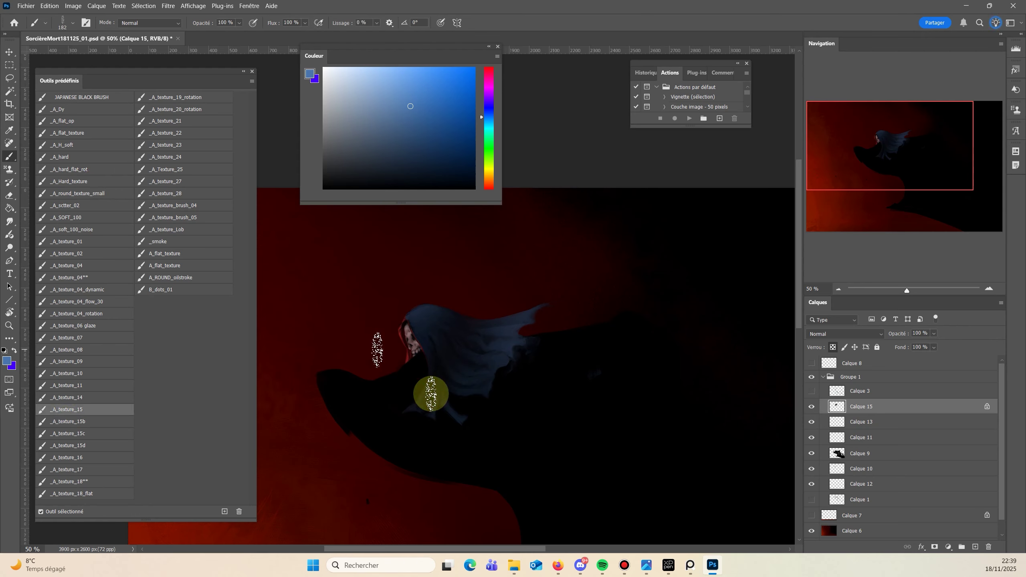
left_click(975, 546)
left_click(420, 309, "alt")
left_click(387, 125)
left_click_drag(404, 307, 424, 319)
mouse_move(521, 306)
left_mouse_down()
mouse_move(518, 330)
mouse_move(485, 339)
mouse_move(440, 422)
mouse_move(412, 426)
left_mouse_up()
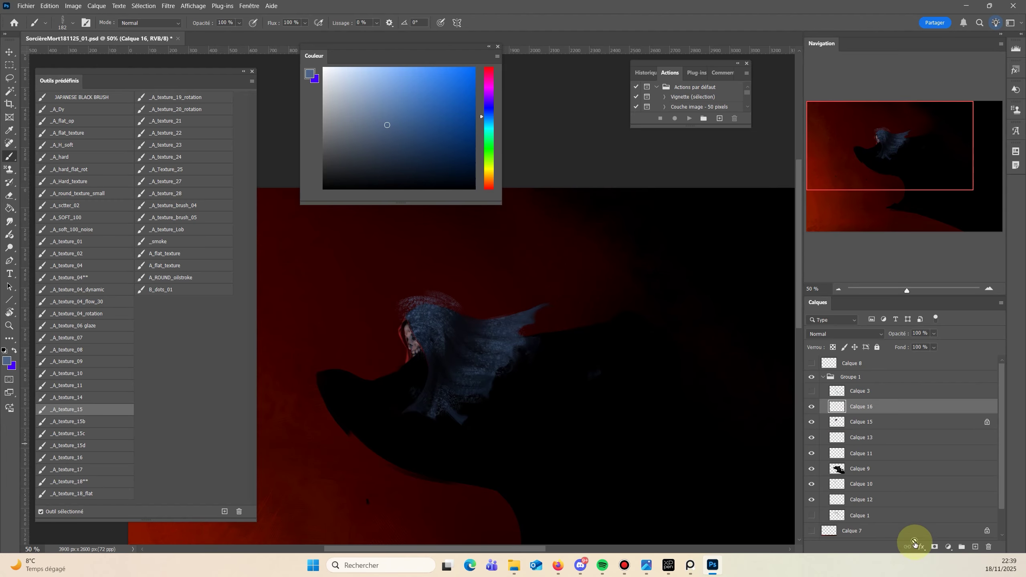
Hide the hood's grain layer with a black mask and partly reveal the grain on the folds in white with the _A_SOFT_100 brush.
left_click(935, 548, "alt")
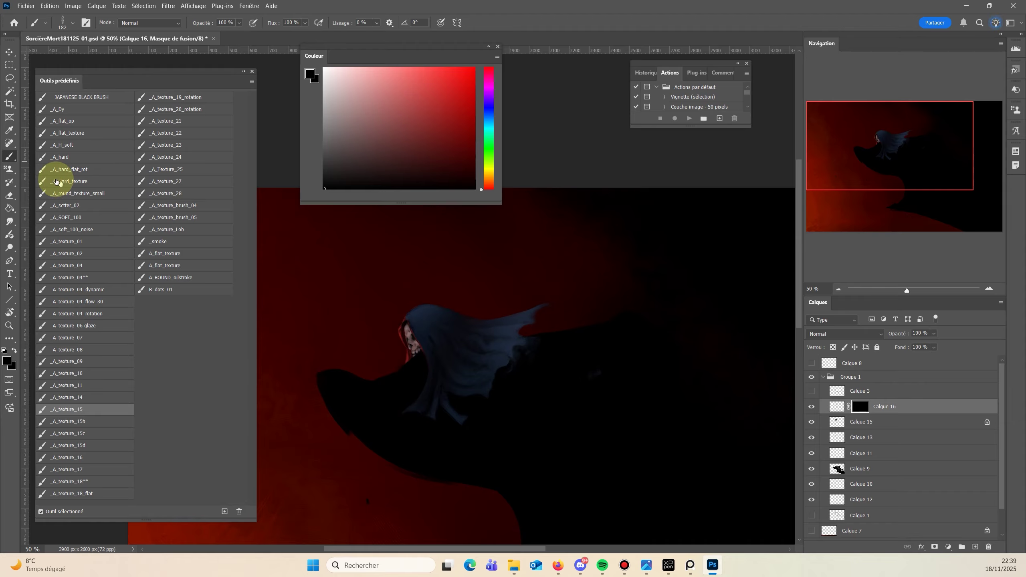
left_click(59, 220)
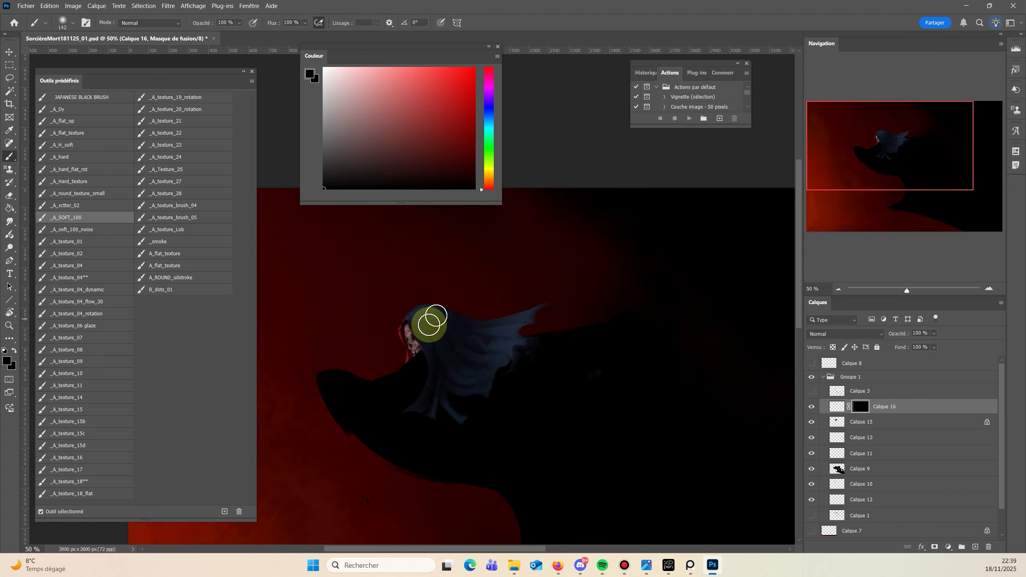
left_click_drag(425, 321, 433, 336)
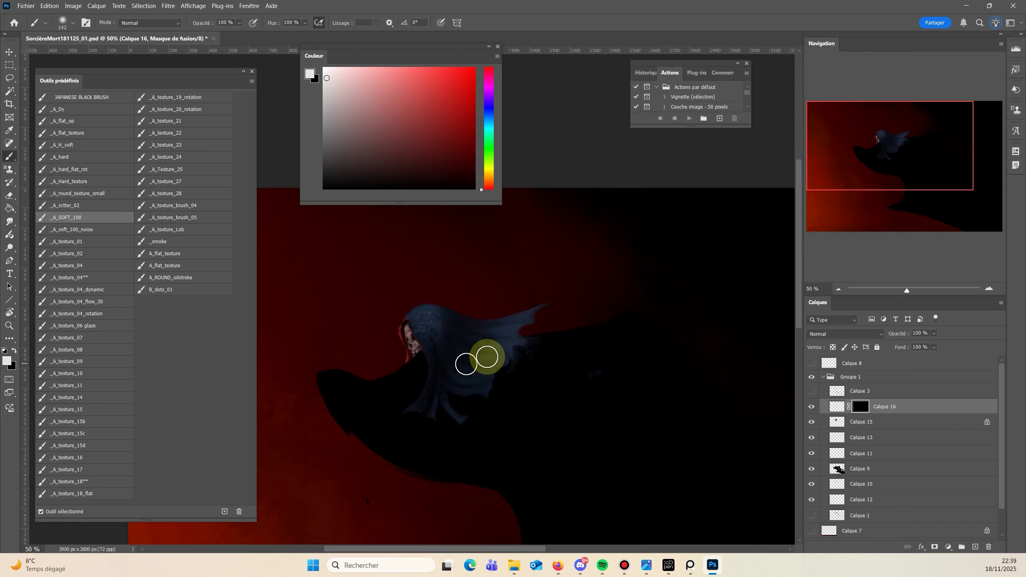
left_click_drag(486, 358, 515, 332)
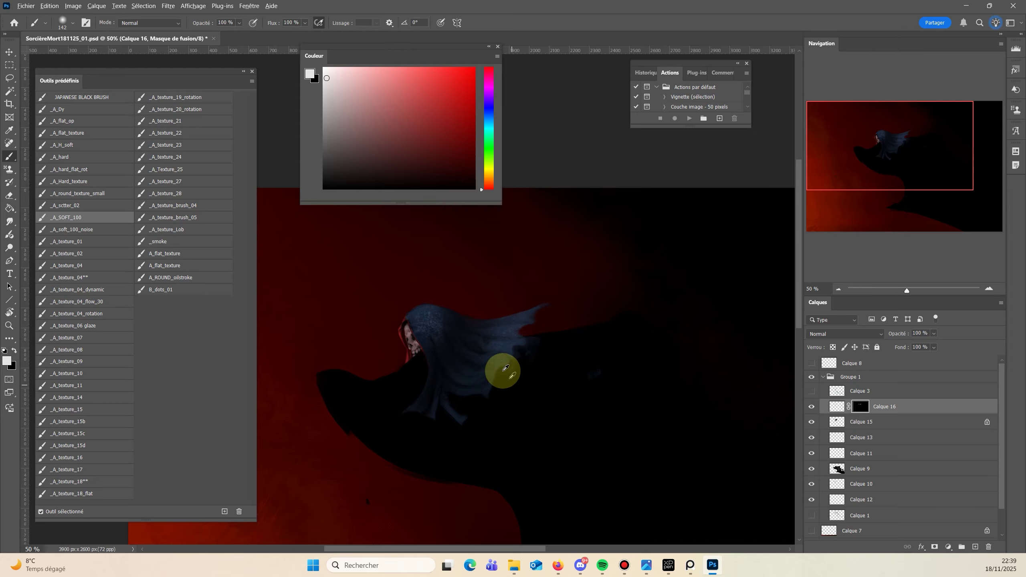
left_click_drag(504, 371, 489, 357)
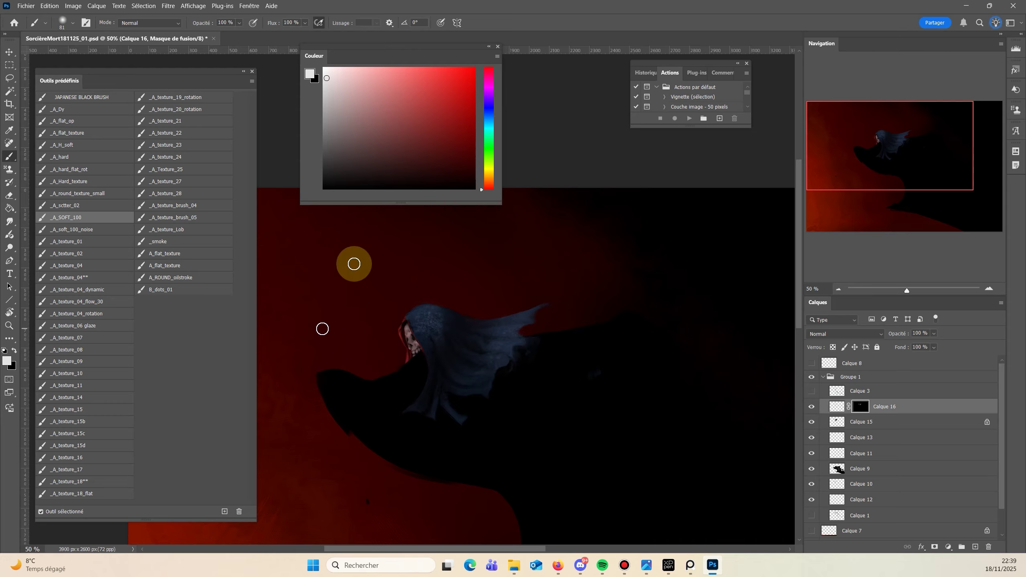
Set the blend mode of the hood's grain layer, Calque 16, to Densité linéaire - (Ajout).
left_click(836, 406)
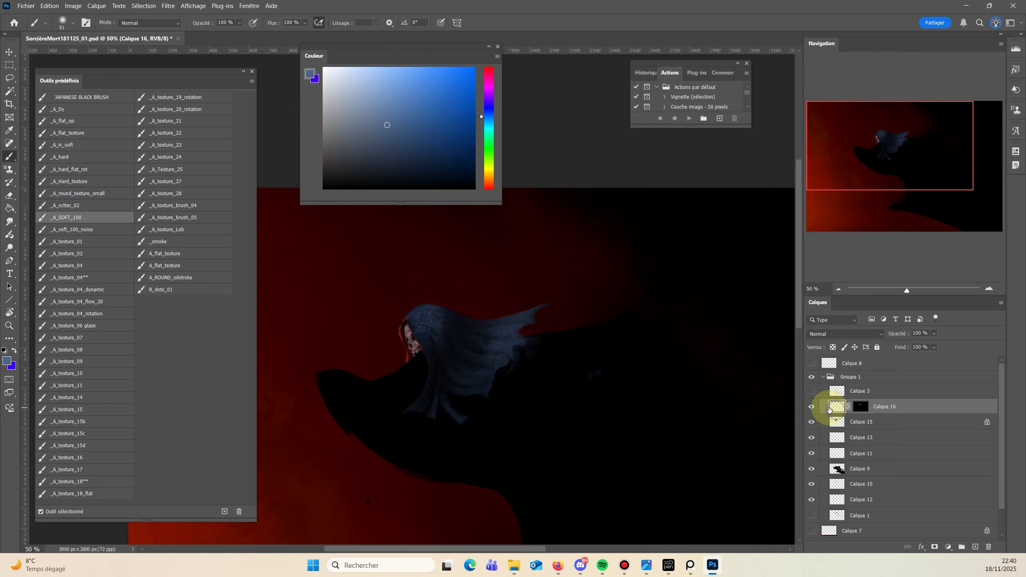
left_click(822, 334)
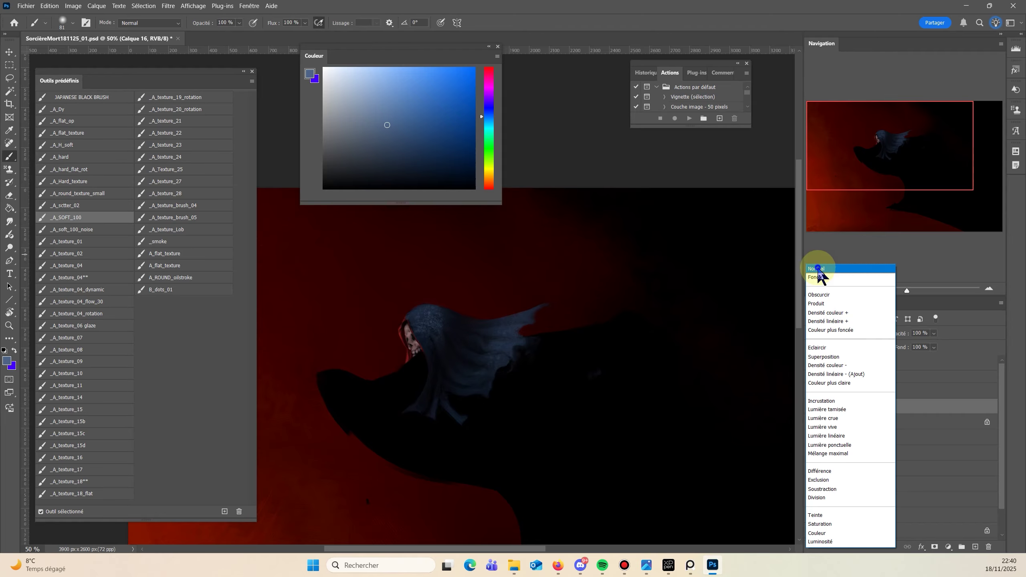
left_click(671, 278)
left_click(846, 334)
left_click(837, 277)
left_click(845, 335)
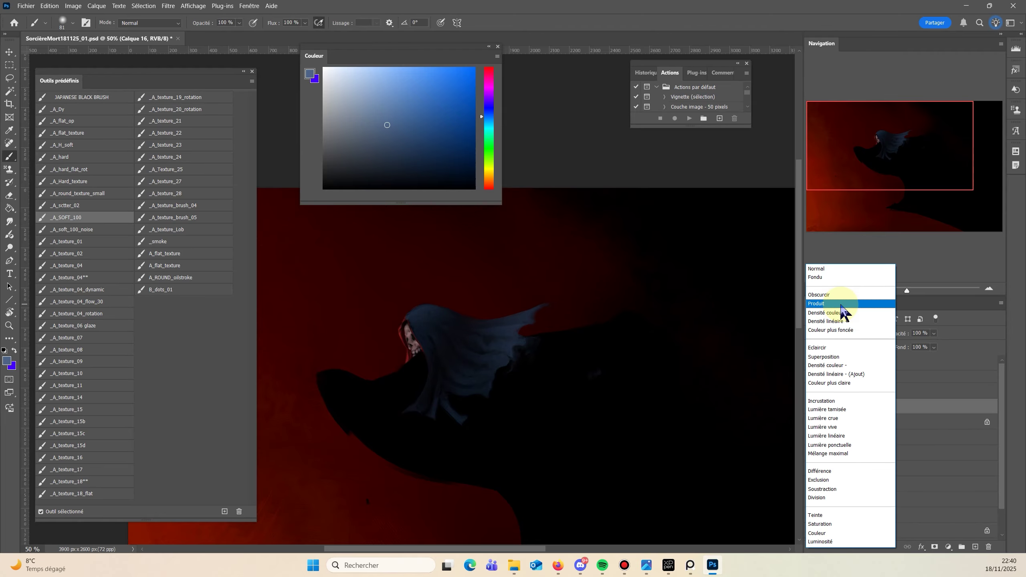
left_click(841, 303)
left_click(851, 335)
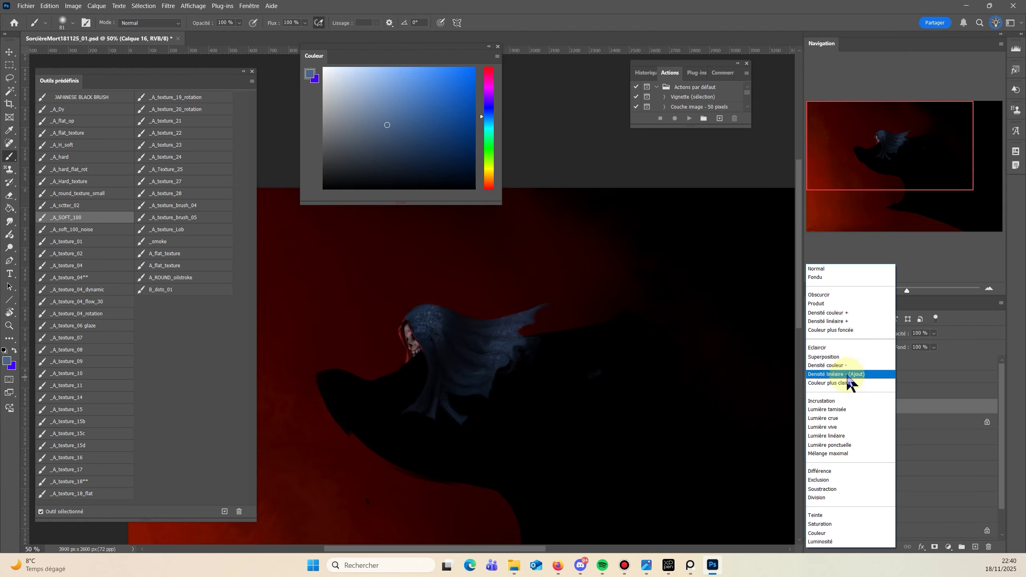
left_click(841, 374)
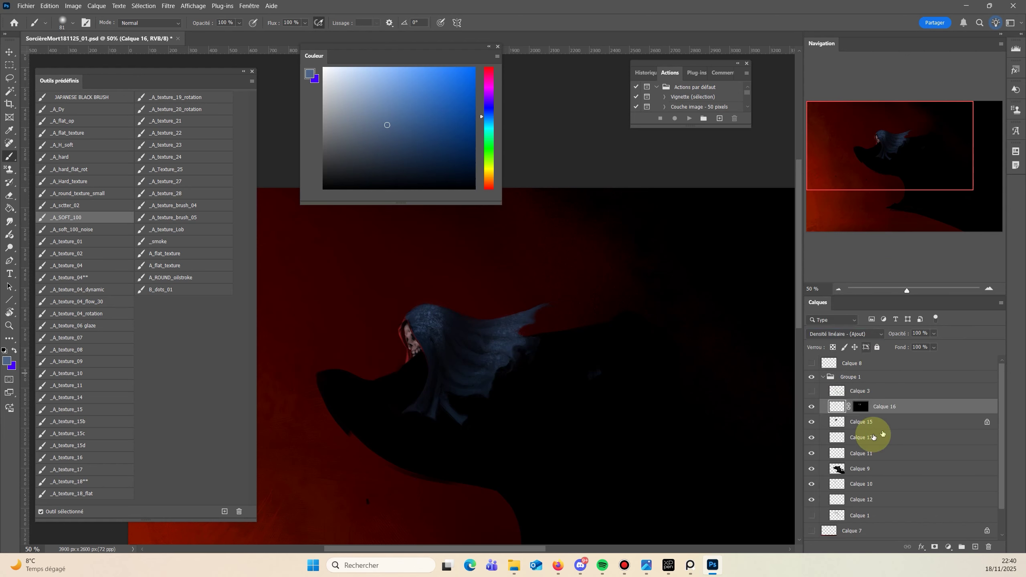
Touch up the grain layer's mask with the soft brush at 25 px and lower the layer's fill to 47%.
left_click(860, 406)
key("d")
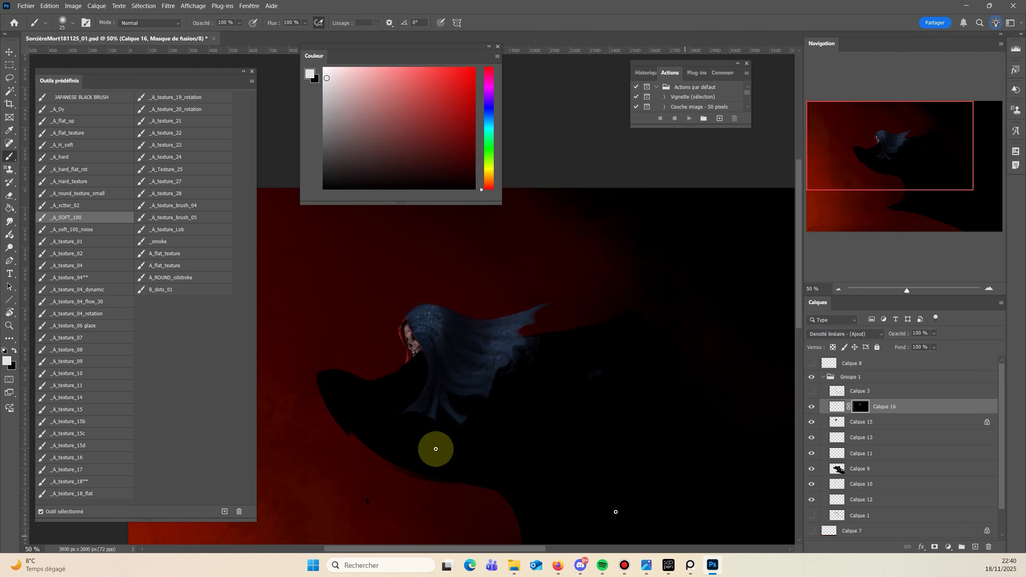
key("x")
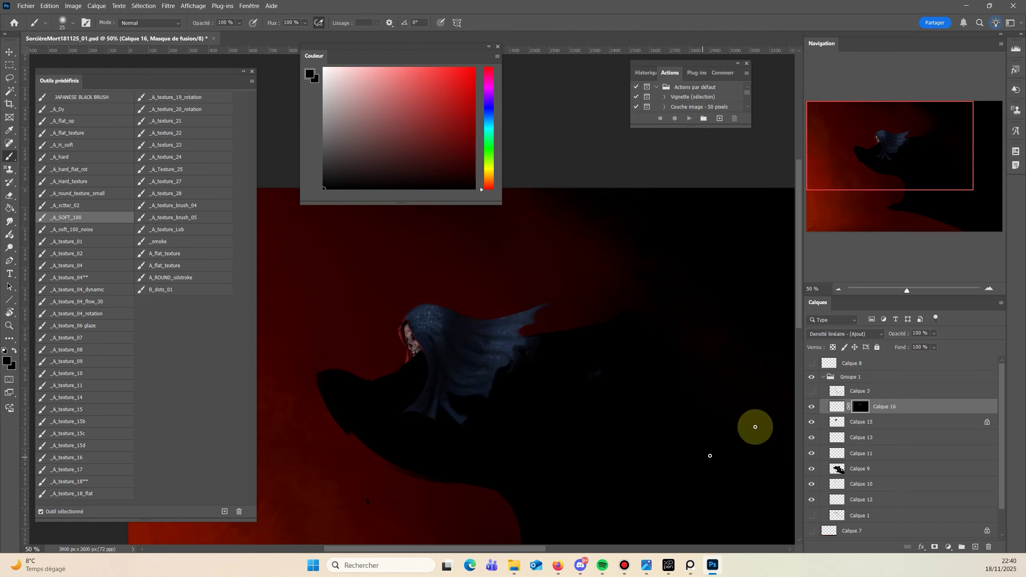
left_click(835, 406)
left_click(933, 346)
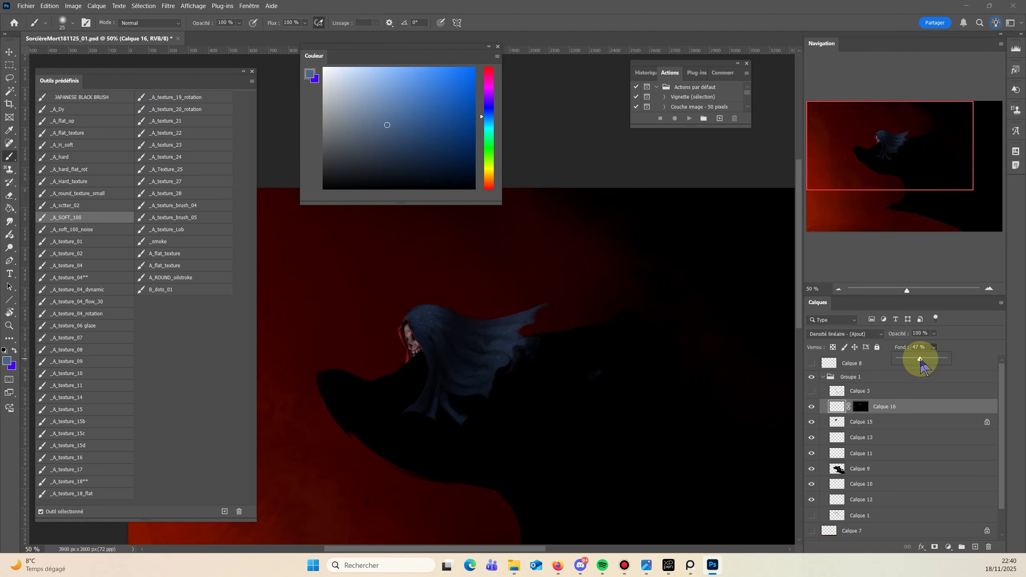
left_click_drag(419, 464, 461, 399)
Add a new layer directly above the red and black background layer, Calque 6.
left_click(9, 325)
left_click_drag(559, 365, 512, 423)
left_click(512, 424, "alt")
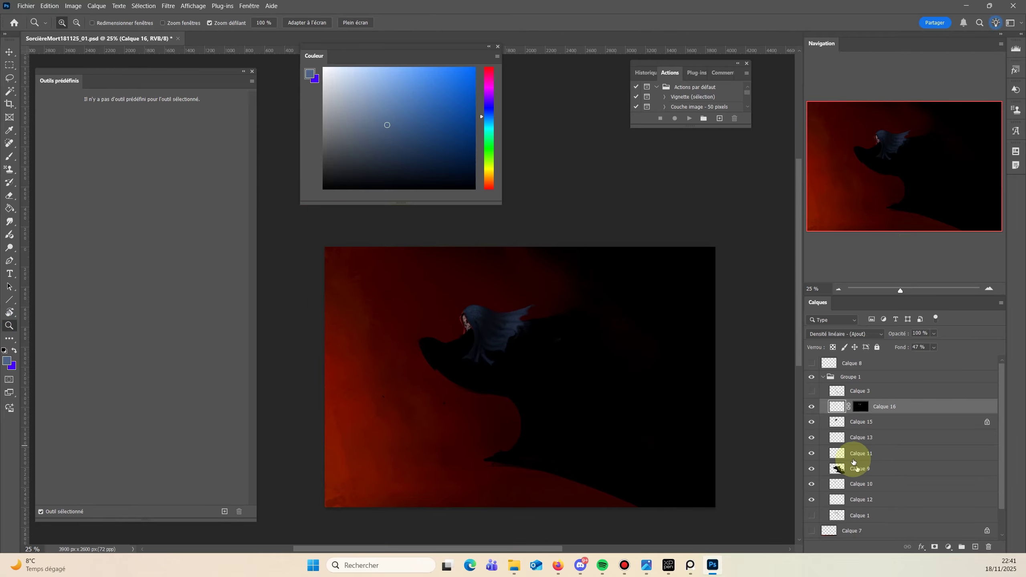
scroll(852, 458, "down", 2)
left_click(855, 517)
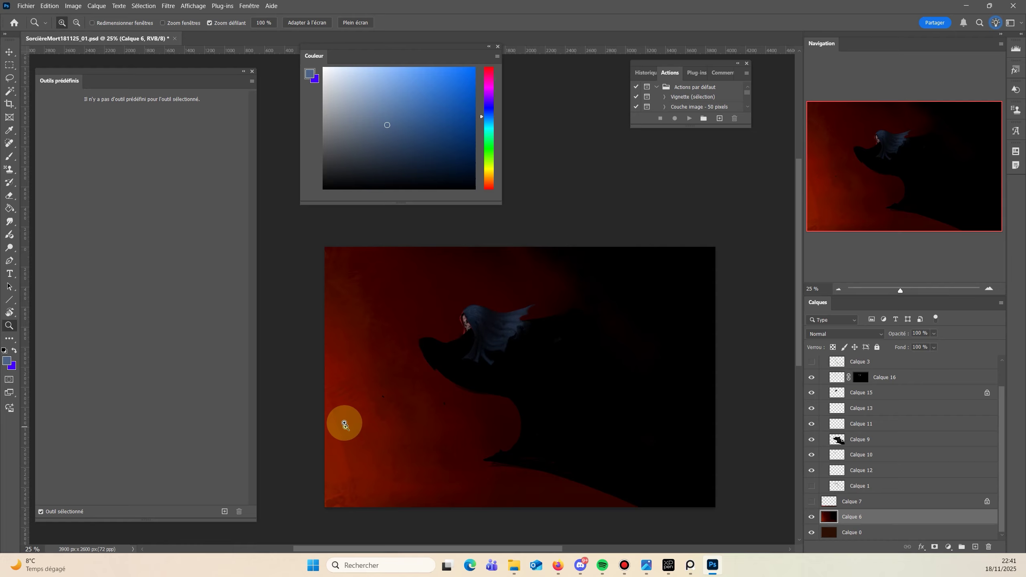
left_click(974, 546)
Paint a soft orange glow from the lower-left corner along the bottom of the background with the _A_SOFT_100 brush at 1282 px.
key("b")
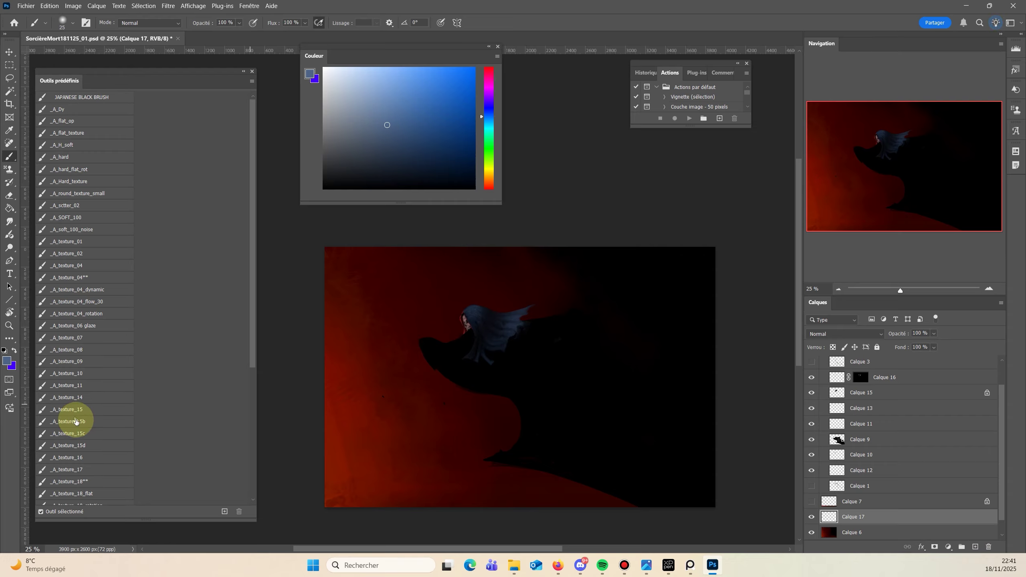
left_click(68, 218)
left_click(488, 171)
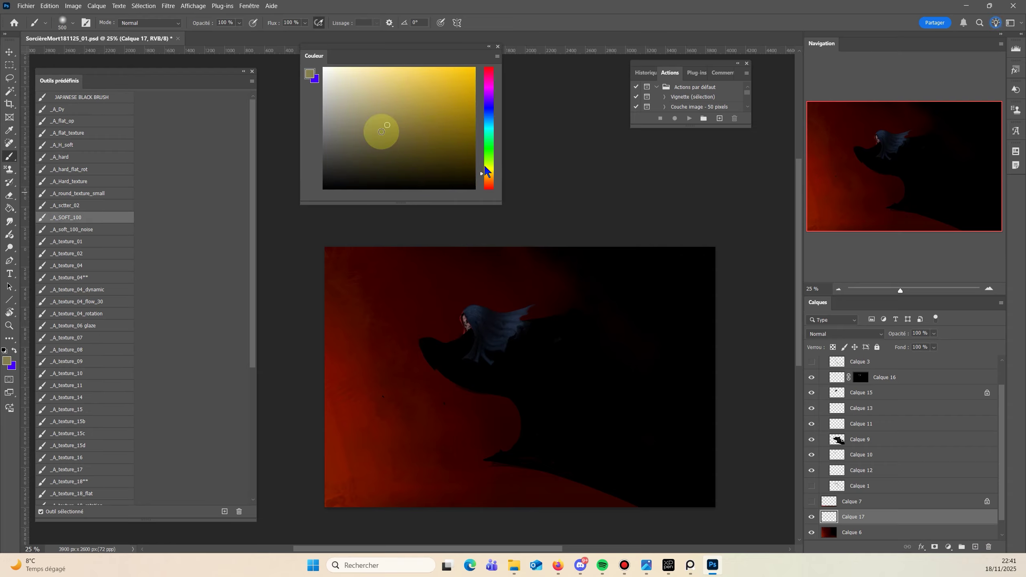
left_click(450, 149)
left_click(485, 178)
left_click(448, 100)
right_click(332, 456, "alt")
right_click(338, 466, "alt")
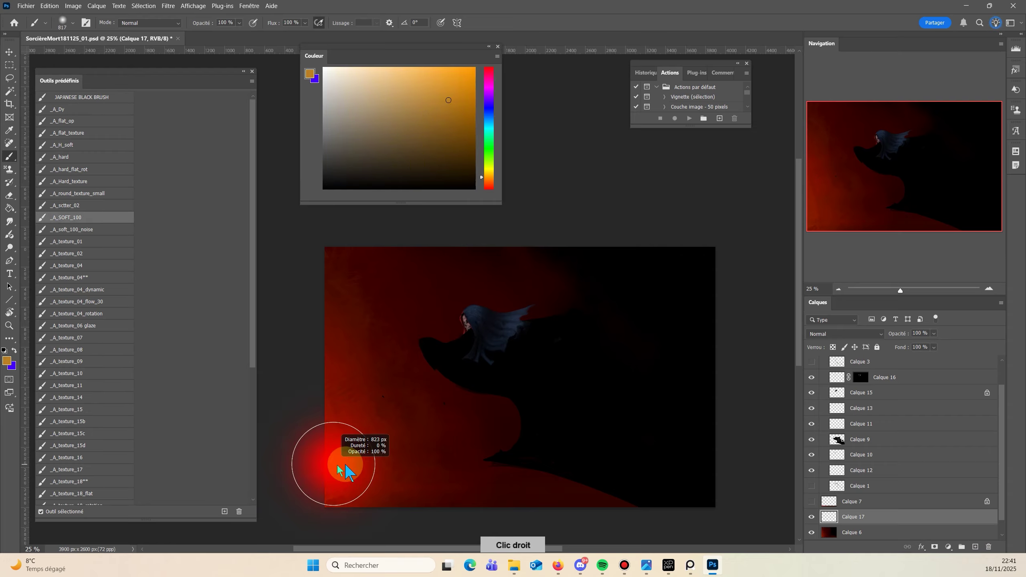
left_click_drag(308, 456, 323, 441)
mouse_move(299, 404)
left_mouse_down()
mouse_move(391, 451)
mouse_move(538, 492)
left_mouse_up()
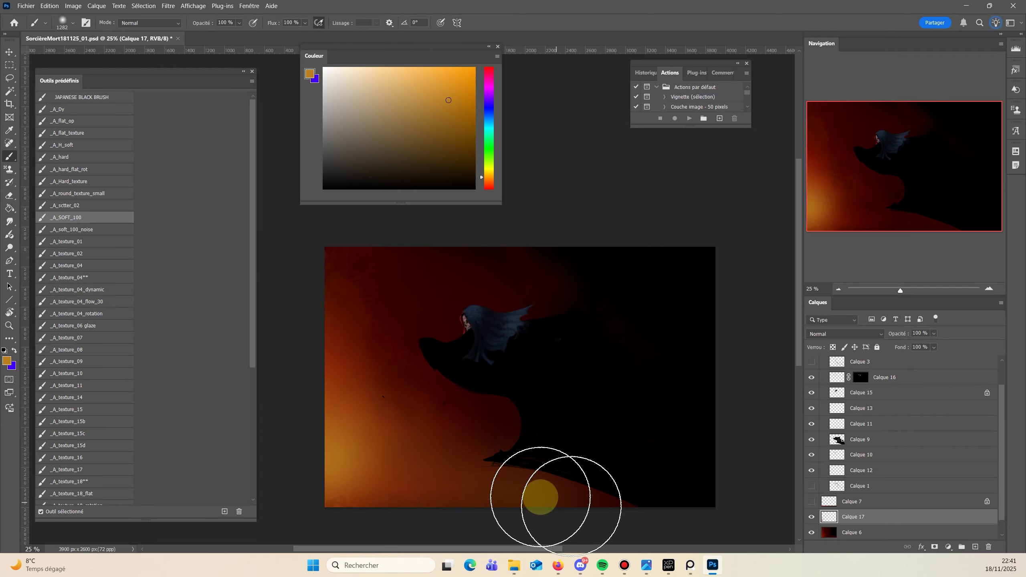
Blend the orange glow layer with Densité linéaire - (Ajout) at 32% opacity.
left_click(854, 336)
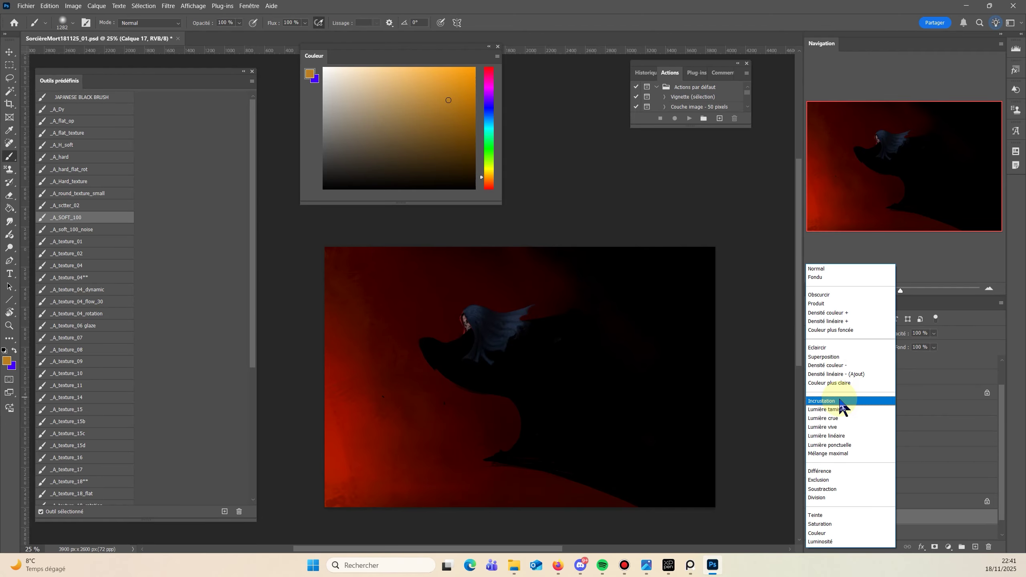
left_click(841, 383)
left_click(933, 334)
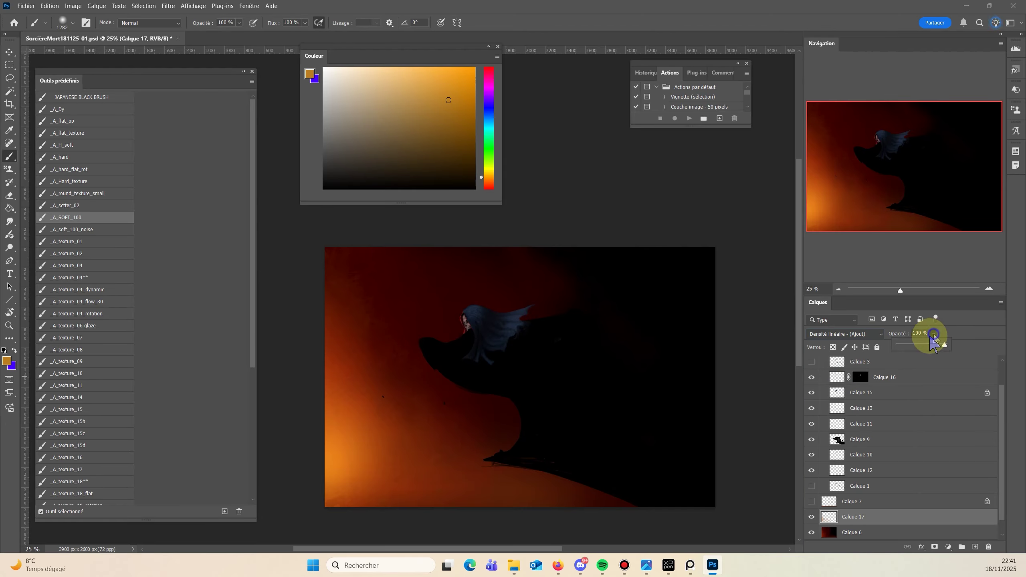
left_click_drag(914, 345, 918, 353)
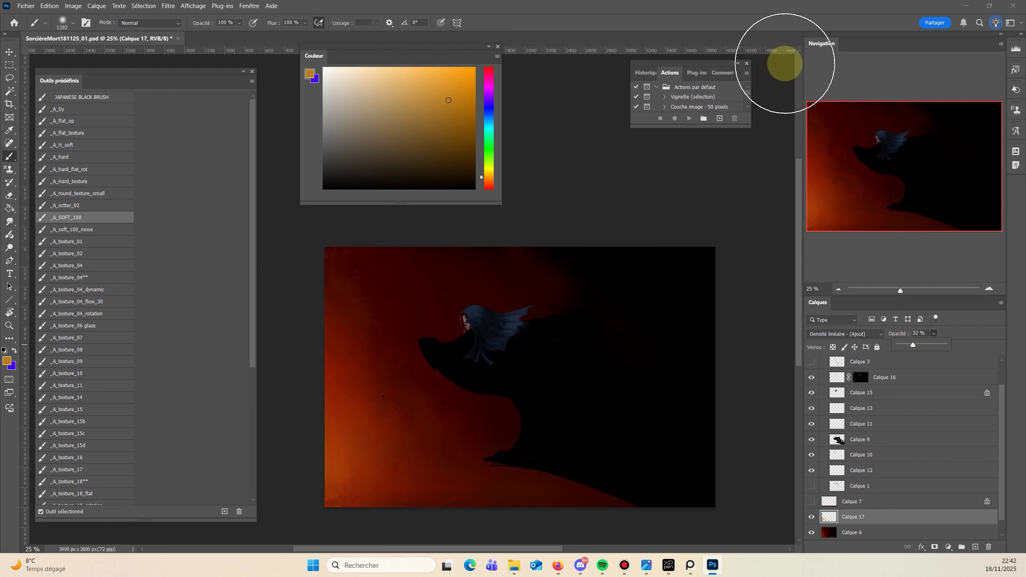
left_click(344, 371)
Mirror the canvas horizontally back and forth to examine the composition with its orange glow.
key("F11")
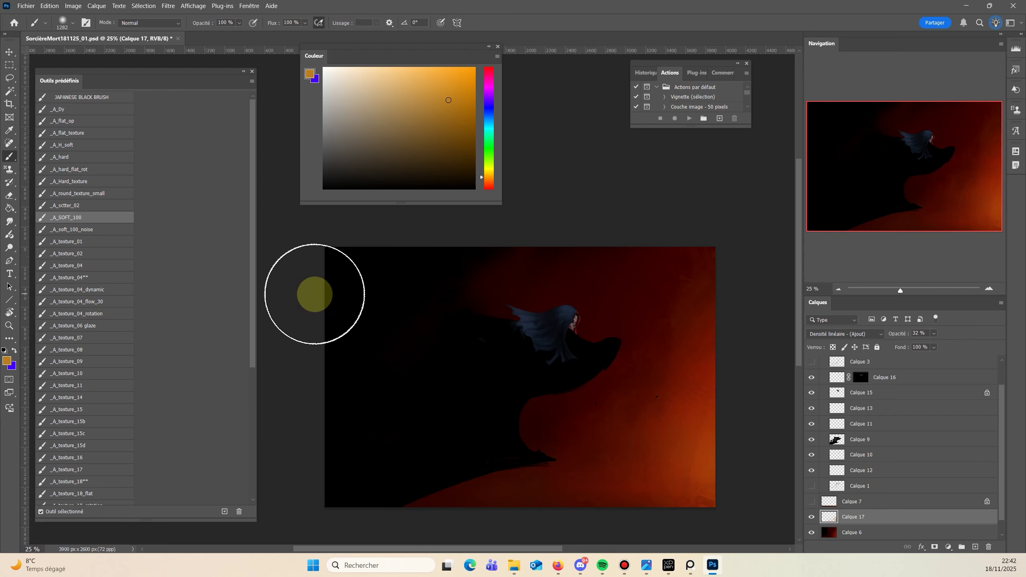
key("F11")
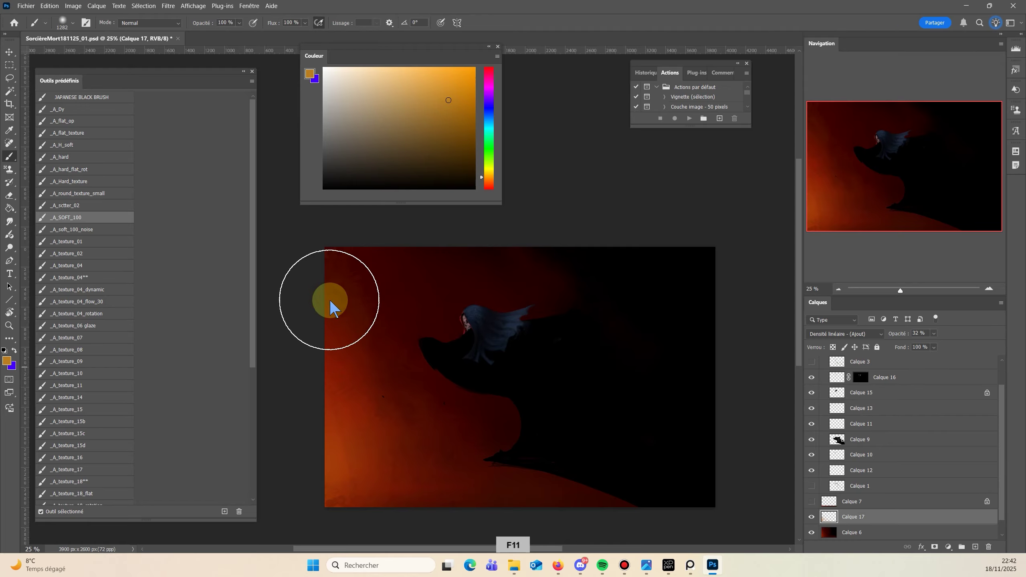
key("F11")
key("F11")
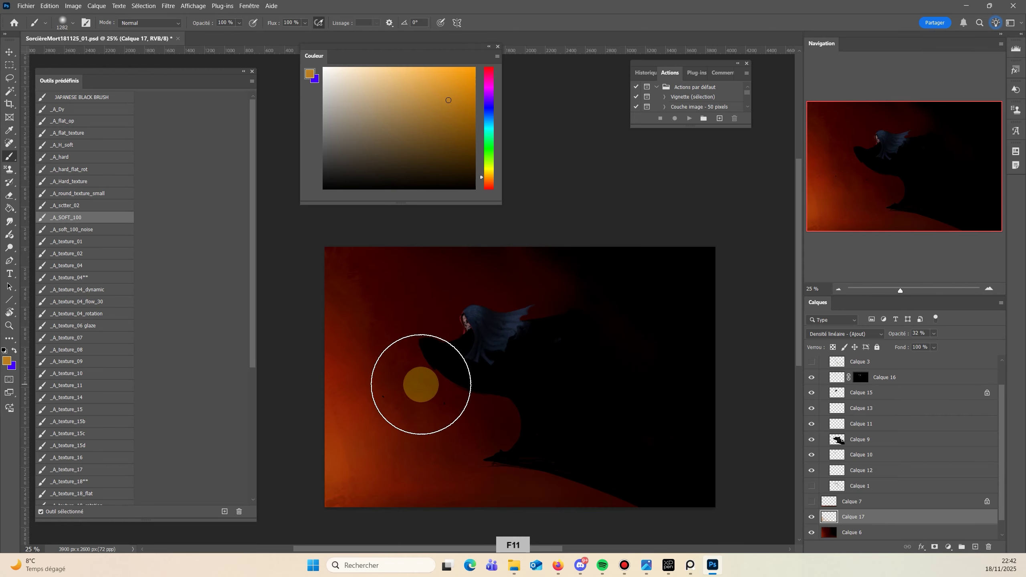
key("F11")
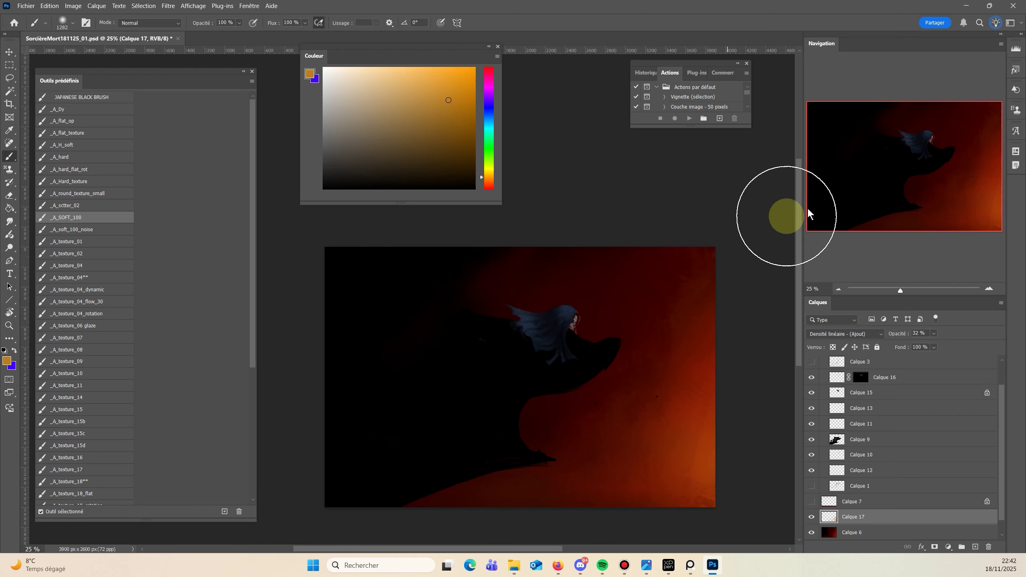